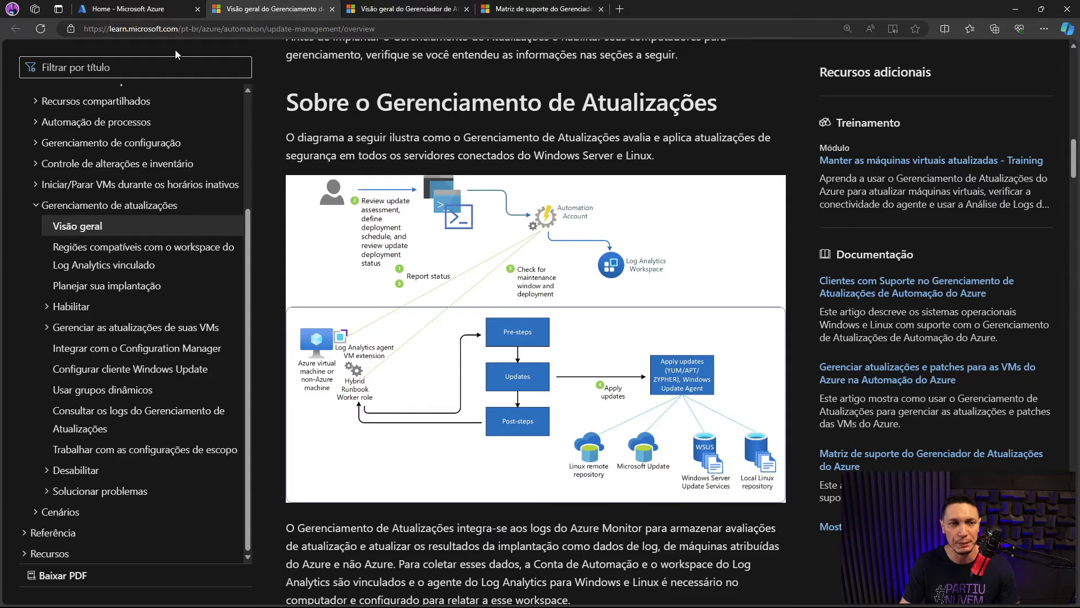
Switch to the Azure portal, search for "update mana" and open Azure Update Manager
left_click(136, 11)
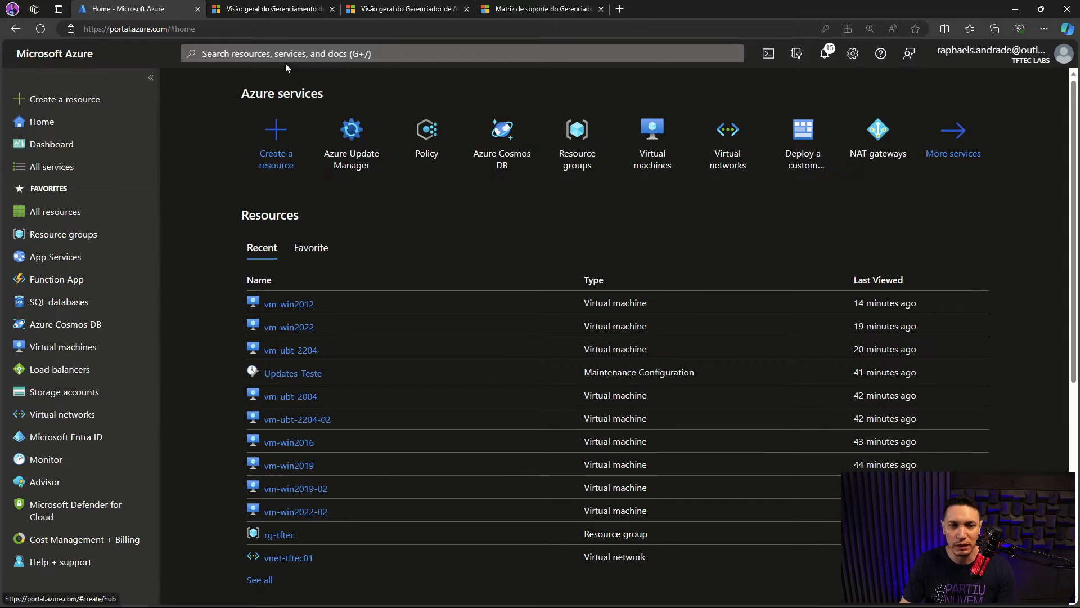
left_click(304, 53)
type("up")
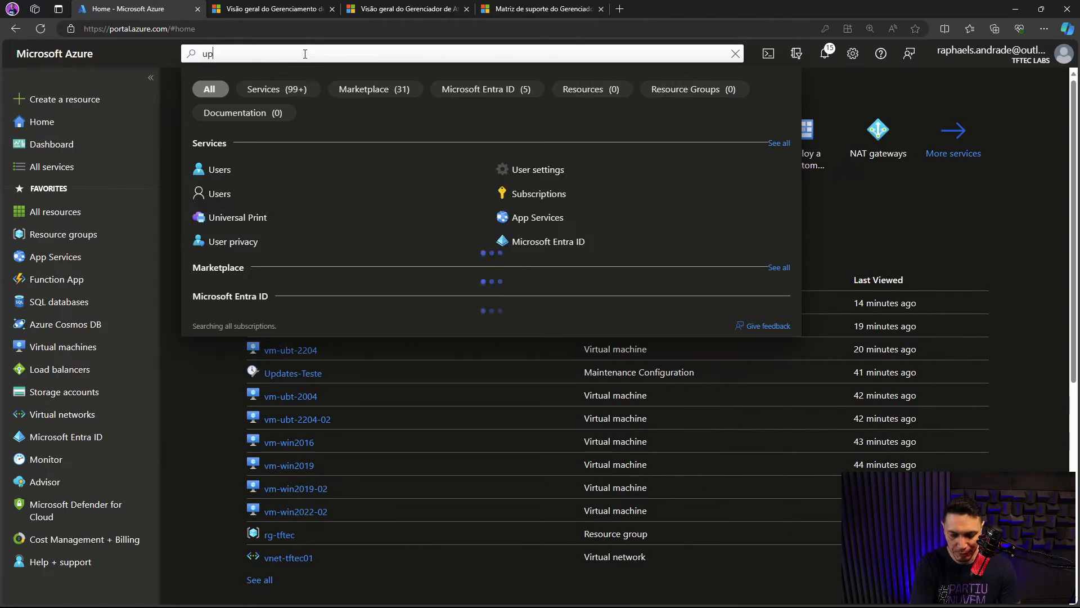
type("date mana")
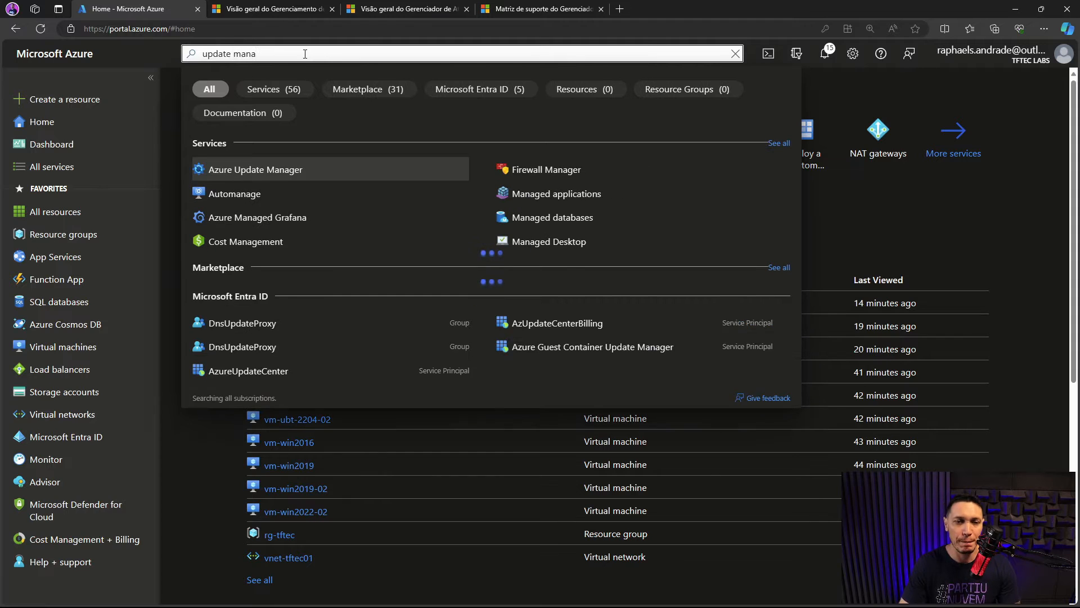
left_click(289, 170)
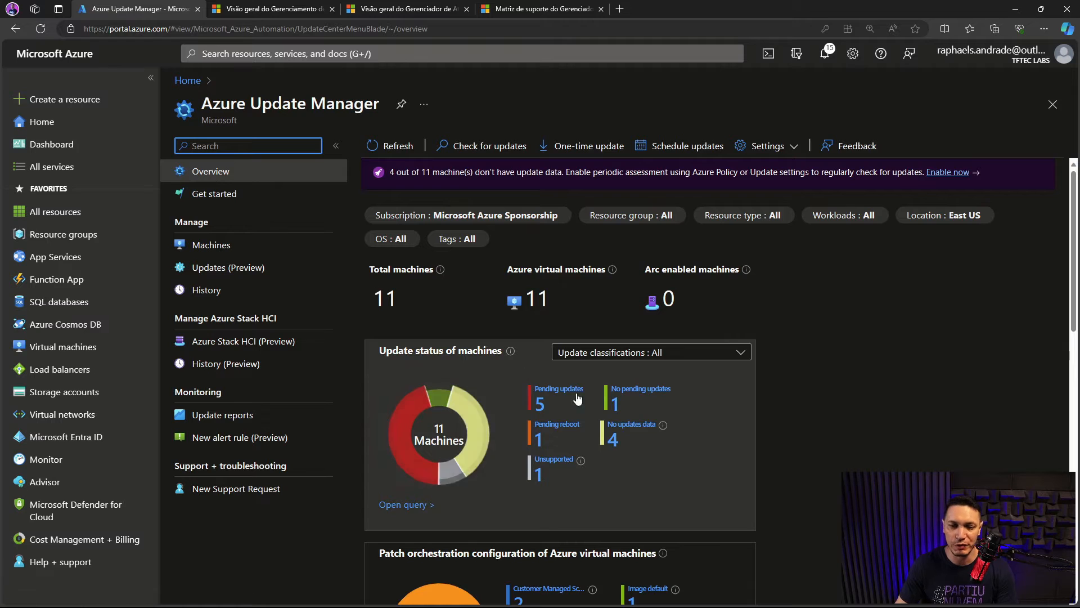
Review the update status of machines, list the unsupported ones and return to the Update Manager overview
mouse_move(412, 430)
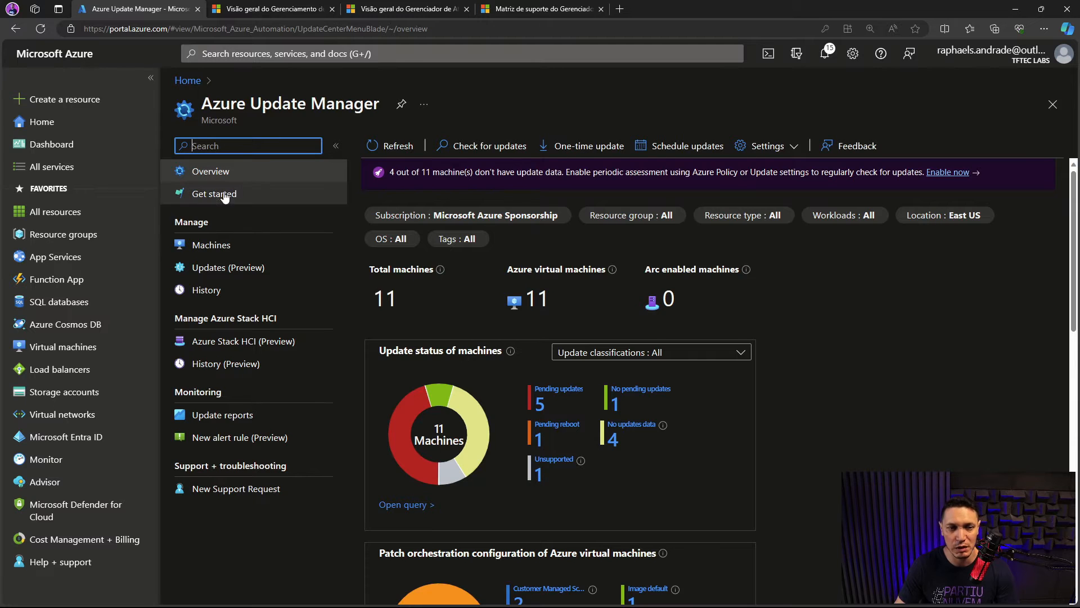
scroll(405, 282, "down", 1)
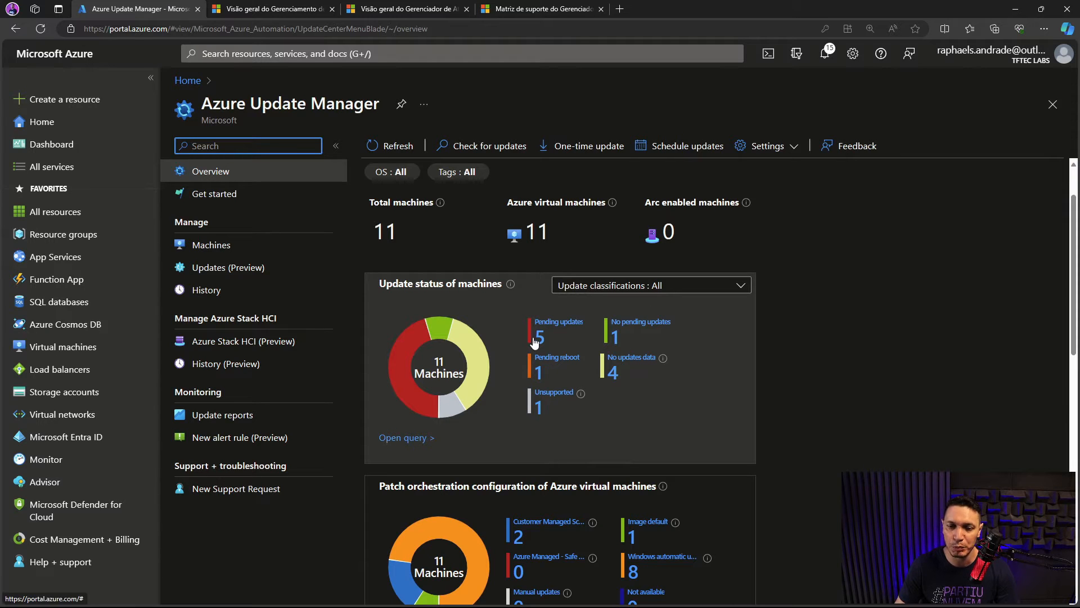
left_click(539, 408)
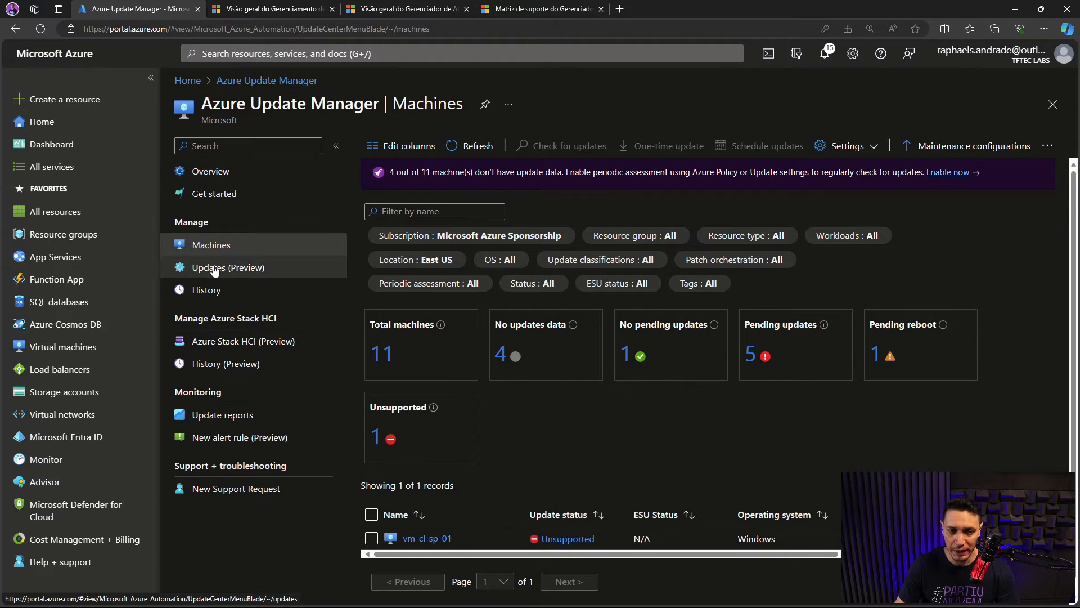
left_click(211, 171)
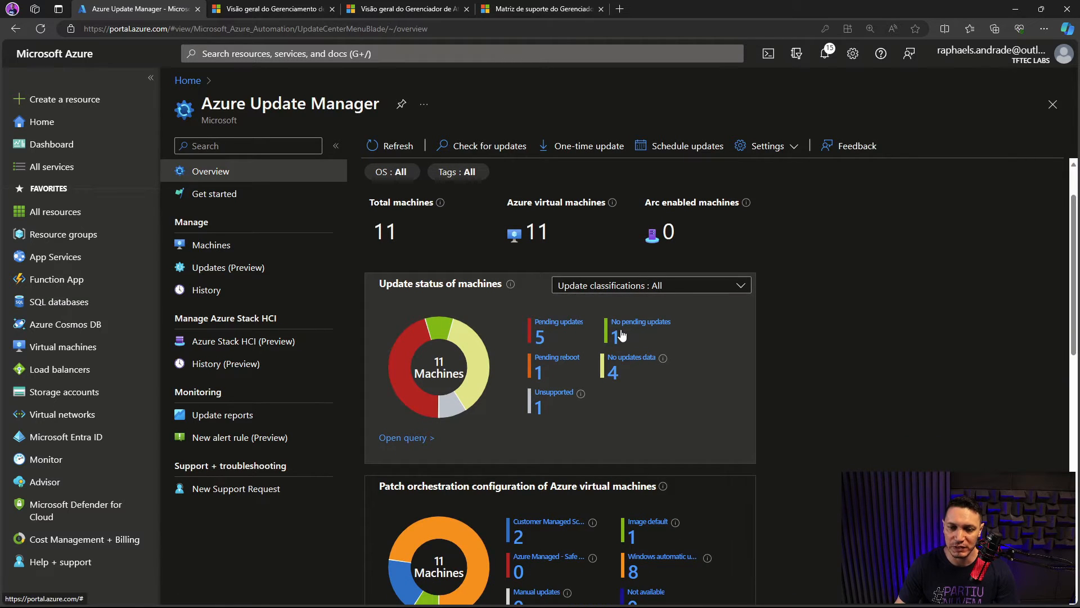
List the machines that have no updates data, review them and go back to the overview
left_click(612, 370)
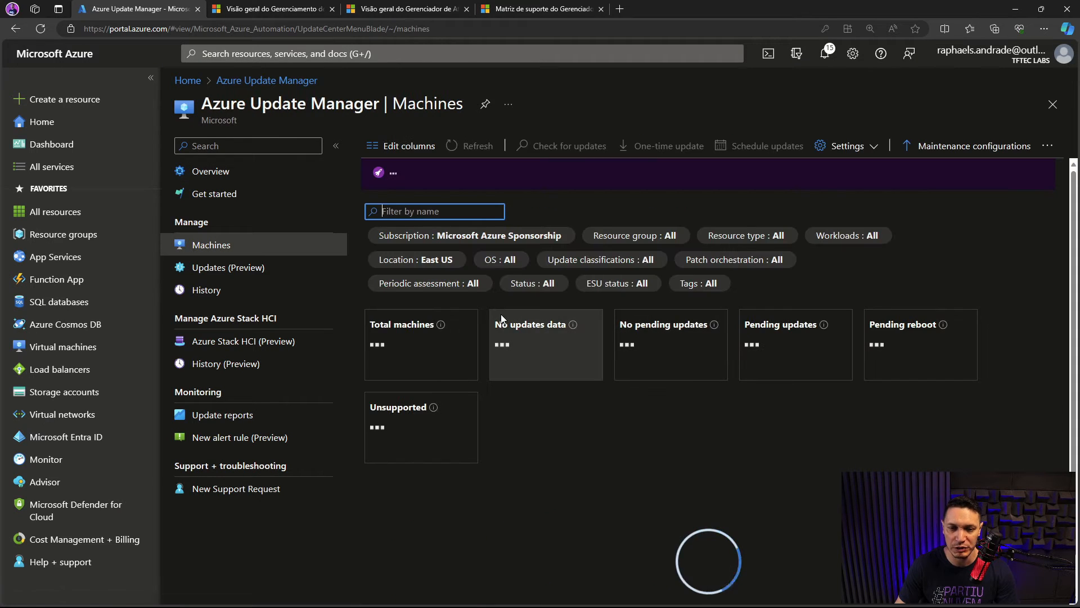
scroll(501, 314, "down", 1)
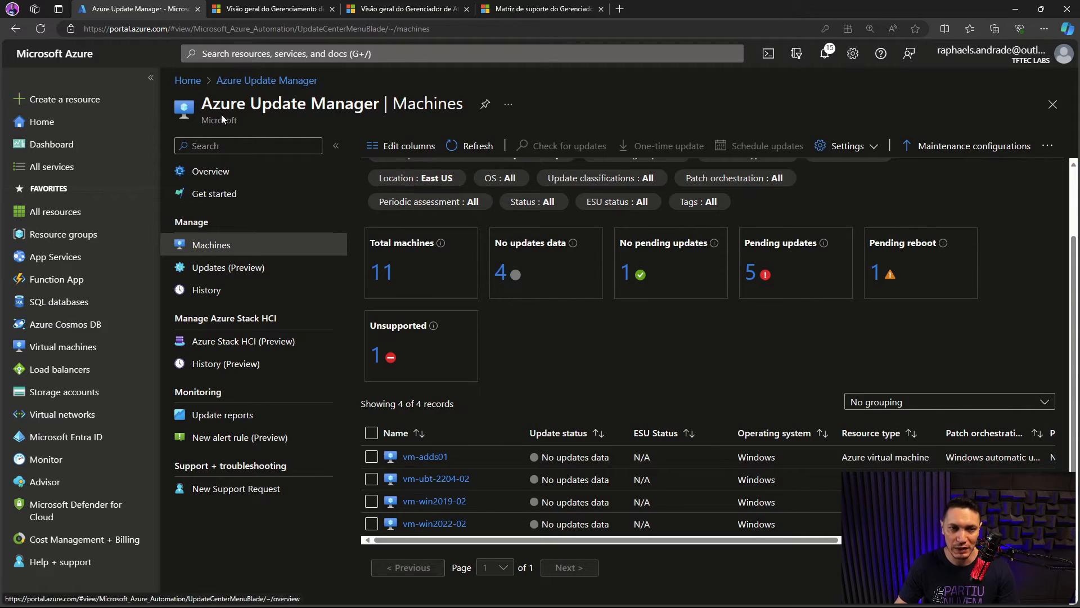
left_click(210, 171)
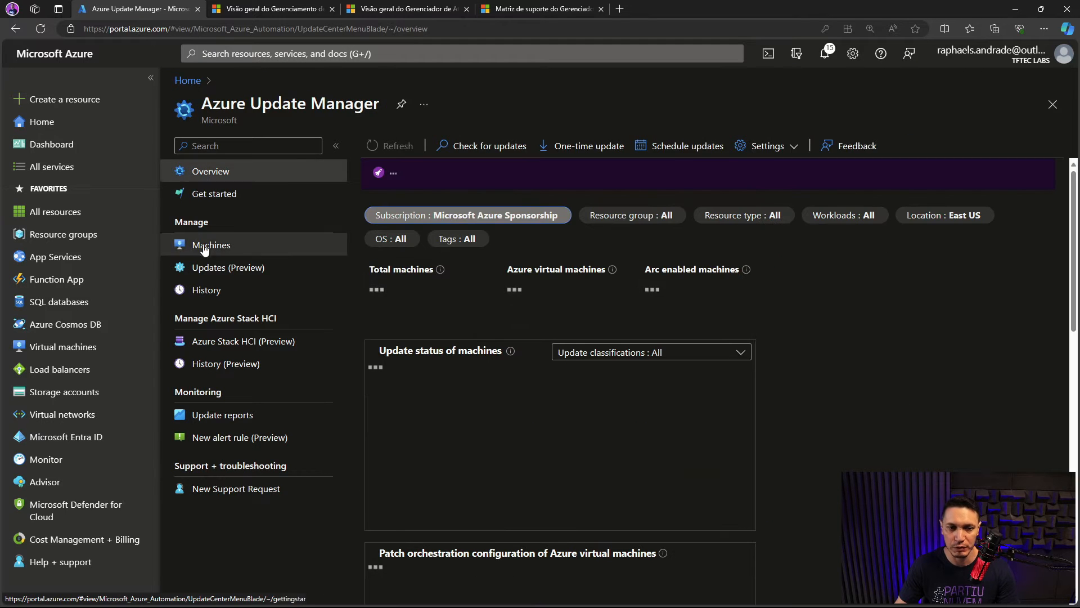
Show the full machines list, select vm-win2022-02 and open its update settings
left_click(203, 246)
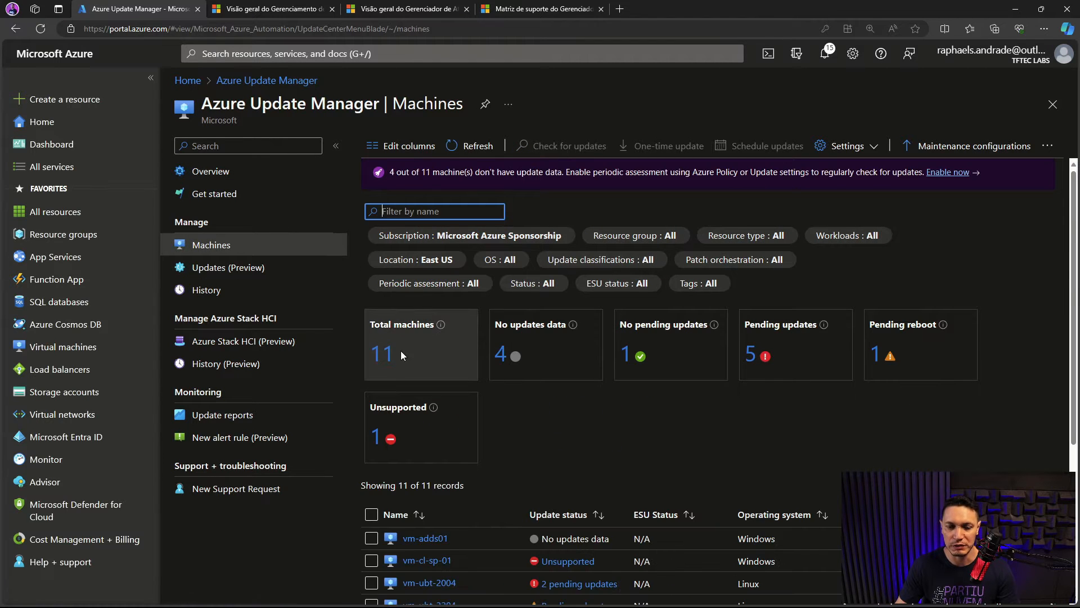
scroll(416, 346, "down", 3)
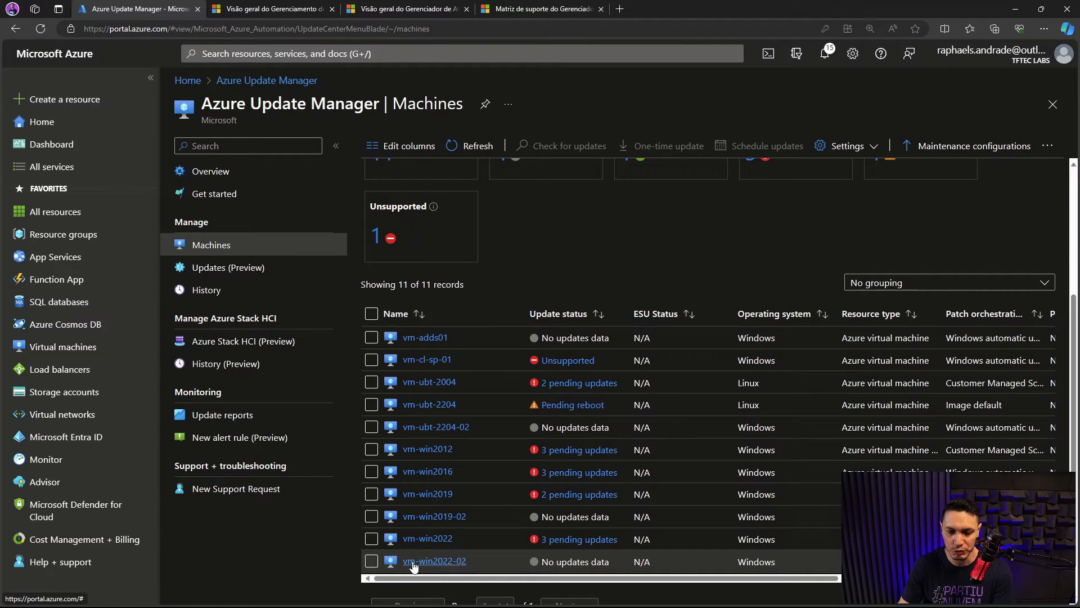
left_click(370, 562)
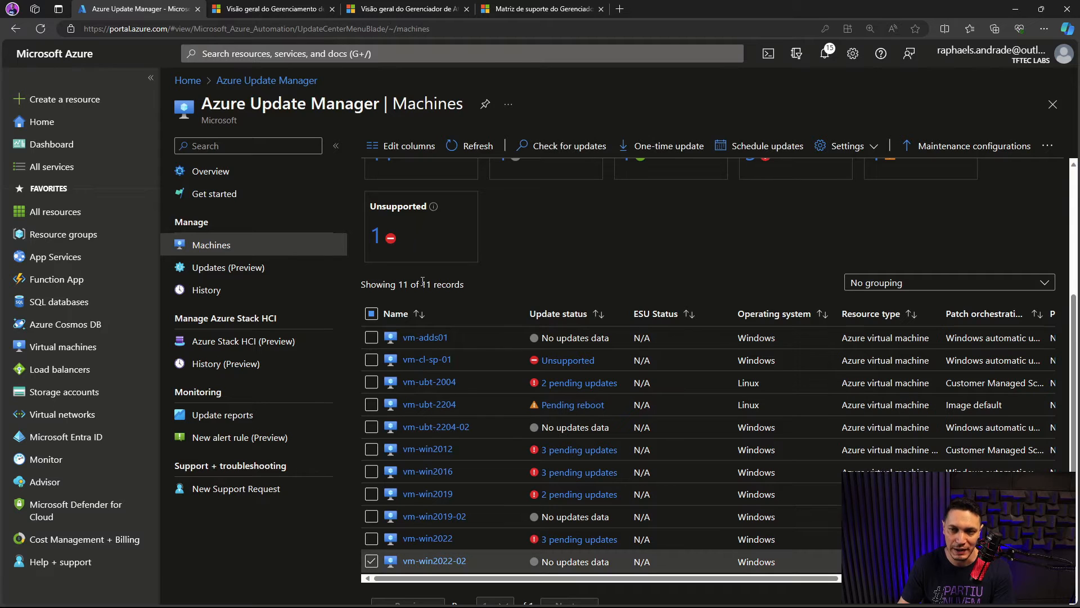
left_click(877, 145)
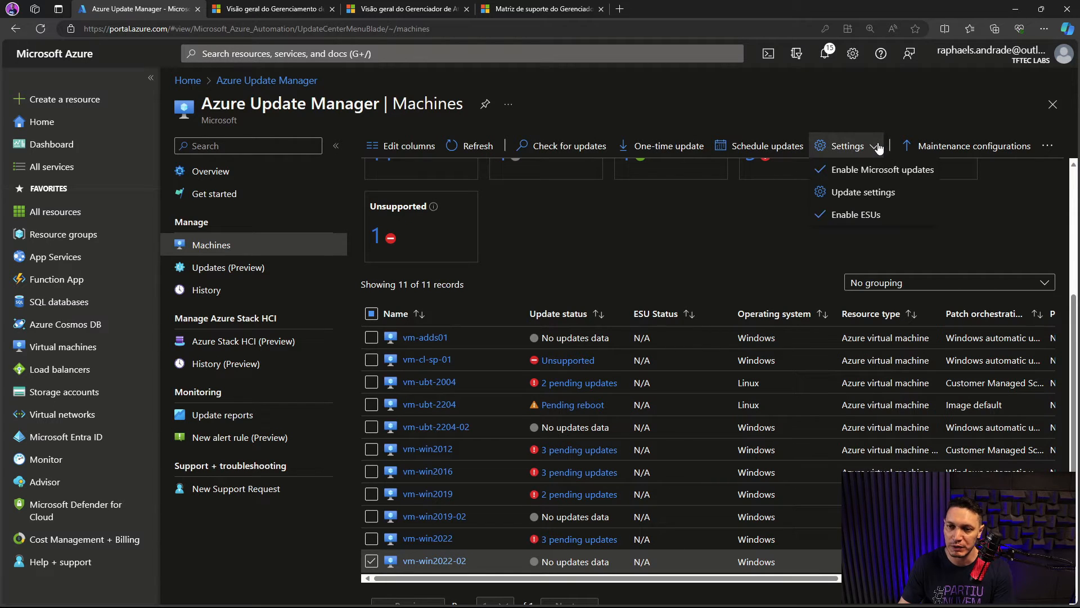
left_click(855, 197)
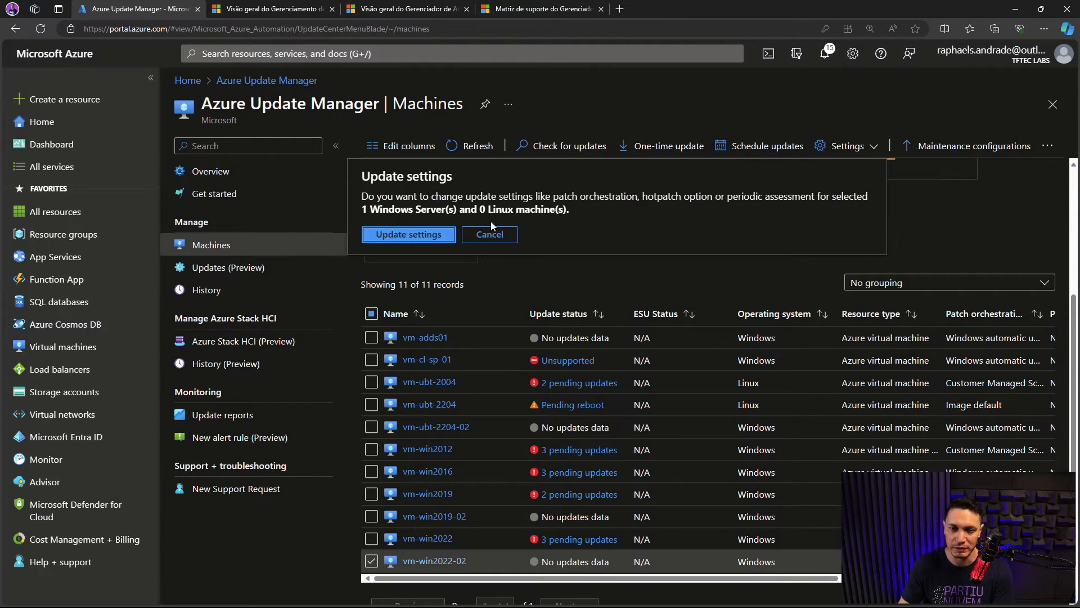
left_click(434, 234)
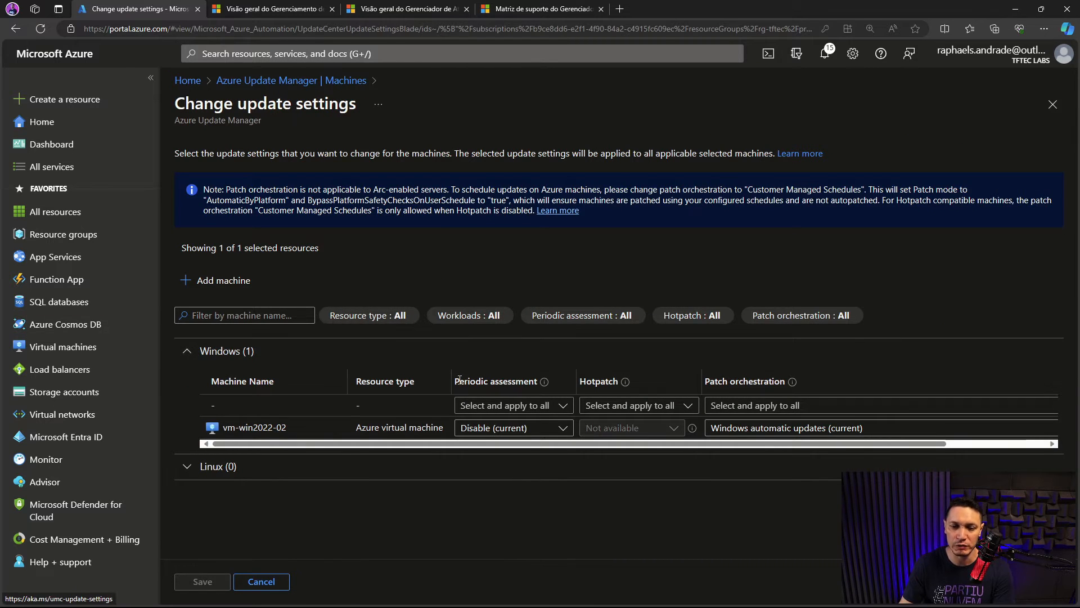
Examine the periodic assessment options for vm-win2022-02, leaving the setting at Disable
left_click_drag(455, 381, 537, 381)
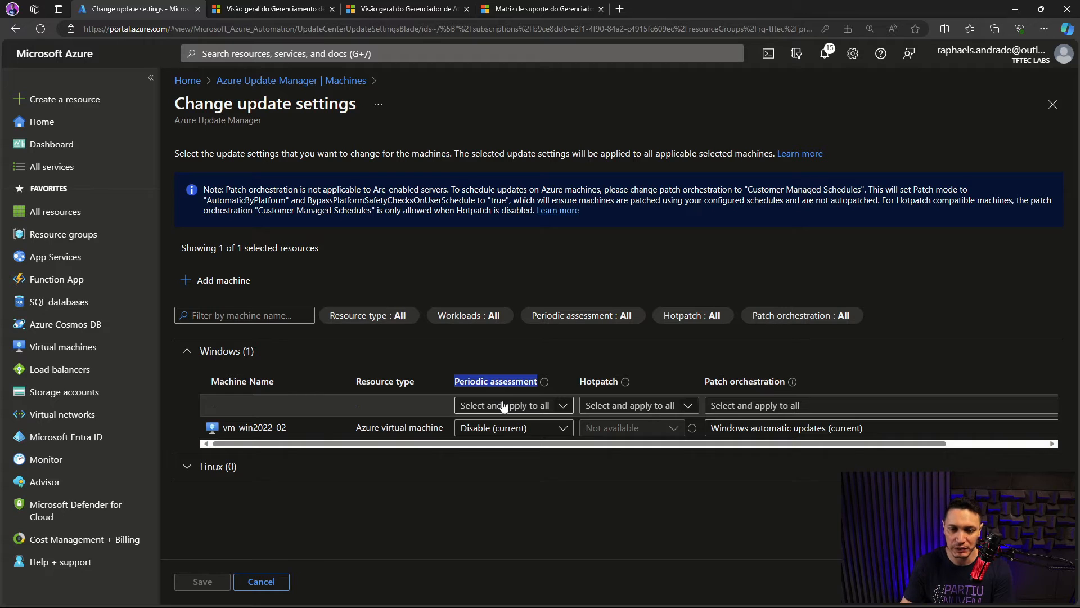
left_click(564, 429)
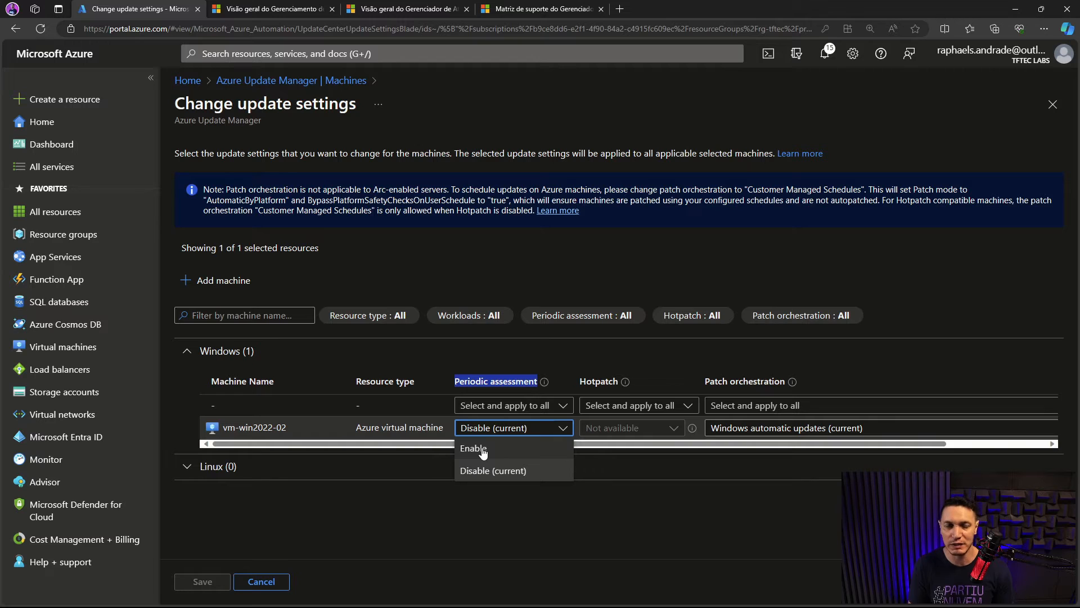
left_click(500, 473)
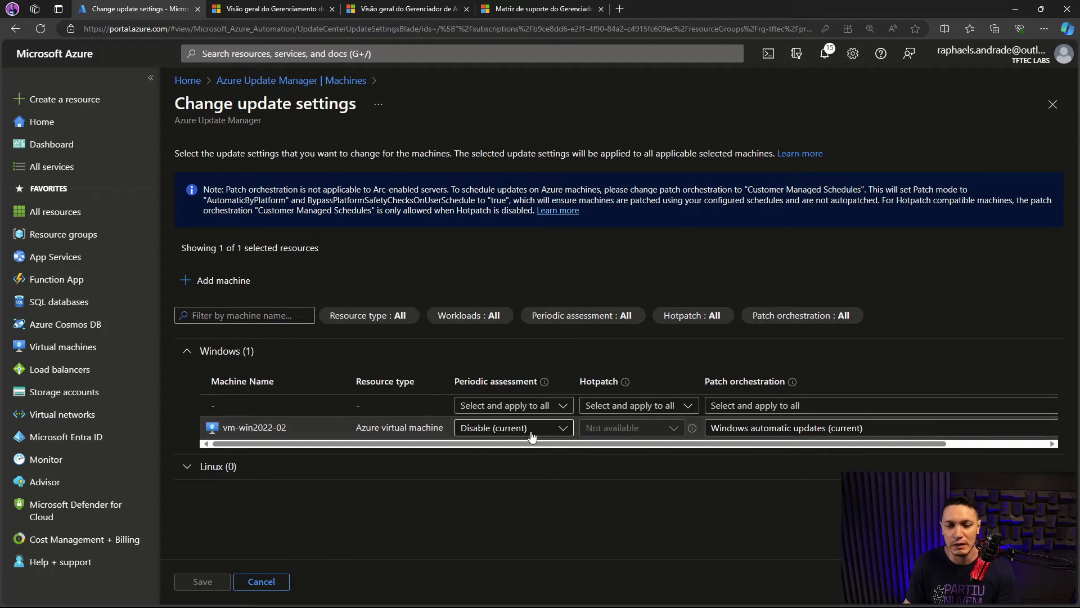
left_click(563, 429)
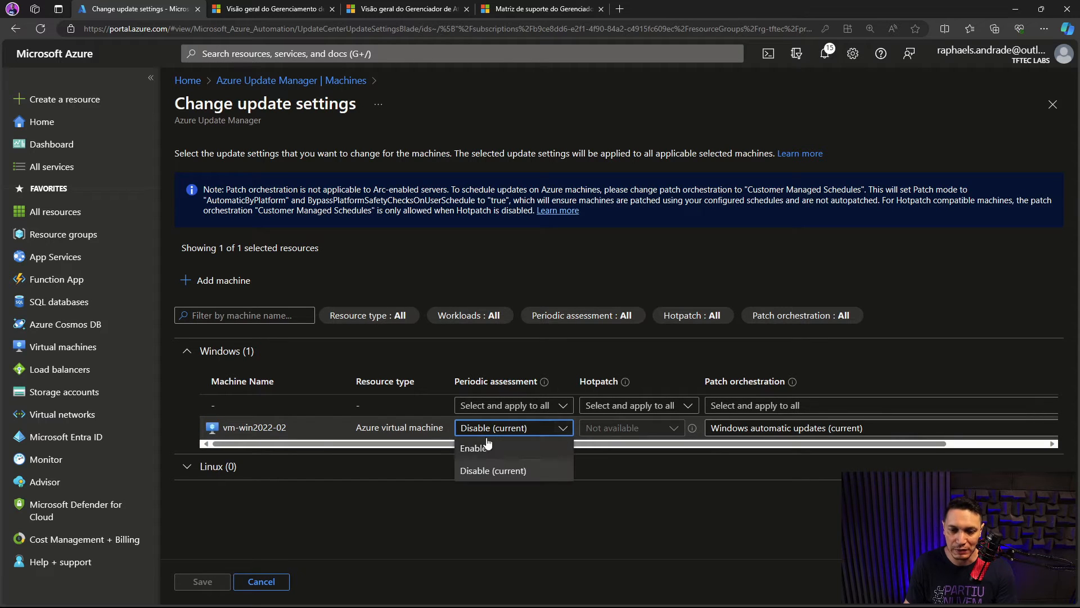
left_click(396, 481)
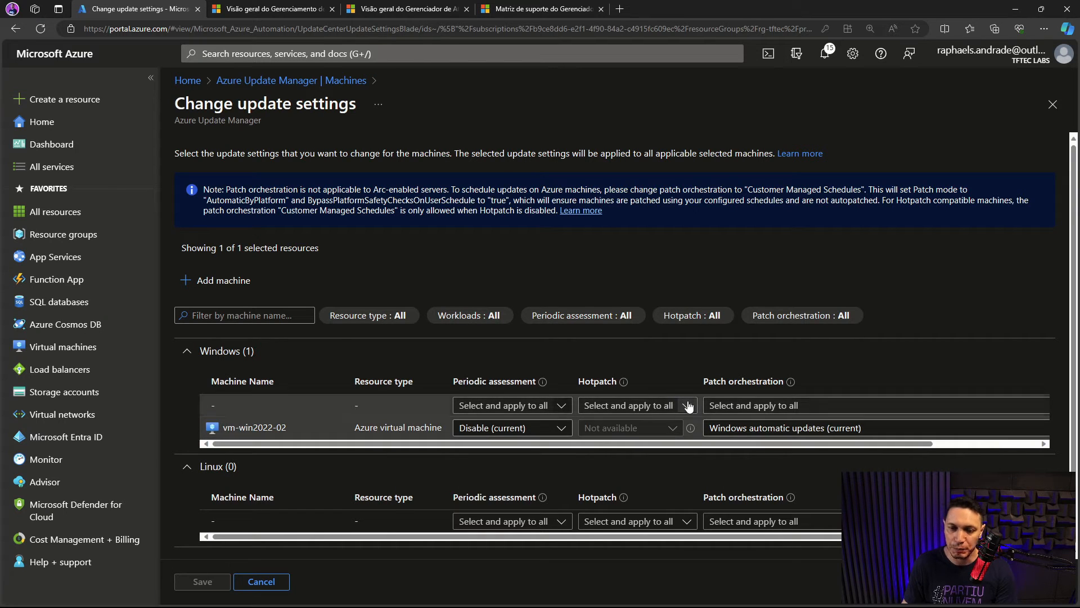
Examine the Hotpatch and patch orchestration options for vm-win2022-02 and return to the machines list without saving
left_click(588, 405)
left_click(654, 288)
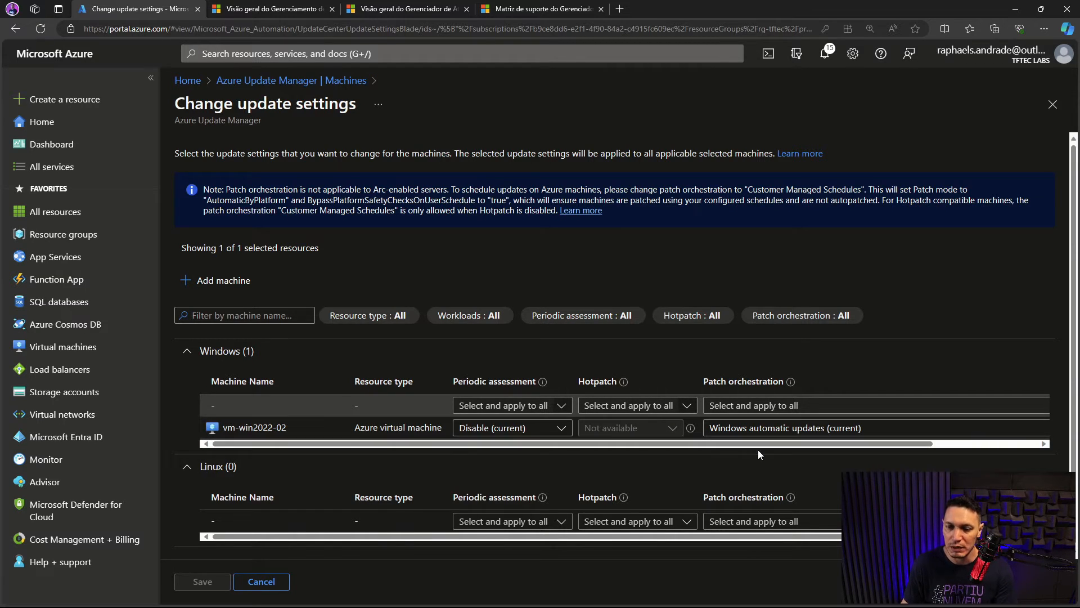
left_click_drag(757, 444, 863, 443)
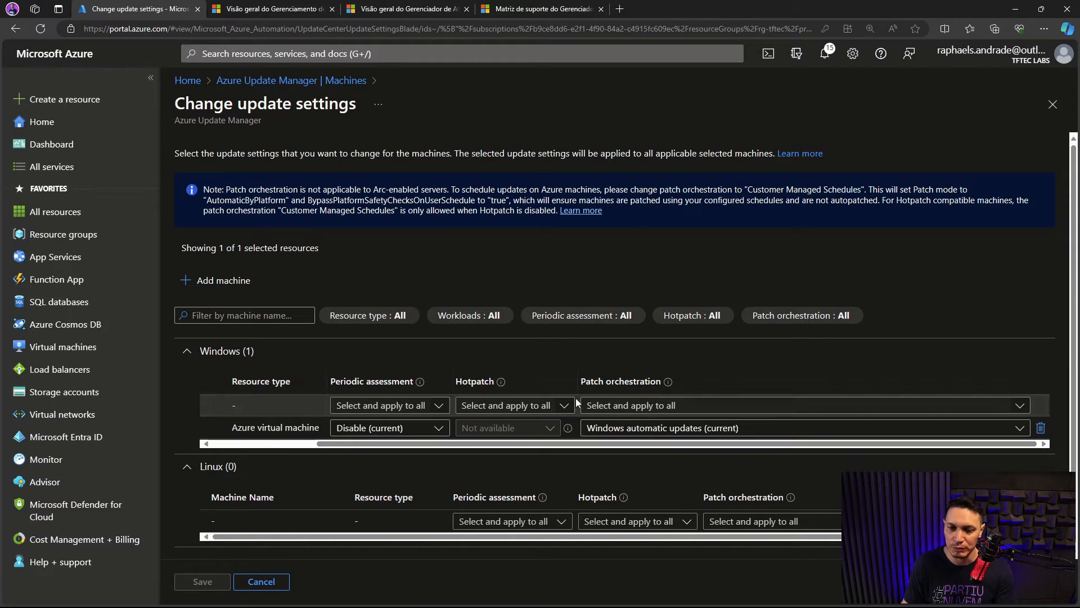
left_click(1019, 429)
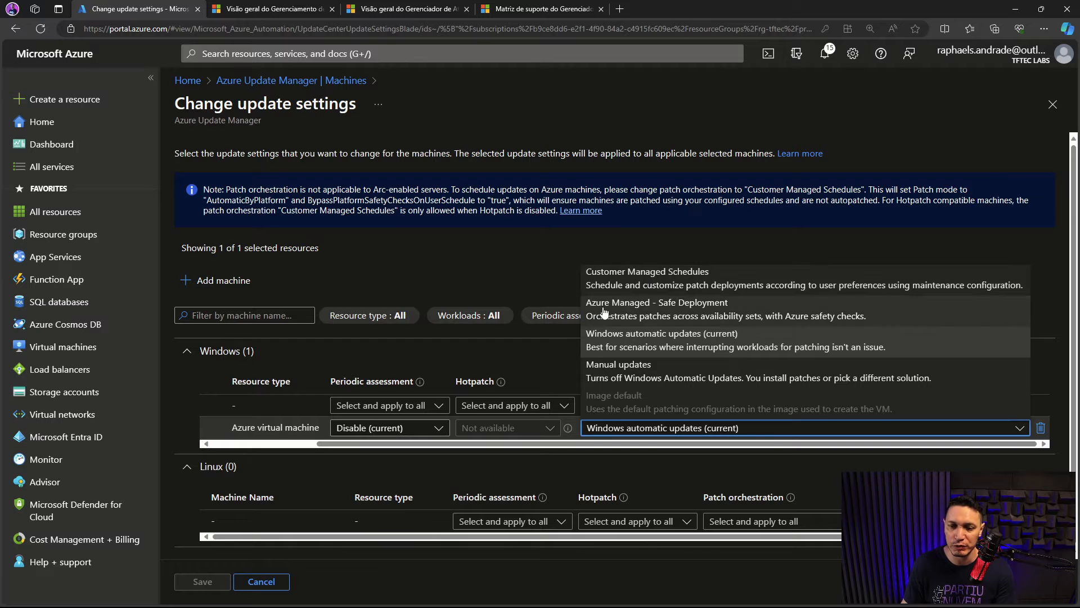
left_click(635, 429)
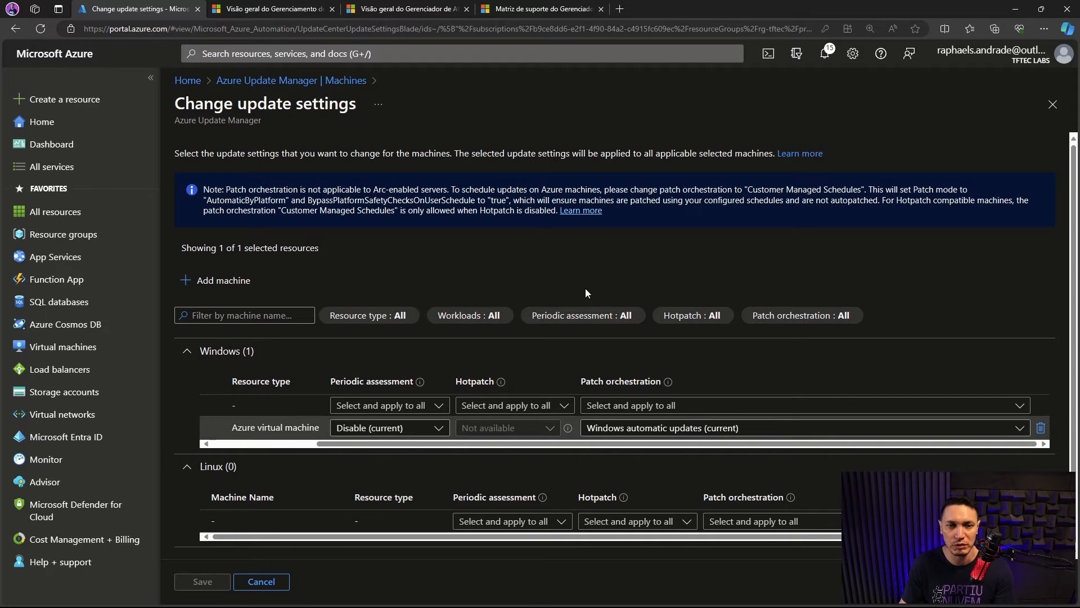
left_click(292, 81)
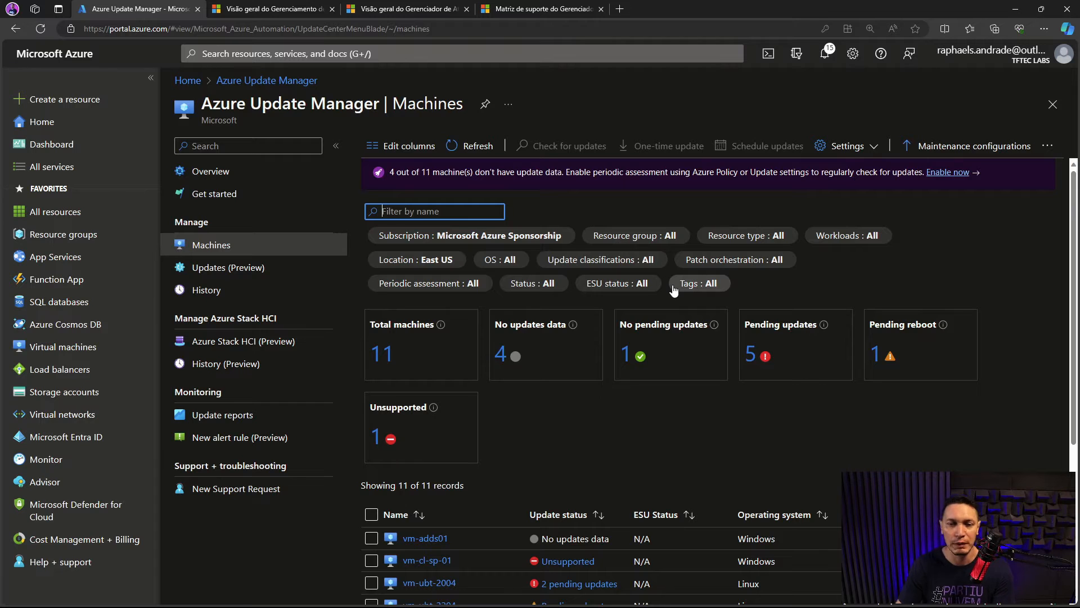
Select the machines vm-ubt-2204-02, vm-win2019-02, vm-win2022-02 and vm-adds01 in the list
scroll(674, 289, "down", 3)
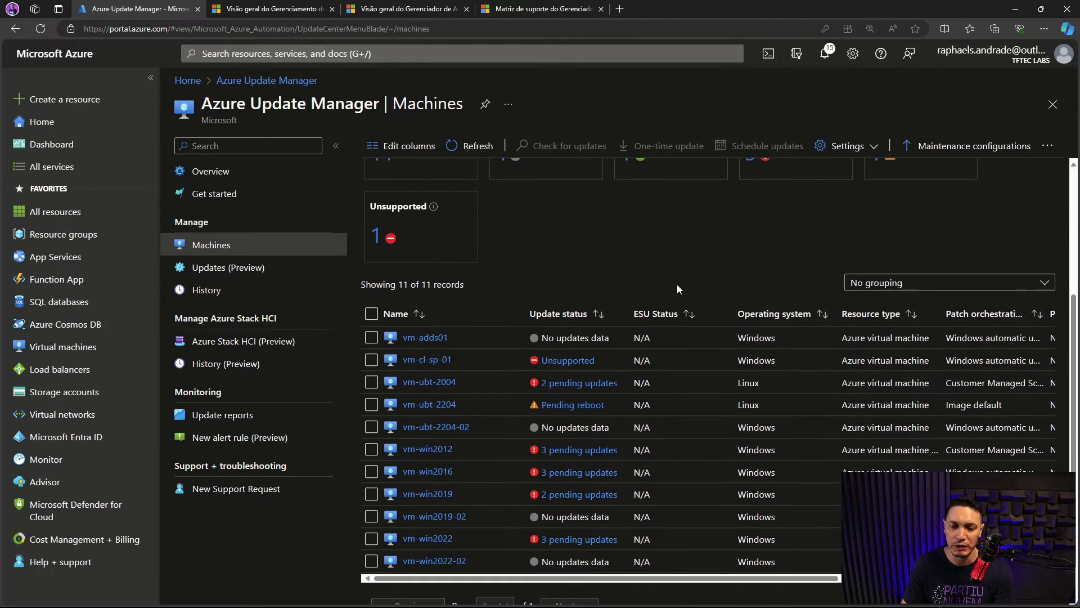
left_click(371, 429)
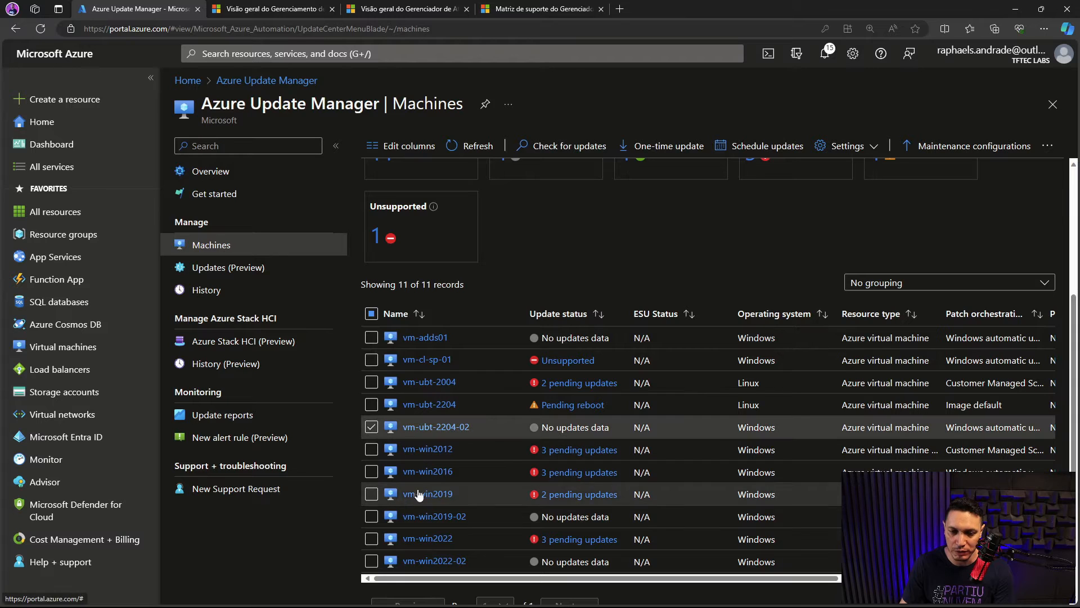
left_click(371, 517)
left_click(372, 561)
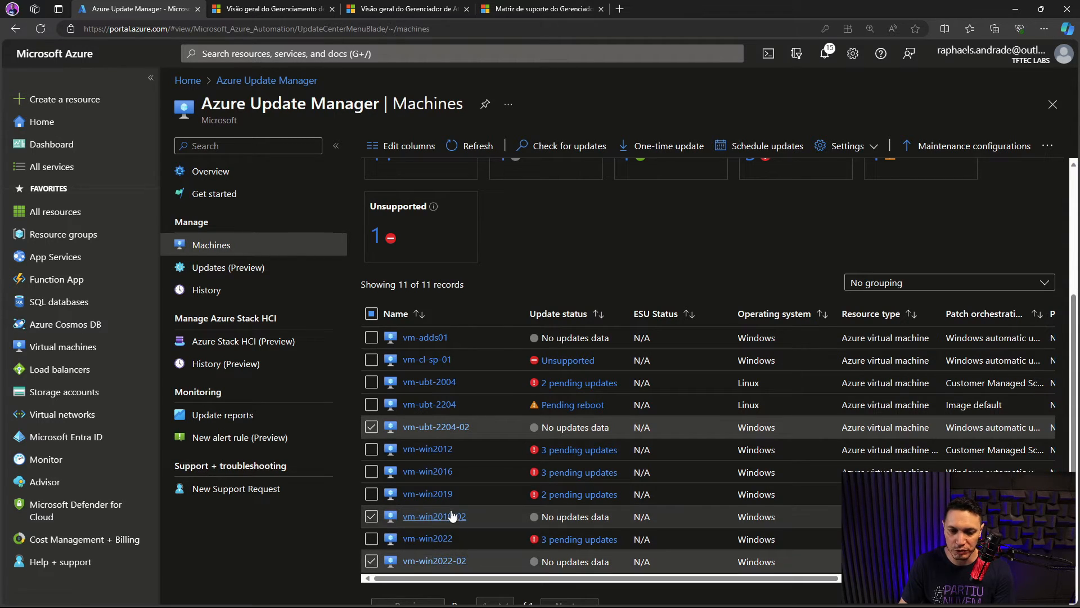
scroll(394, 462, "up", 3)
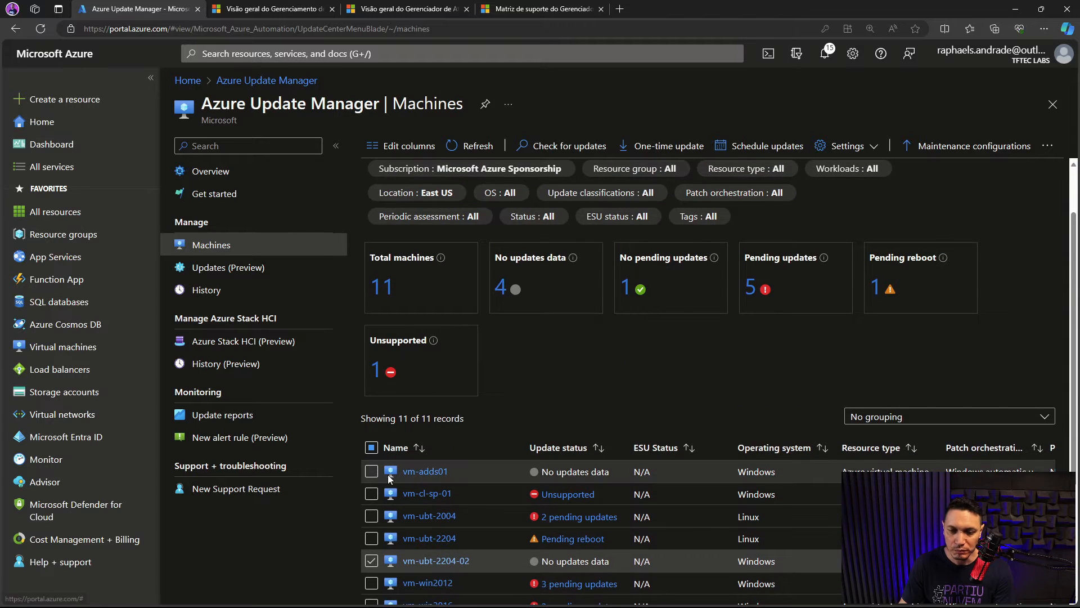
scroll(388, 478, "down", 1)
left_click(371, 404)
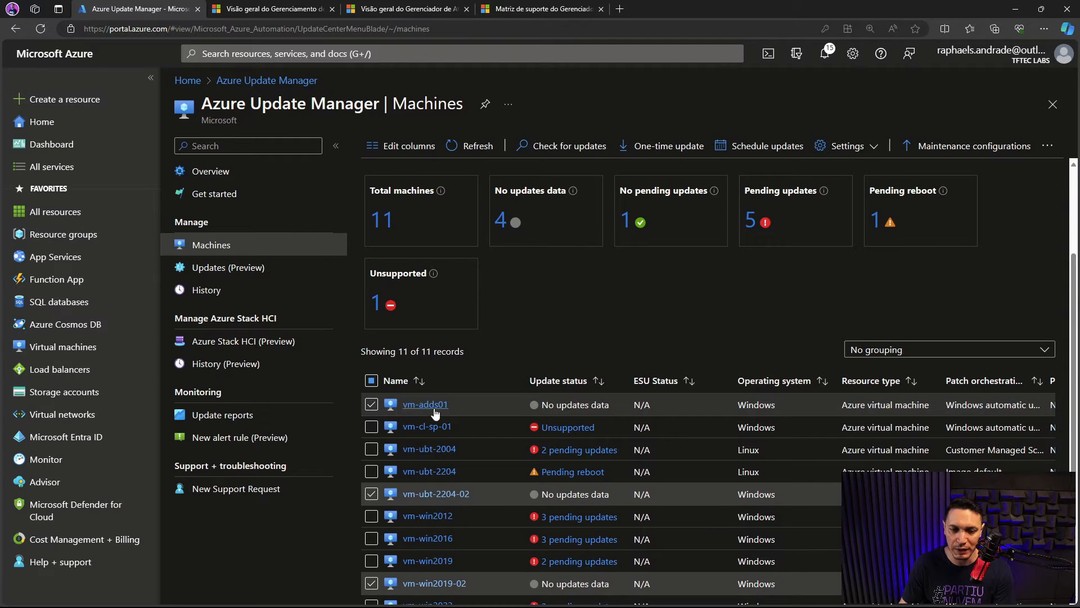
Open the update settings for the selected machines and set periodic assessment to Enable for vm-adds01
left_click(872, 146)
left_click(855, 190)
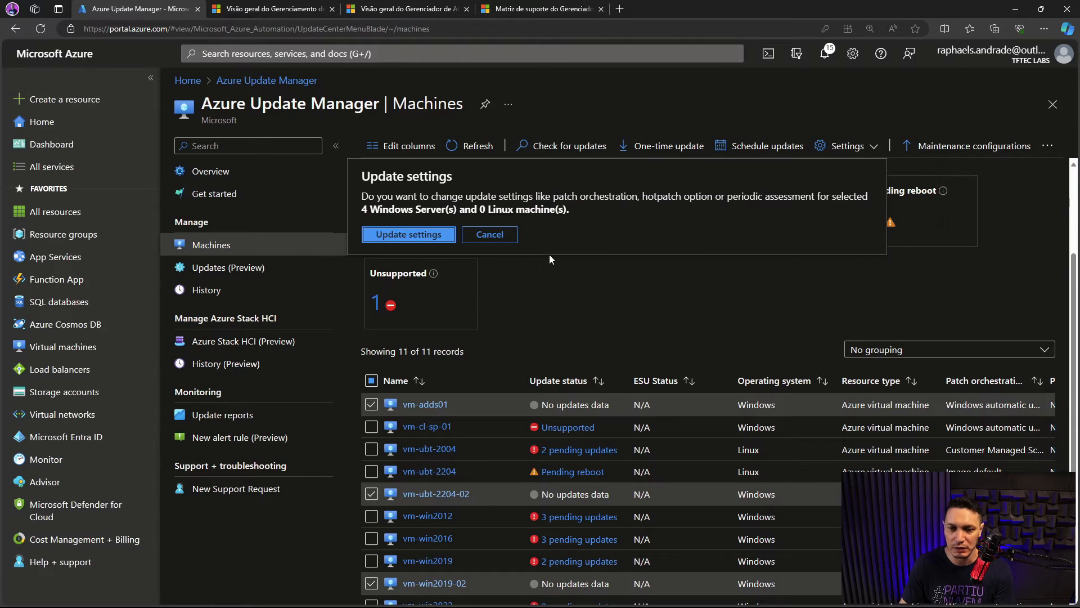
left_click(411, 235)
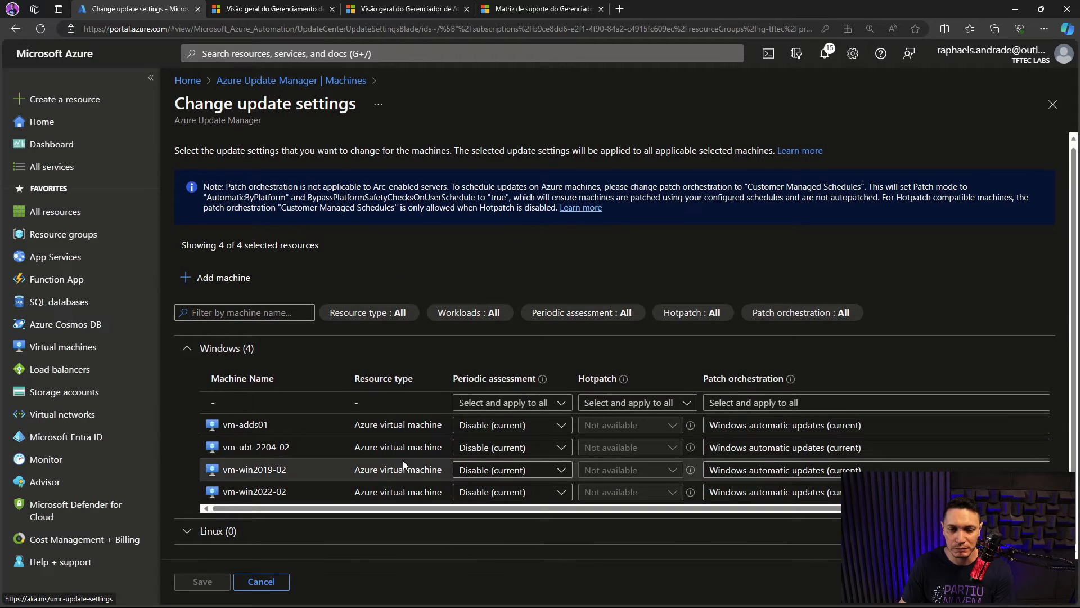
left_click(561, 425)
left_click(549, 446)
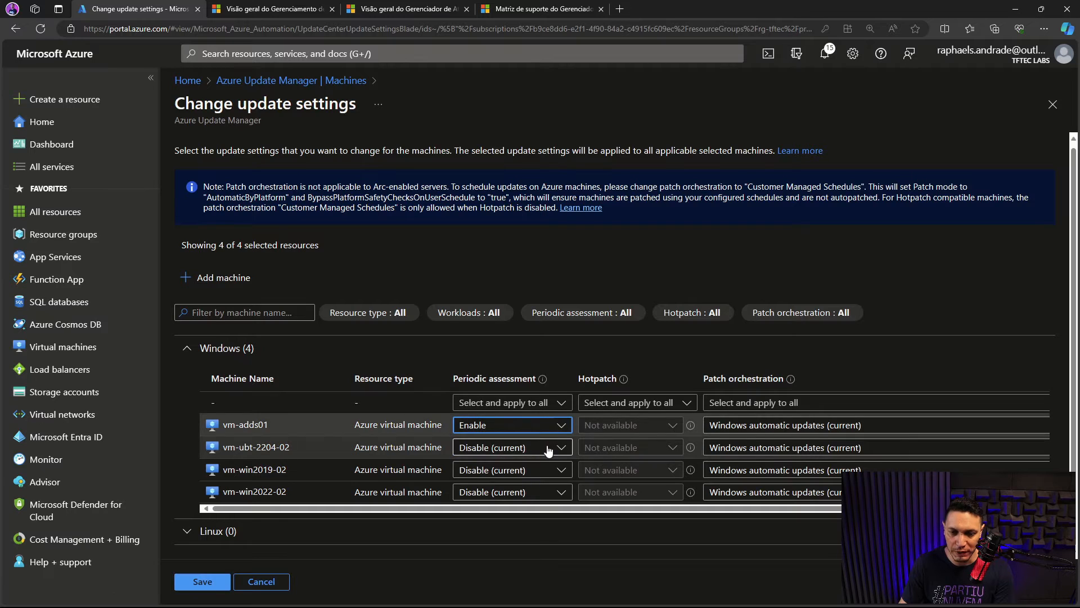
Set periodic assessment to Enable for vm-ubt-2204-02 and vm-win2019-02, and save the update settings
left_click(548, 448)
left_click(536, 468)
left_click(557, 471)
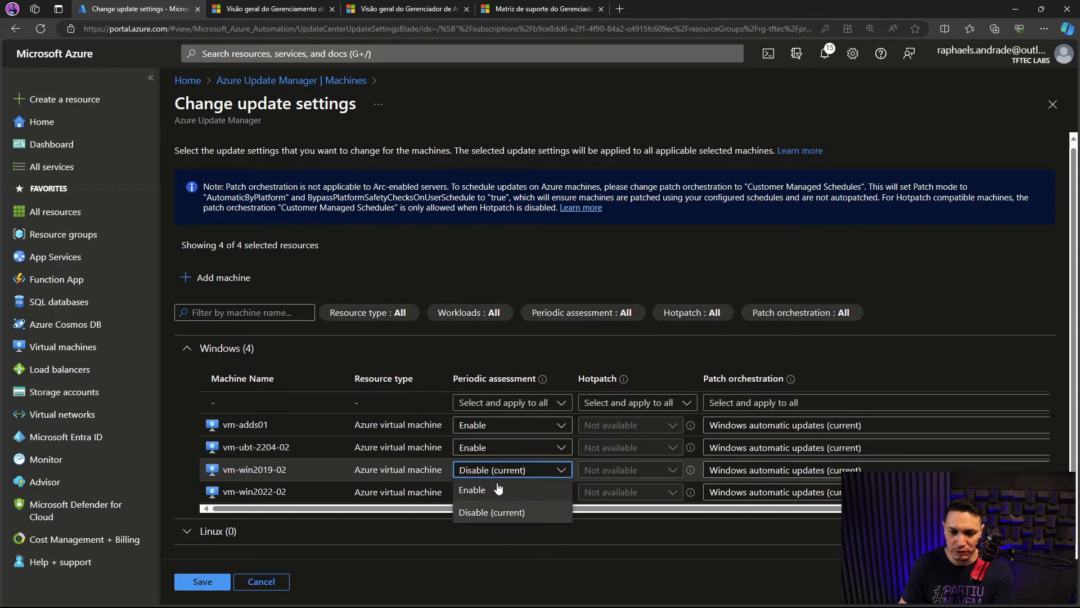
left_click(484, 491)
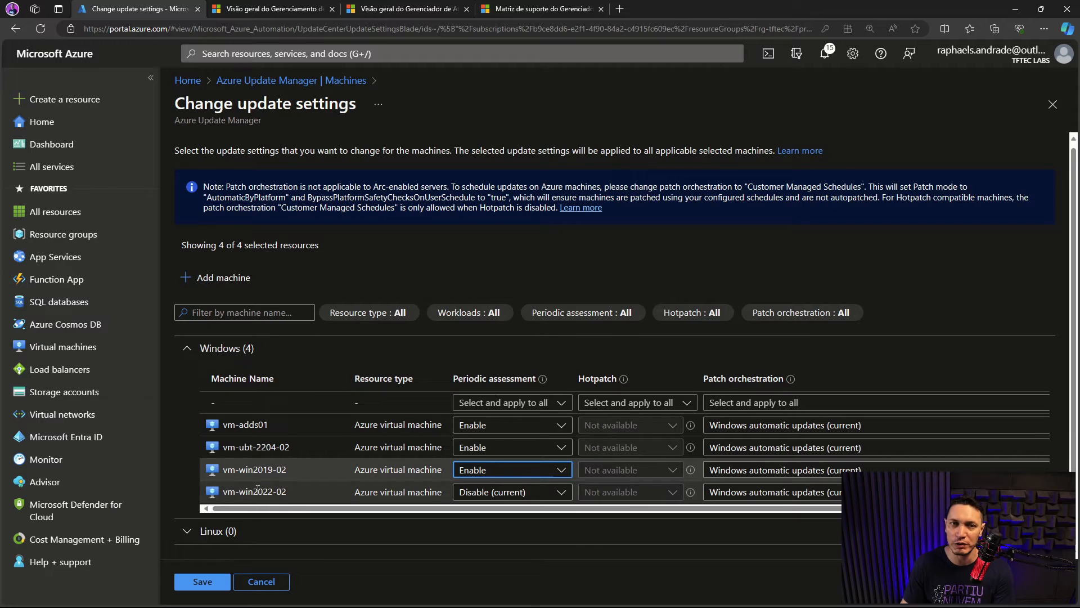
left_click(204, 582)
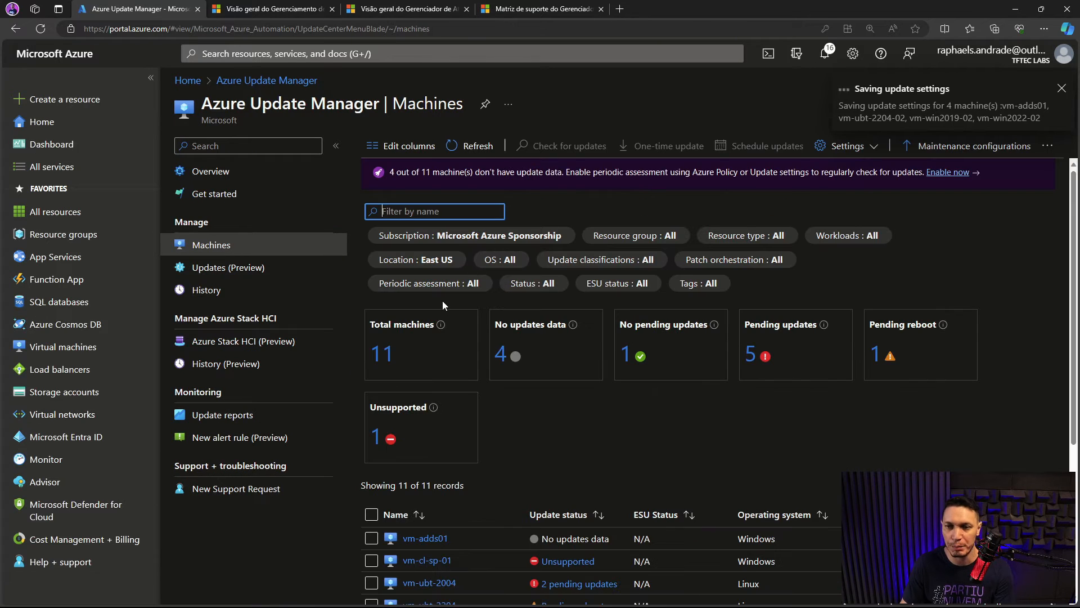
Run an on-demand update assessment on vm-win2022-02 and refresh the machines list
scroll(564, 358, "down", 4)
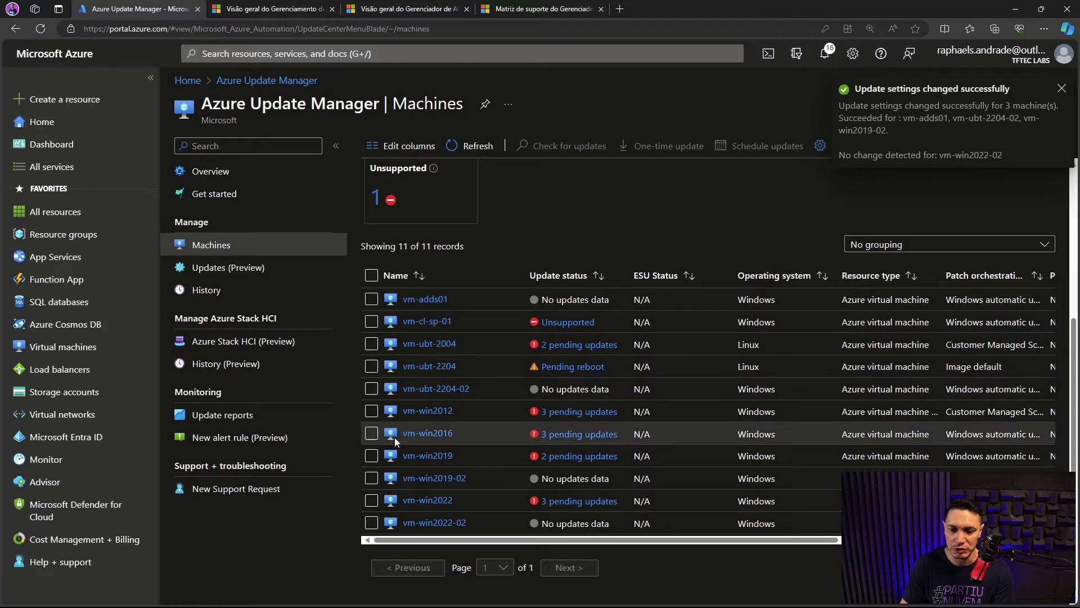
left_click(467, 145)
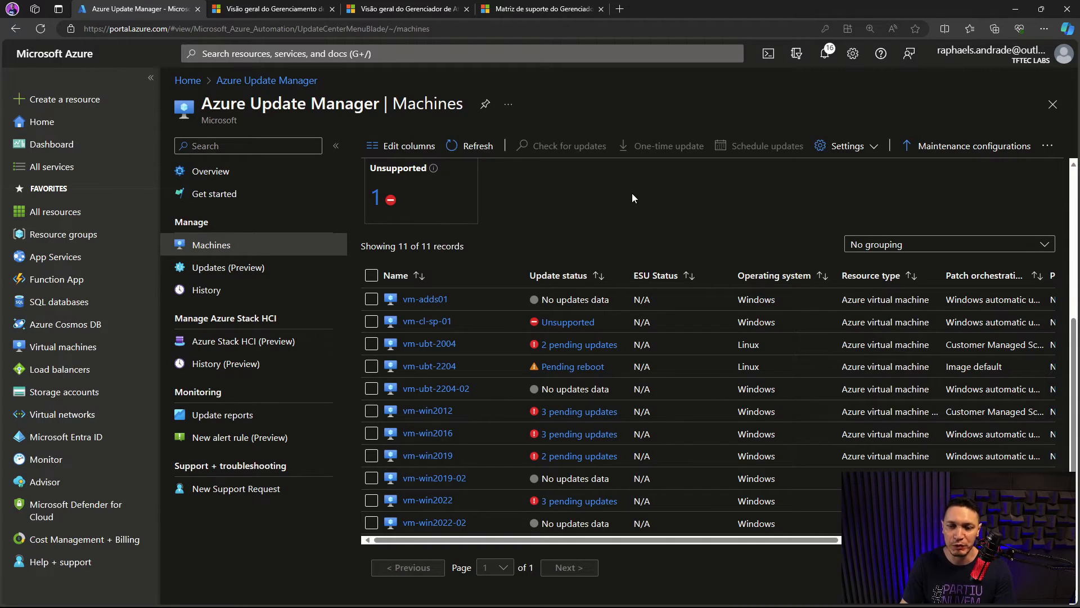
left_click(372, 524)
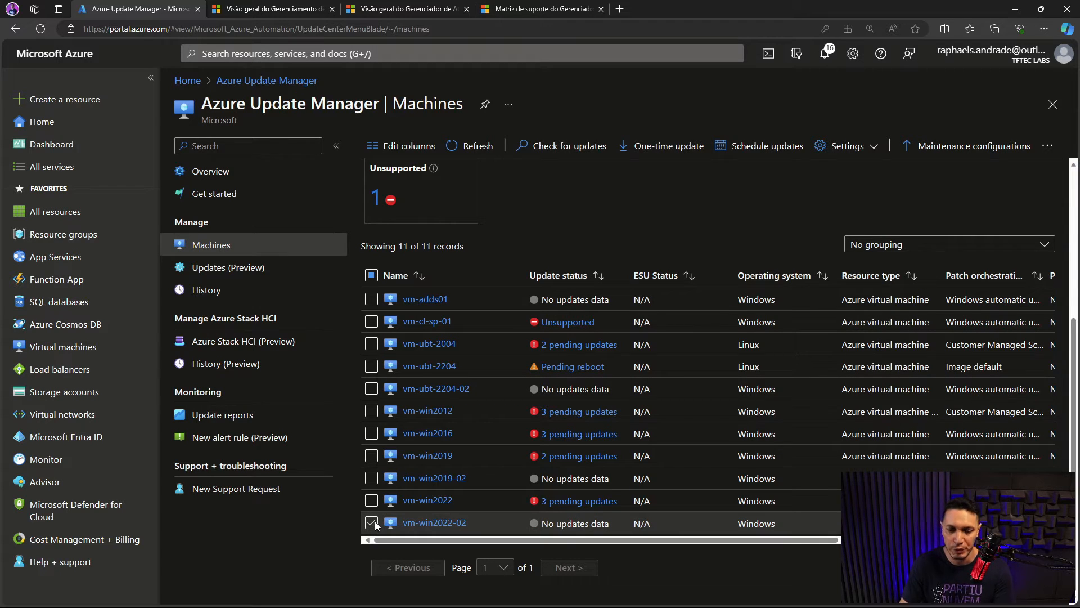
left_click(572, 147)
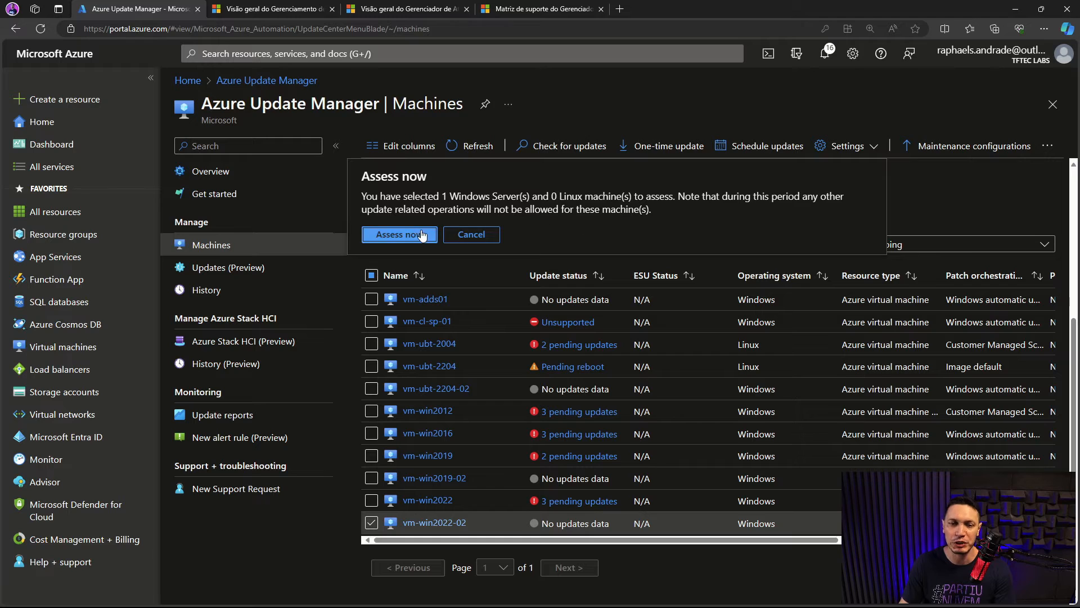
left_click(399, 234)
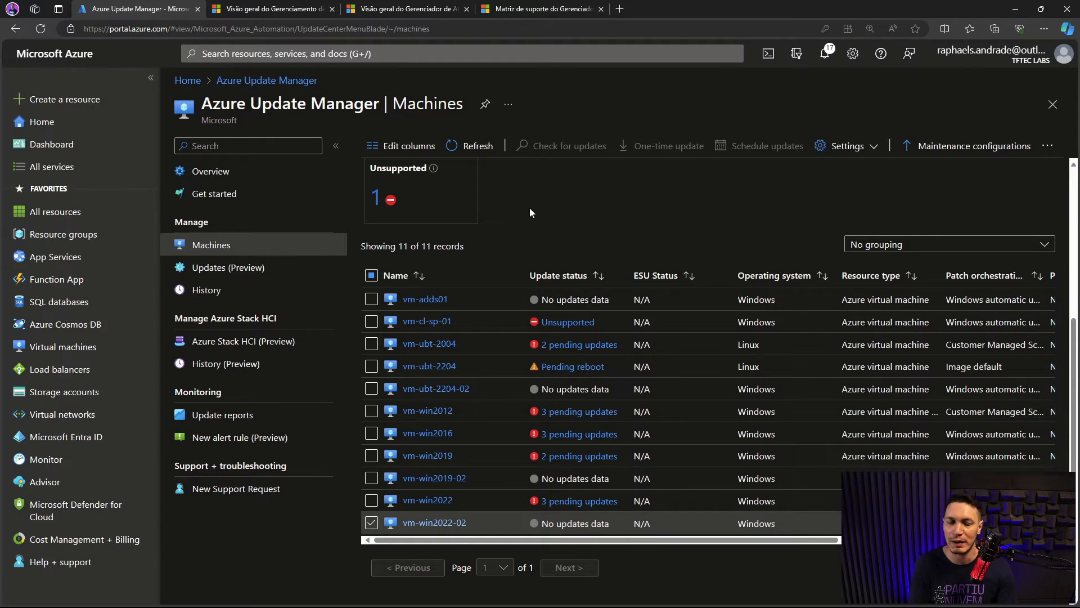
left_click(475, 146)
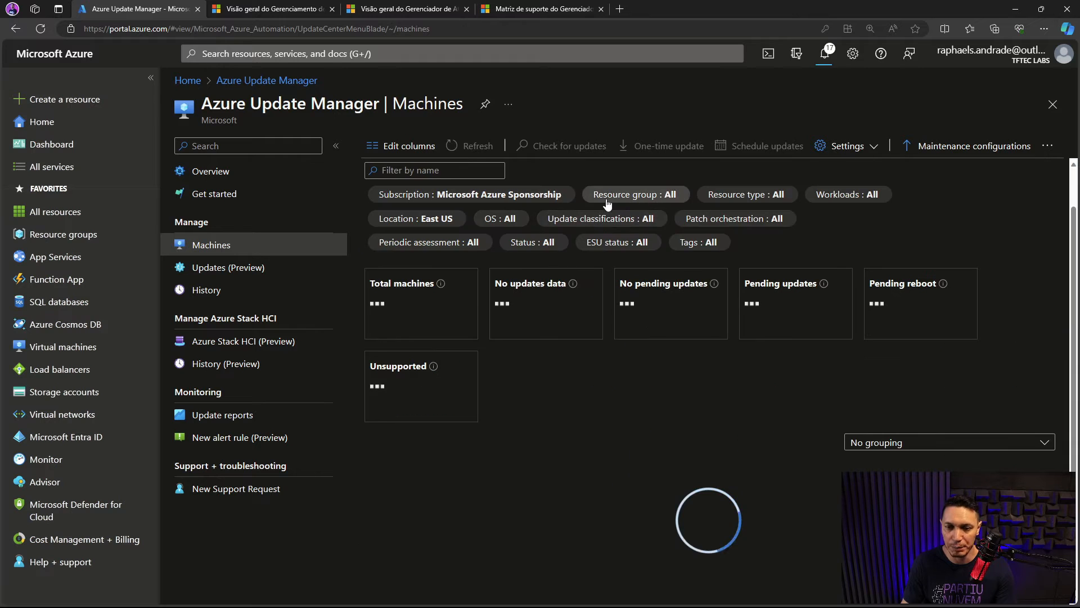
scroll(472, 186, "down", 3)
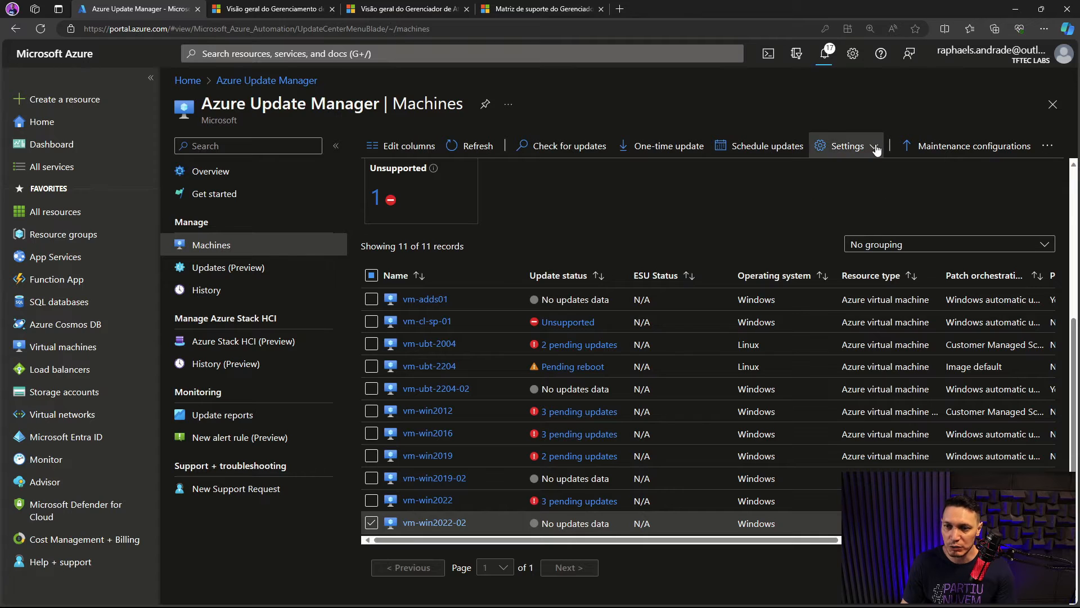
left_click(850, 146)
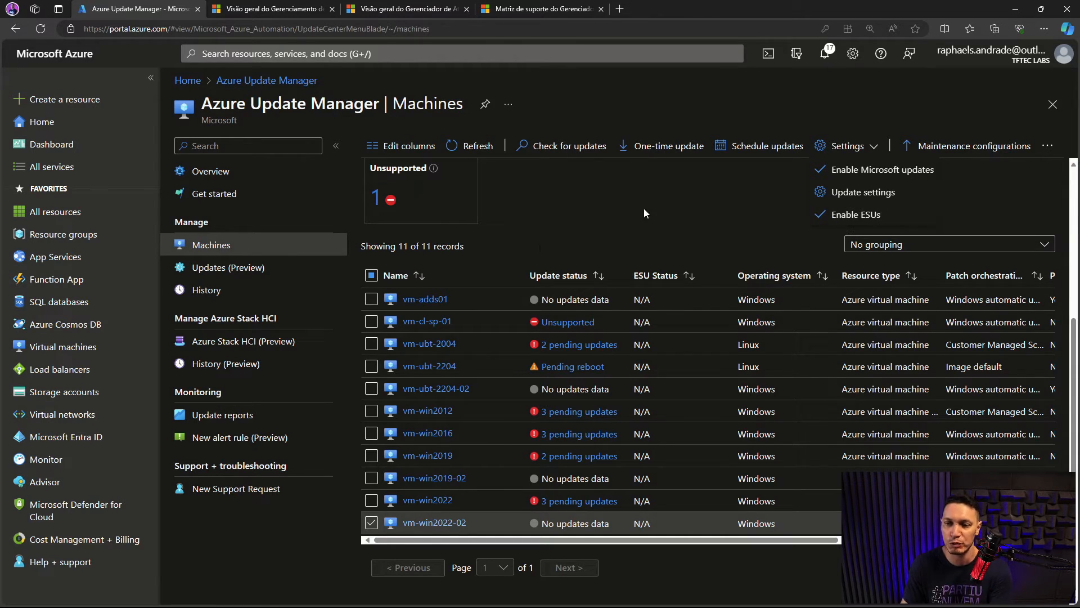
scroll(576, 202, "up", 4)
scroll(457, 430, "down", 4)
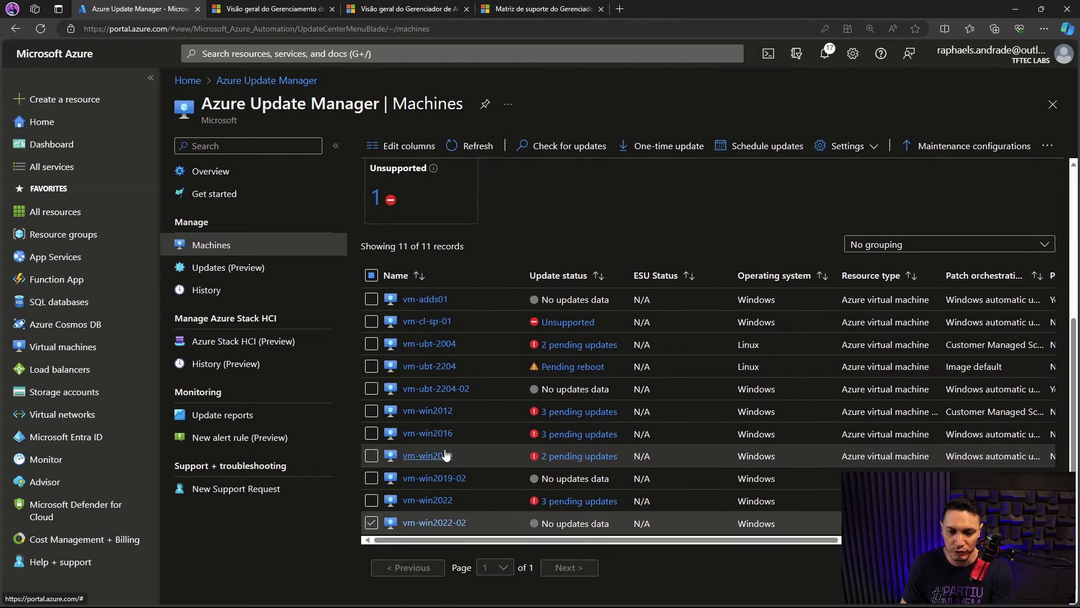
Open the pending updates of vm-win2012, review the recommended updates, and return to the machines list
left_click(556, 413)
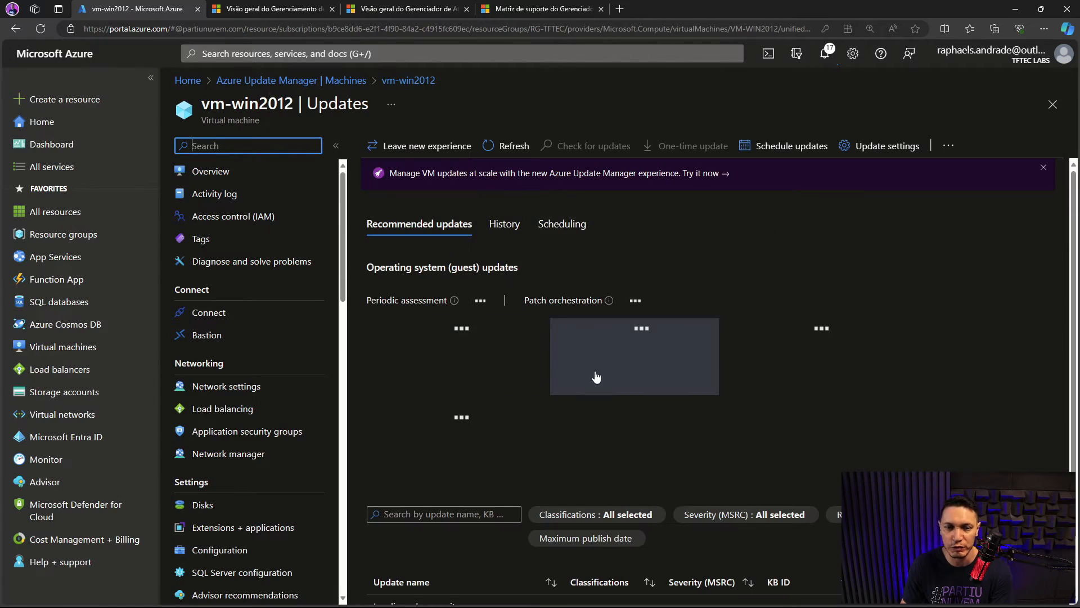
scroll(444, 563, "down", 2)
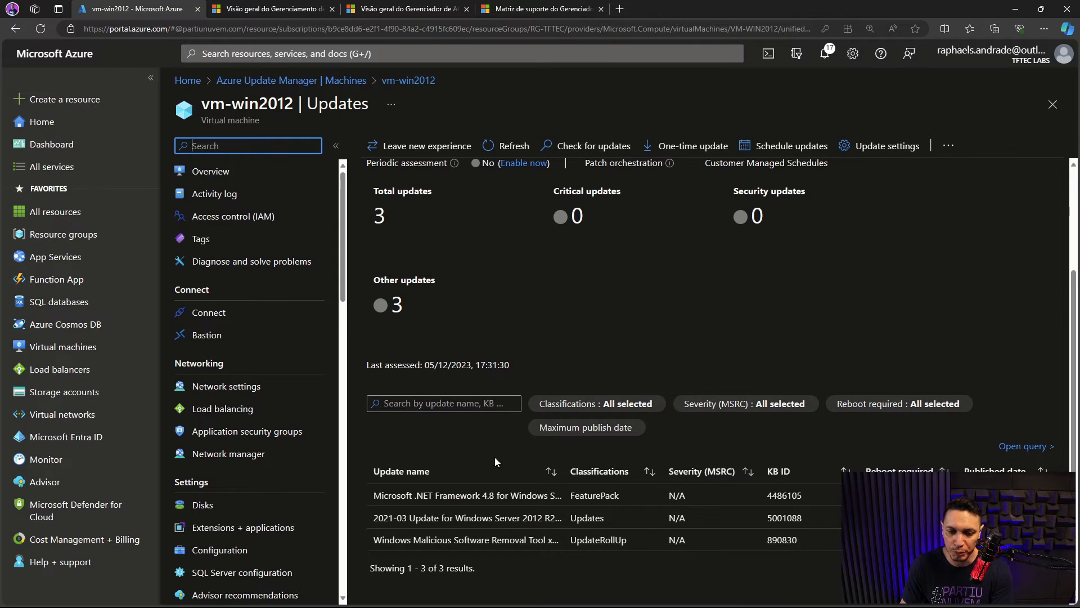
scroll(416, 194, "up", 2)
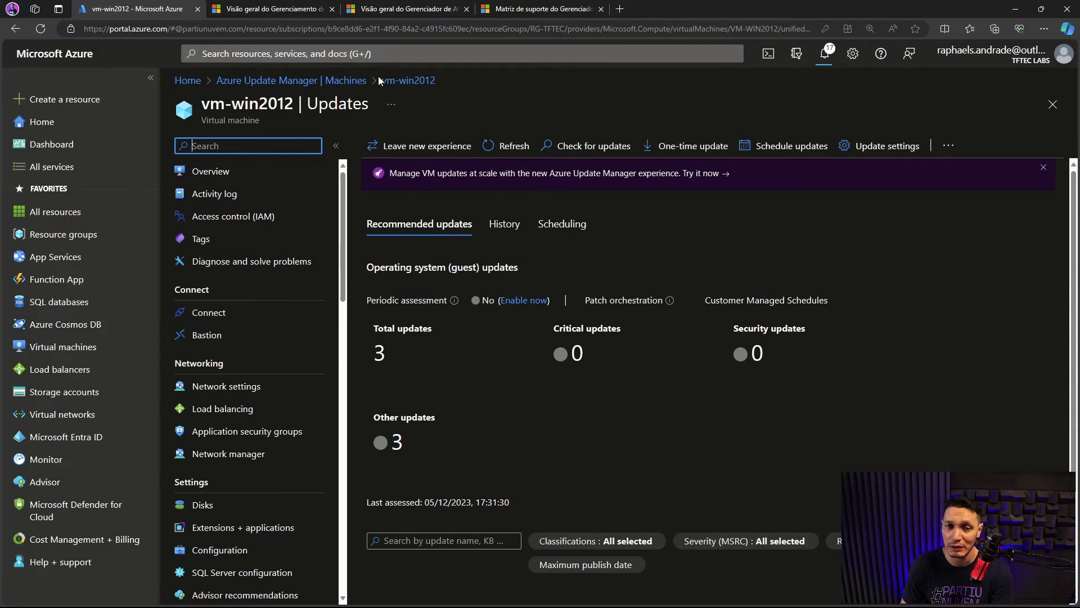
scroll(458, 338, "down", 2)
left_click(405, 81)
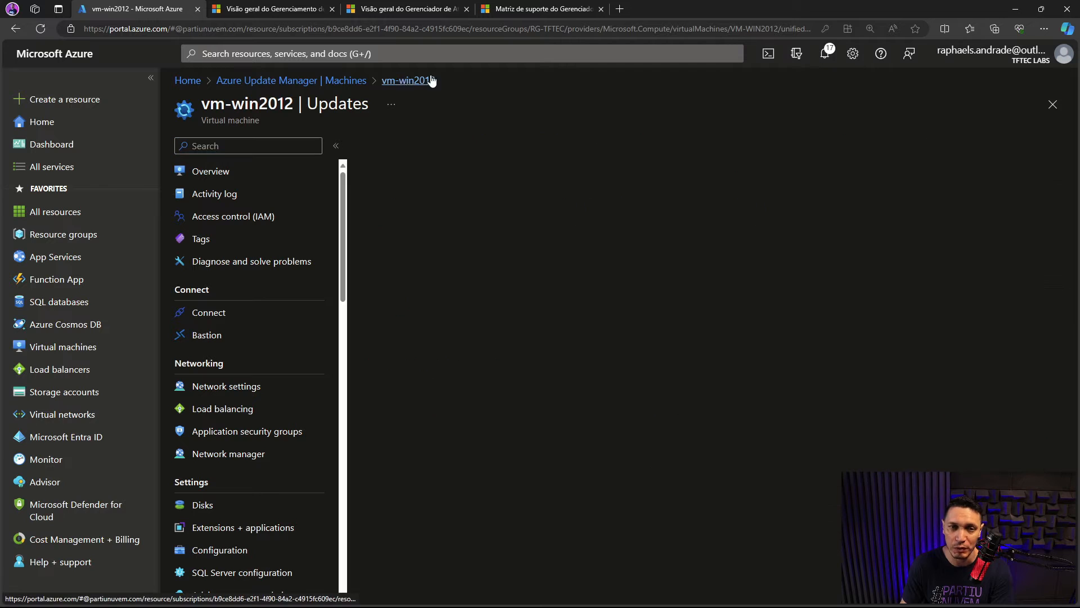
left_click(323, 82)
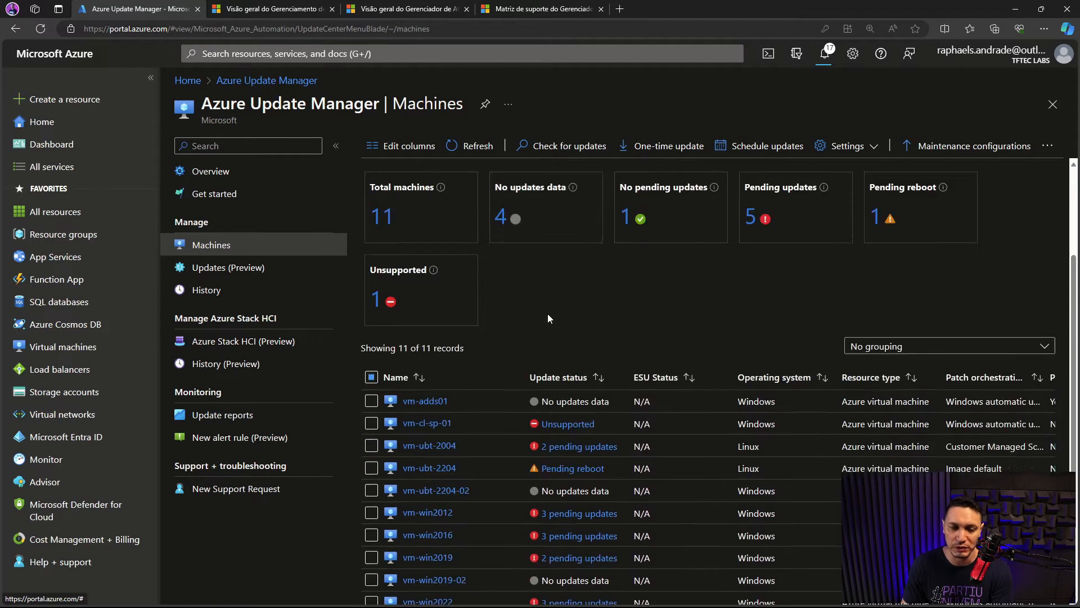
Check vm-win2022-02 in the machines list, review its recommended updates, and return to the list
scroll(548, 313, "down", 3)
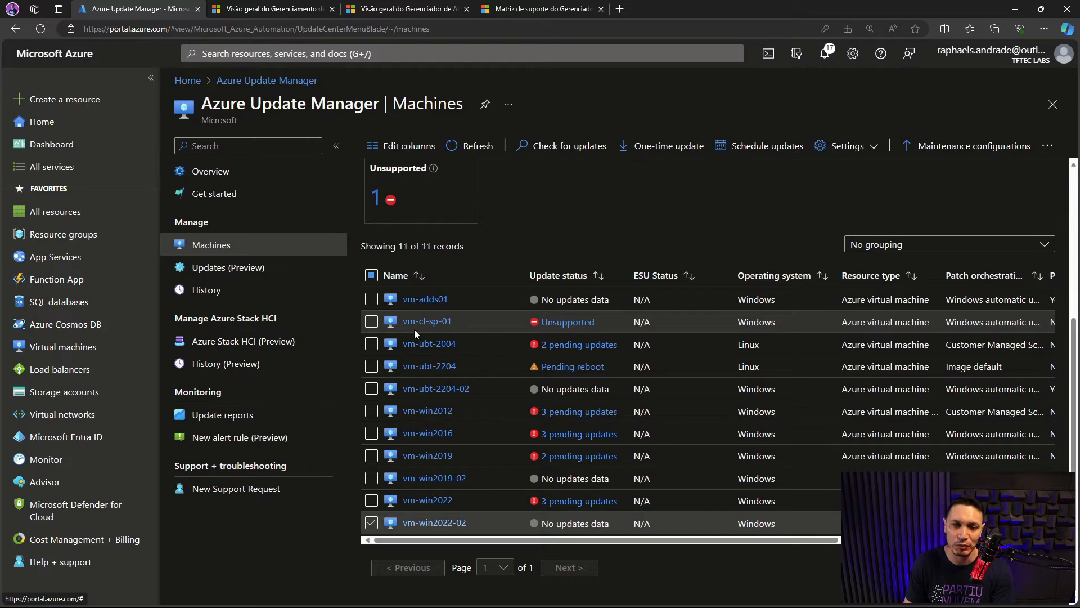
left_click(847, 146)
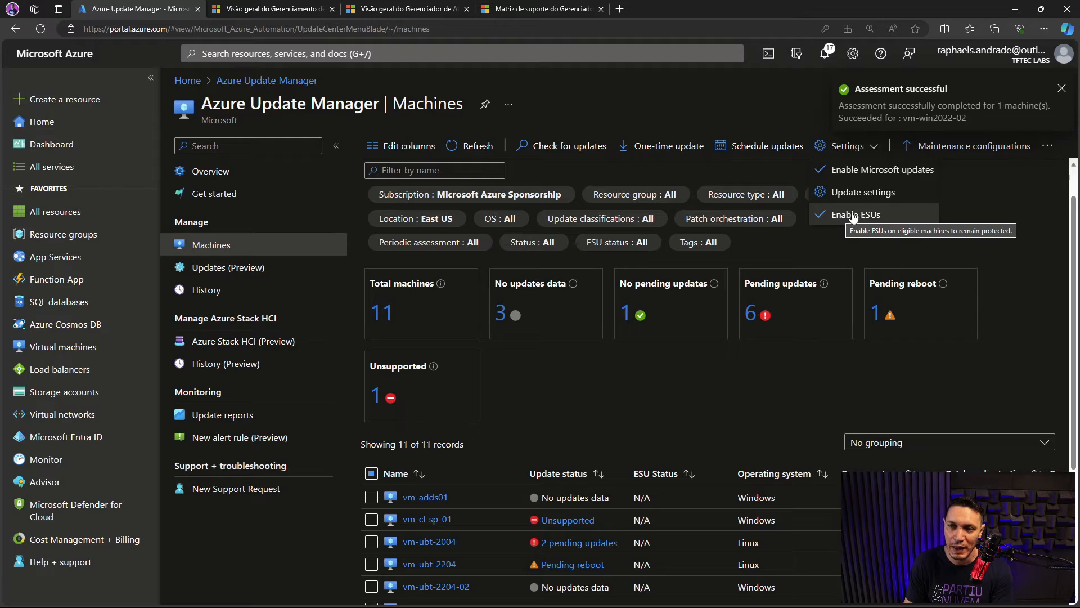
left_click(721, 380)
scroll(718, 374, "down", 3)
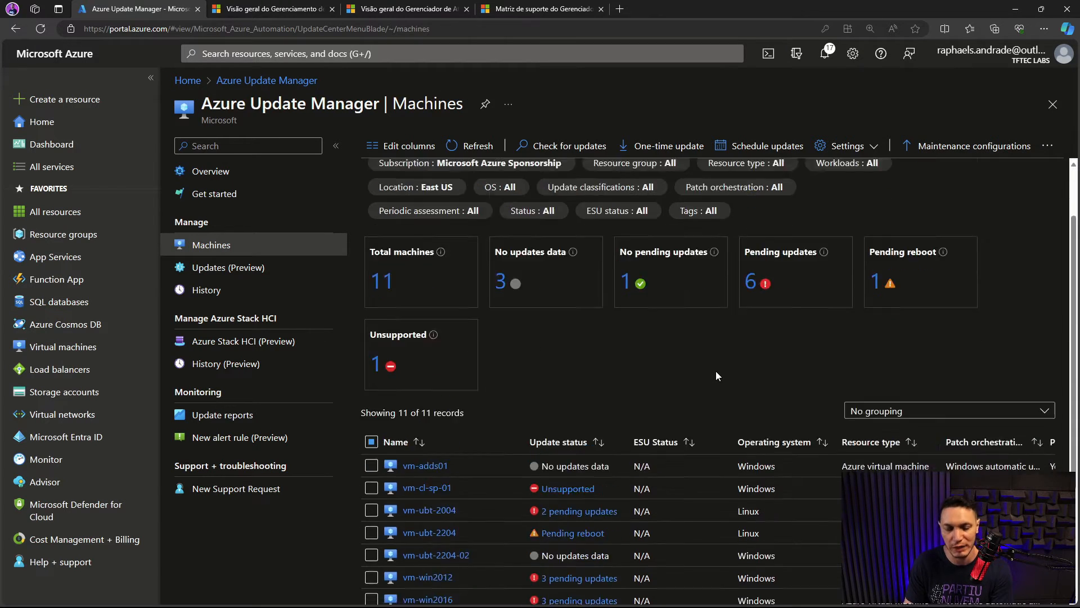
scroll(636, 270, "down", 1)
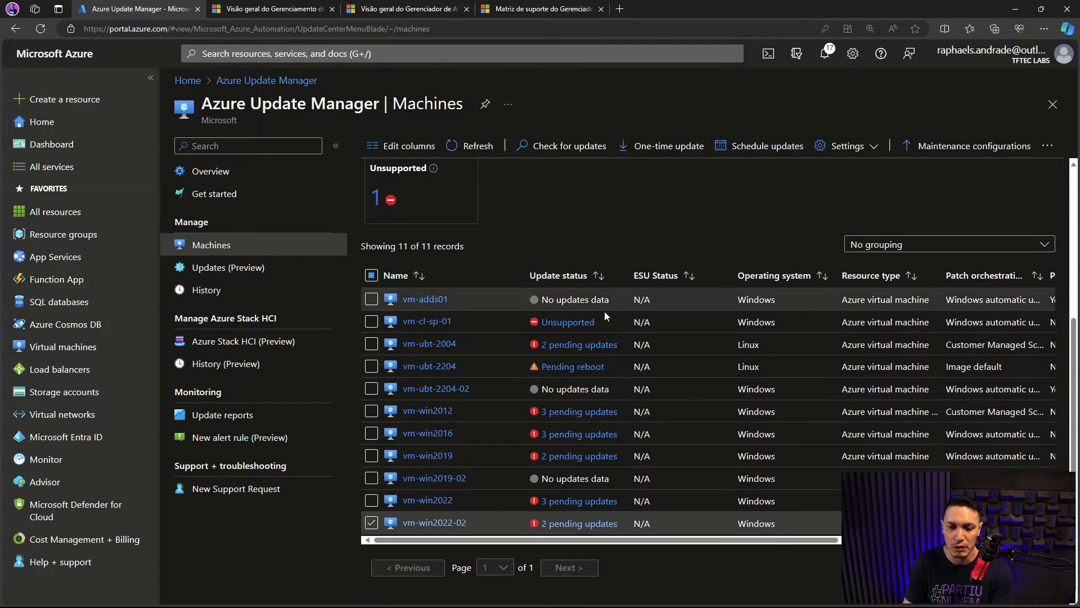
left_click(576, 526)
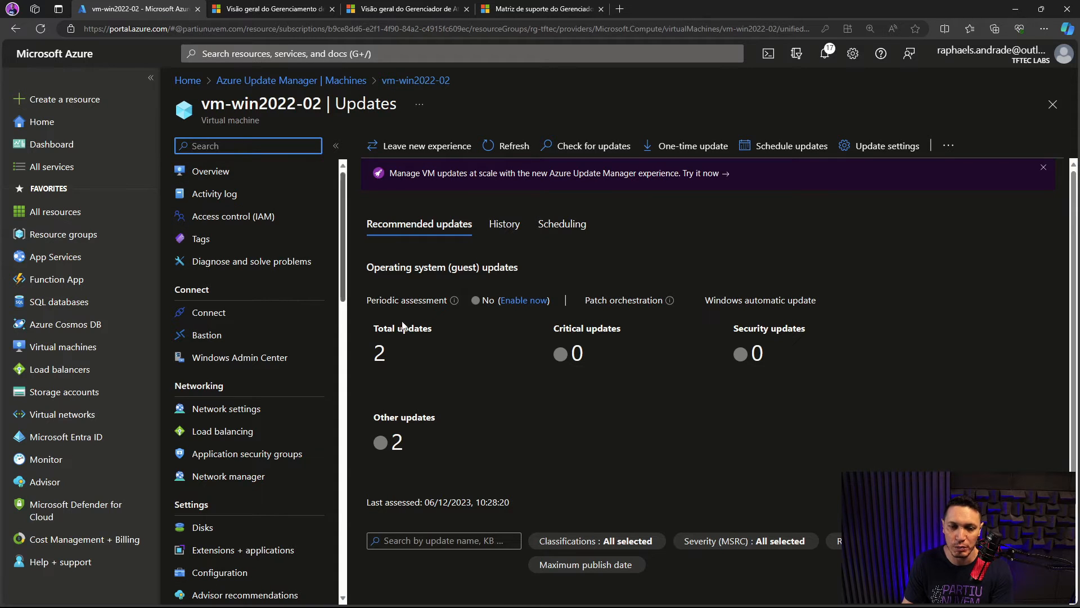
scroll(591, 337, "down", 2)
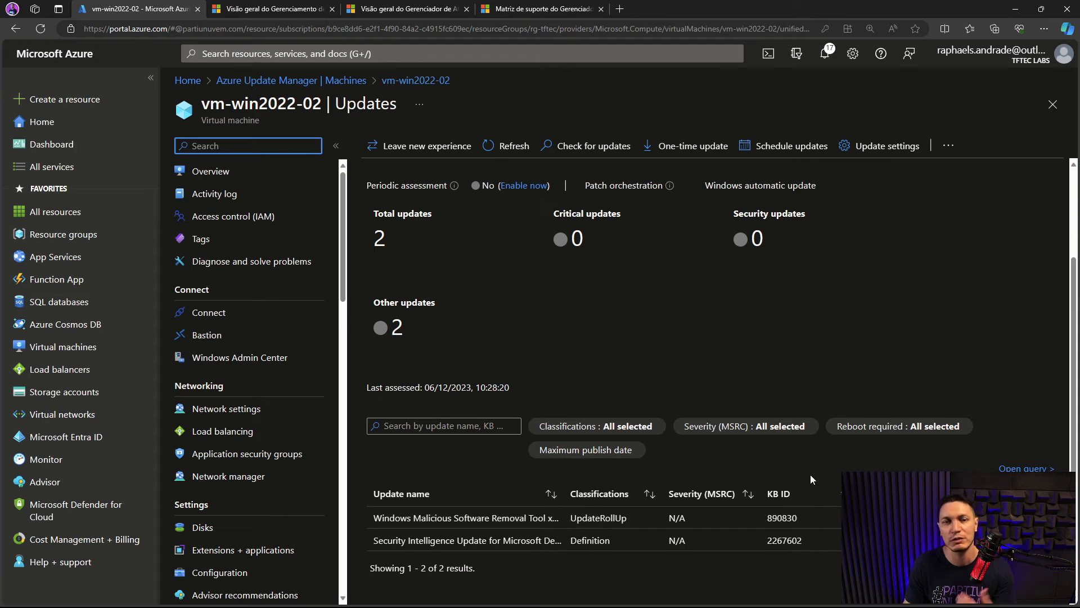
left_click(346, 80)
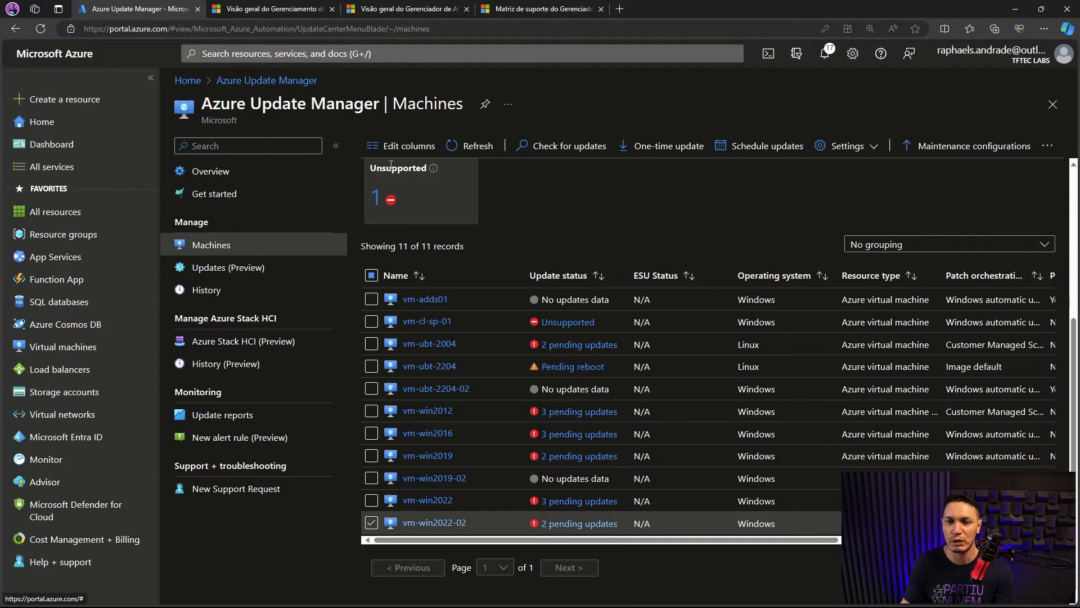
Open the Updates (Preview) page and review the pending updates across all machines
left_click(225, 267)
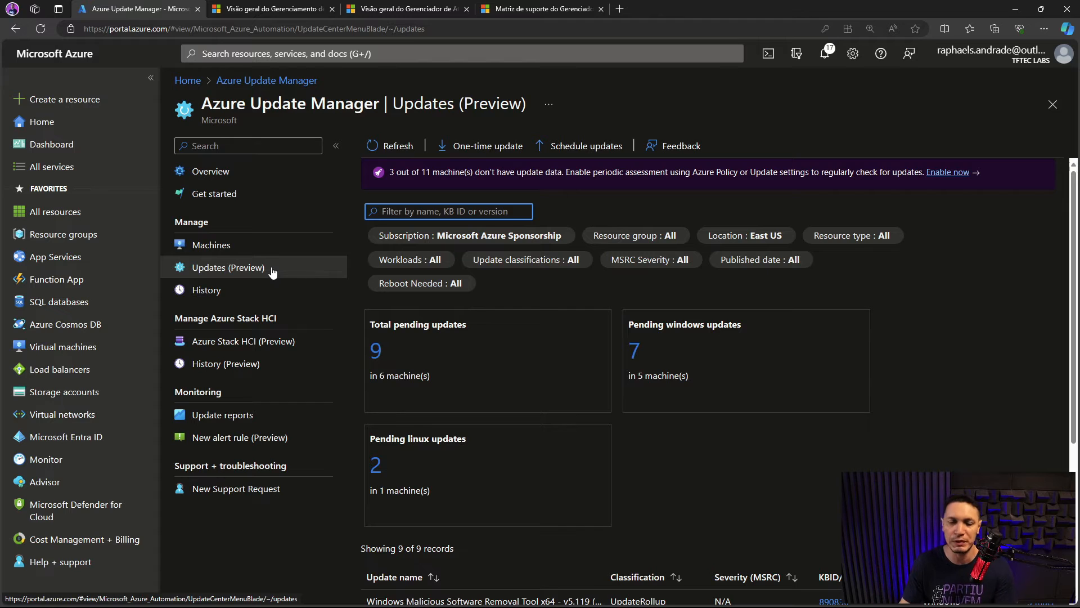
scroll(795, 290, "down", 2)
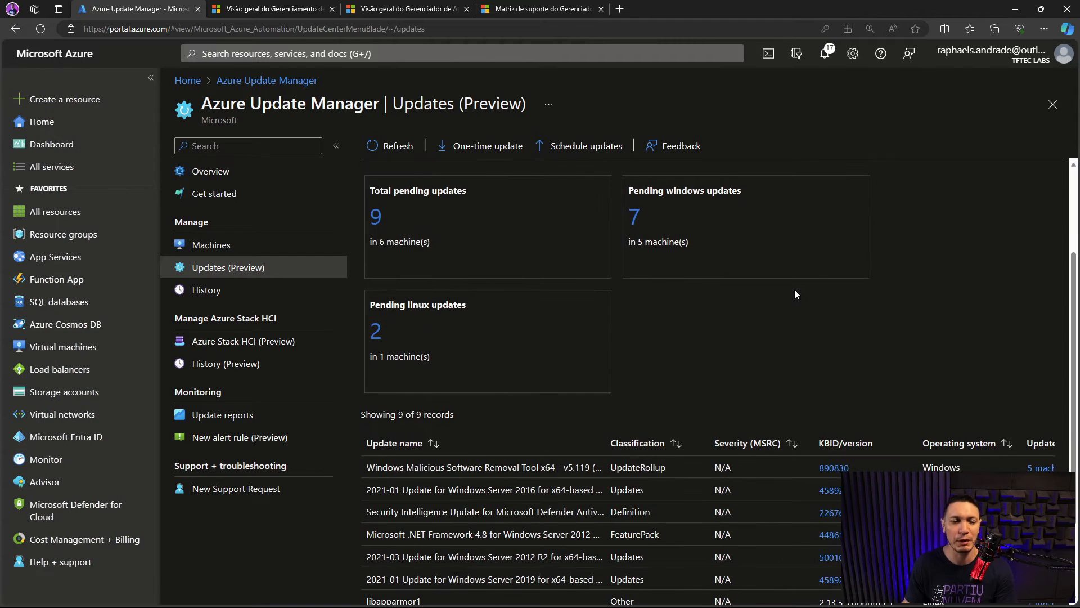
scroll(794, 293, "down", 1)
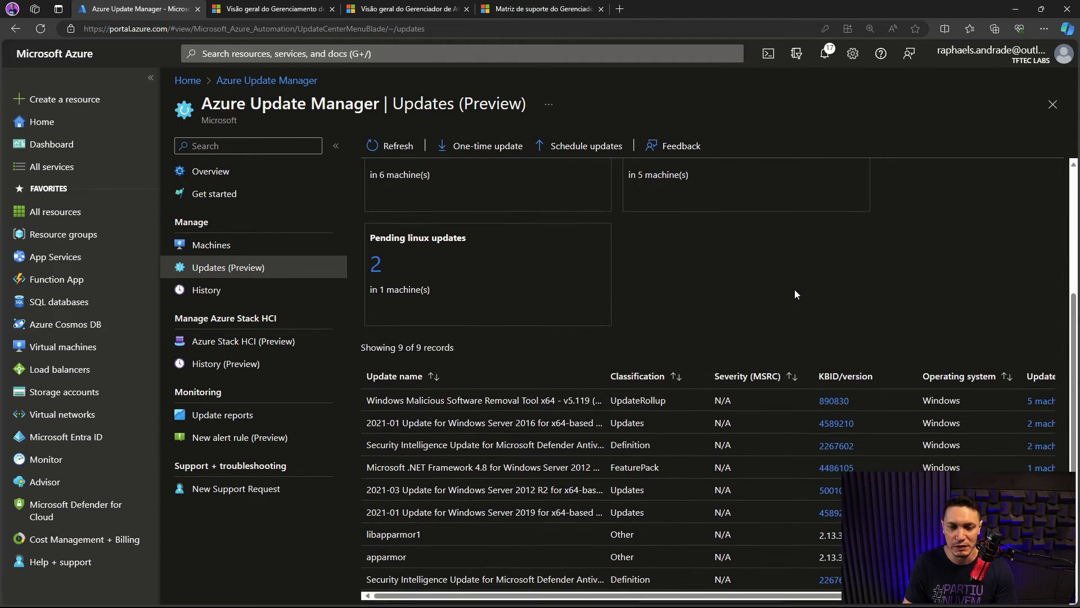
scroll(794, 294, "up", 3)
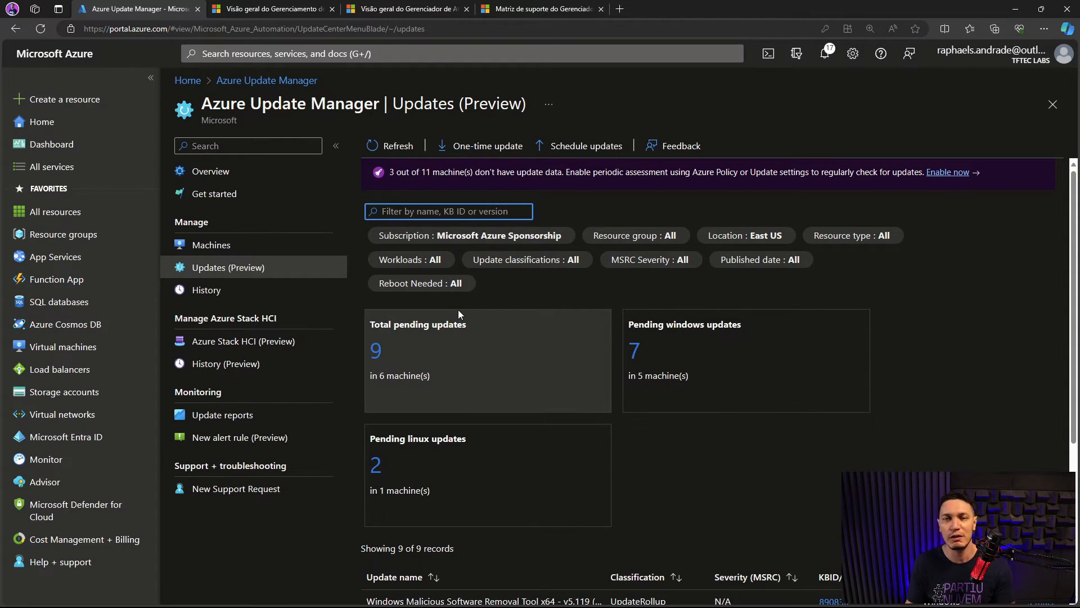
left_click(934, 342)
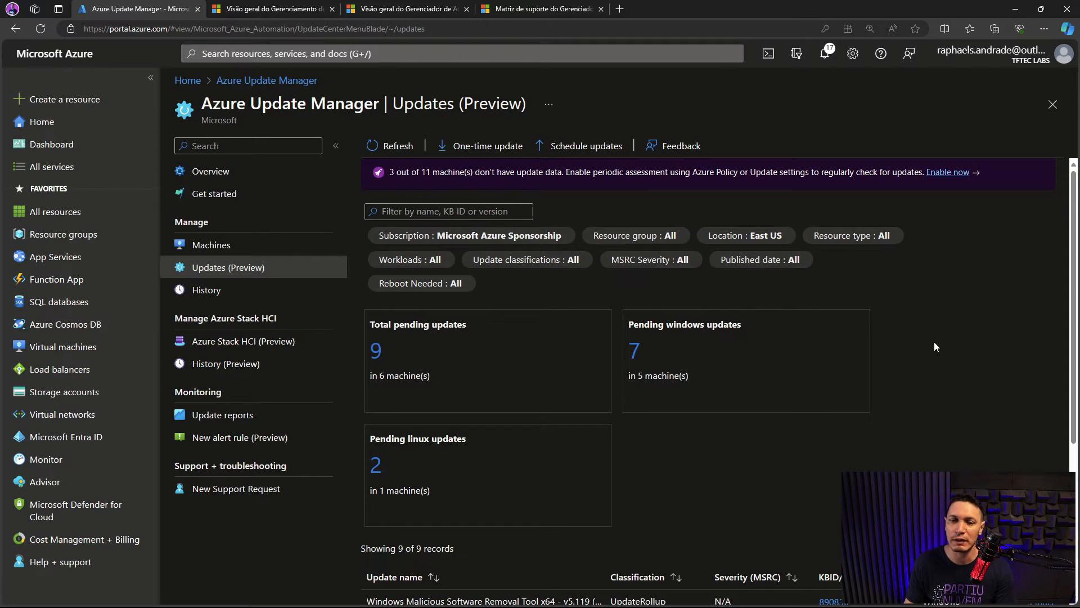
scroll(935, 343, "down", 1)
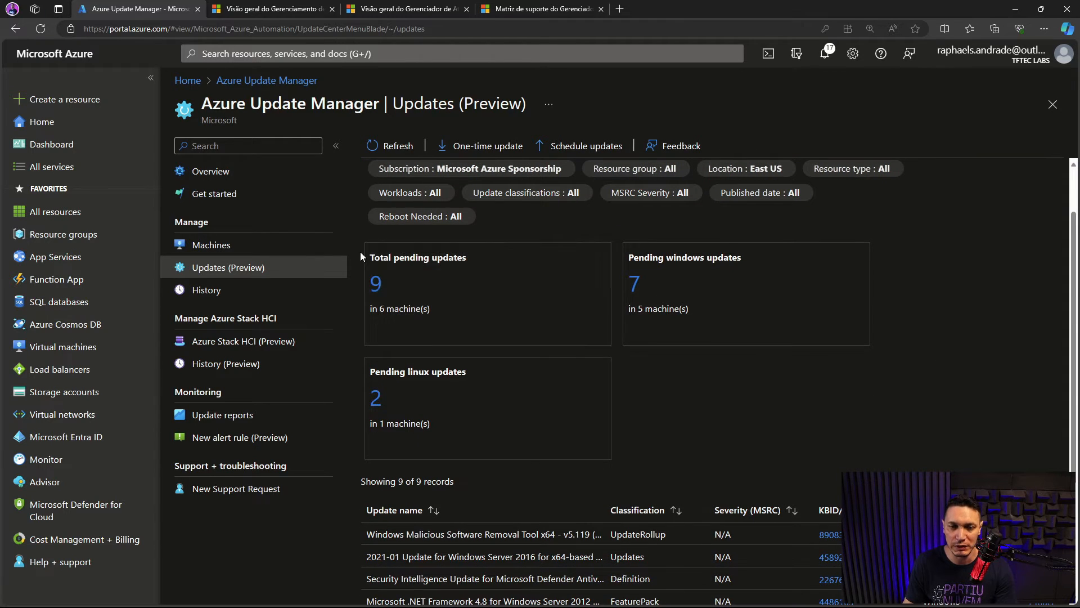
left_click_drag(393, 283, 371, 285)
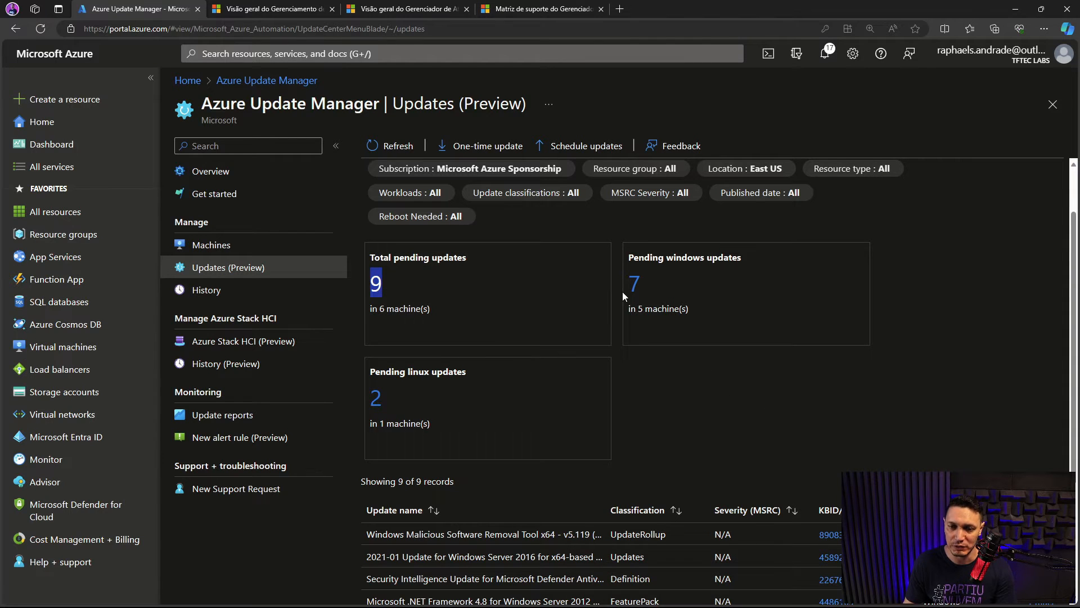
Filter the updates list to pending Windows updates, switch it to pending Linux updates, and inspect their version details
left_click_drag(644, 282, 633, 286)
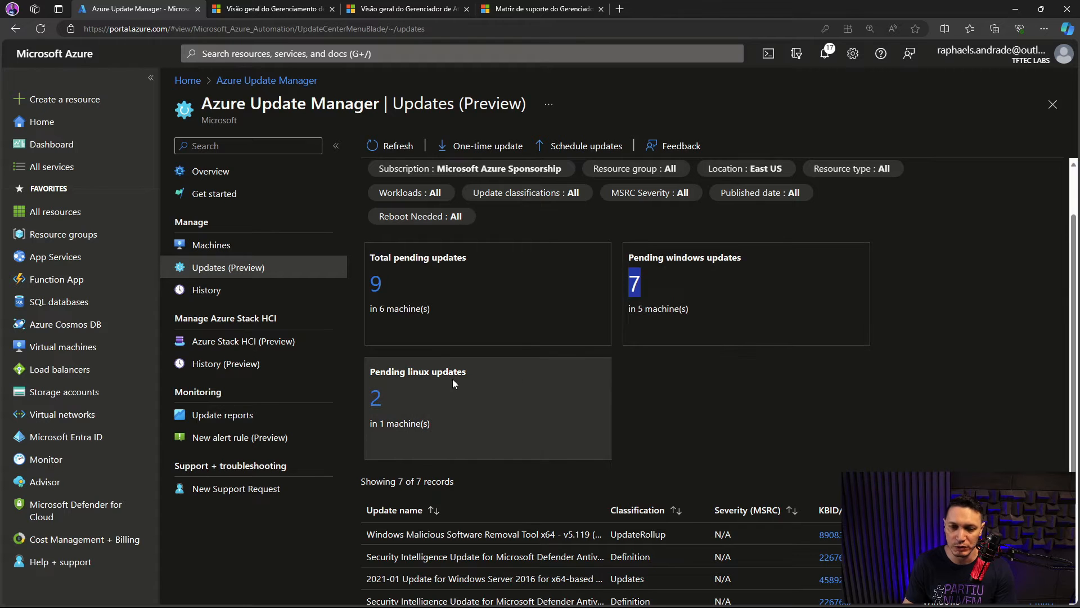
scroll(748, 389, "down", 2)
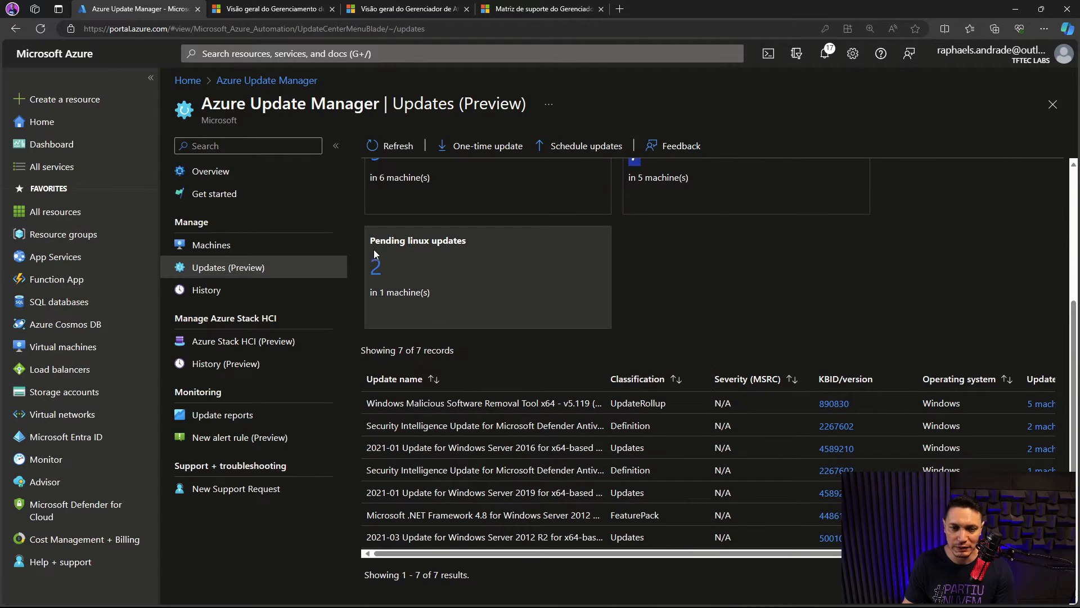
left_click(374, 266)
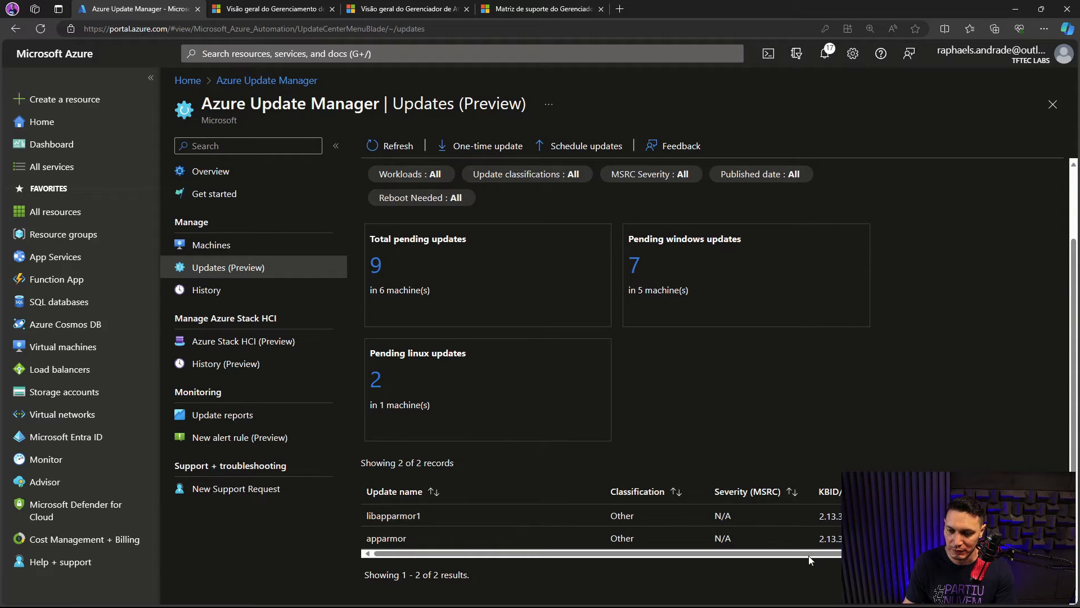
scroll(809, 555, "right", 3)
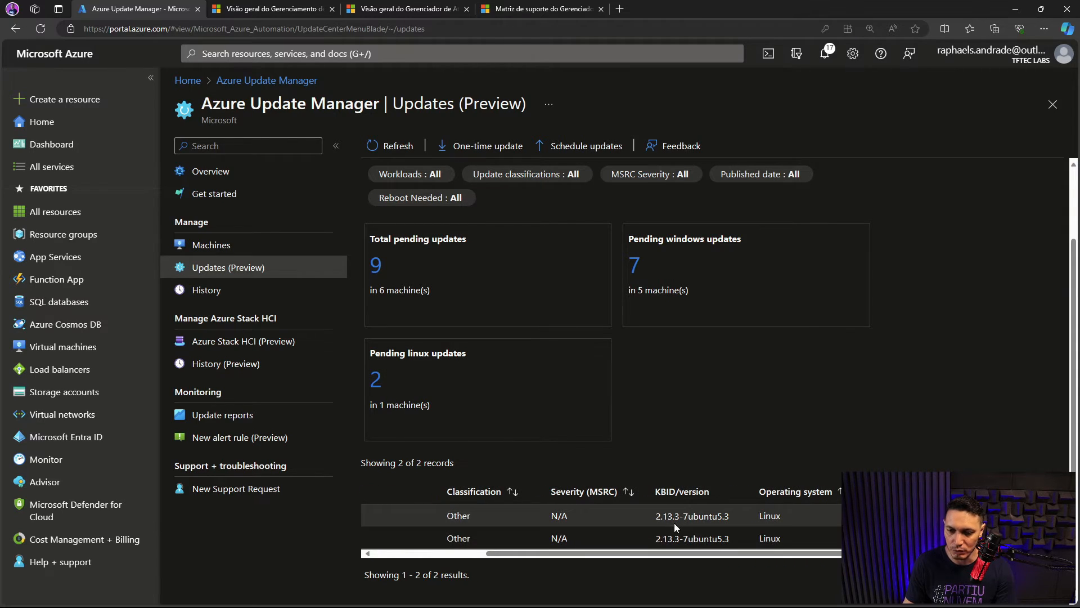
Filter the updates list to pending Windows updates and review their classifications, KB IDs, and pending machines
scroll(695, 555, "left", 2)
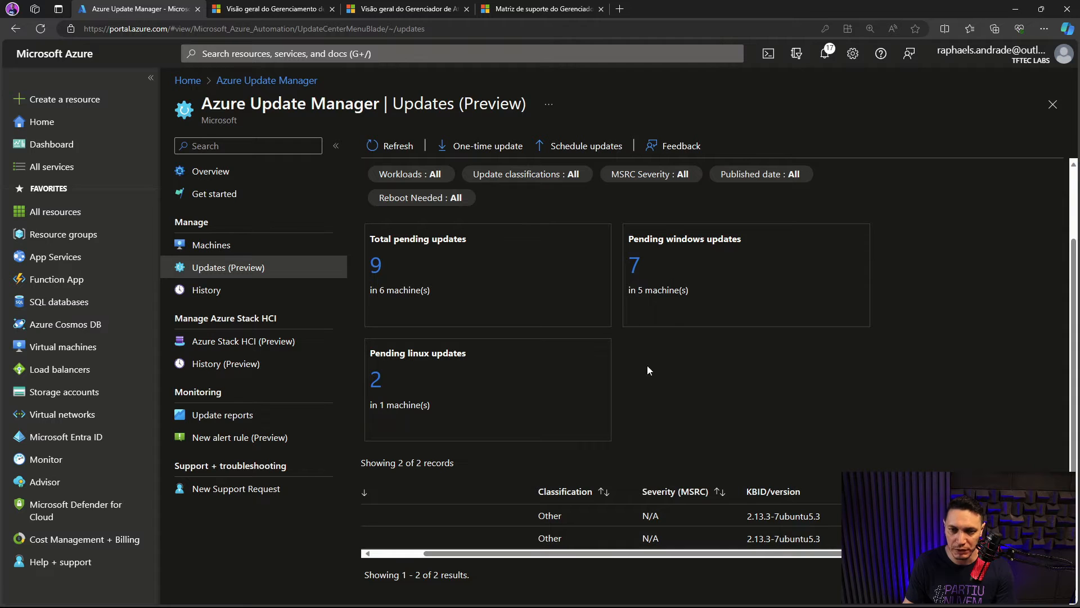
left_click(635, 264)
scroll(693, 348, "down", 2)
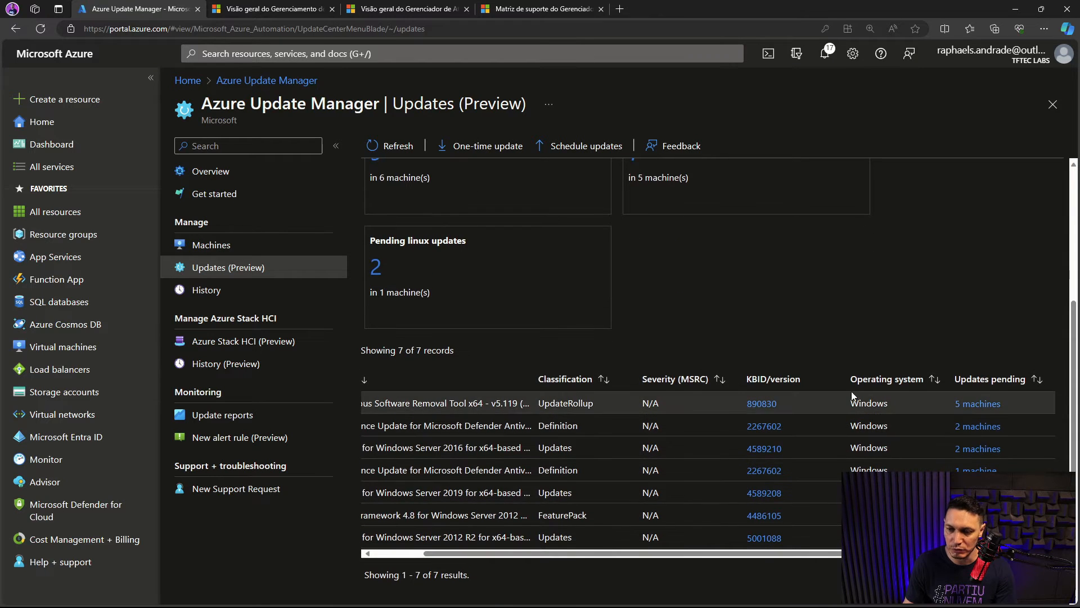
scroll(679, 212, "up", 3)
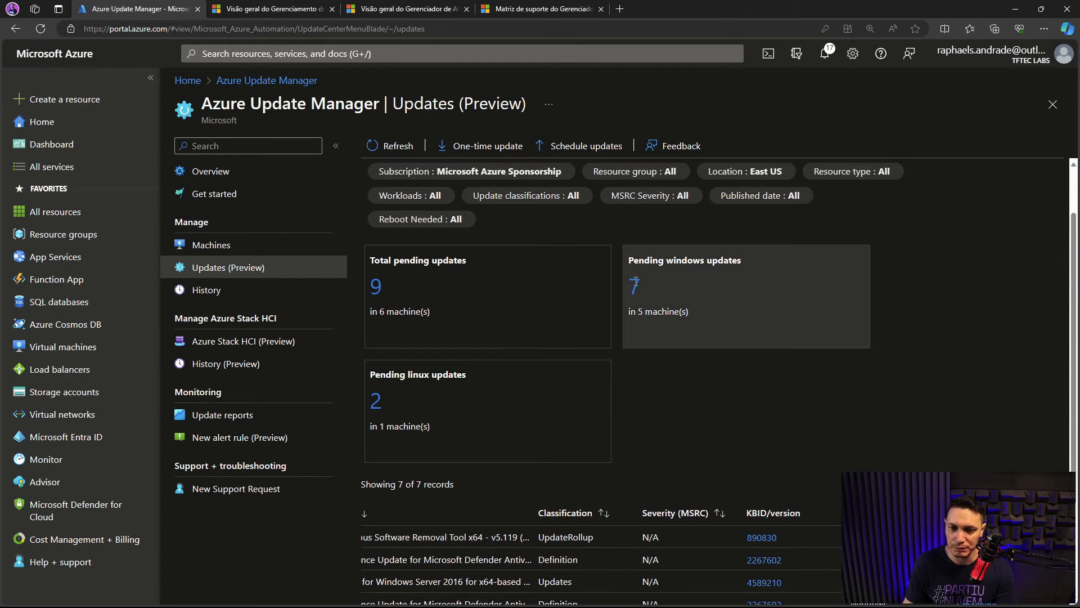
scroll(563, 270, "down", 2)
scroll(518, 268, "up", 2)
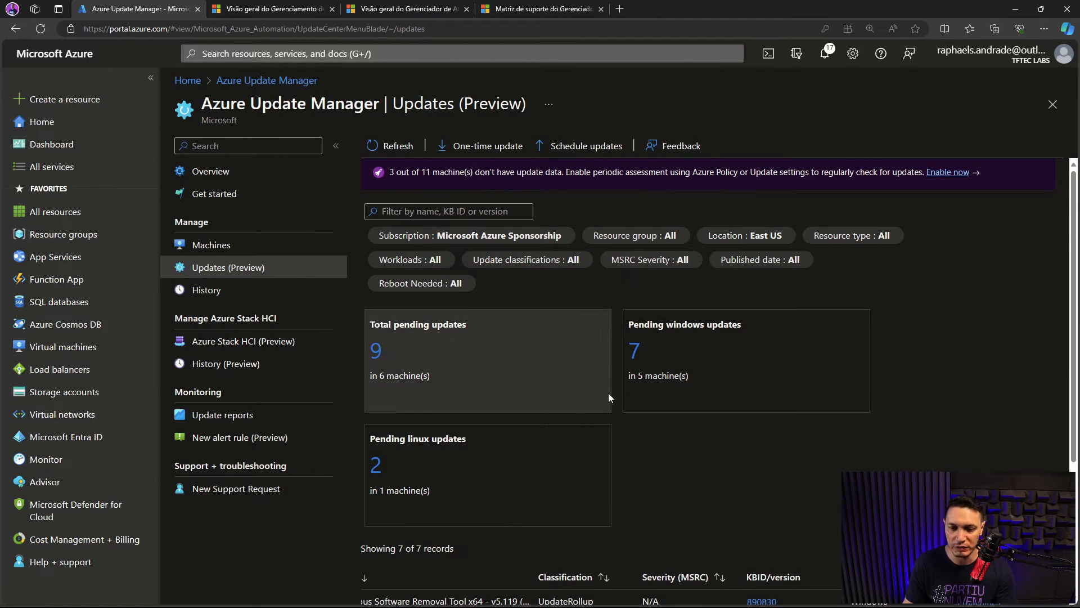
scroll(464, 278, "down", 2)
scroll(506, 293, "up", 2)
scroll(545, 315, "down", 3)
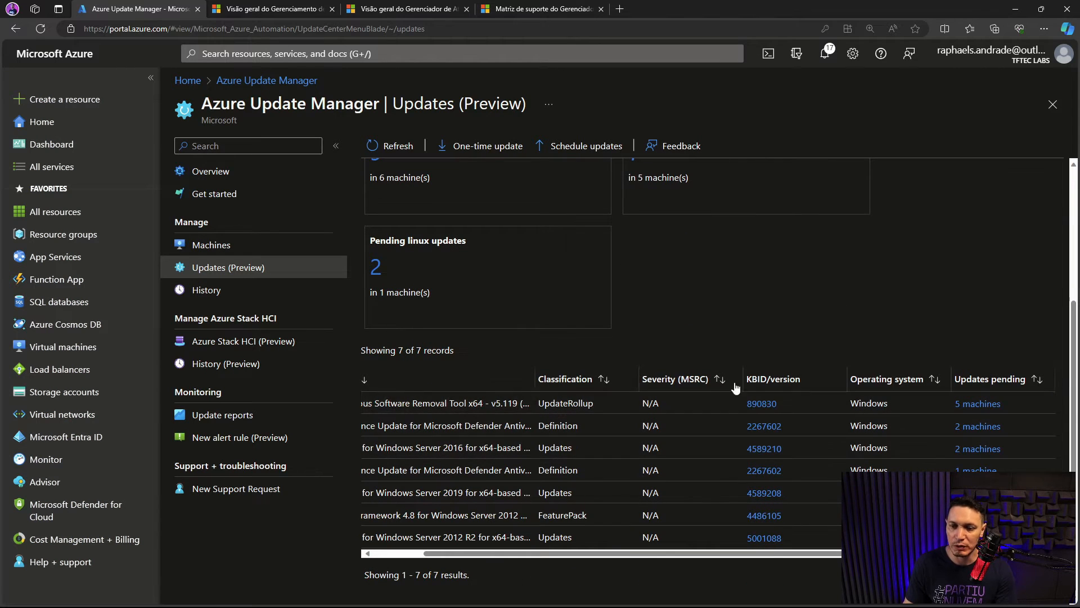
Look up KB 890830 in the Microsoft Update Catalog, and check which machines have that update pending
left_click(763, 404)
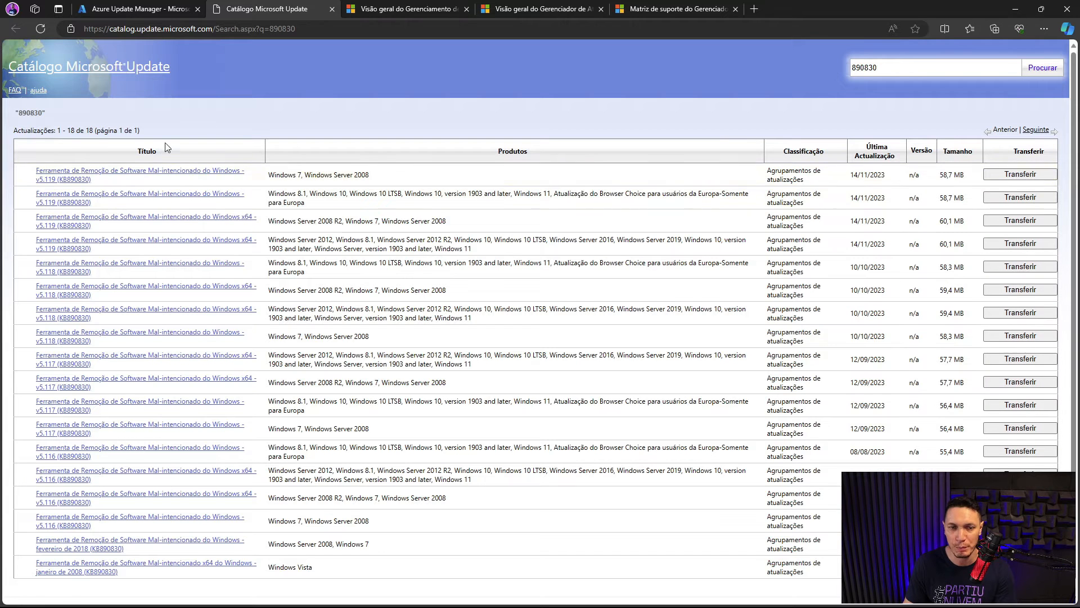
left_click(333, 9)
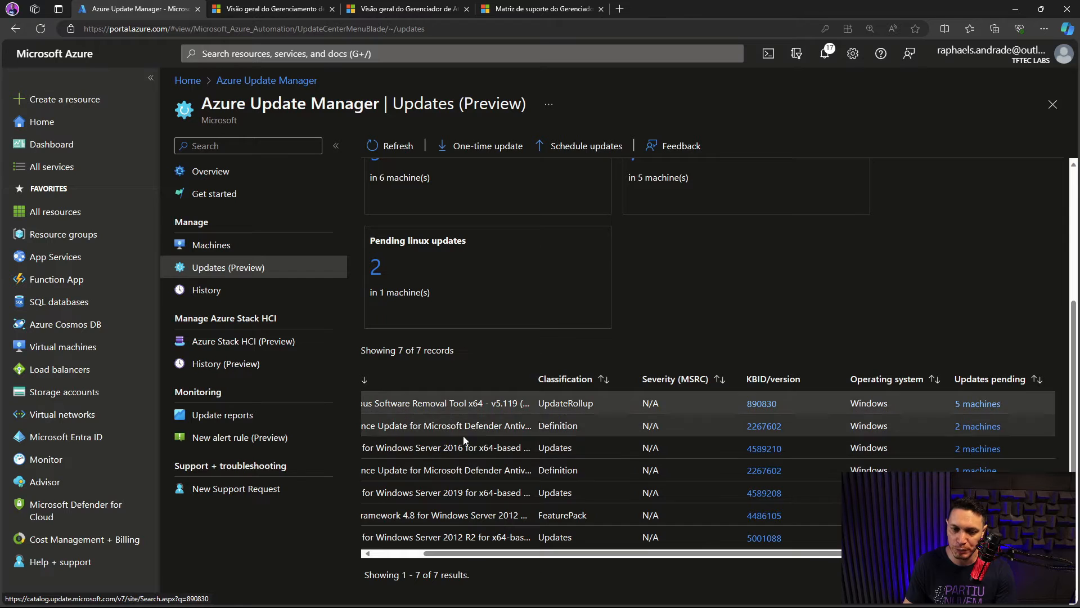
left_click_drag(593, 553, 542, 553)
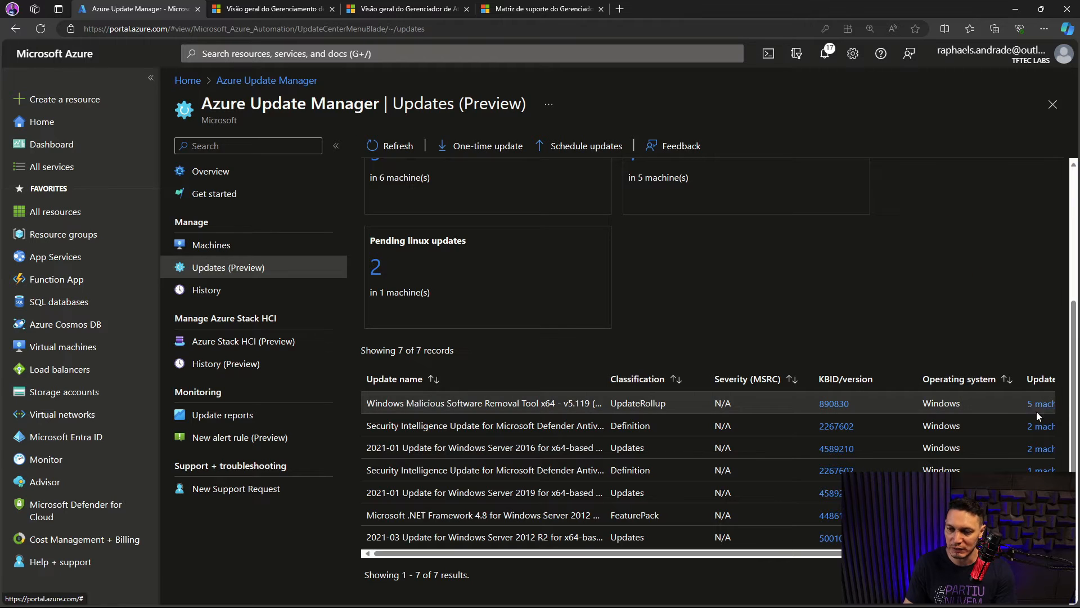
left_click_drag(837, 554, 915, 553)
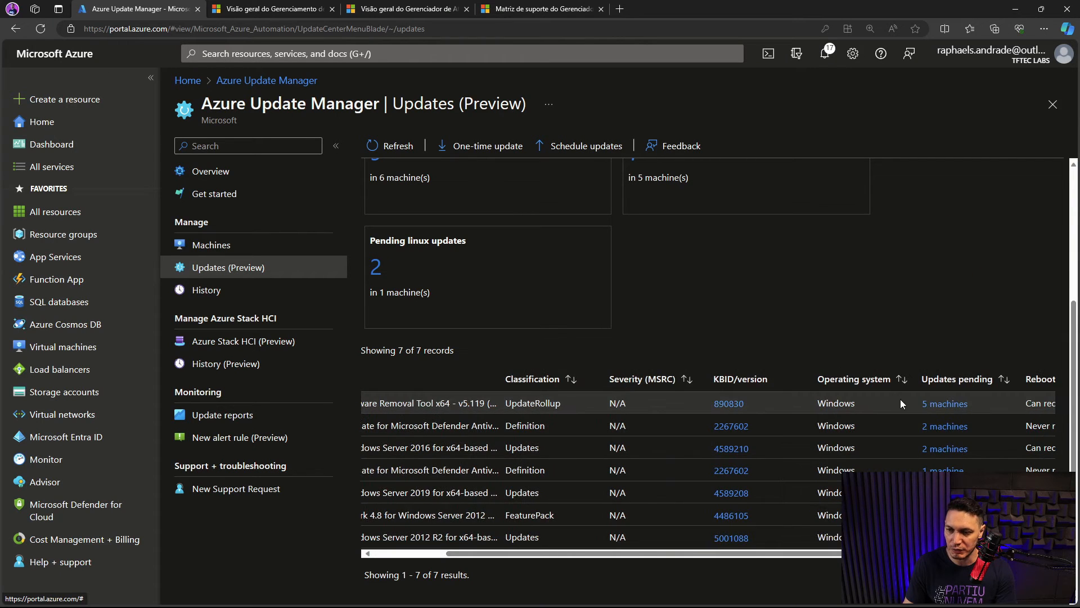
left_click(900, 402)
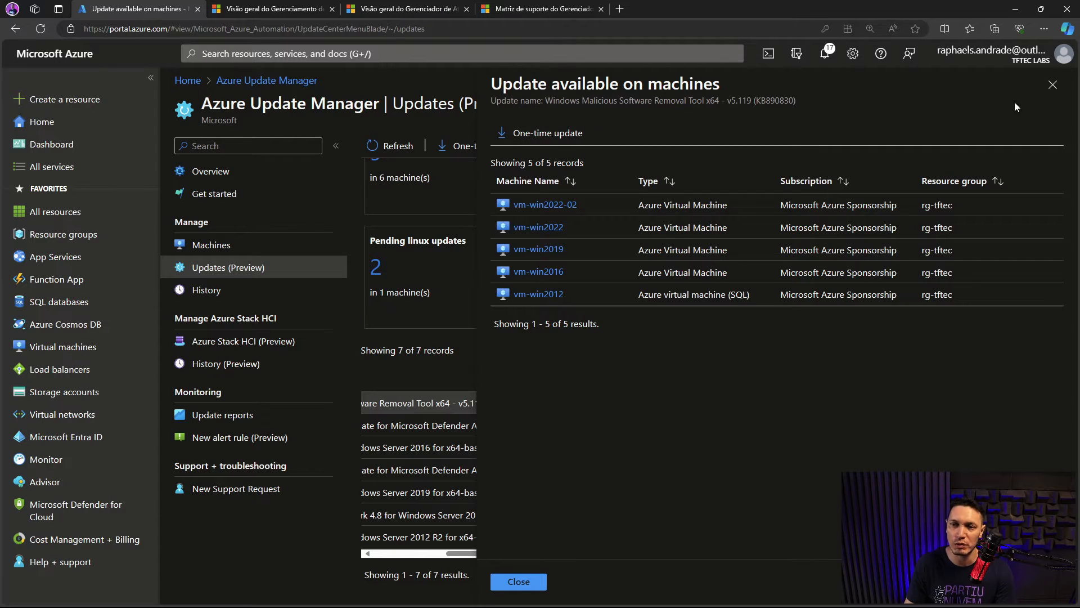
left_click(1052, 87)
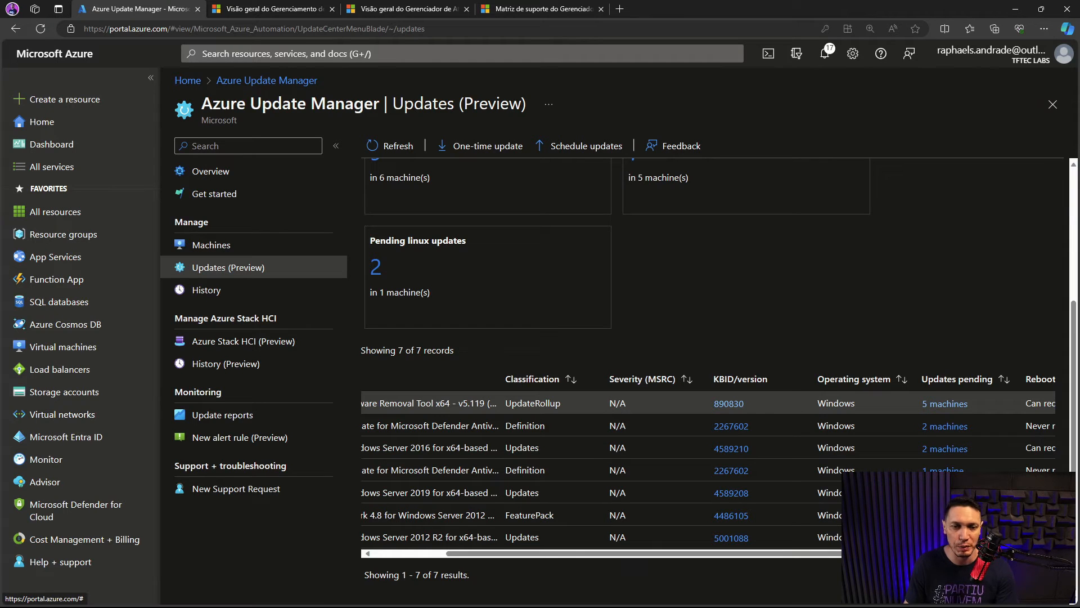
Open the update History by machines and review each record's status, installed updates, operation type, and start time
left_click(207, 292)
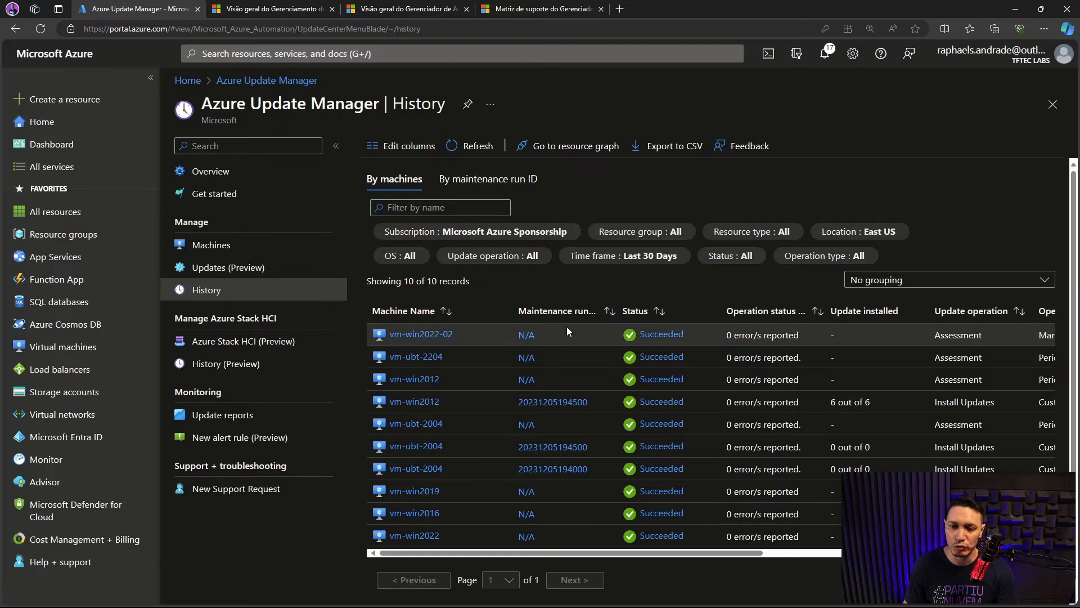
scroll(566, 326, "down", 1)
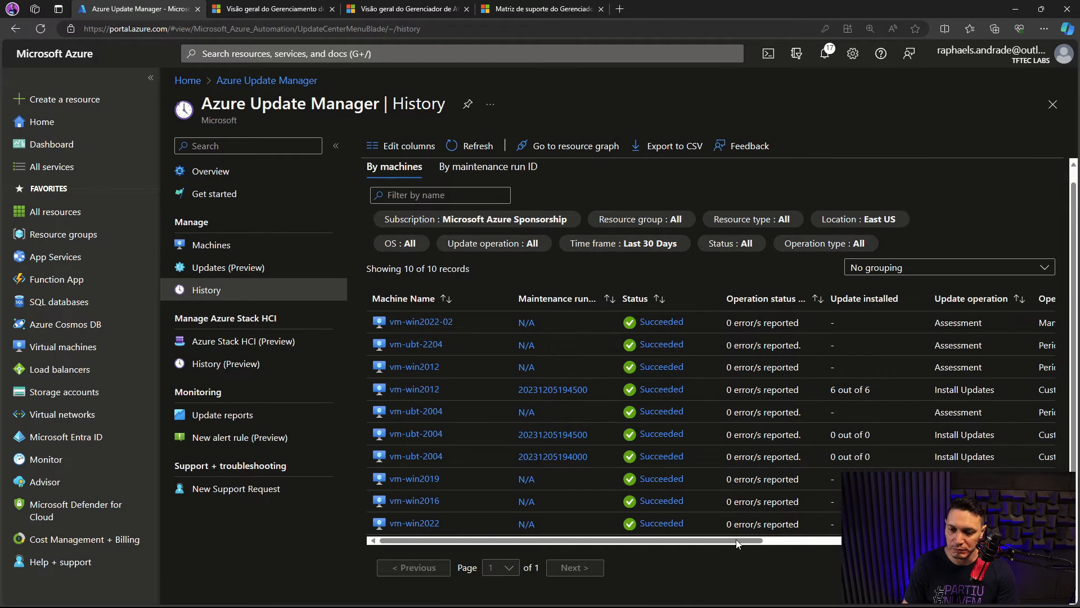
left_click_drag(735, 539, 994, 539)
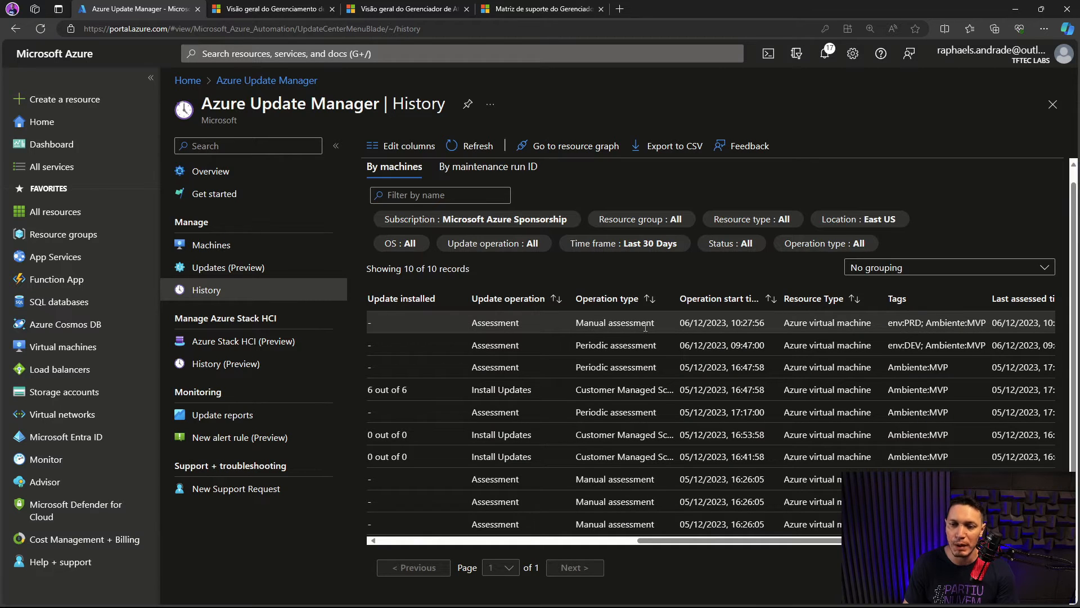
left_click_drag(663, 542, 592, 542)
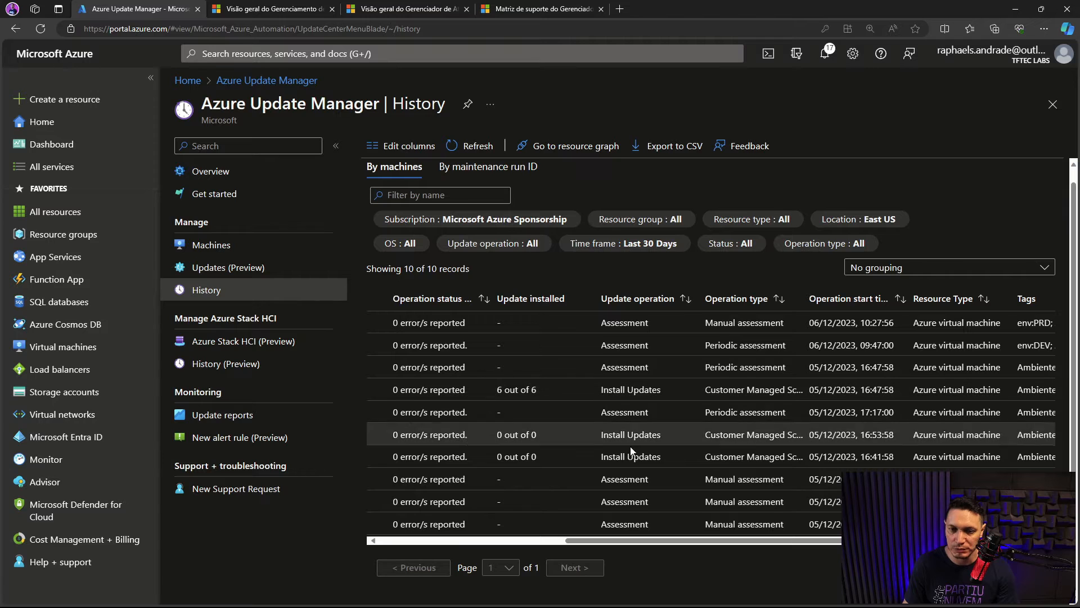
left_click_drag(666, 540, 529, 540)
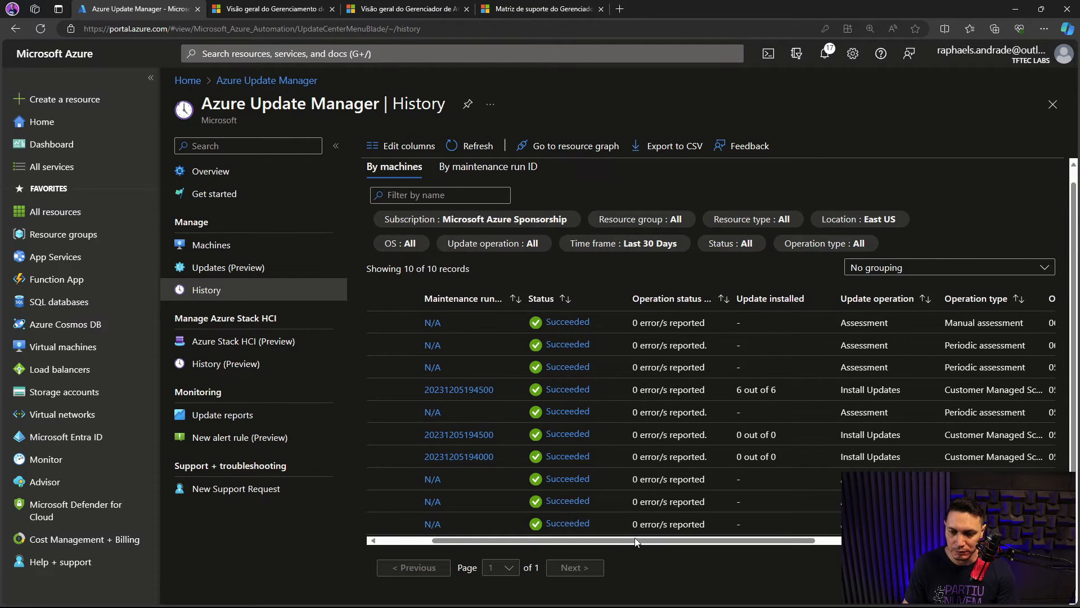
left_click_drag(635, 540, 580, 540)
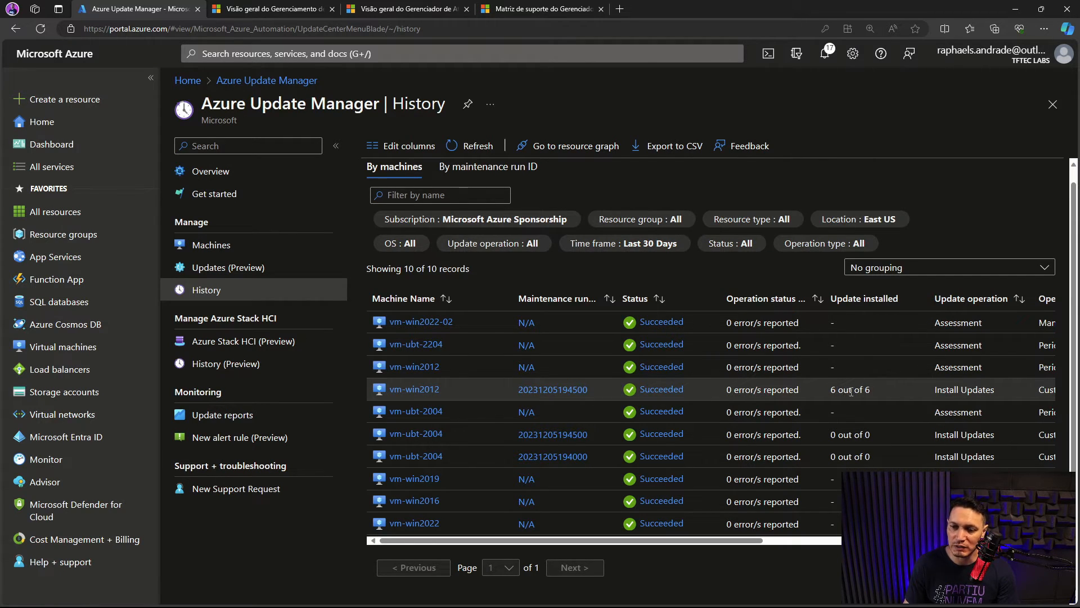
left_click_drag(715, 540, 677, 539)
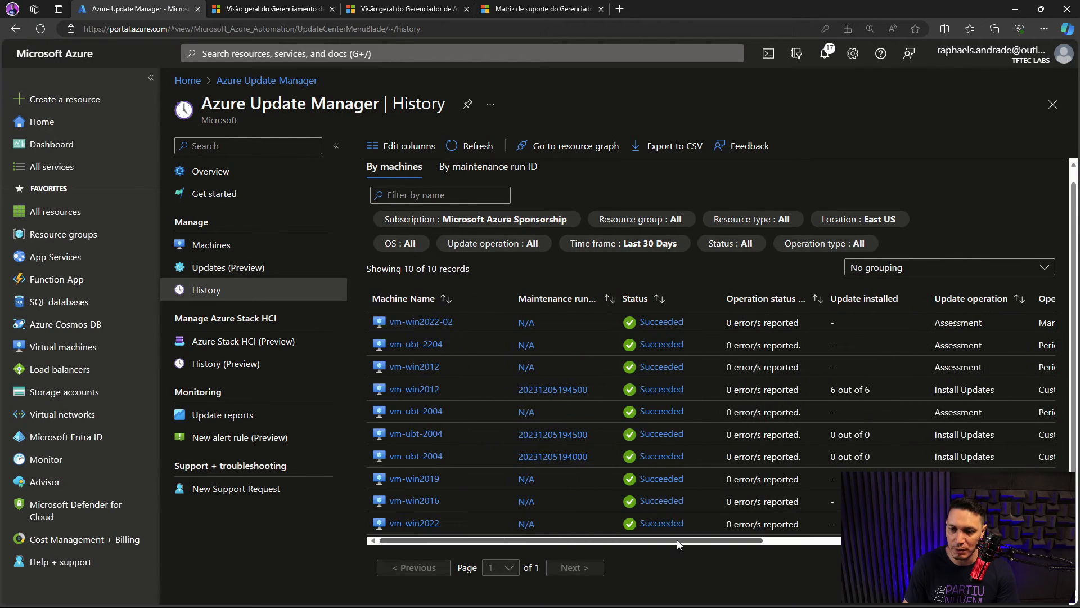
left_click(543, 388)
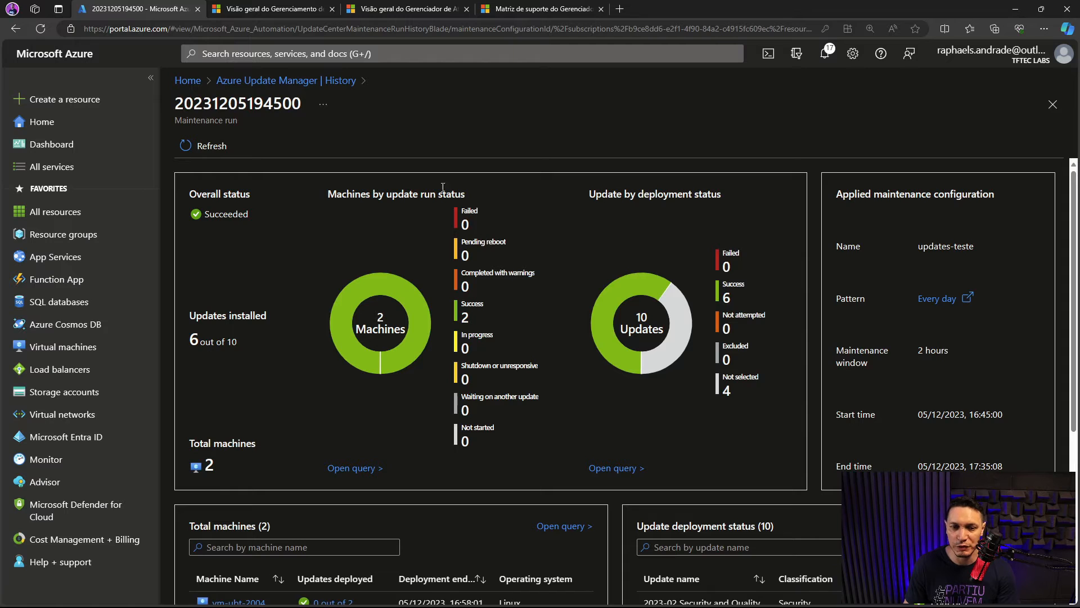
scroll(418, 230, "down", 5)
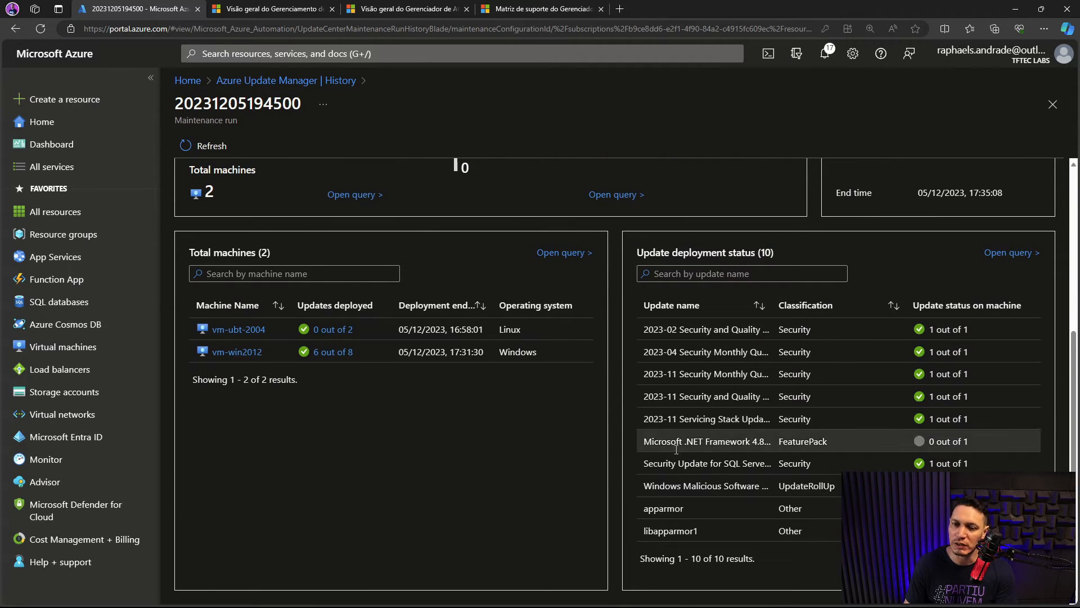
left_click_drag(816, 305, 841, 304)
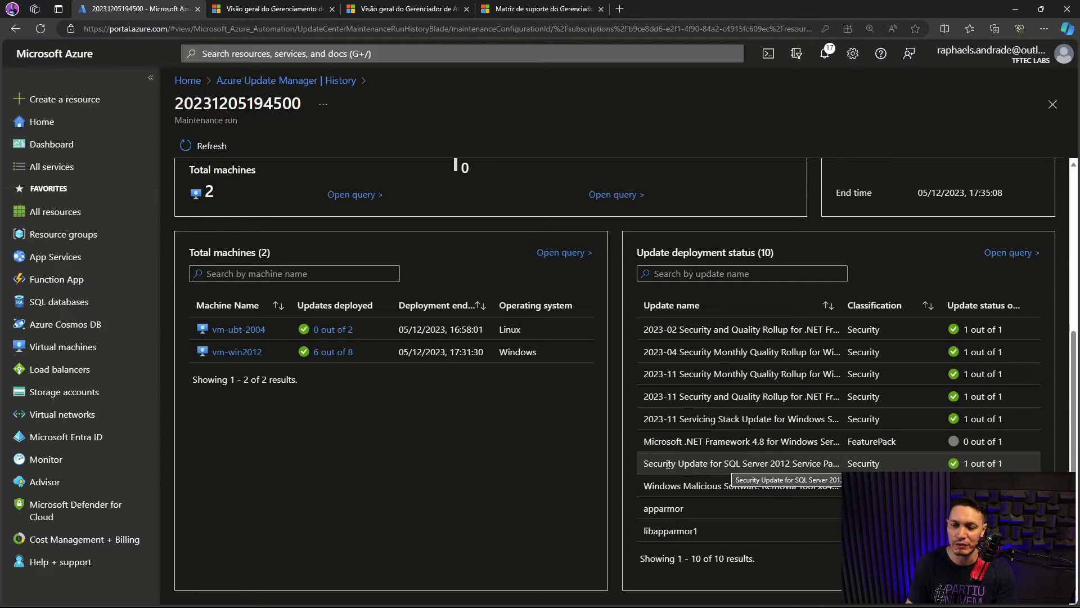
Review the maintenance run's summary and the name, start time, and end time in its applied maintenance configuration
scroll(697, 366, "up", 5)
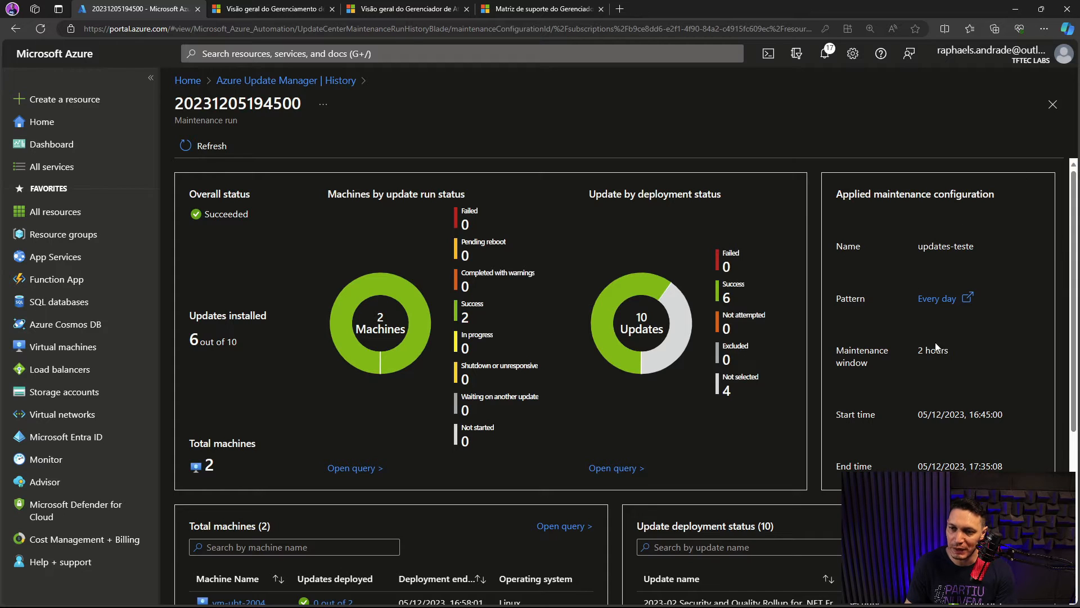
left_click_drag(919, 246, 982, 247)
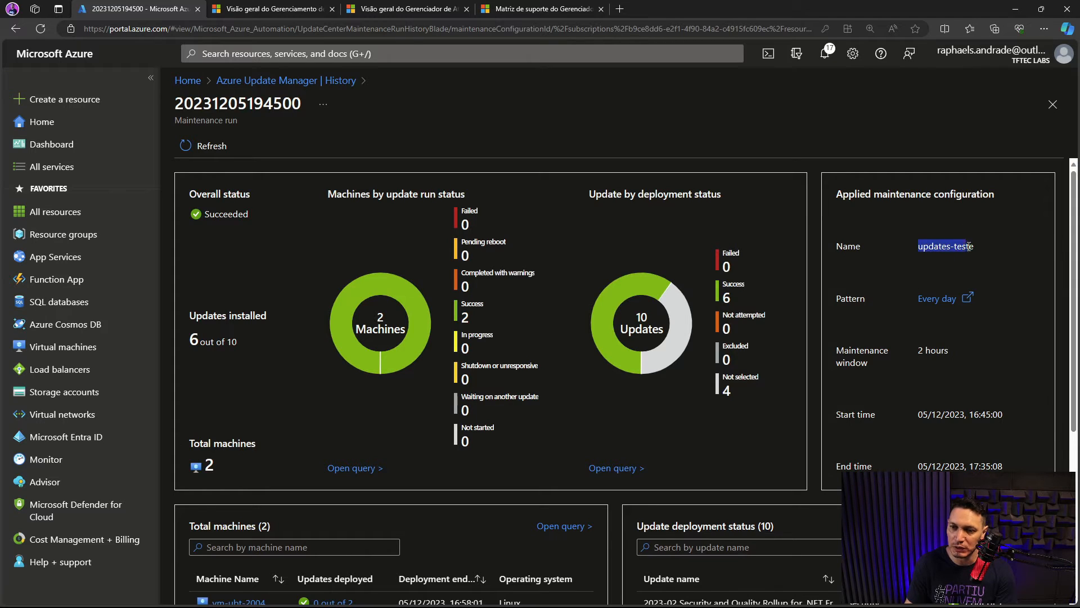
left_click(862, 345)
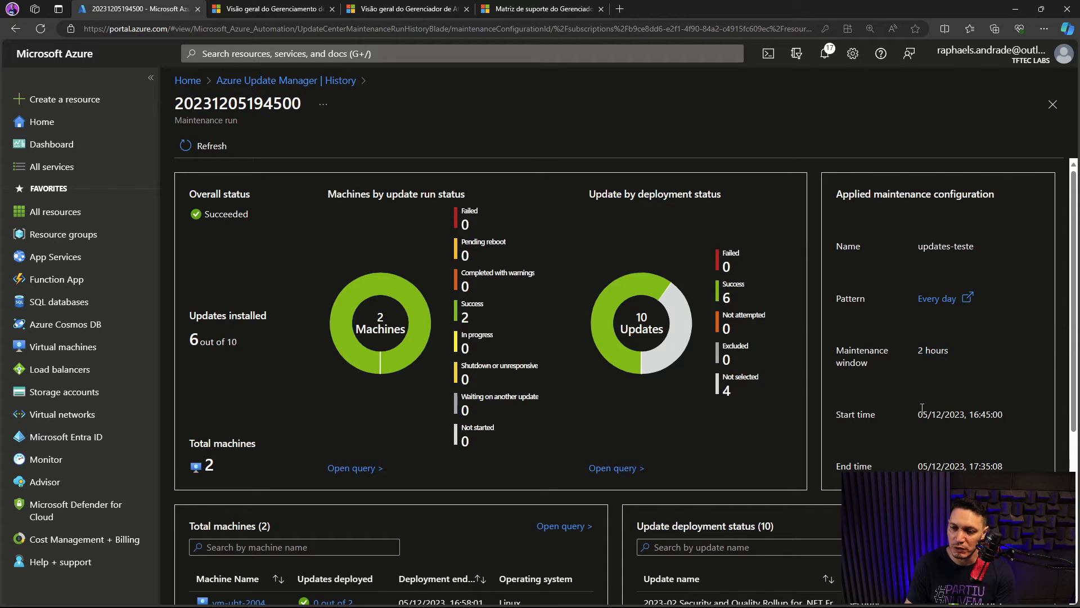
left_click_drag(922, 407, 1010, 409)
left_click_drag(922, 462, 992, 466)
scroll(852, 322, "down", 2)
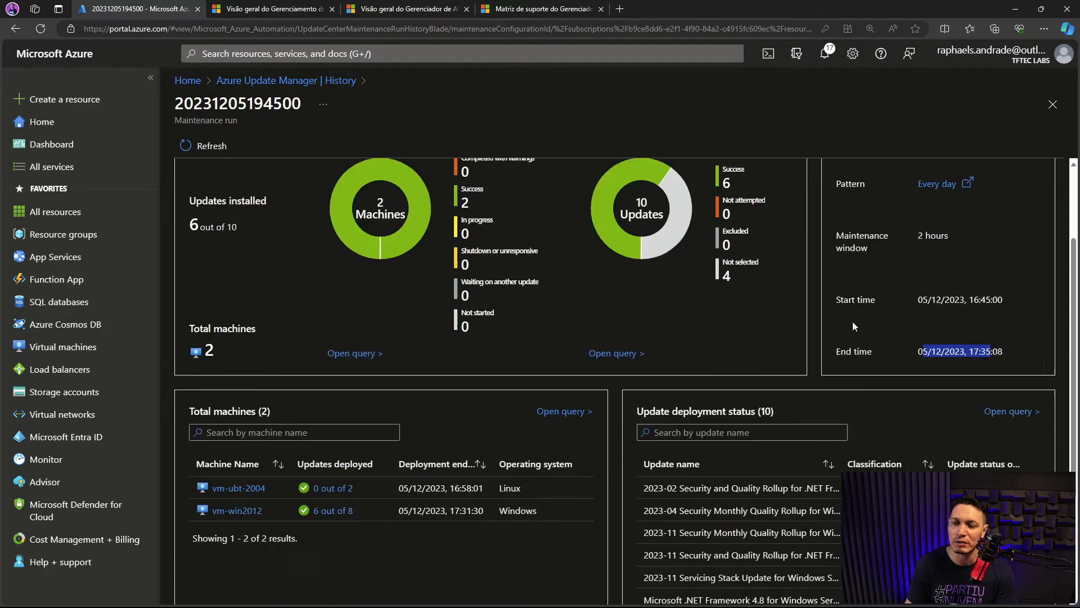
scroll(853, 322, "down", 3)
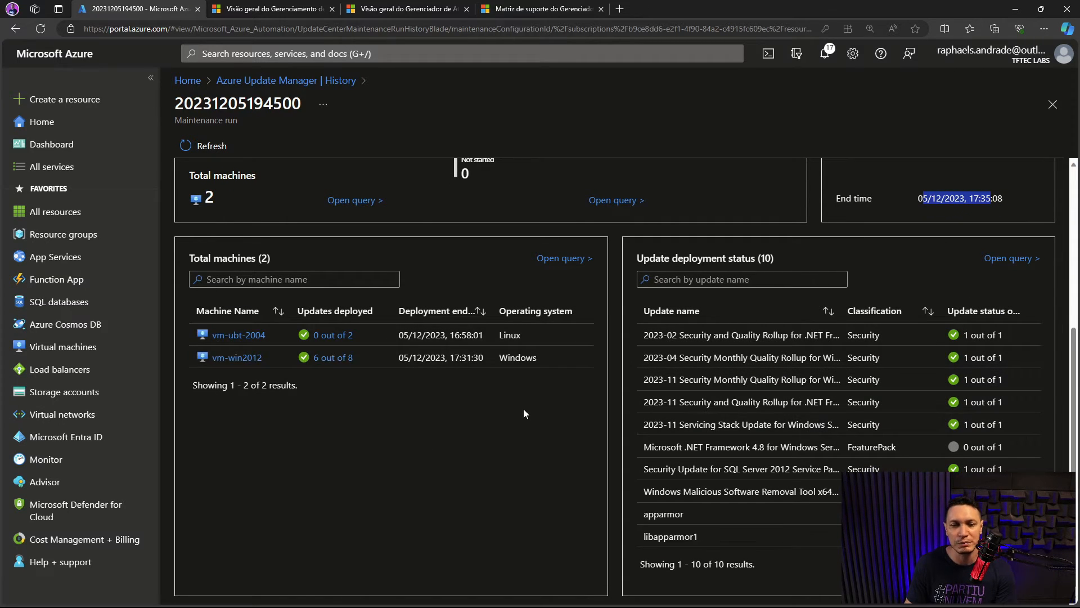
scroll(779, 416, "up", 5)
scroll(780, 417, "down", 4)
scroll(780, 417, "up", 5)
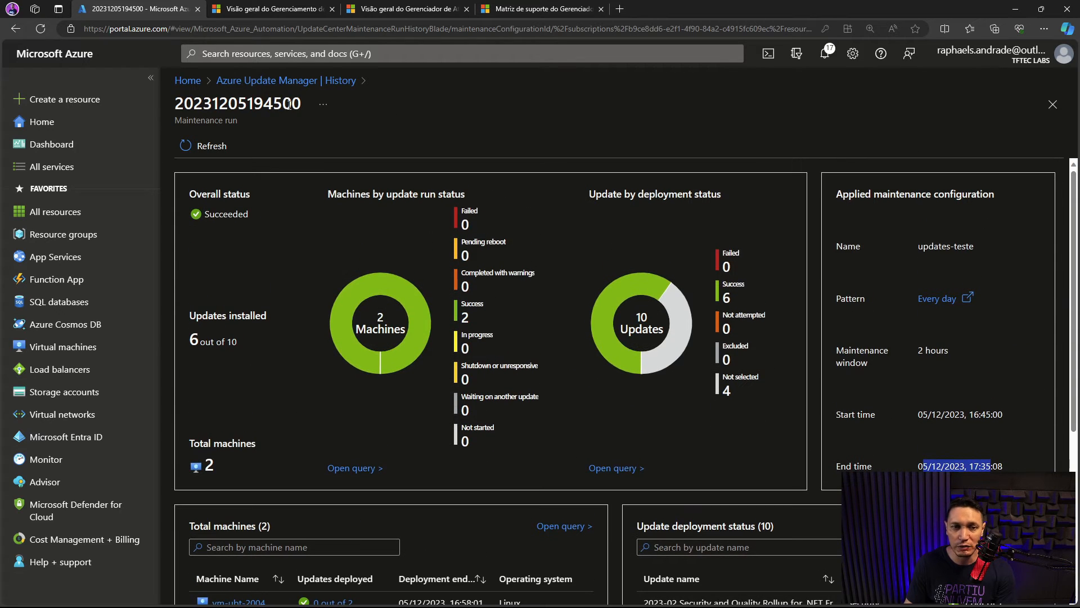
left_click_drag(180, 95, 304, 103)
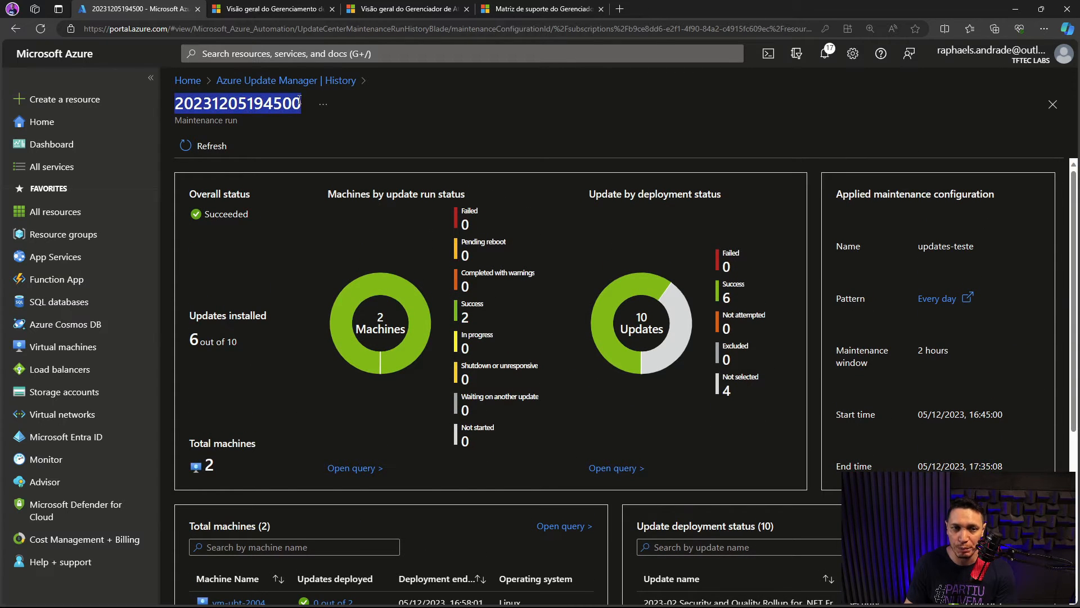
Open the update deployment run of vm-ubt-2004 and check the classifications of its updates
scroll(347, 360, "down", 2)
scroll(347, 360, "down", 4)
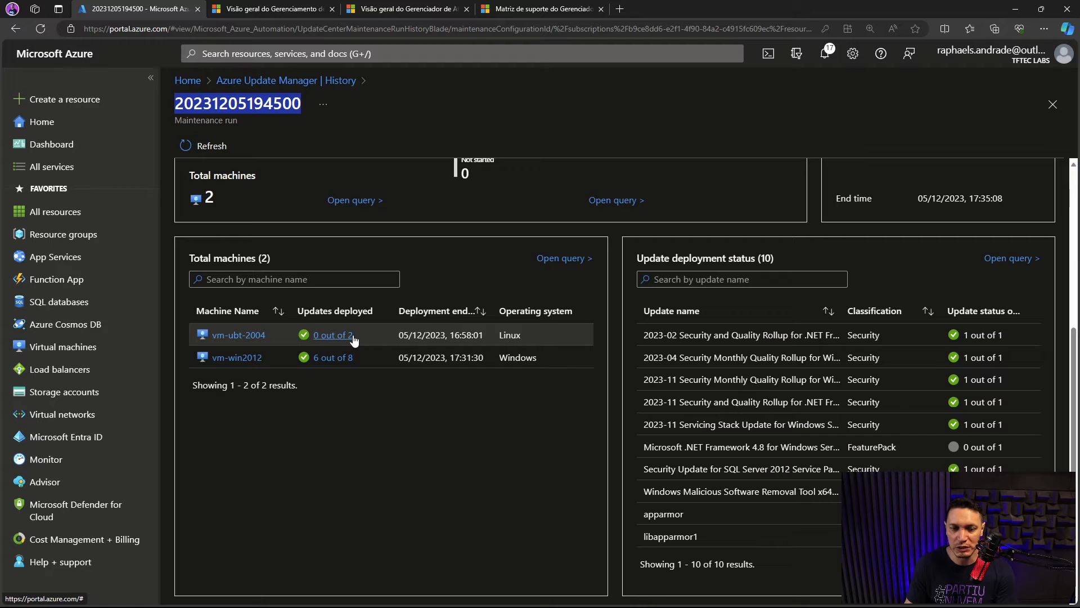
left_click(317, 336)
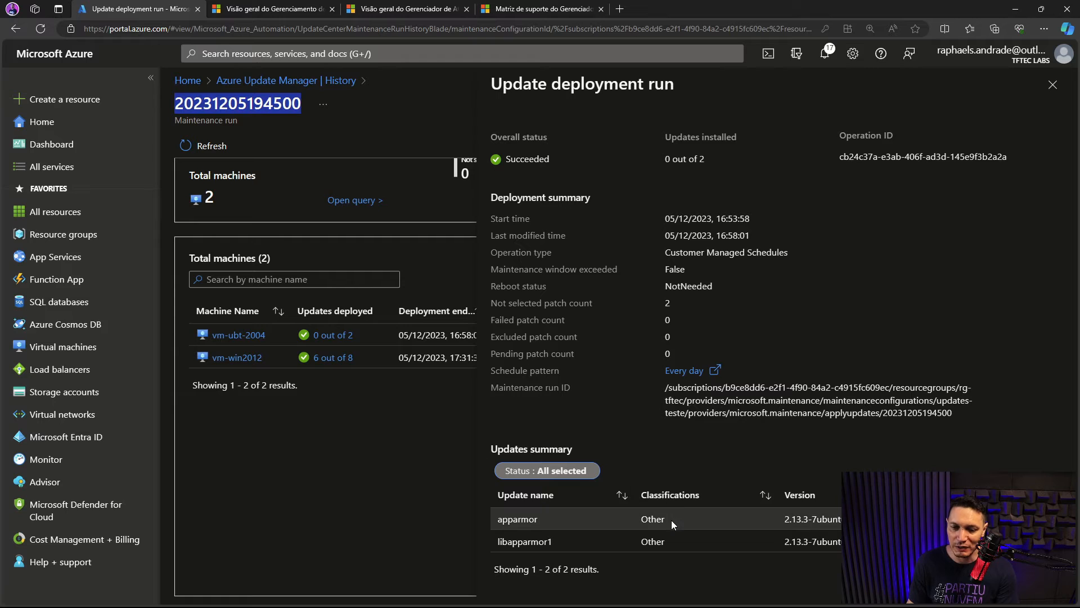
left_click_drag(670, 520, 651, 541)
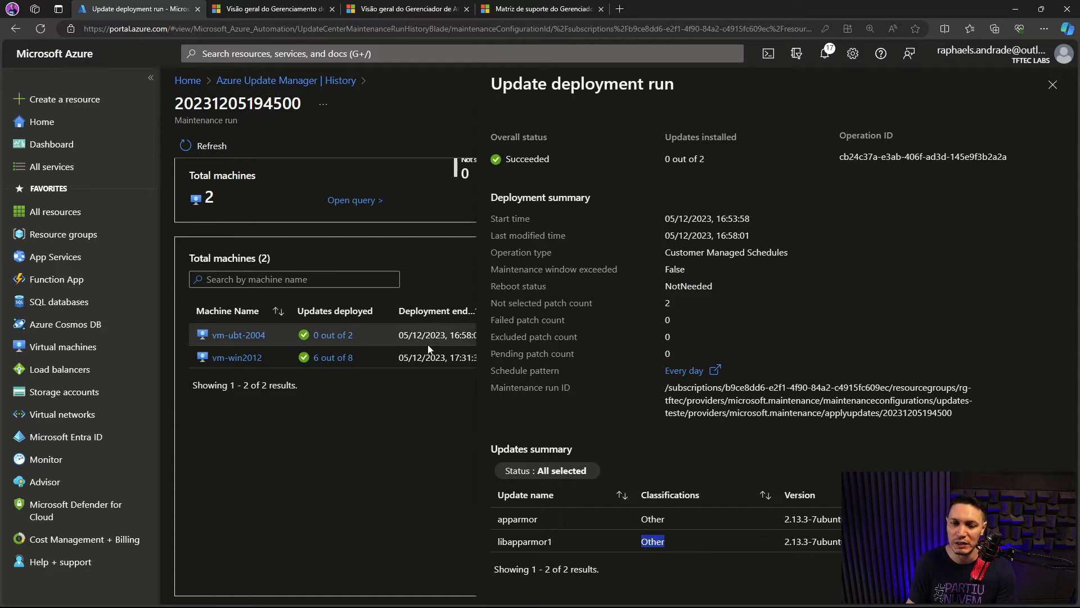
Open the update deployment run of vm-win2012 and compare its Security updates with the UpdateRollUp and FeaturePack entries
left_click(326, 358)
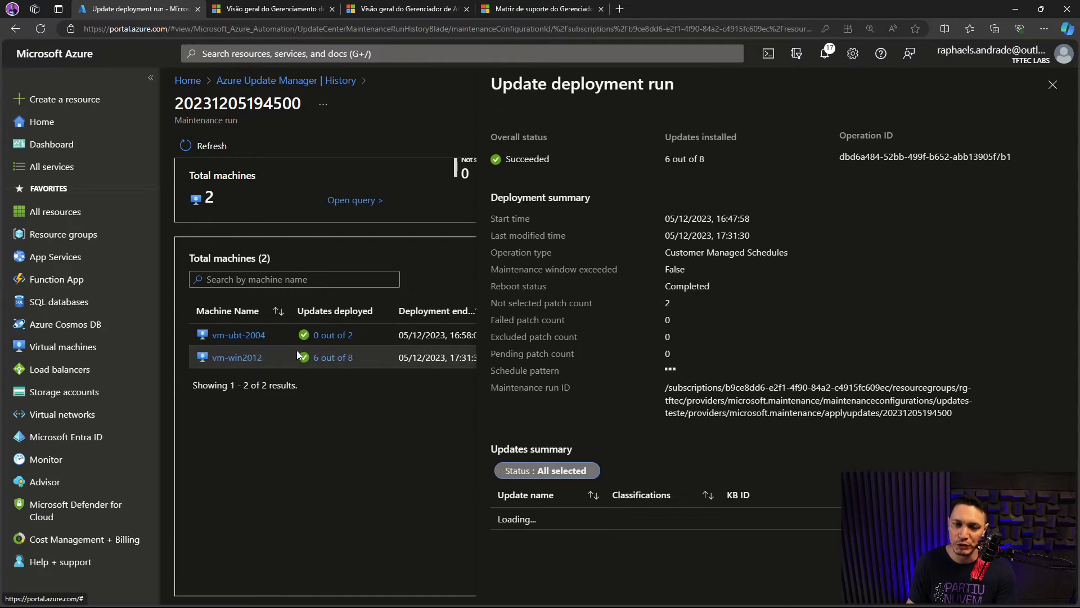
scroll(734, 287, "down", 3)
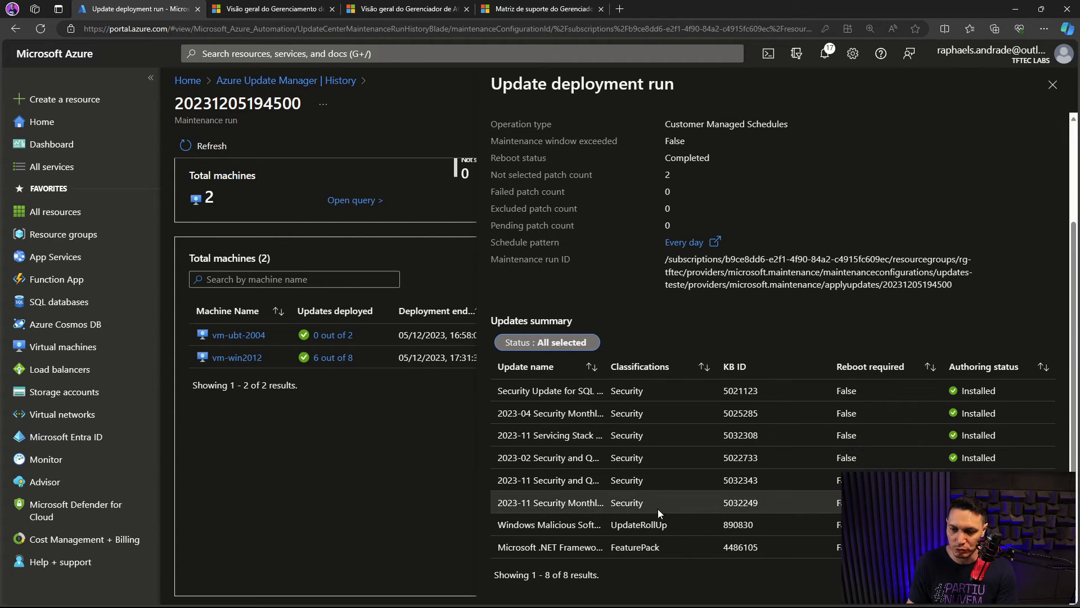
left_click_drag(655, 506, 610, 404)
left_click(663, 597)
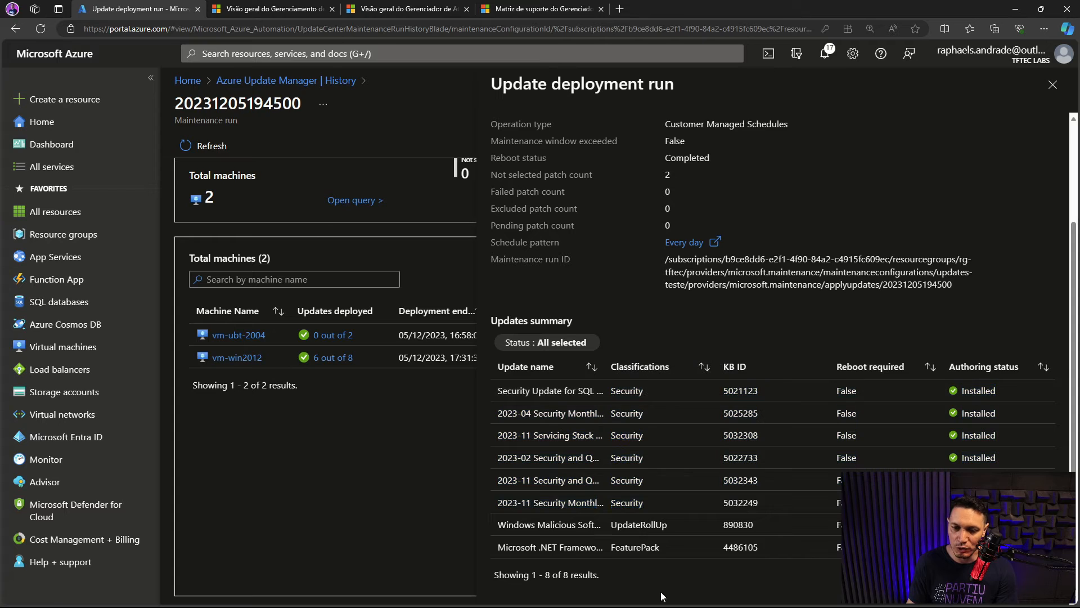
left_click_drag(611, 524, 667, 551)
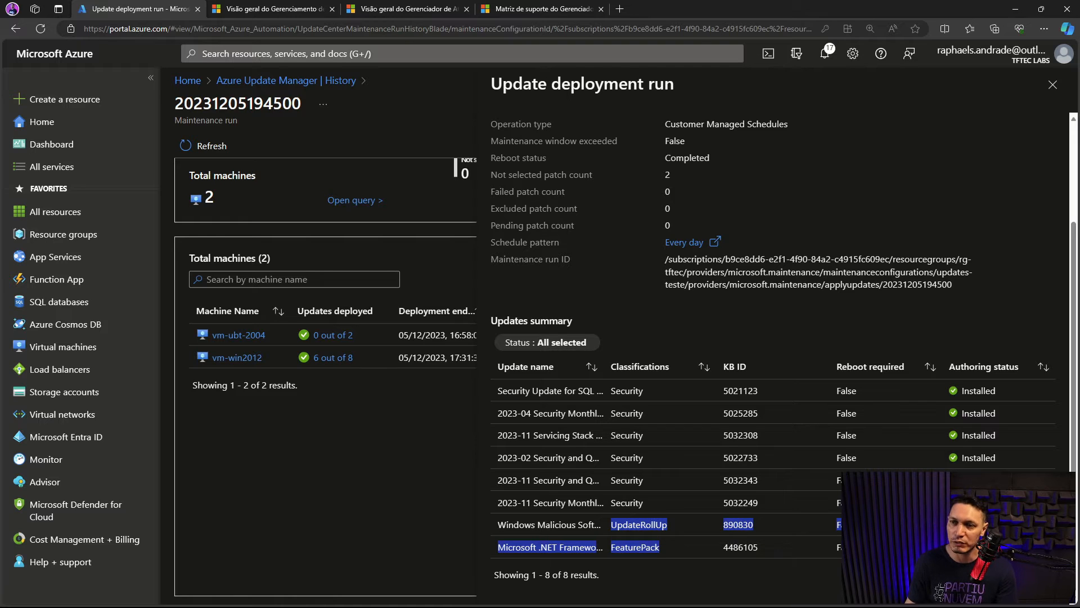
Leave the maintenance run results and open the Azure Update Manager Overview workbook from the update reports
left_click(1053, 84)
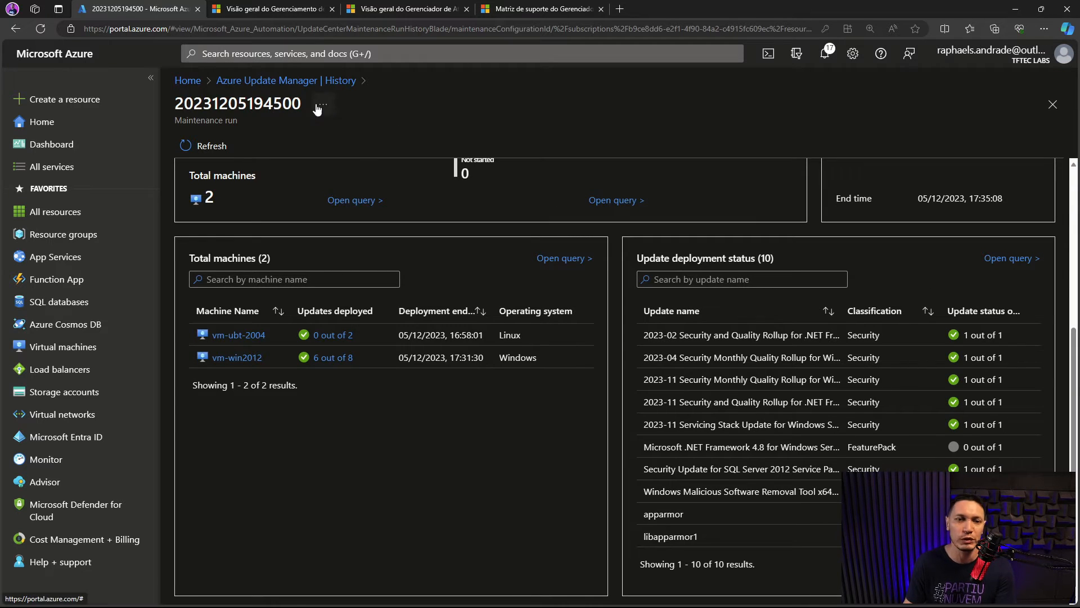
left_click(298, 80)
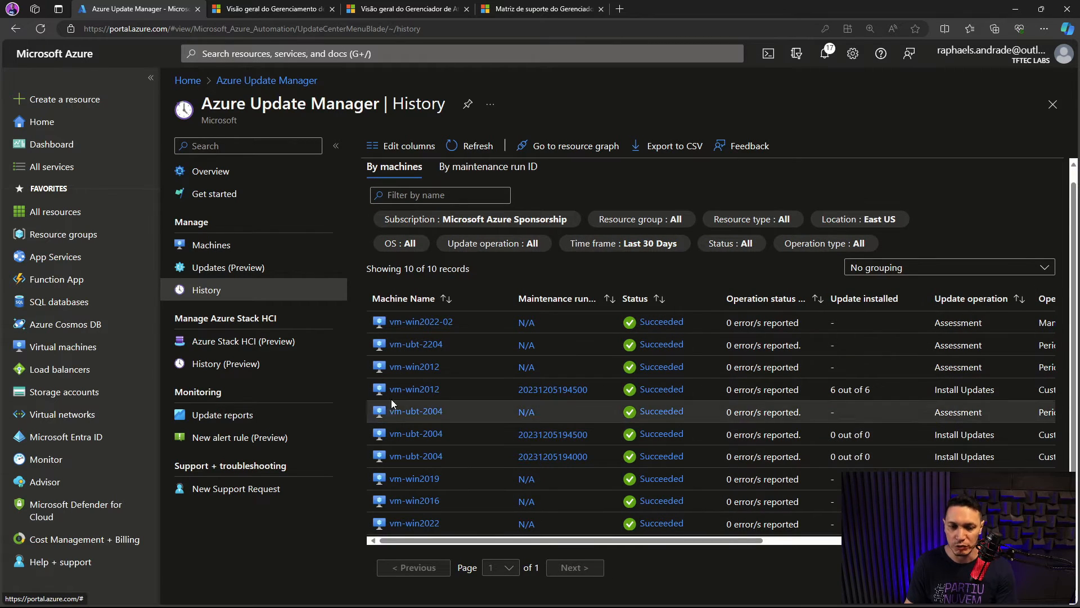
left_click(209, 420)
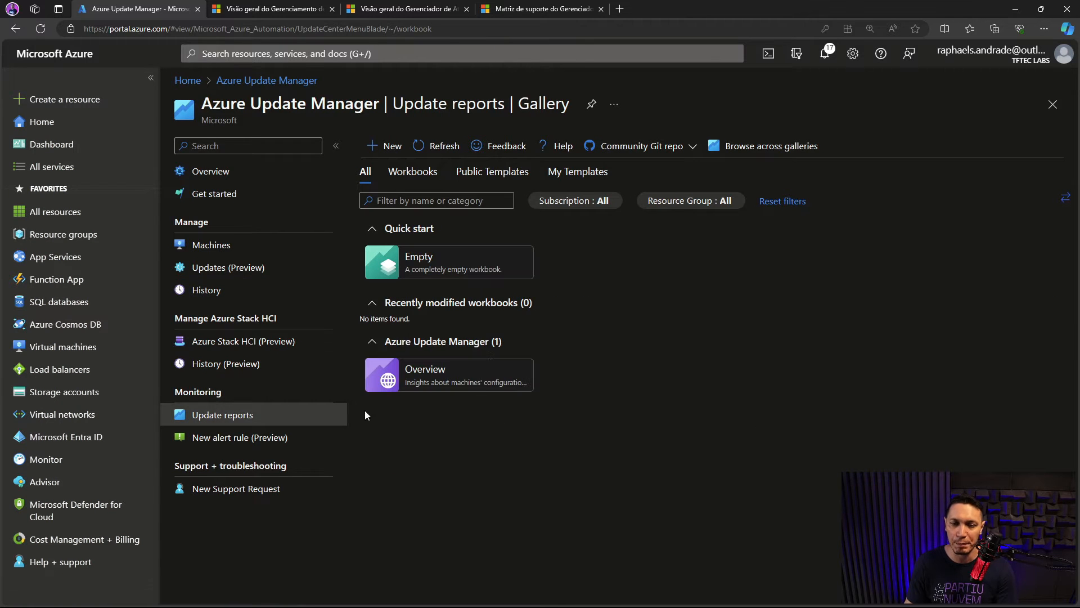
left_click(427, 372)
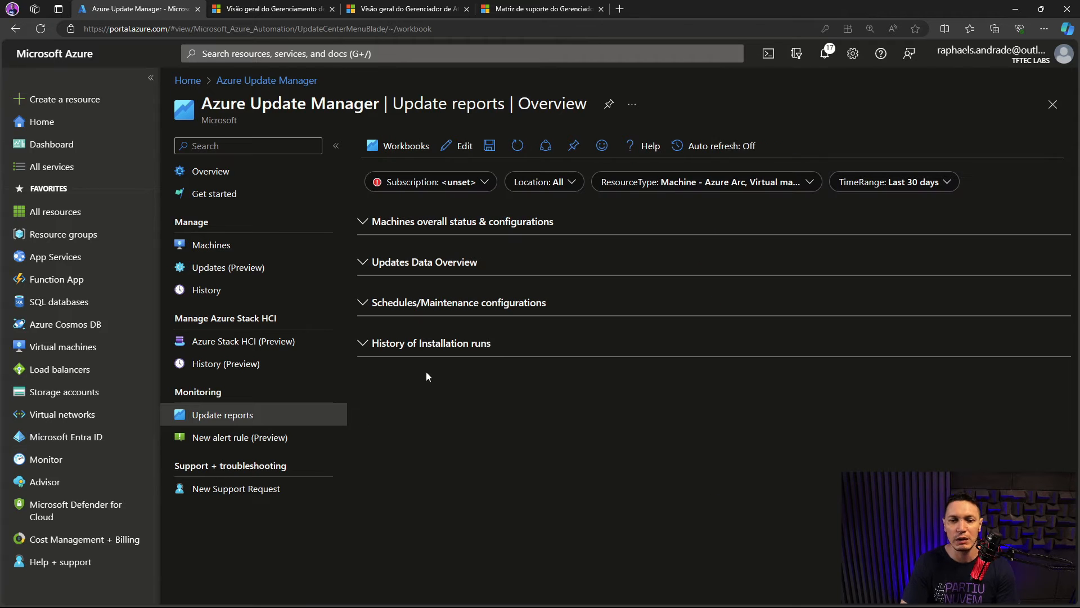
Set the report's subscription filter to Microsoft Azure Sponsorship
left_click(485, 184)
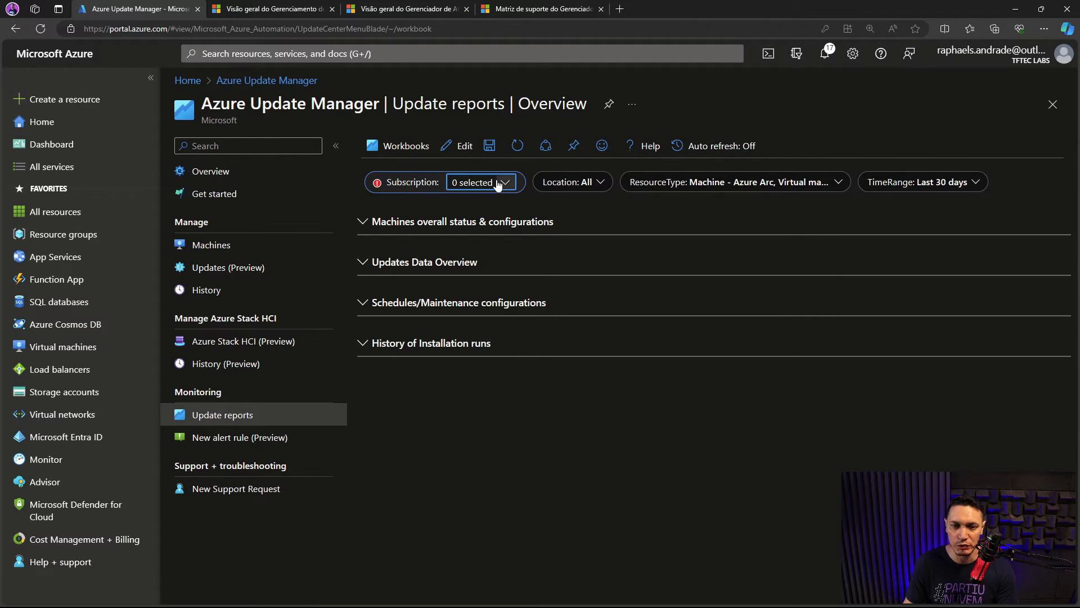
left_click(504, 182)
left_click(459, 202)
left_click(545, 422)
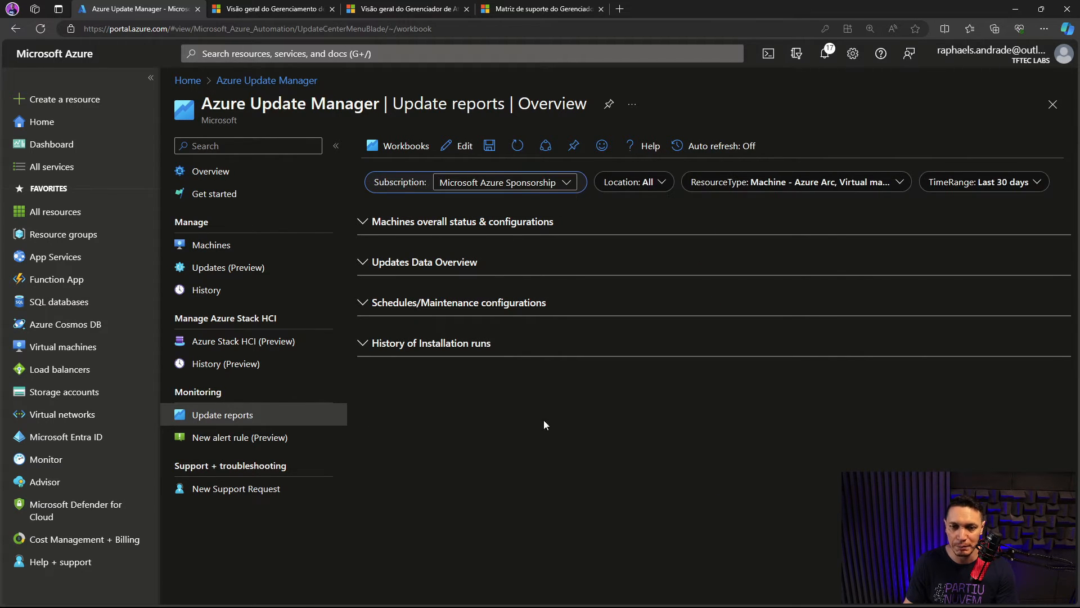
Expand Machines overall status & configurations and review the machine status, periodic assessment, and patch orchestration charts
left_click(364, 220)
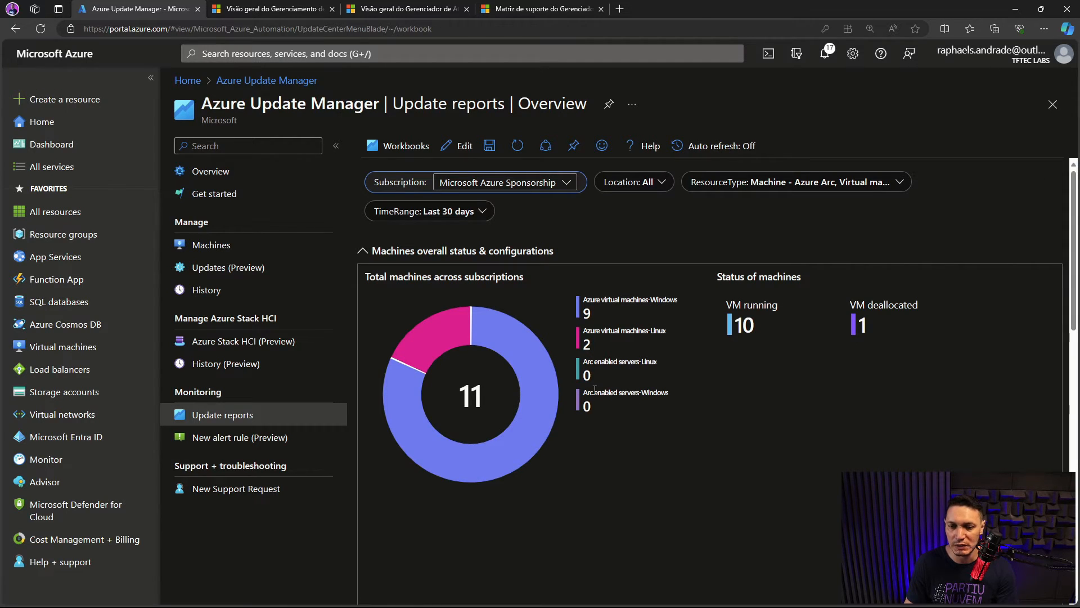
scroll(643, 398, "down", 5)
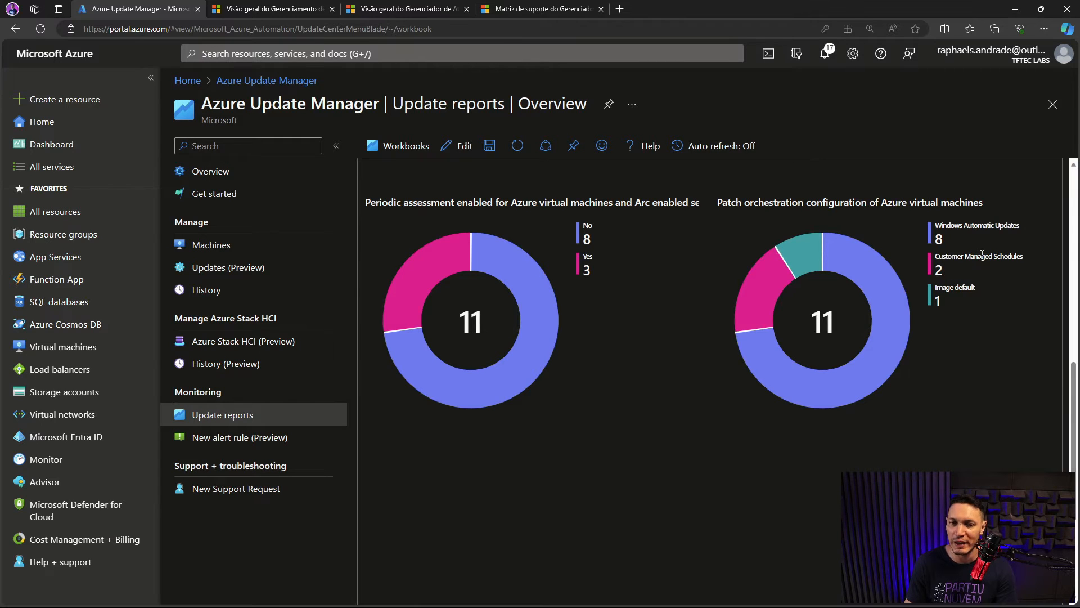
scroll(850, 324, "down", 4)
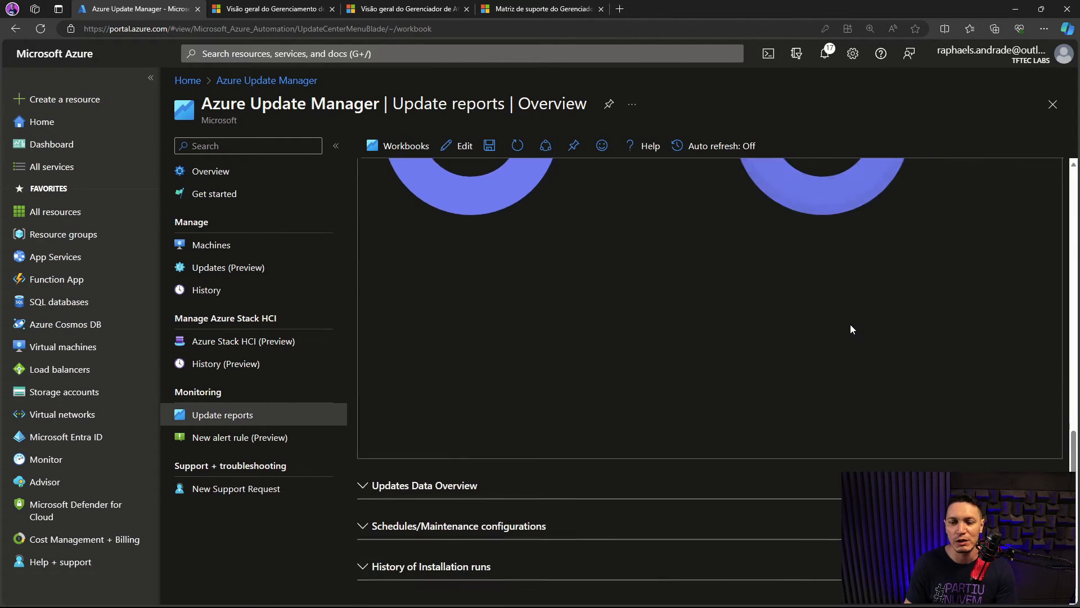
Expand Updates Data Overview and review the machines' update status, pending updates by classification, and top pending Windows and Linux updates
left_click(378, 481)
scroll(525, 396, "down", 4)
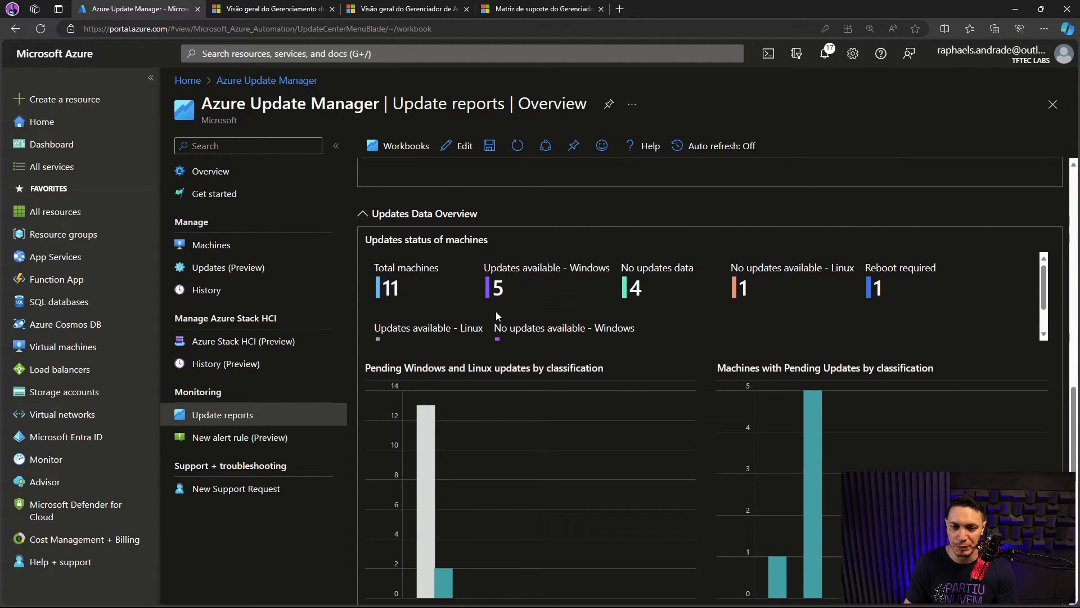
scroll(661, 358, "up", 1)
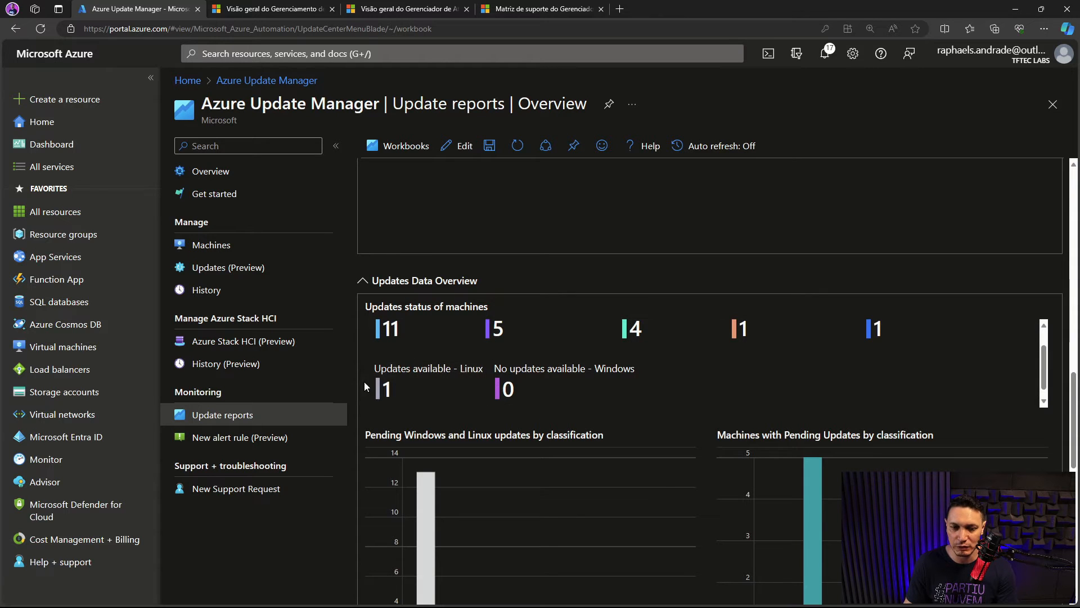
scroll(742, 433, "down", 5)
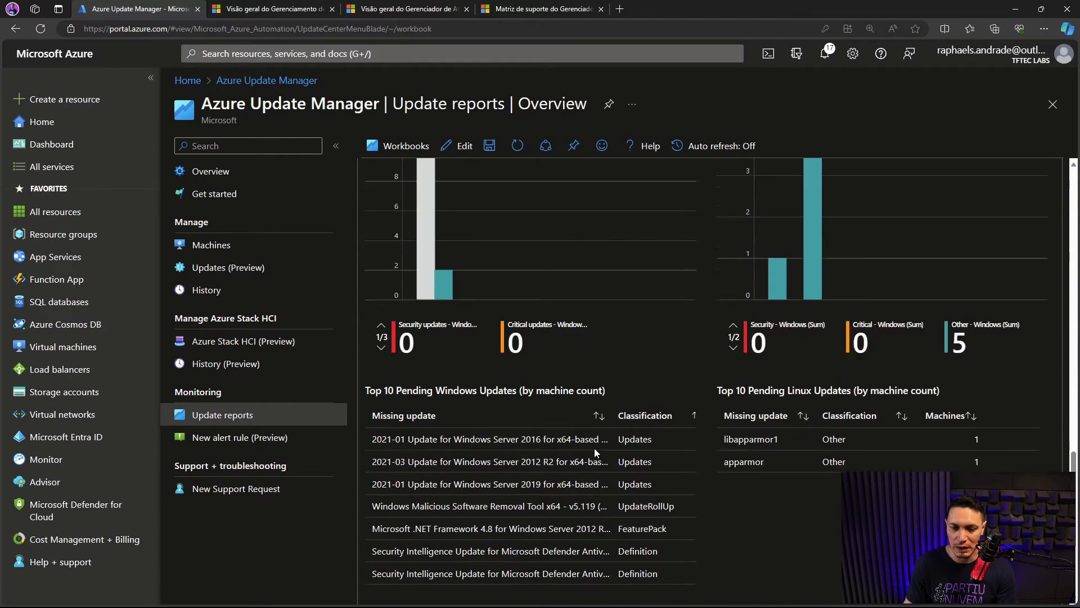
scroll(594, 447, "down", 1)
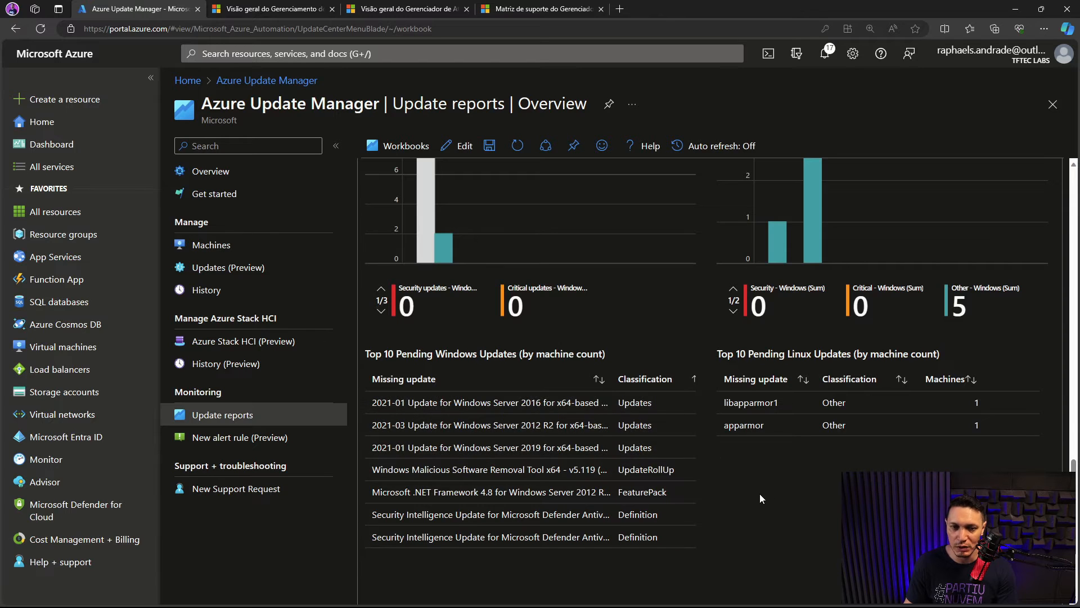
scroll(760, 494, "up", 2)
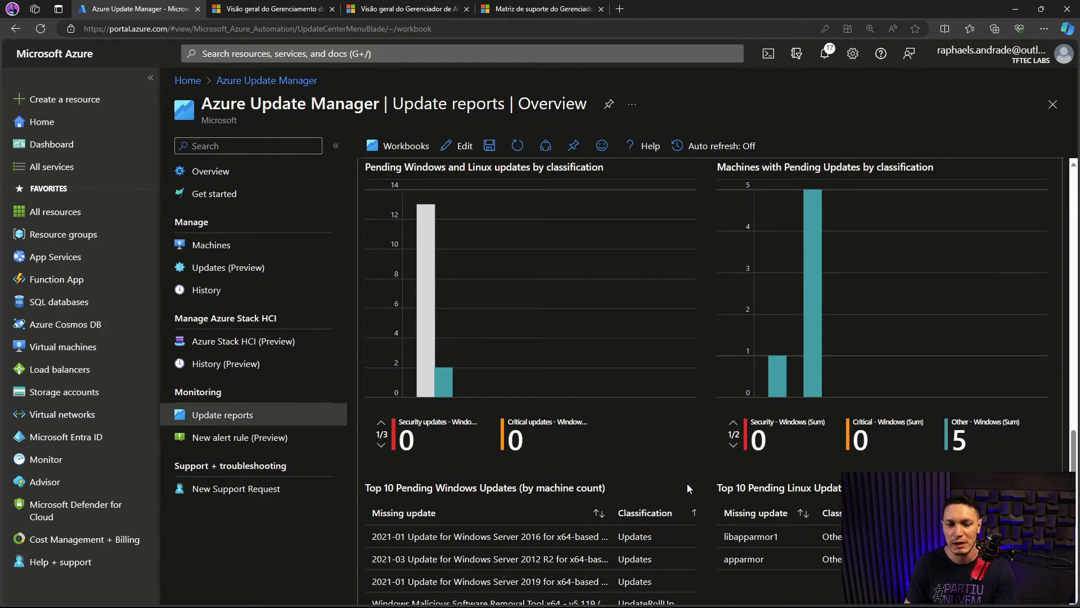
scroll(675, 478, "down", 5)
Expand Schedules/Maintenance configurations, check its distinct schedules, and collapse the section again
left_click(364, 522)
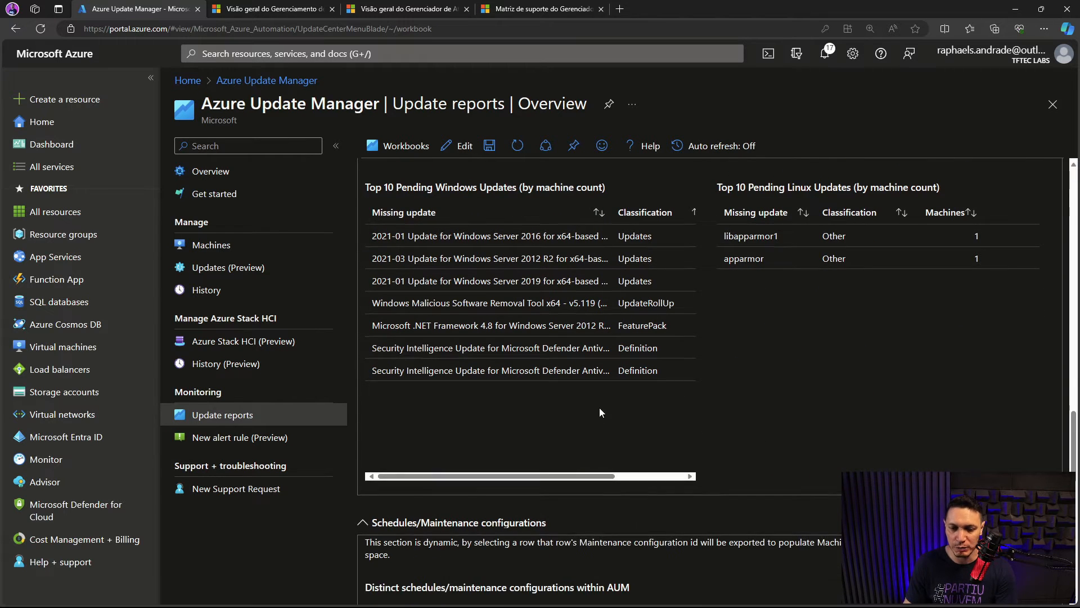
scroll(600, 408, "down", 3)
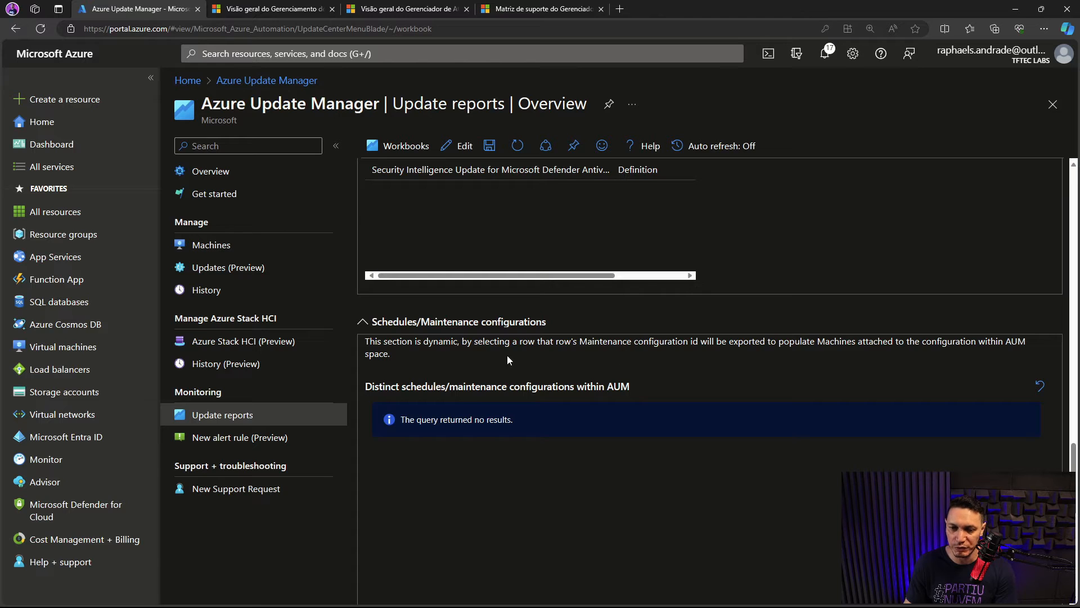
left_click(364, 322)
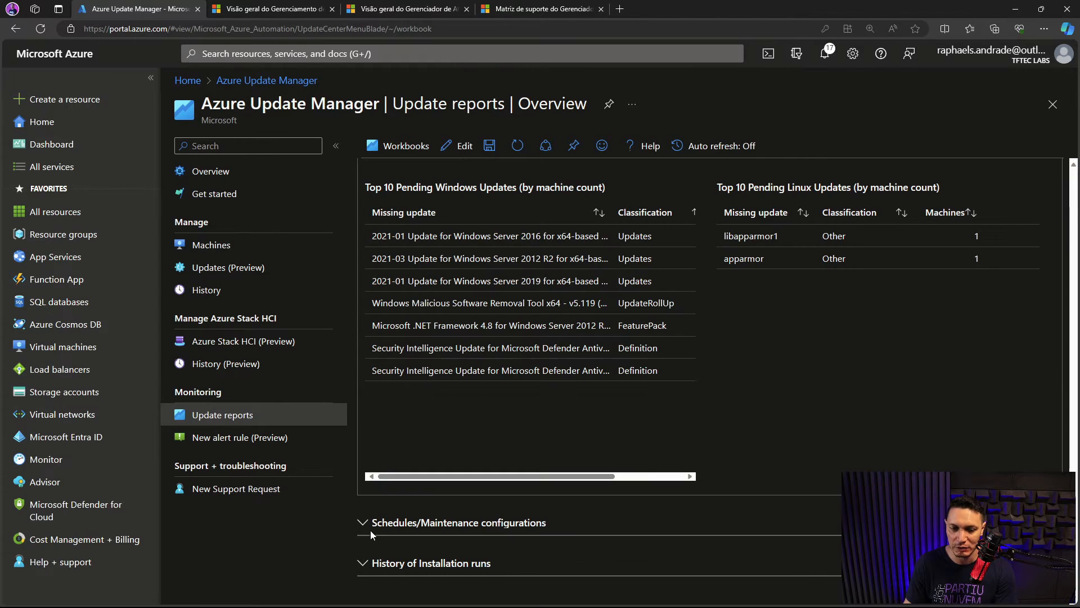
Expand History of Installation runs and review the installation status chart and the history by maintenance runs
left_click(363, 563)
scroll(507, 388, "down", 5)
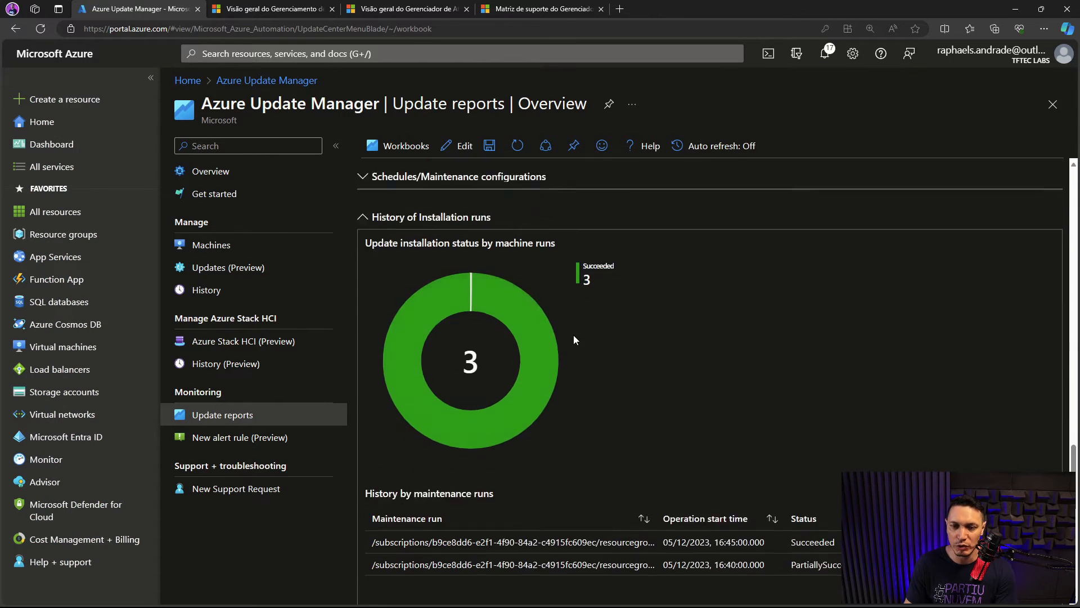
scroll(574, 339, "down", 2)
scroll(586, 338, "up", 1)
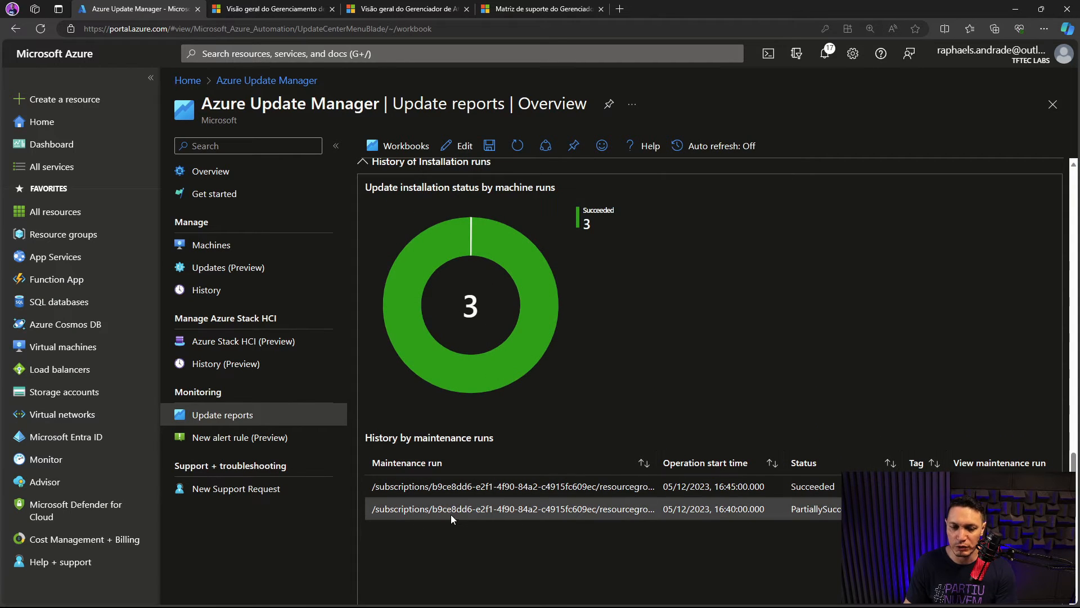
scroll(715, 394, "up", 2)
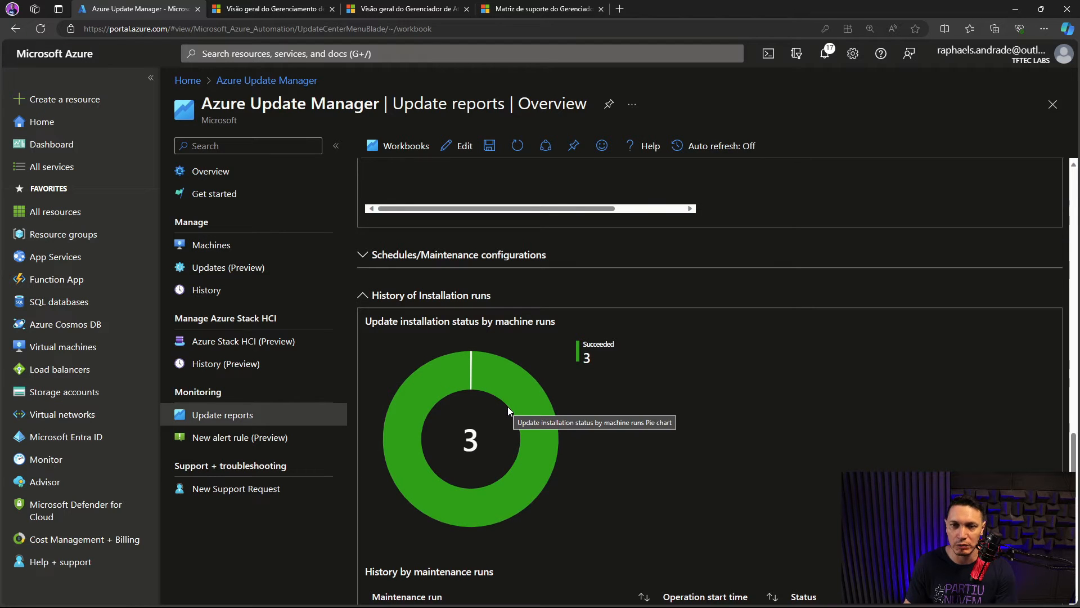
Go back to the report's filters and check the resource type and time range settings
scroll(507, 406, "up", 5)
scroll(508, 407, "up", 10)
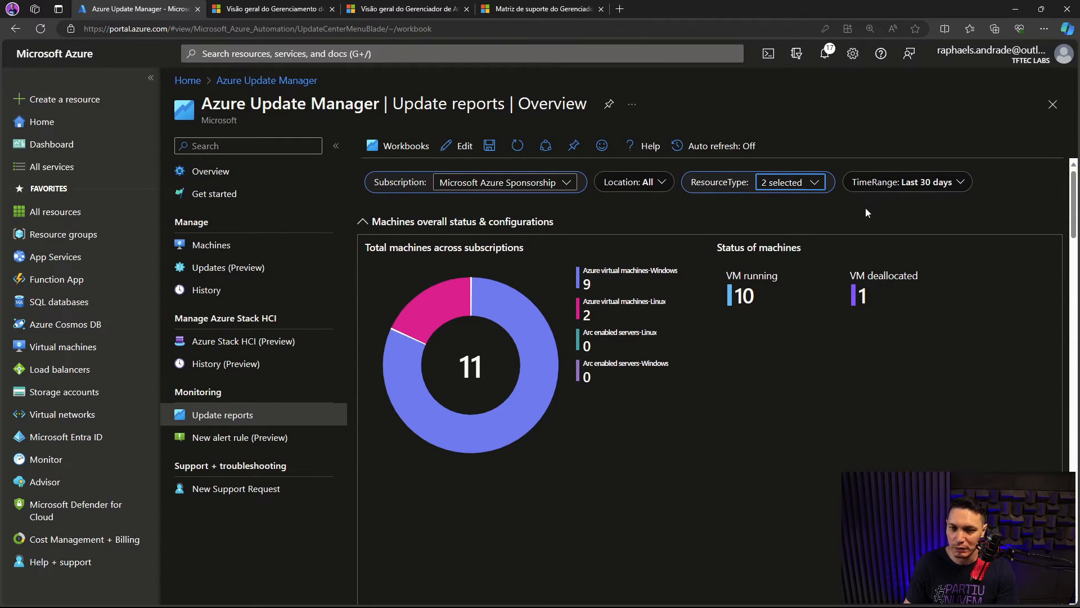
left_click(943, 186)
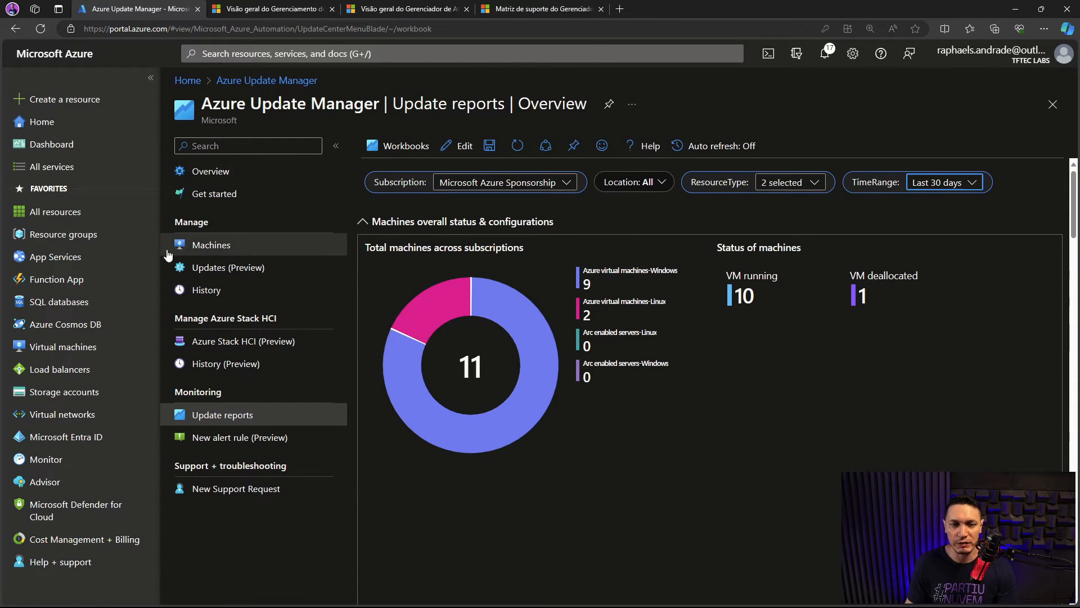
Look over the Machines page and start a new maintenance configuration from the Update Manager overview
left_click(209, 251)
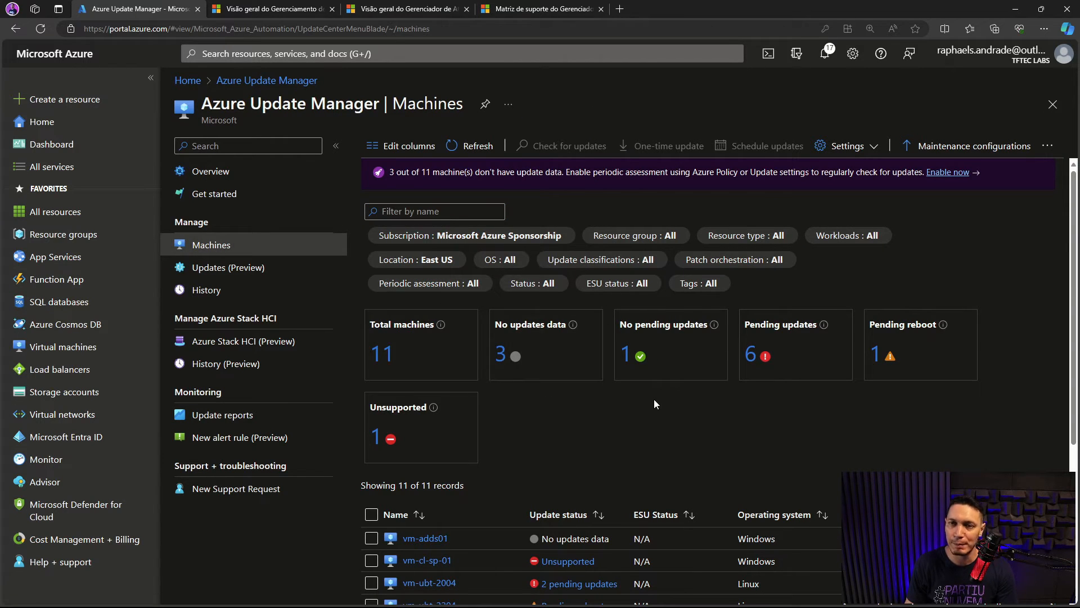
left_click(197, 171)
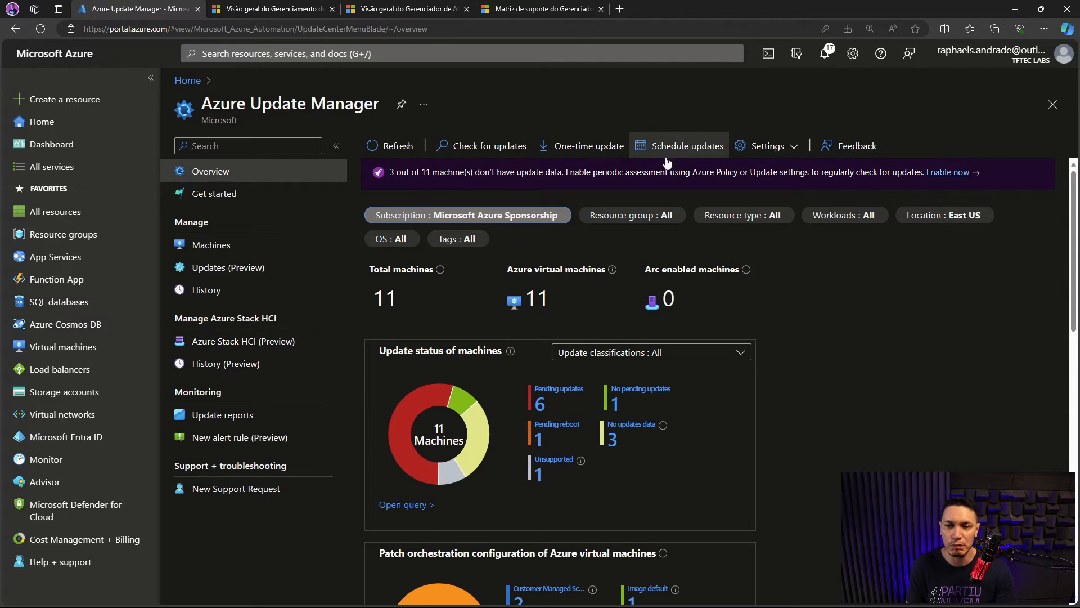
left_click(684, 146)
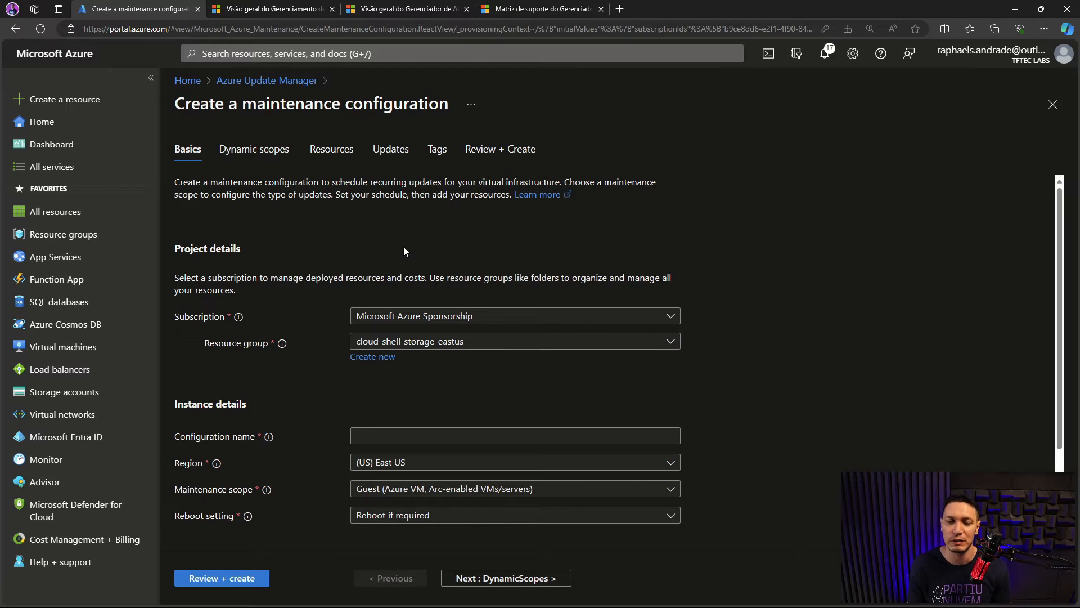
Set the maintenance configuration's resource group to rg-tftec and its configuration name to GR-SRV-DEV
left_click(455, 345)
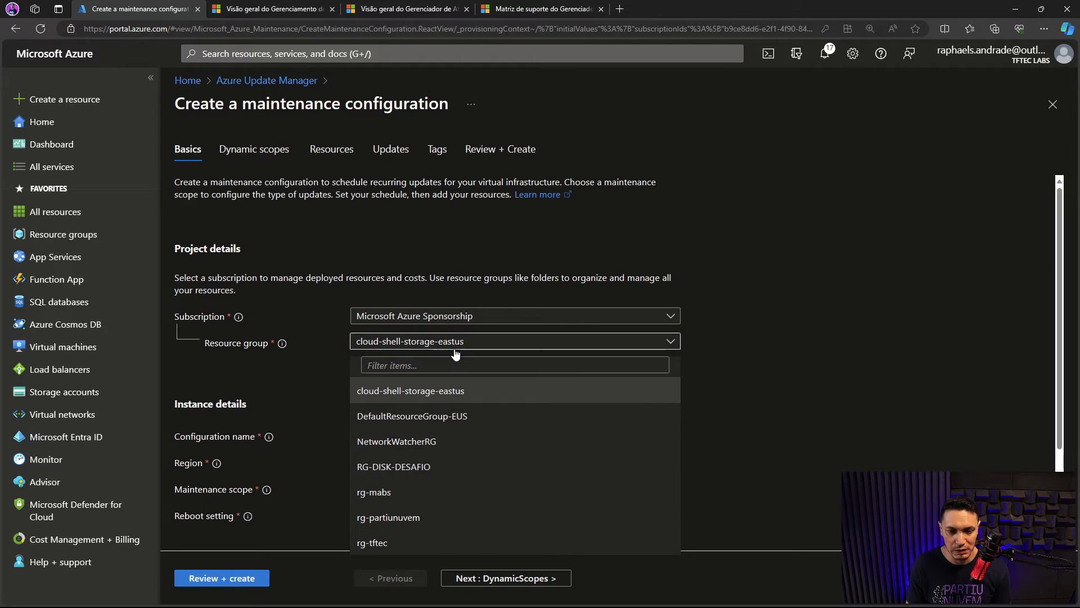
left_click(374, 543)
left_click(376, 434)
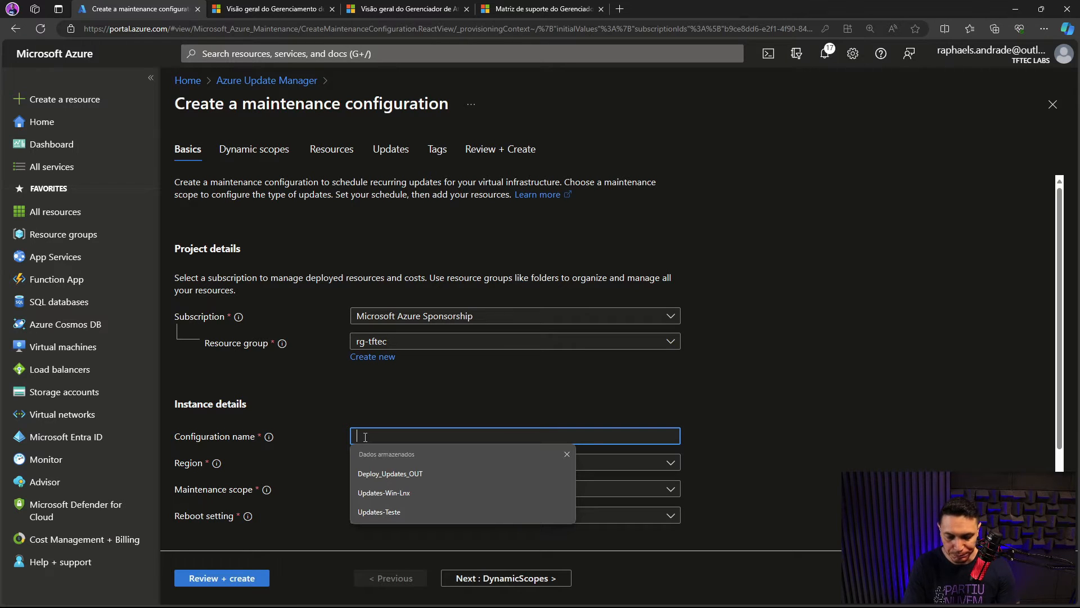
type("GR-")
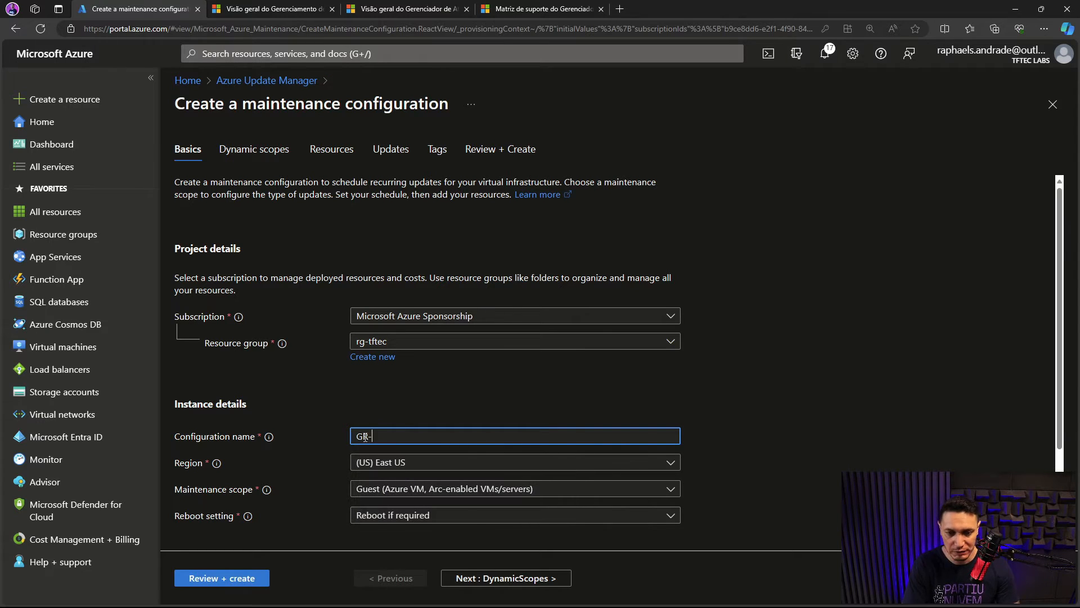
type("DEV")
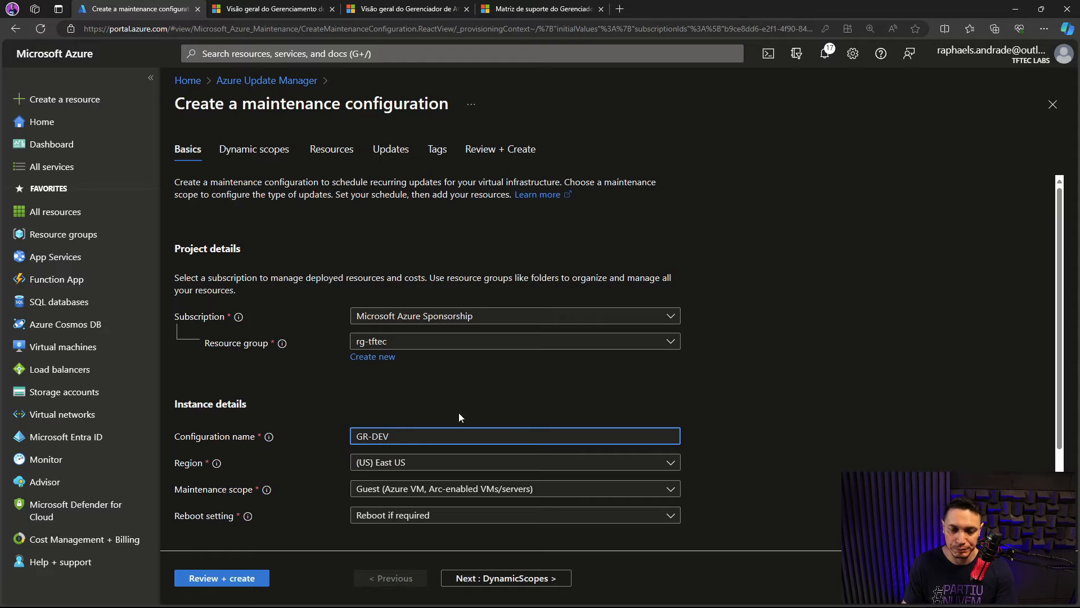
type("SRV-")
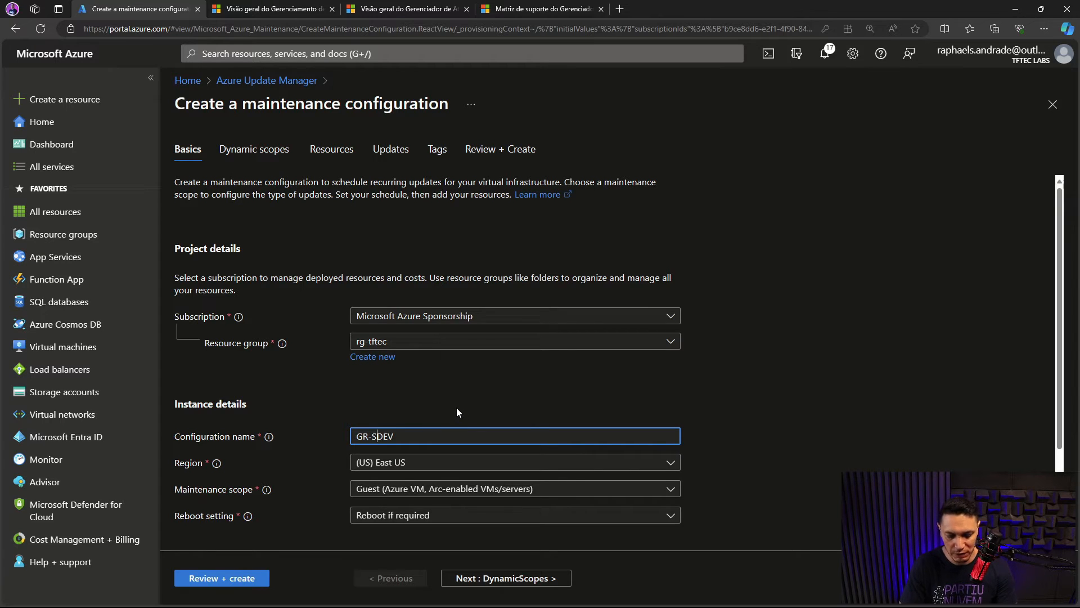
left_click(642, 399)
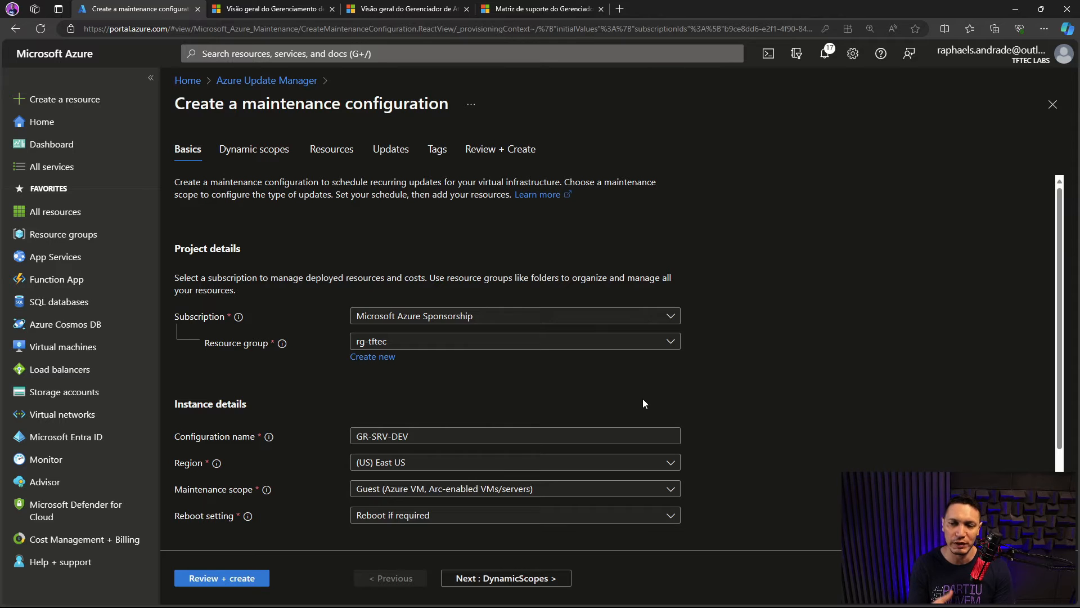
Review the maintenance scope options and select Guest (Azure VM, Arc-enabled VMs/servers)
scroll(291, 424, "down", 1)
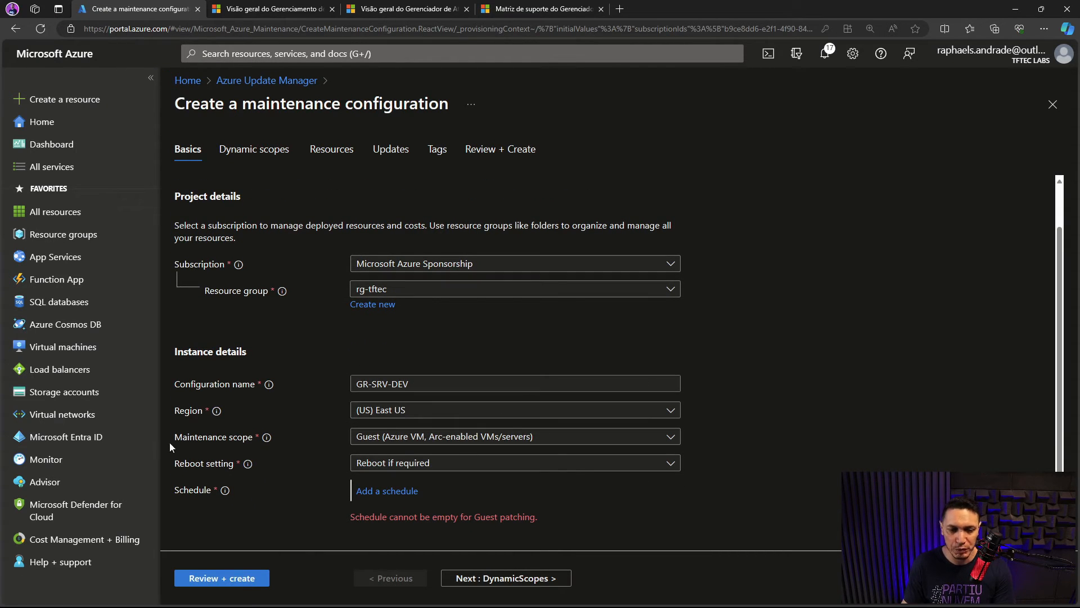
left_click(671, 437)
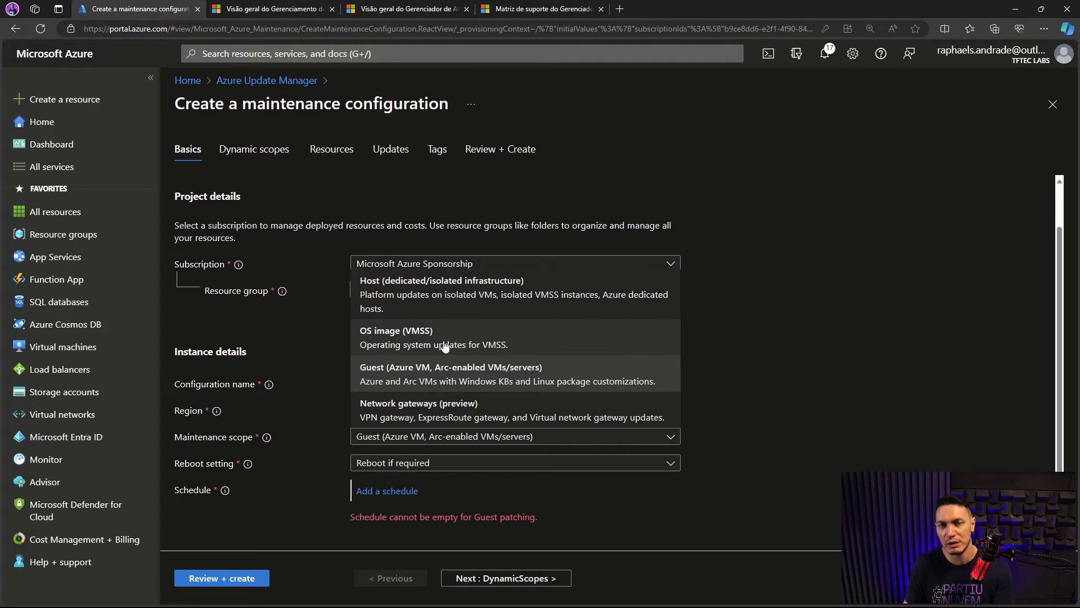
left_click(440, 373)
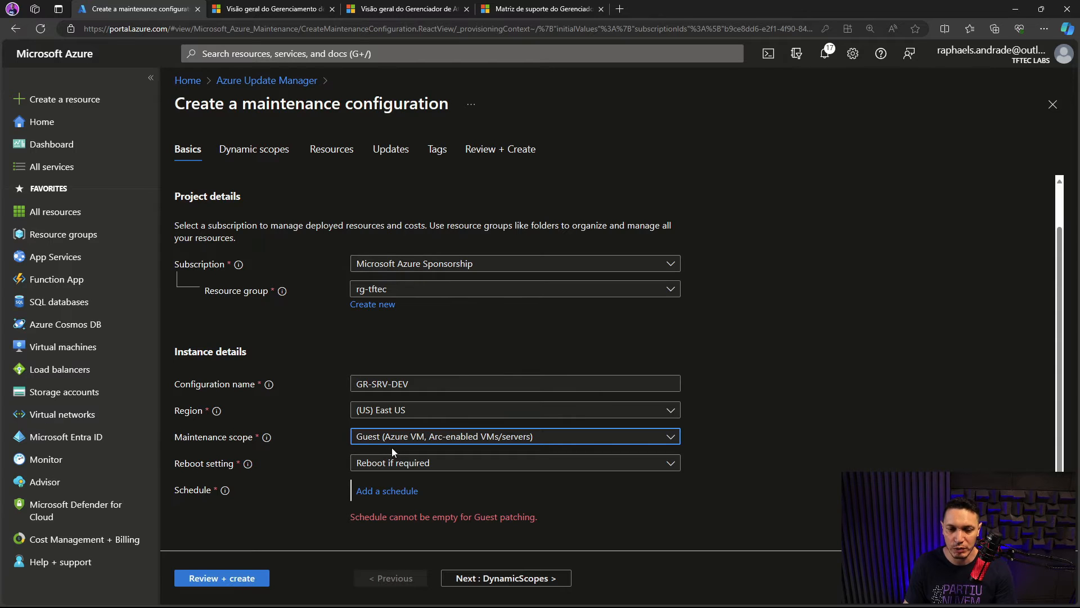
scroll(724, 423, "down", 1)
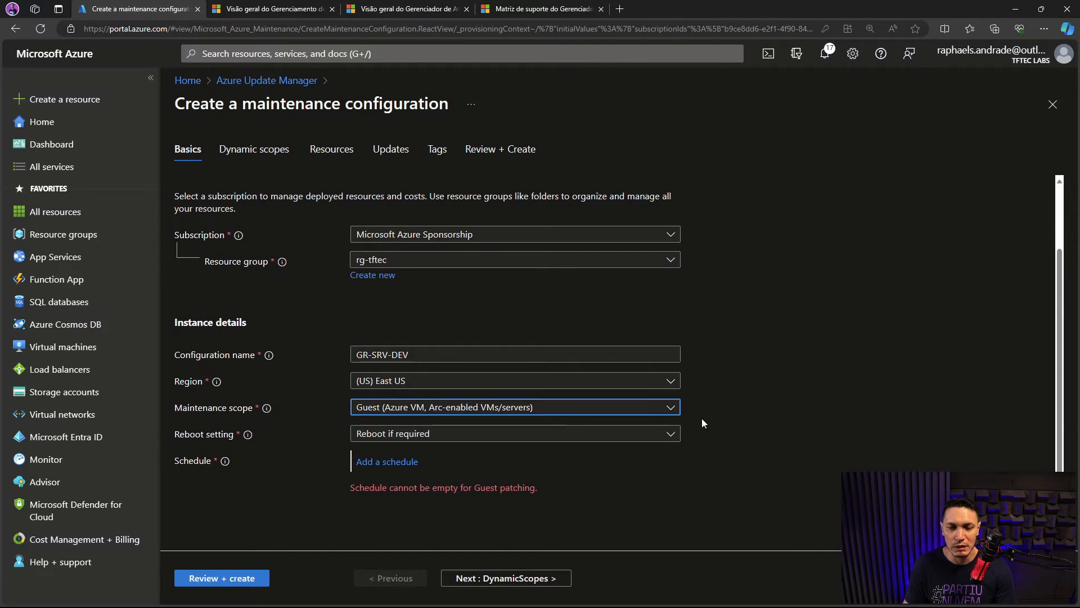
Review the reboot options, select Reboot if required, and start adding a schedule to the maintenance configuration
left_click(675, 441)
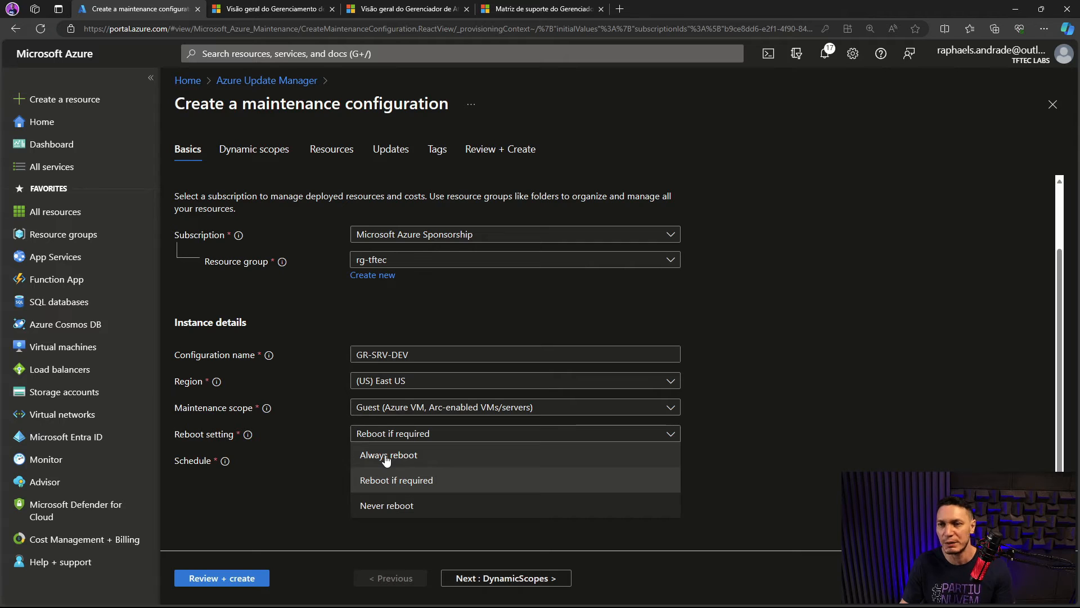
left_click(387, 482)
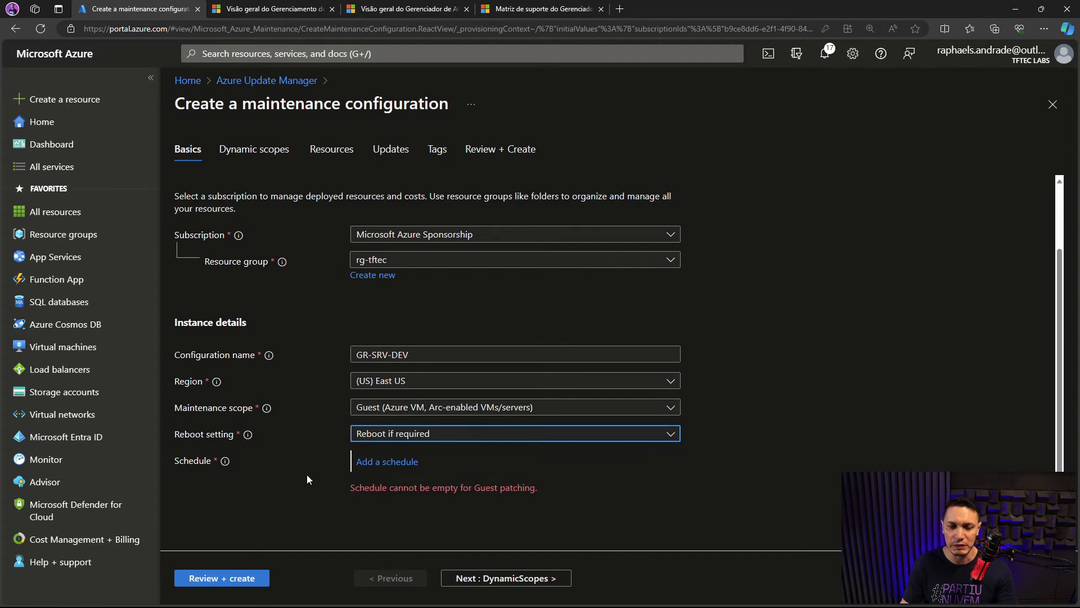
left_click(385, 461)
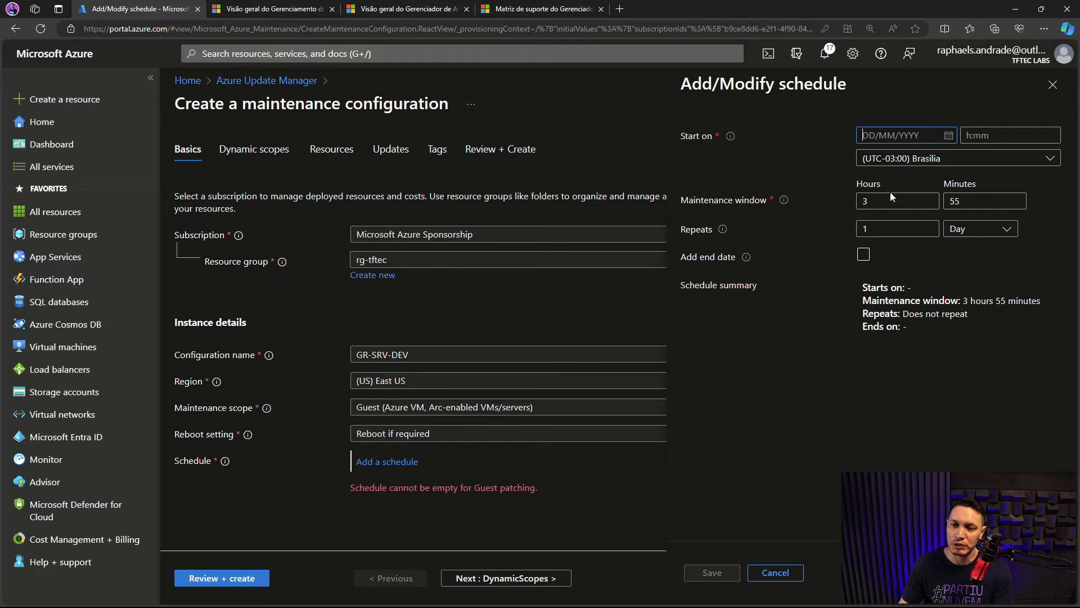
Set the schedule to repeat every 1 month on the second Saturday
left_click(950, 139)
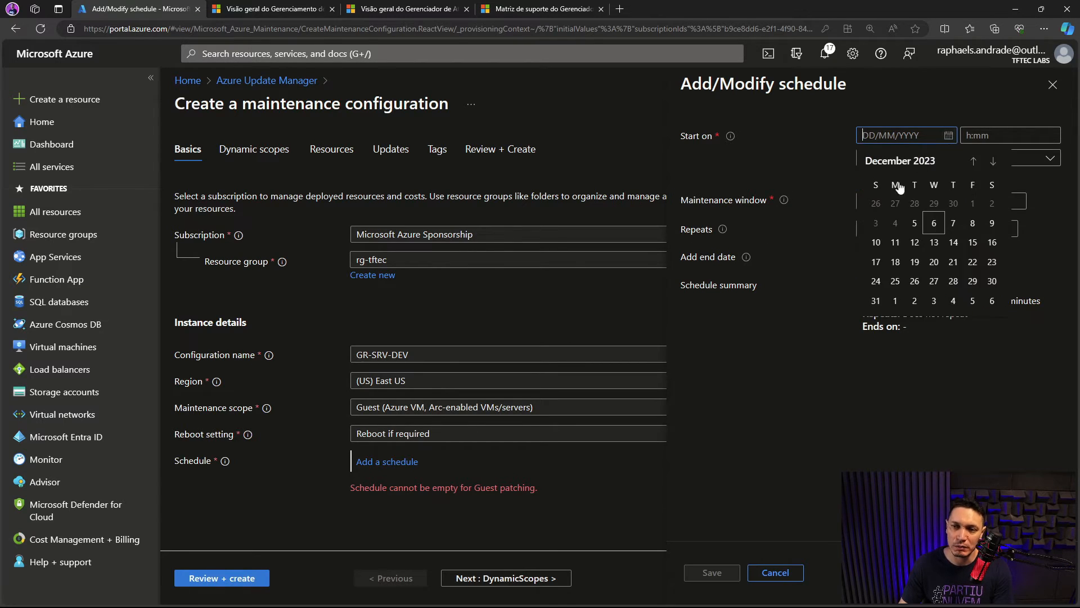
left_click(764, 162)
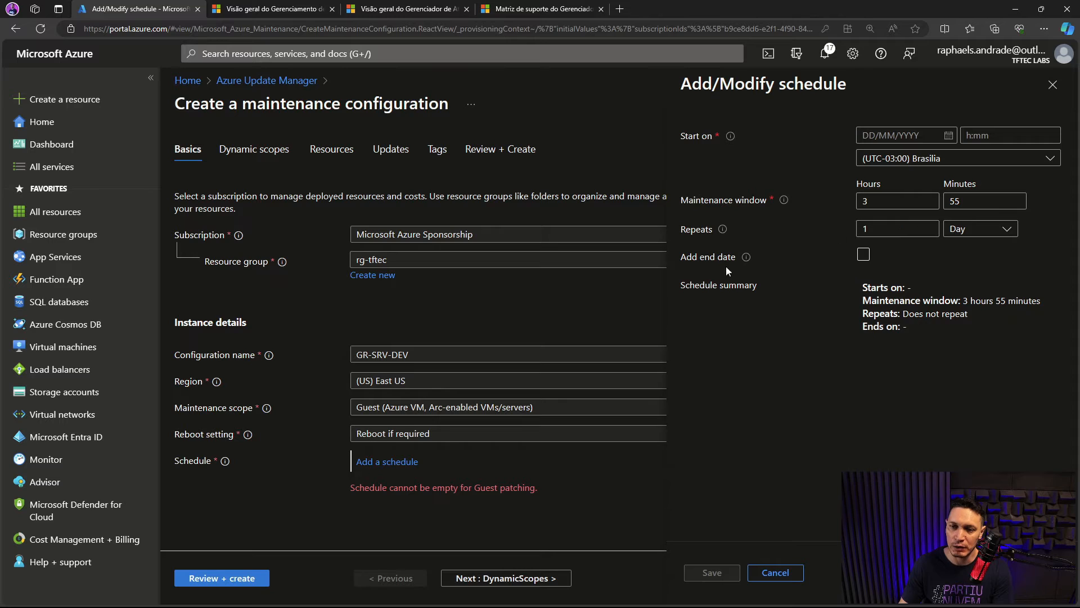
left_click(970, 230)
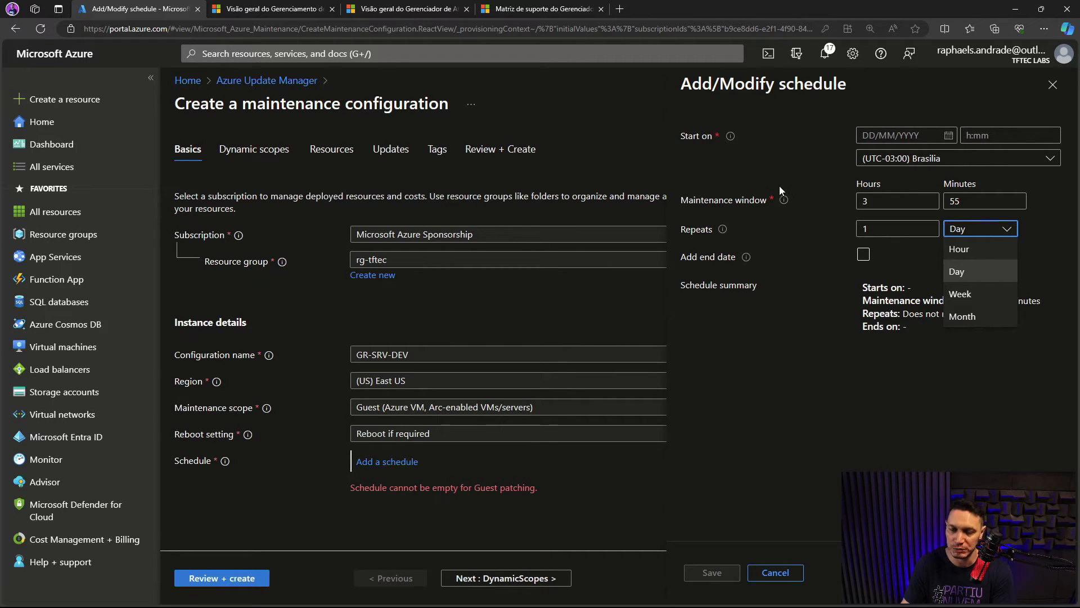
left_click(976, 316)
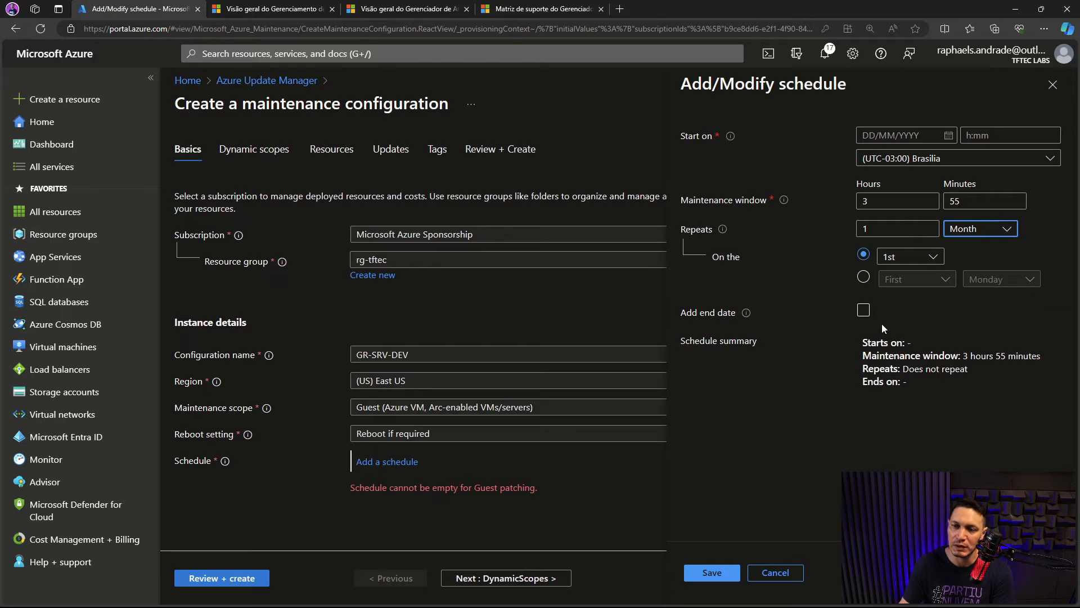
left_click(864, 276)
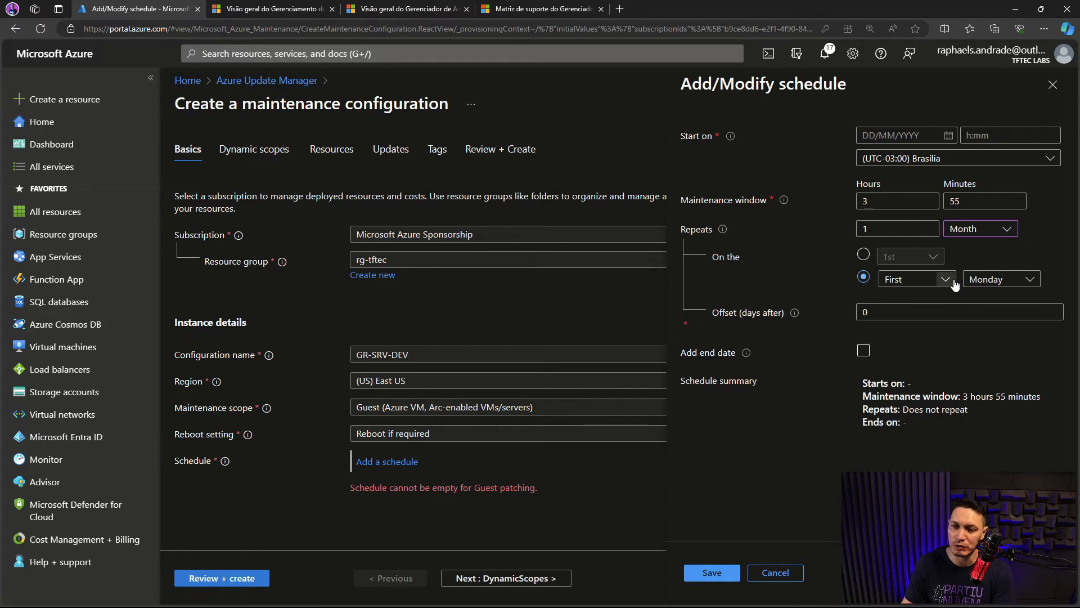
left_click(950, 282)
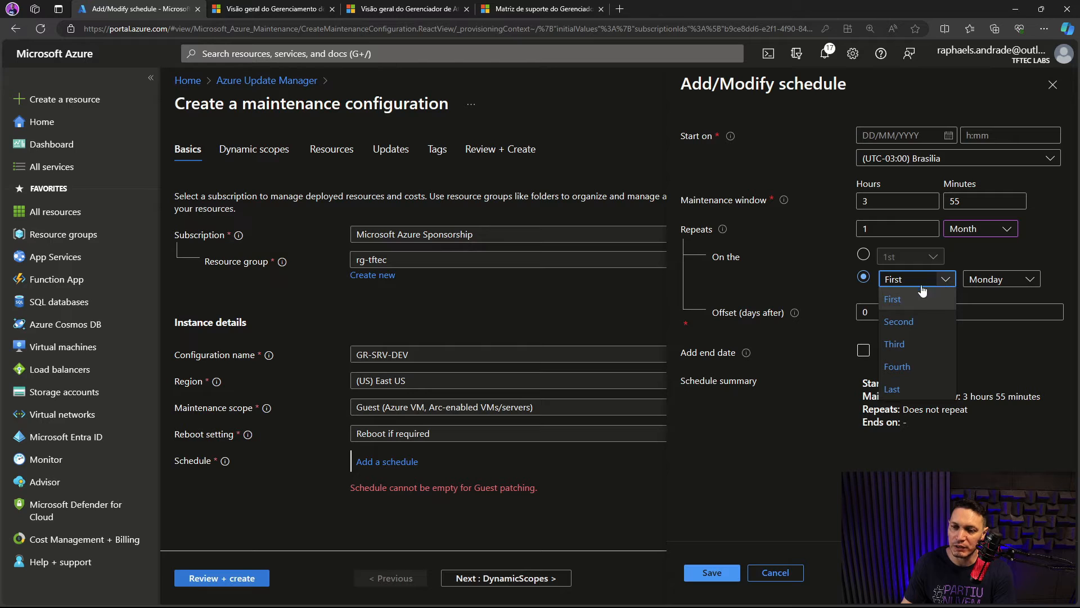
left_click(889, 325)
left_click(1031, 278)
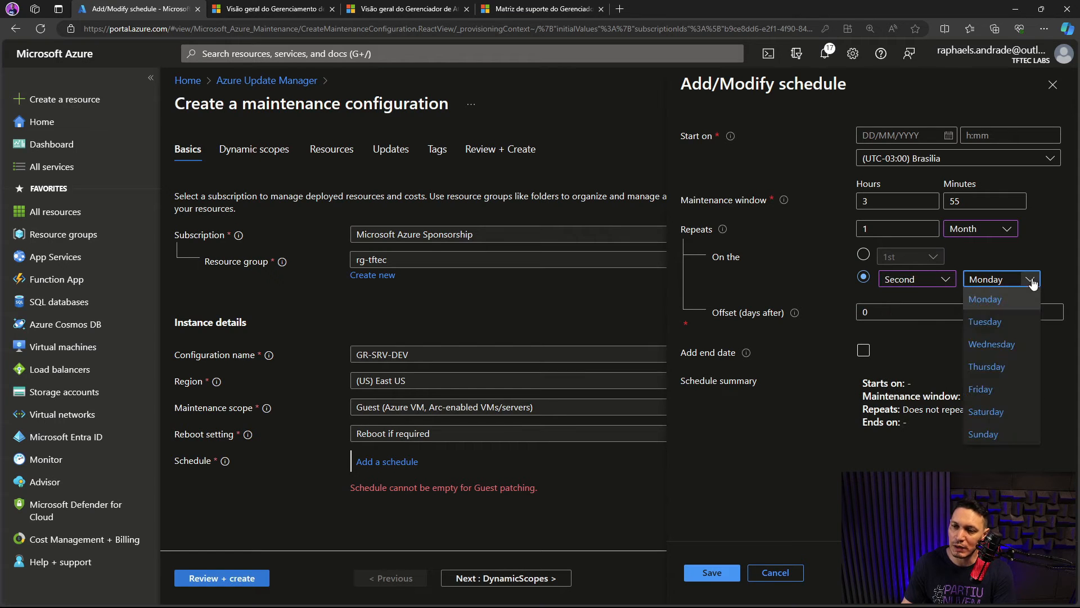
left_click(983, 415)
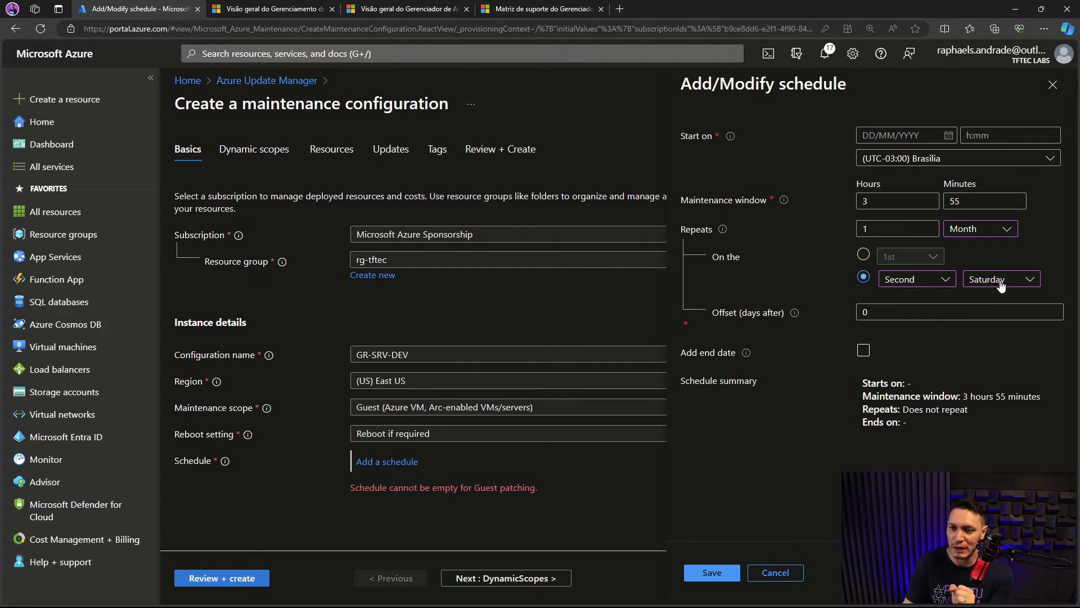
Set the schedule to start on 16/12/2023 at 01:00 and change its monthly recurrence day to Friday
left_click(950, 136)
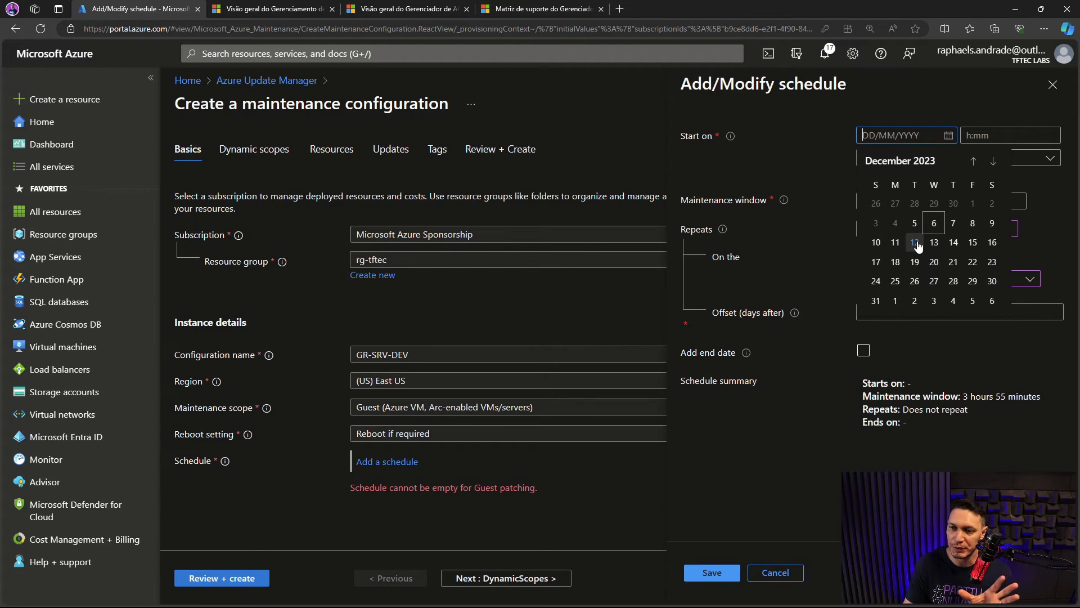
left_click(991, 243)
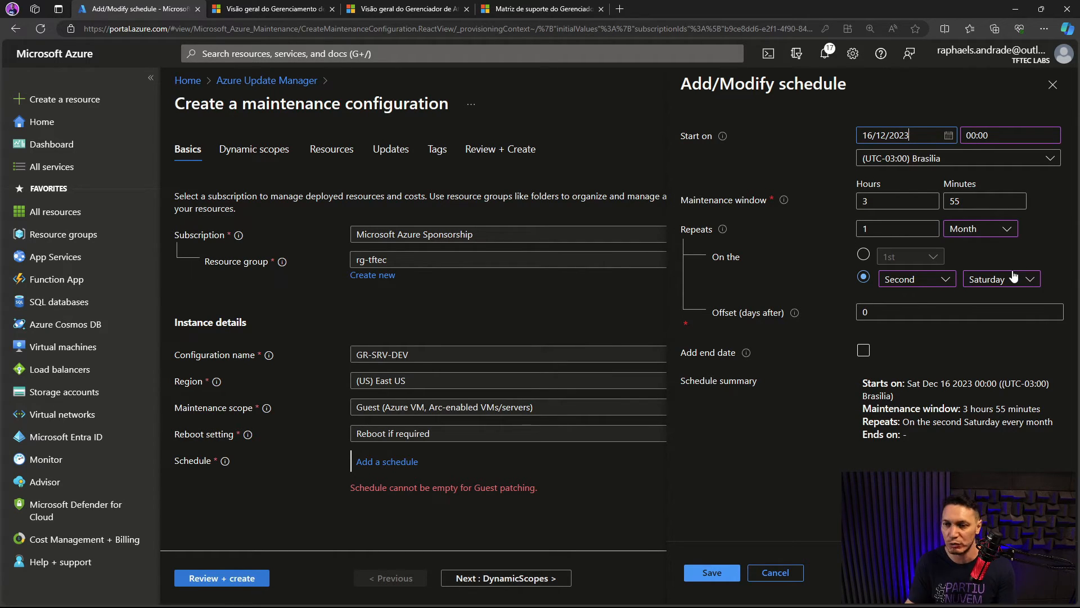
left_click(1032, 282)
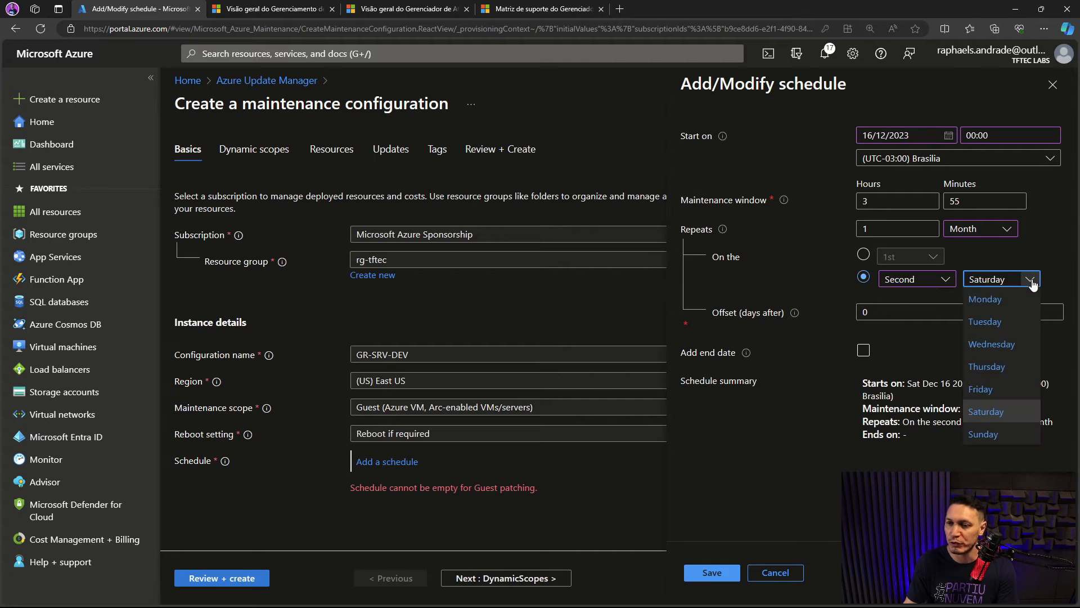
left_click(990, 388)
left_click(973, 135)
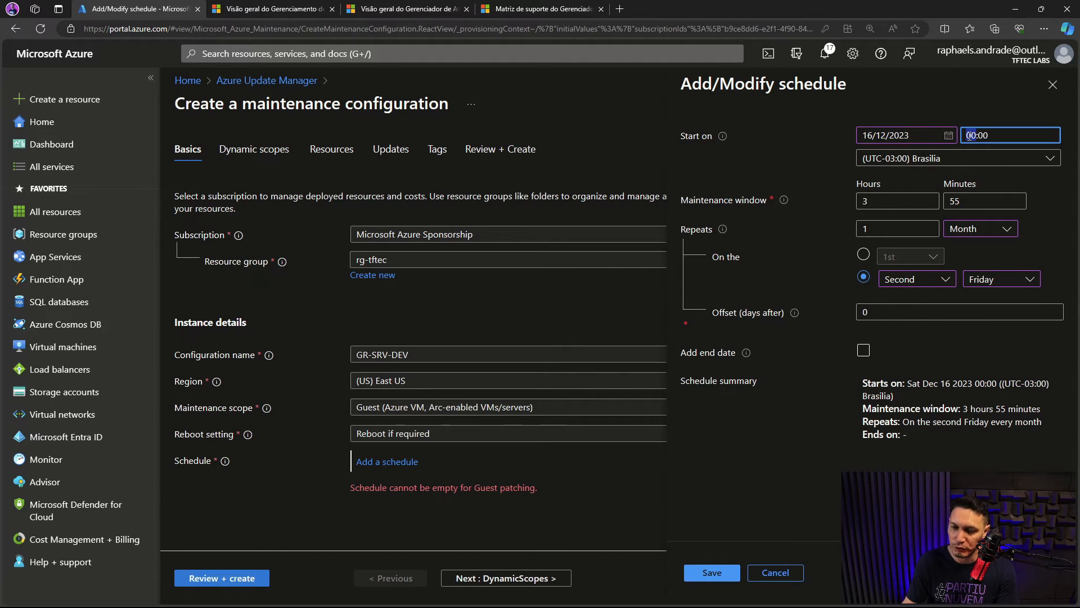
key("Delete")
type("1")
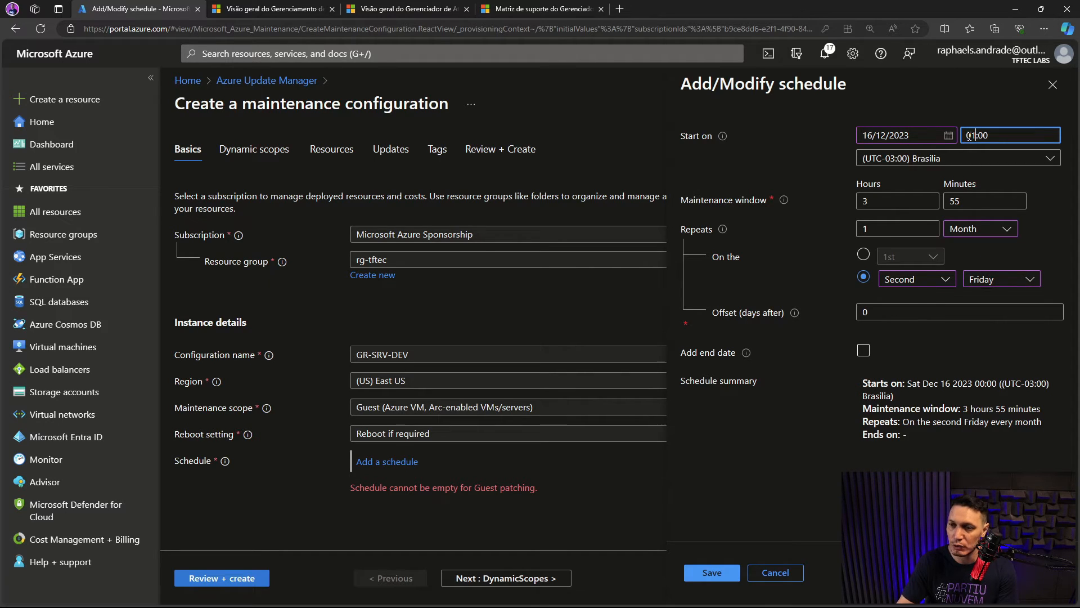
left_click(822, 133)
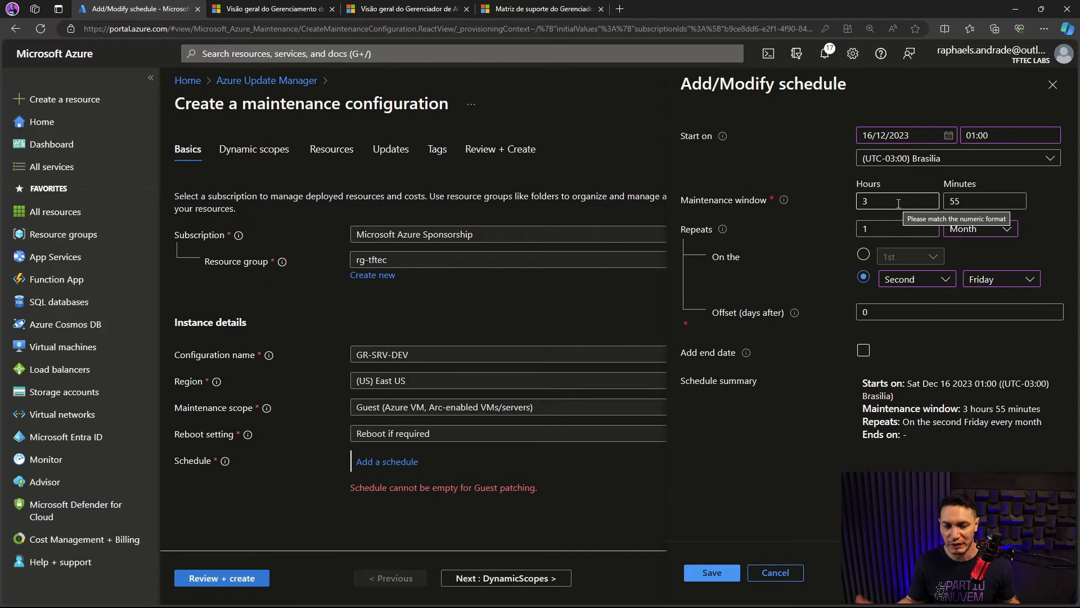
Set the maintenance window to 2 hours and 0 minutes
key("BackSpace")
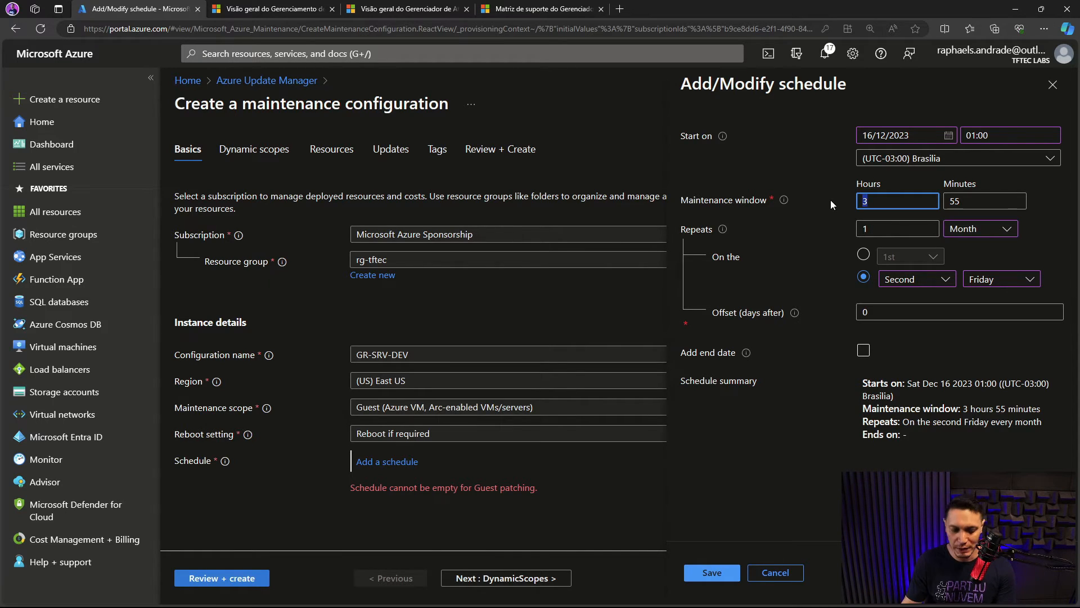
type("2")
key("Tab")
type("0")
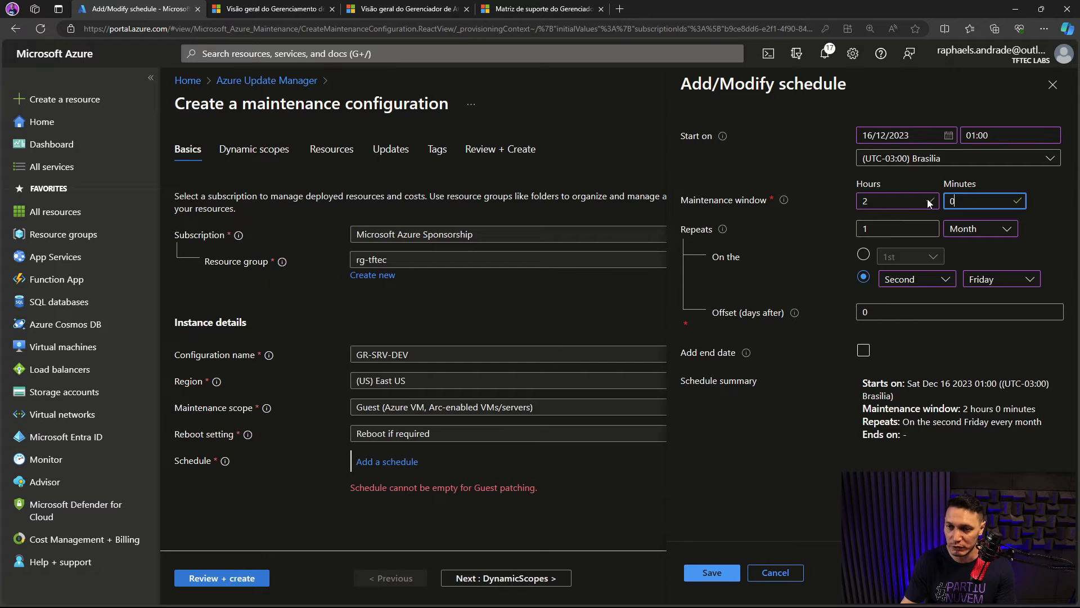
left_click(1049, 227)
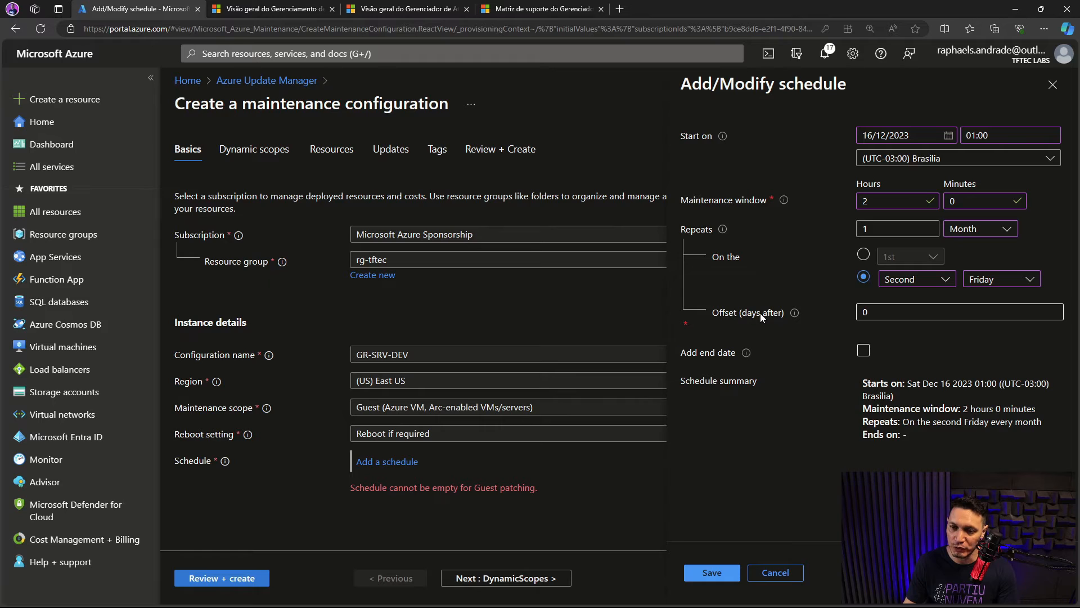
Try an offset of 7 days after the second Friday and replace it with 6 days
mouse_move(795, 315)
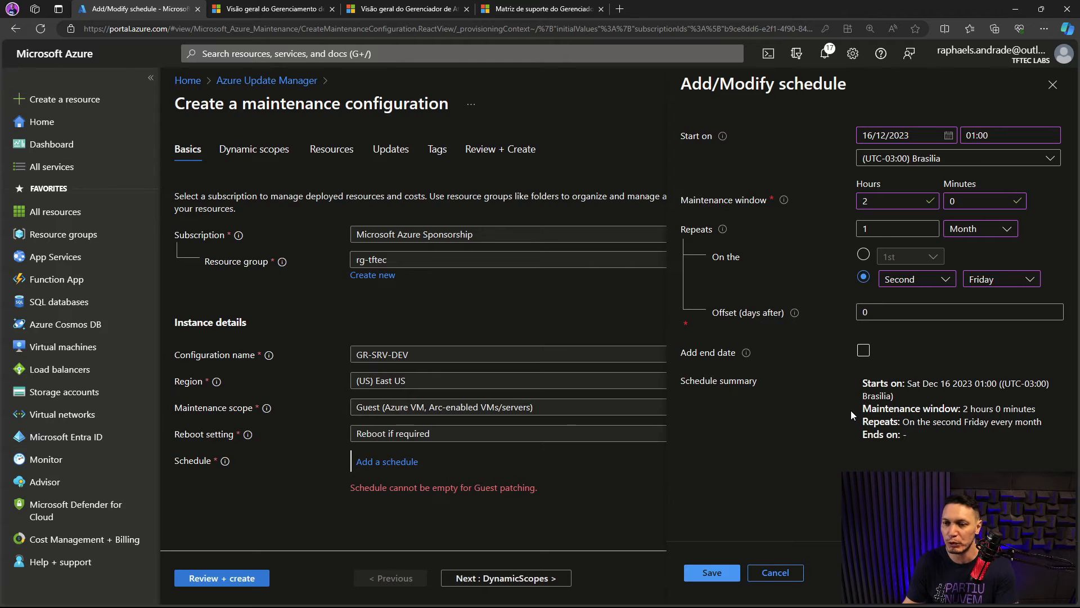
double_click(877, 312)
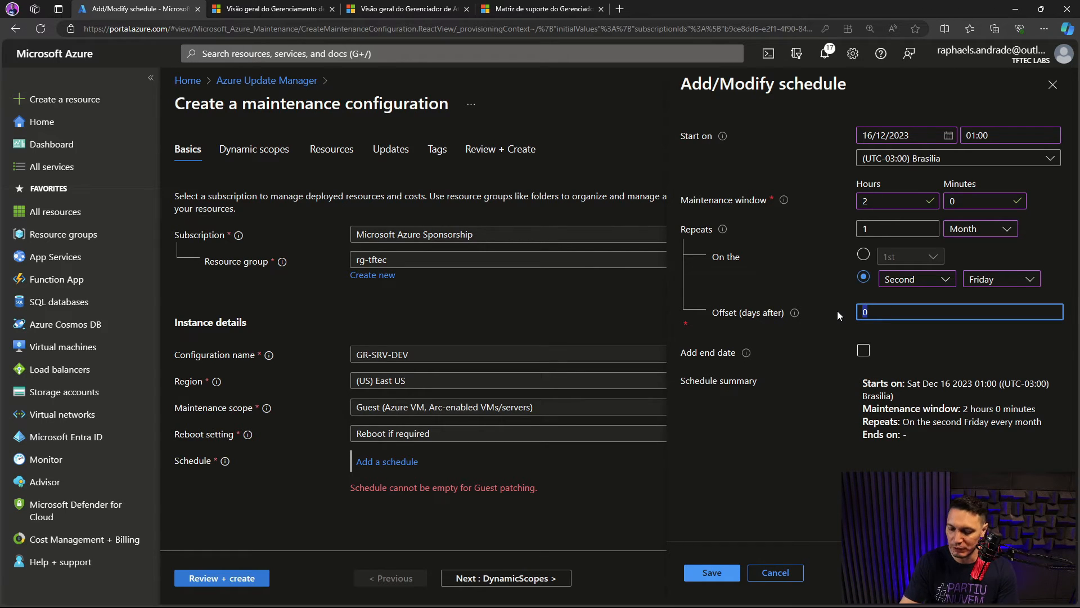
type("7")
left_click(735, 446)
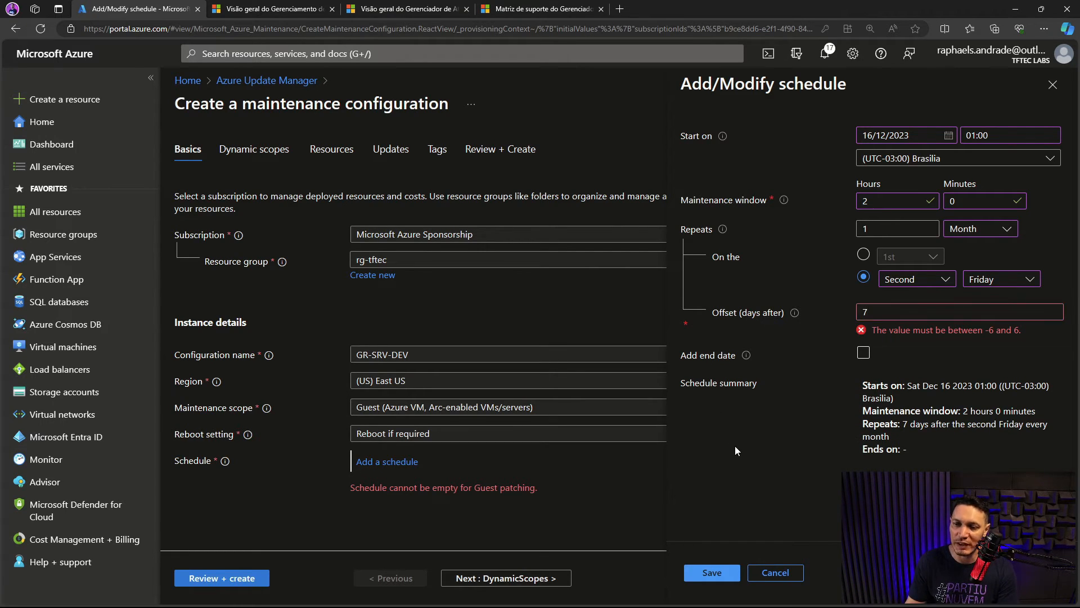
double_click(865, 312)
type("6")
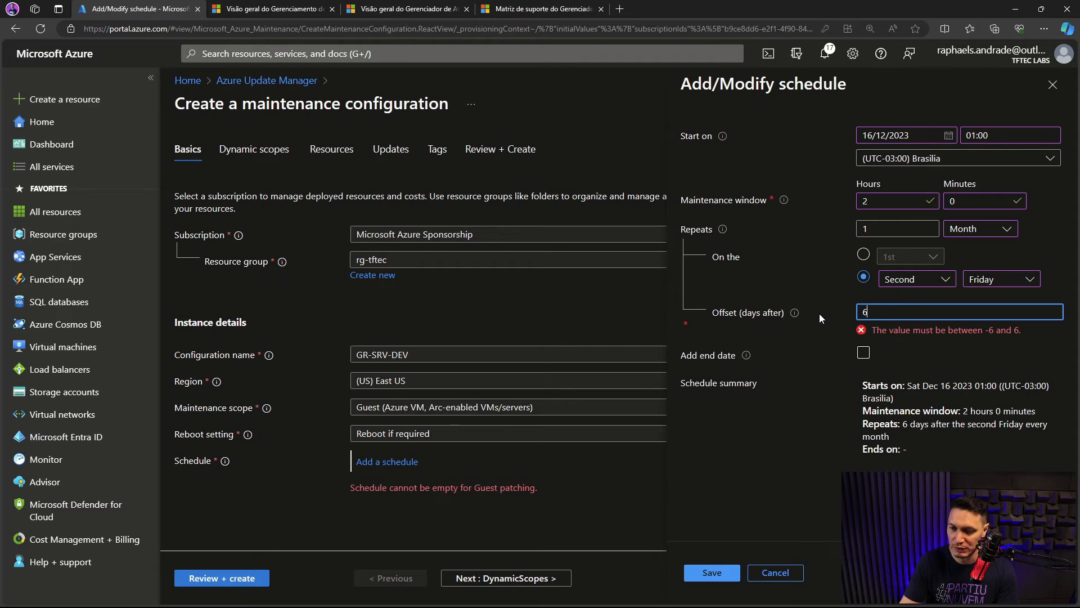
left_click(813, 422)
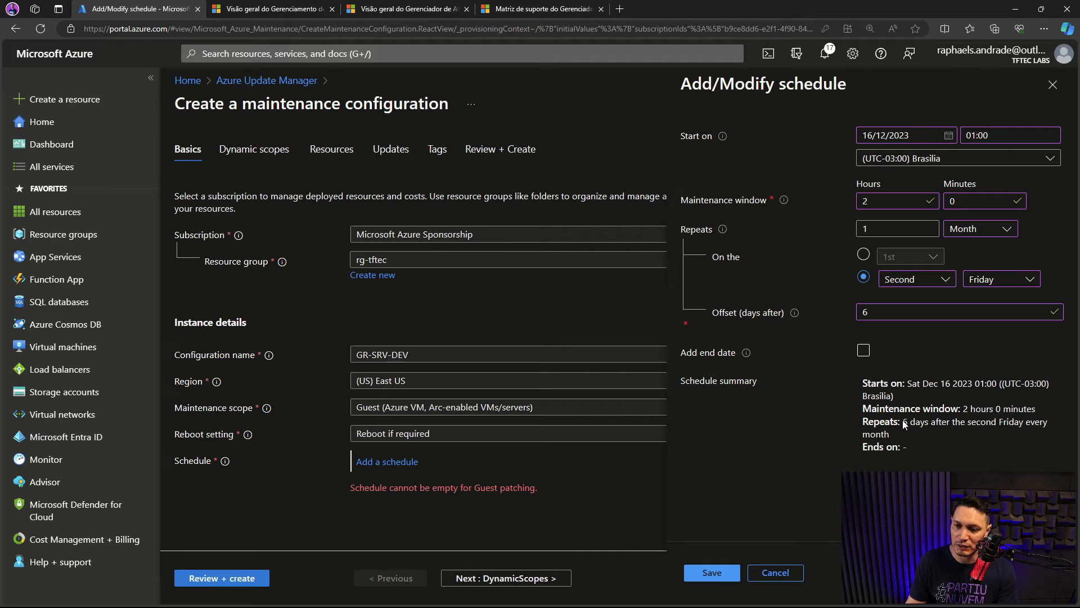
Clear the recurrence offset and change the monthly recurrence to the third Friday
left_click_drag(903, 422, 1048, 422)
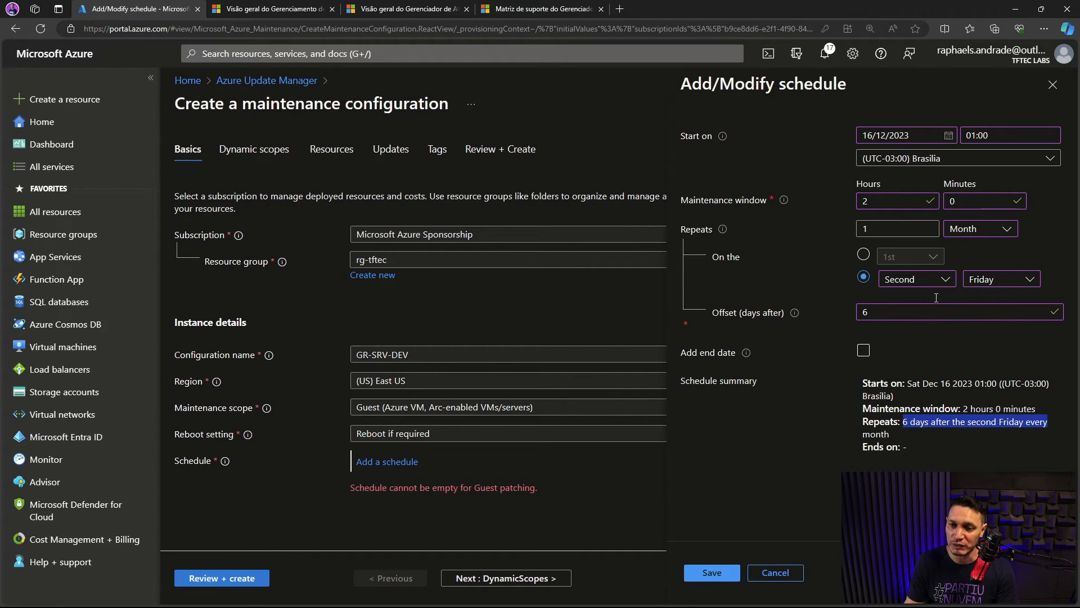
left_click(878, 314)
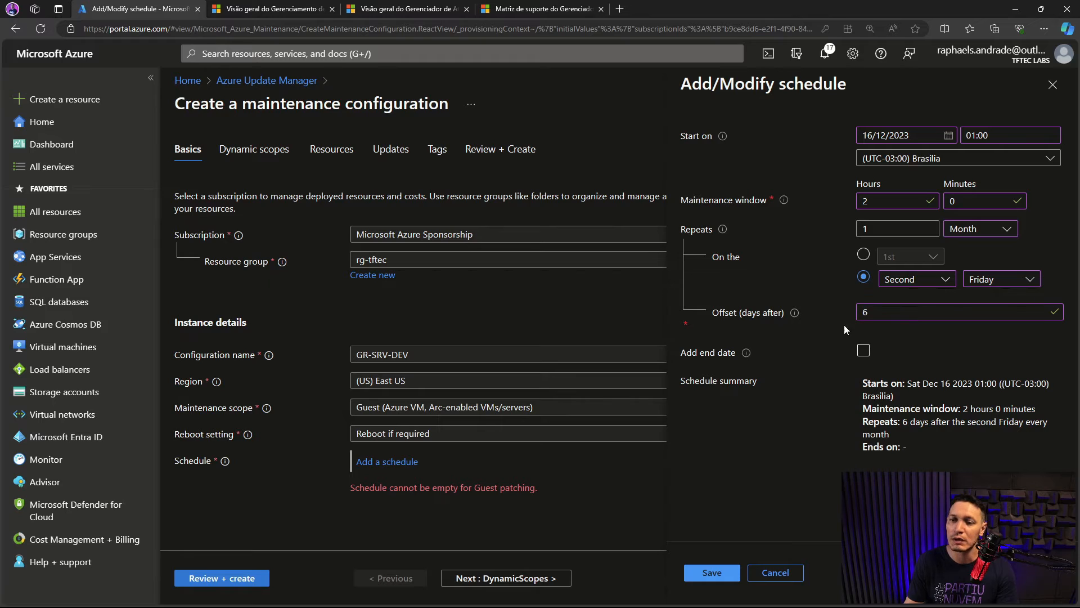
double_click(867, 312)
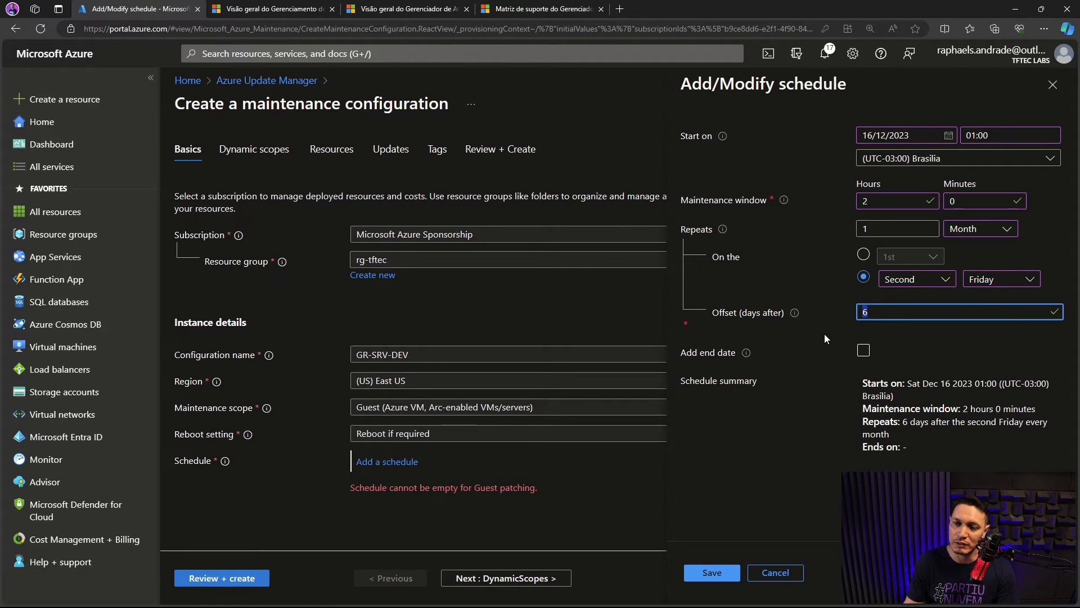
left_click(866, 313)
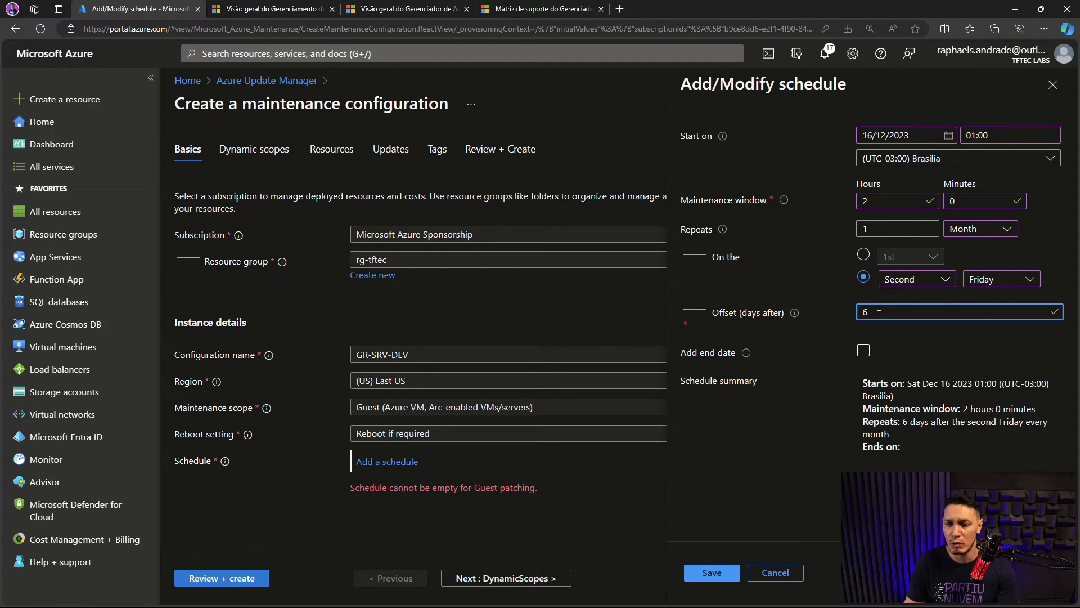
key("BackSpace")
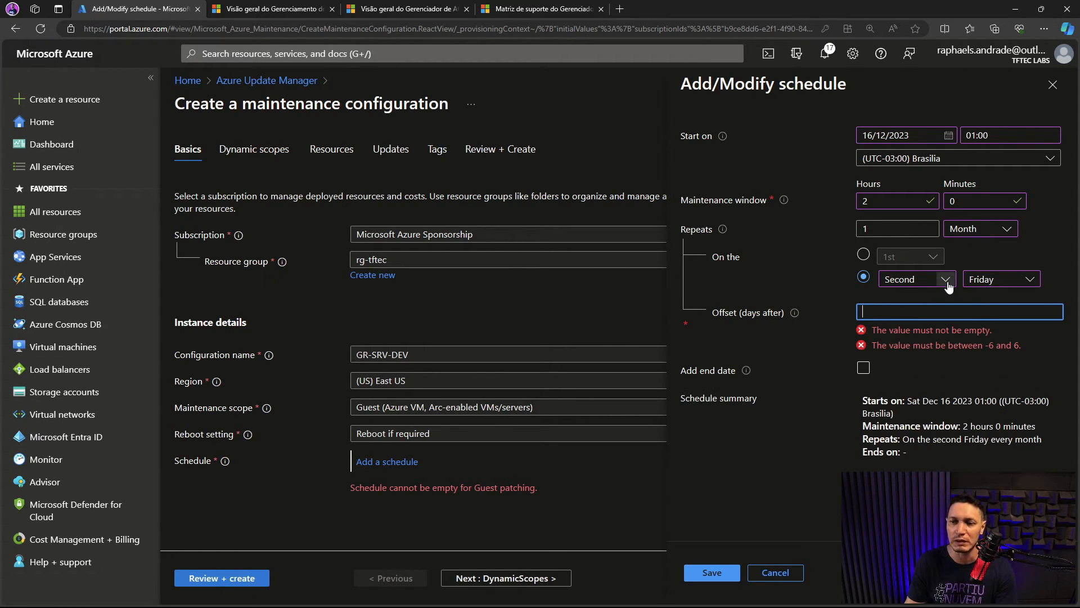
left_click(949, 279)
left_click(903, 321)
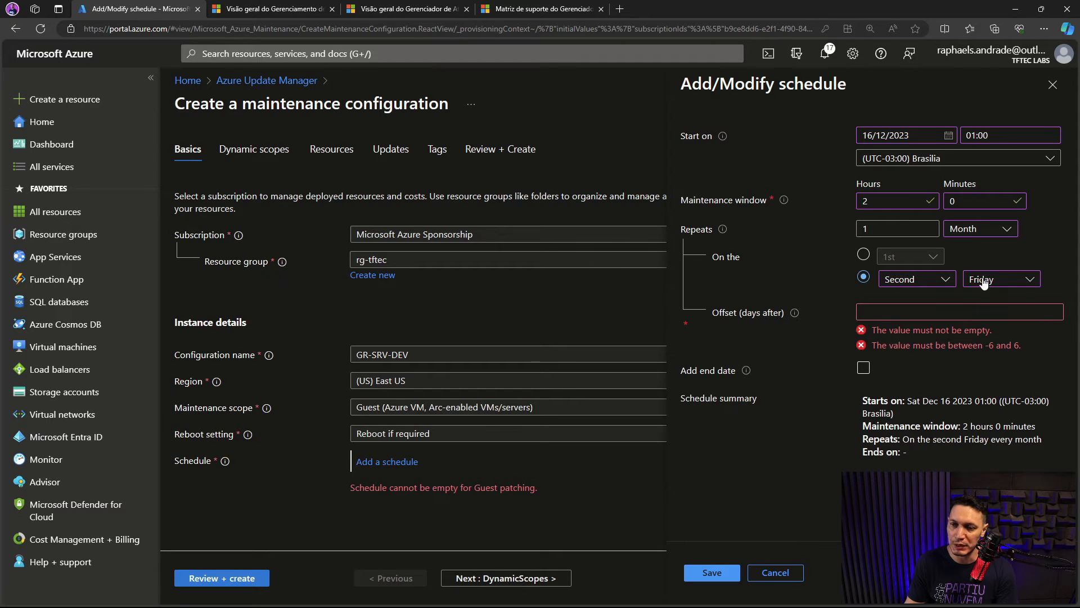
left_click(941, 279)
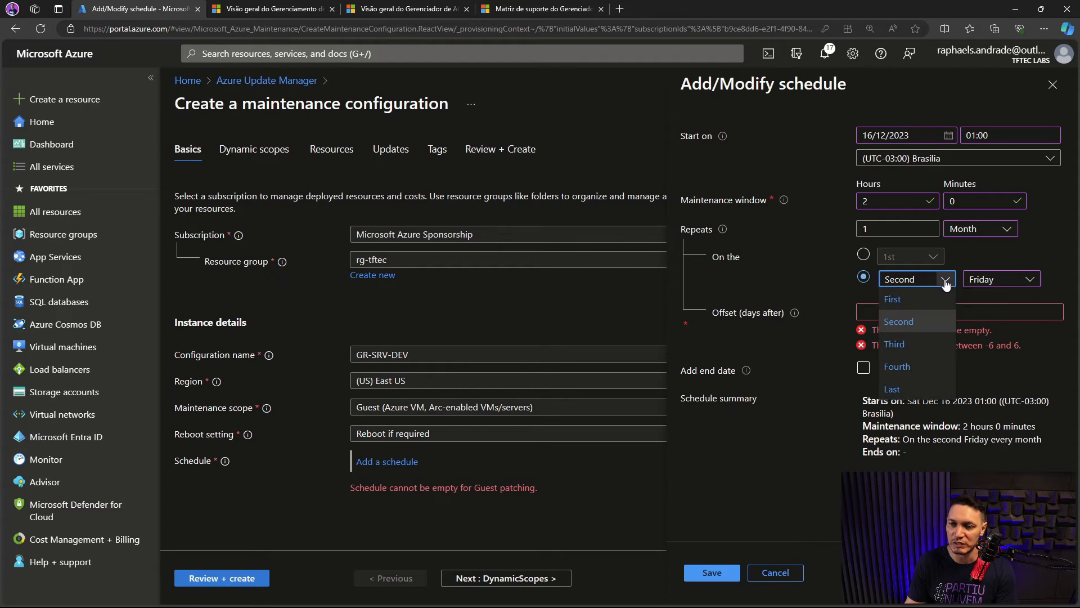
left_click(905, 343)
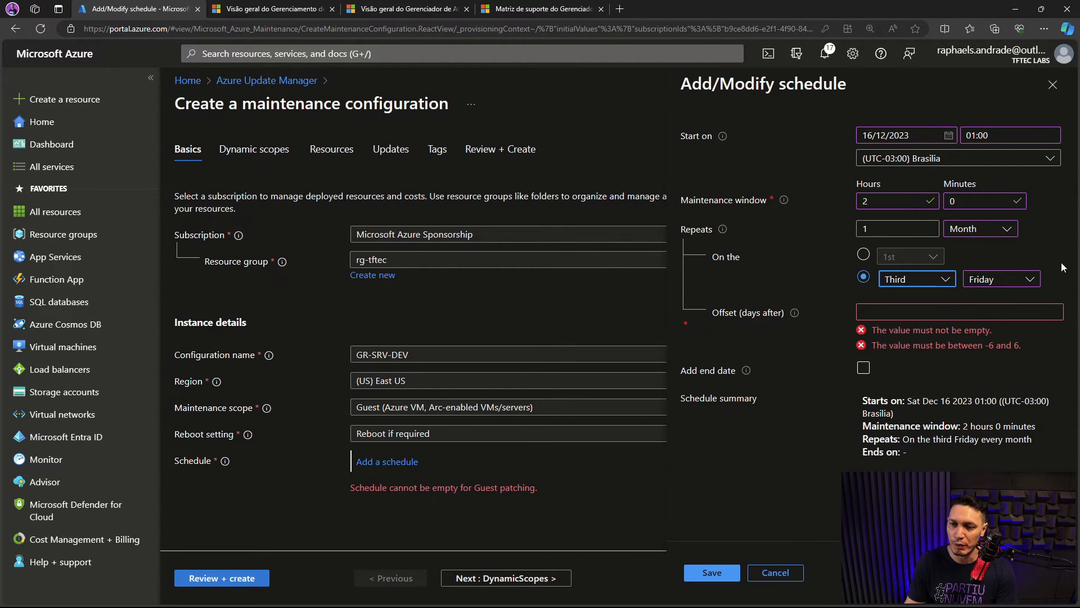
Switch the monthly recurrence to the 1st day of the month and close the schedule form without saving
left_click(863, 255)
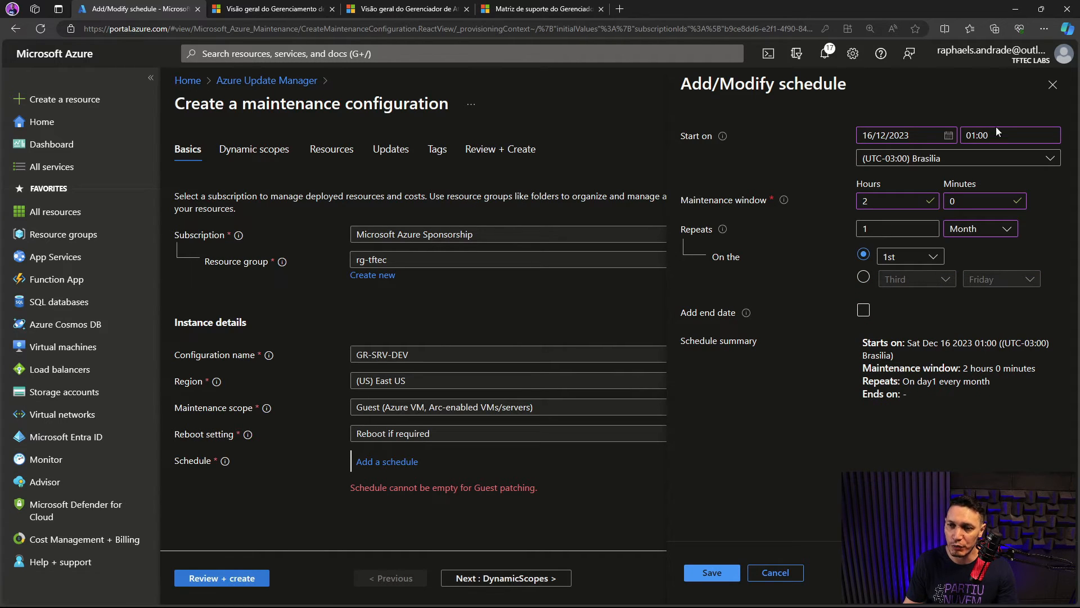
left_click(1053, 84)
left_click(585, 89)
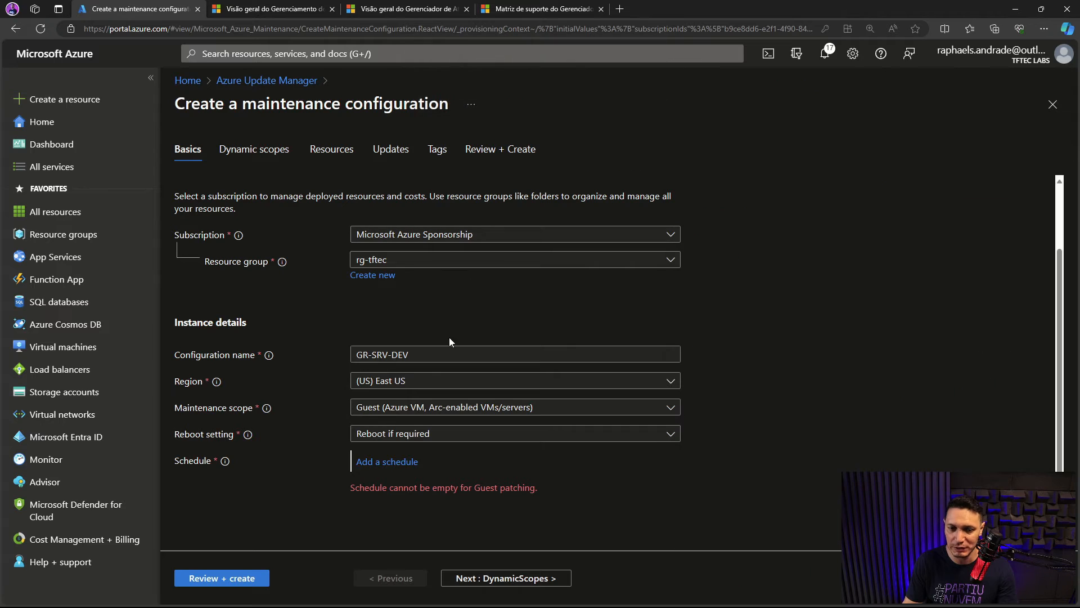
Add a schedule to the maintenance configuration that starts on 06/12/2023 at 10:55
left_click(394, 461)
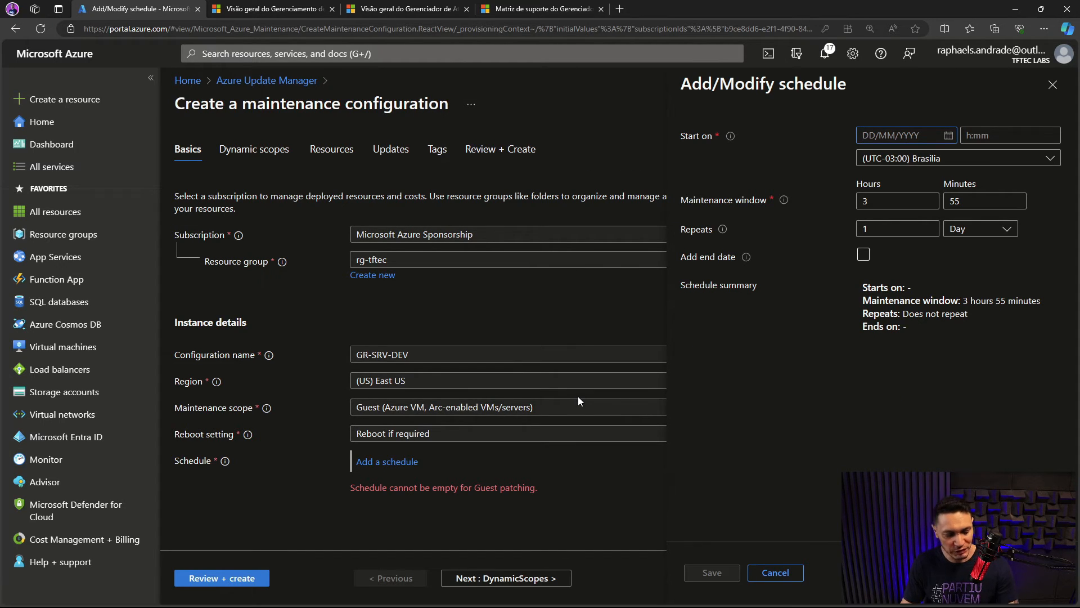
left_click(949, 136)
left_click(934, 224)
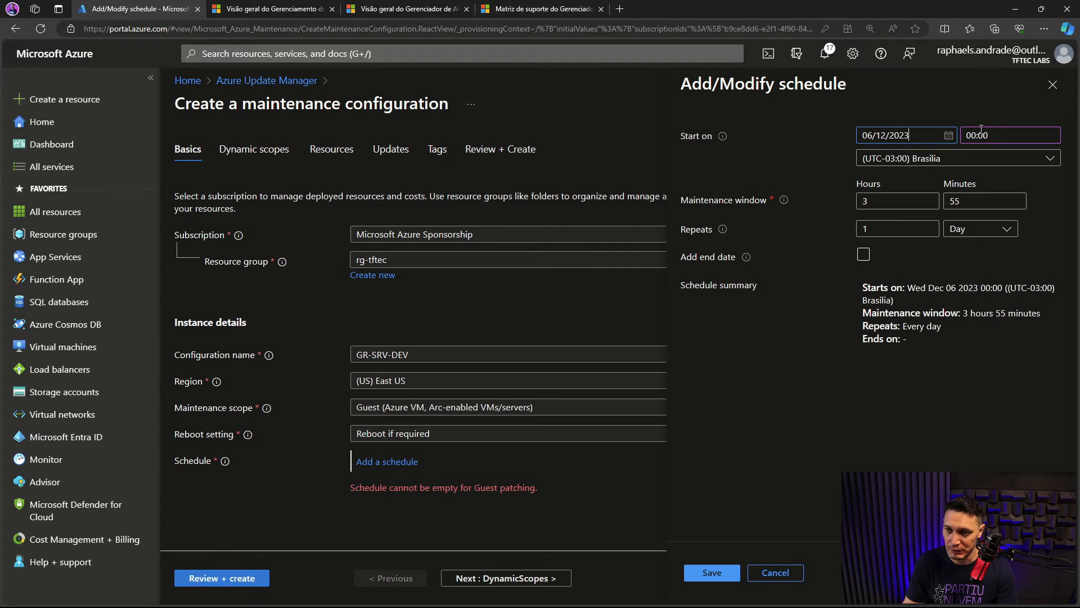
left_click(971, 135)
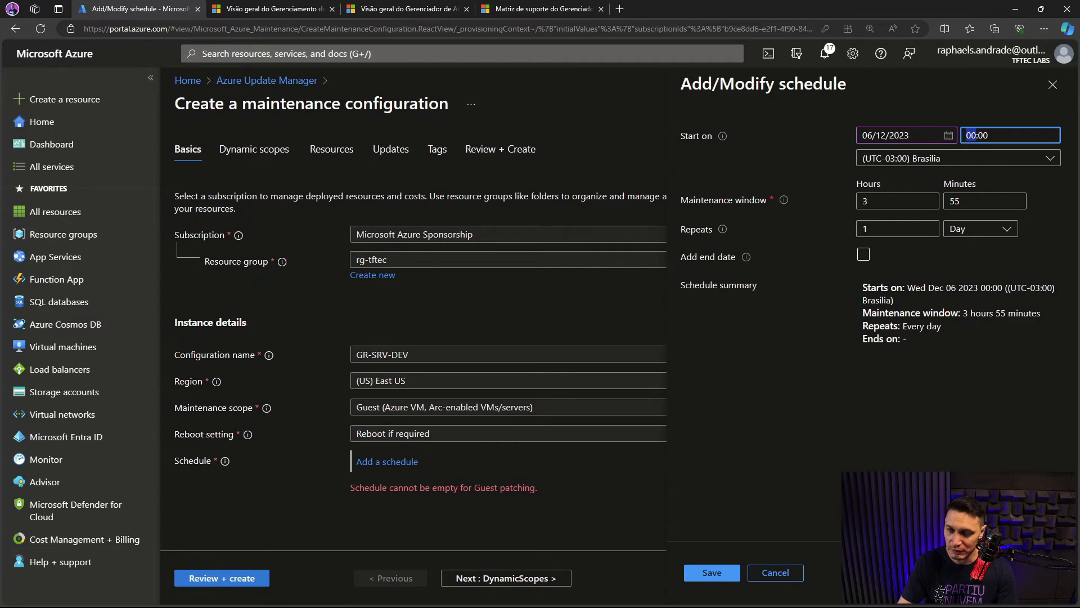
type("10:")
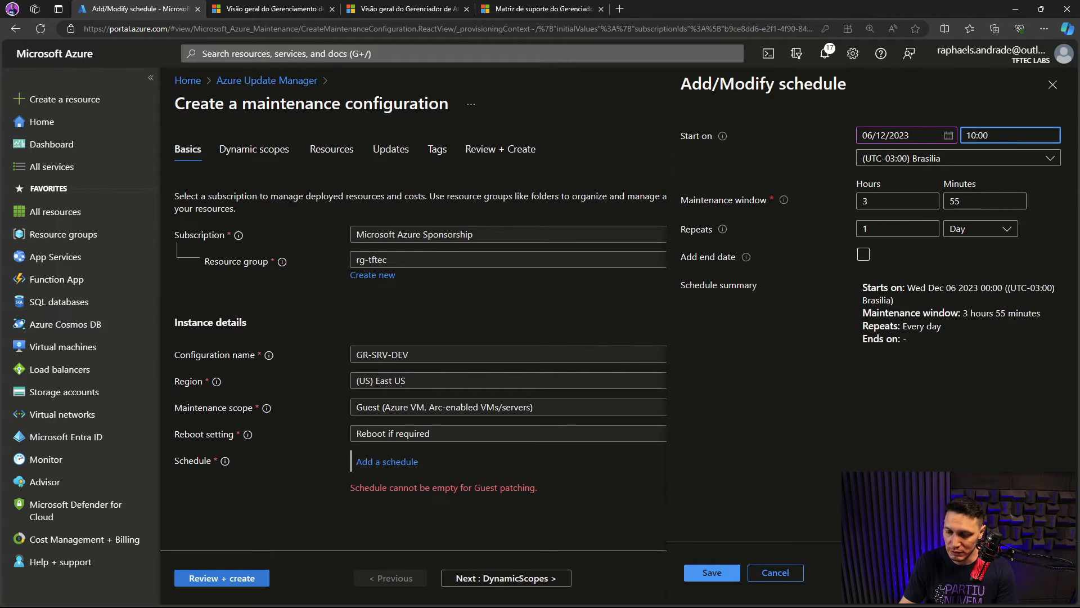
type("55")
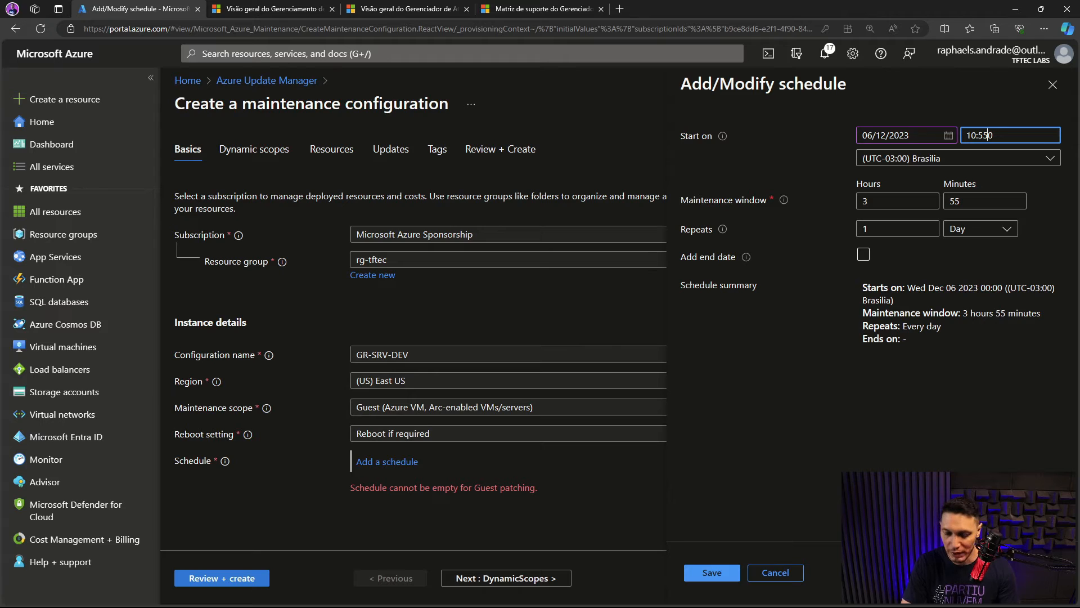
key("Delete")
key("Delete")
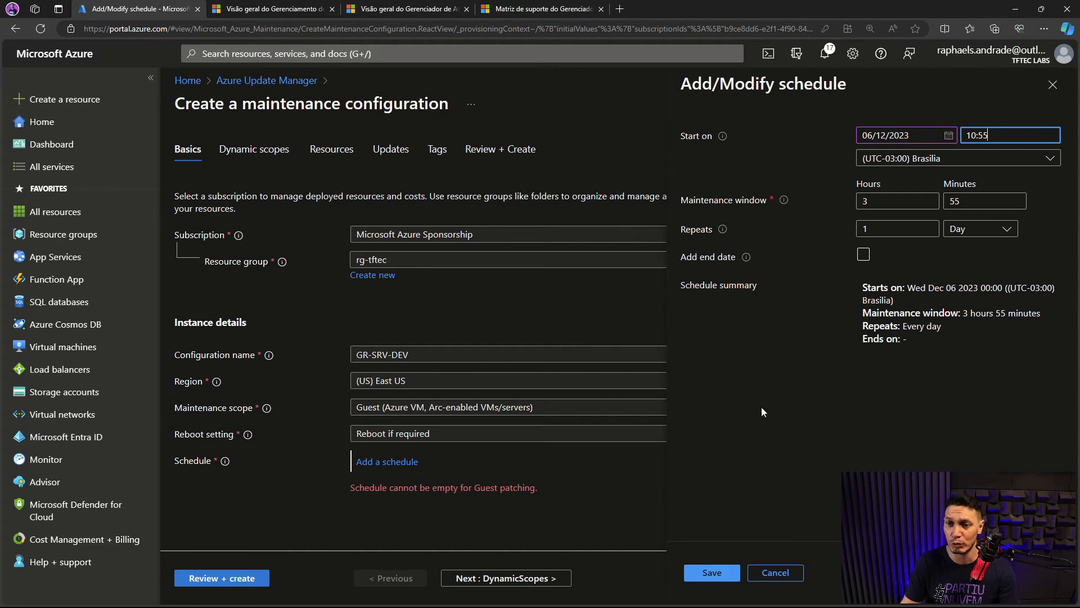
Set the maintenance window to 3 hours and 0 minutes
left_click(877, 198)
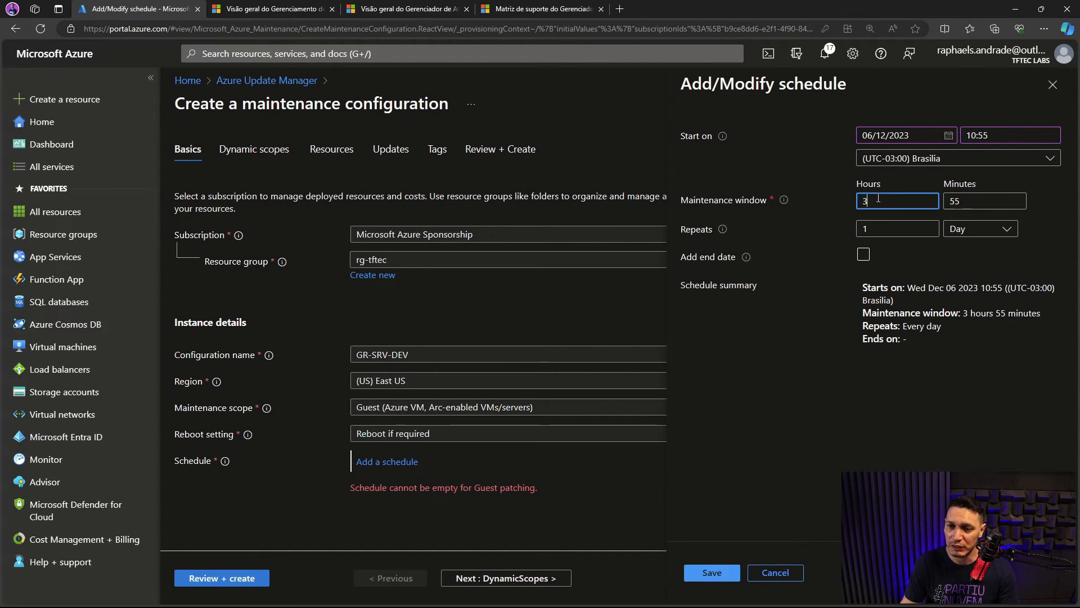
key("Tab")
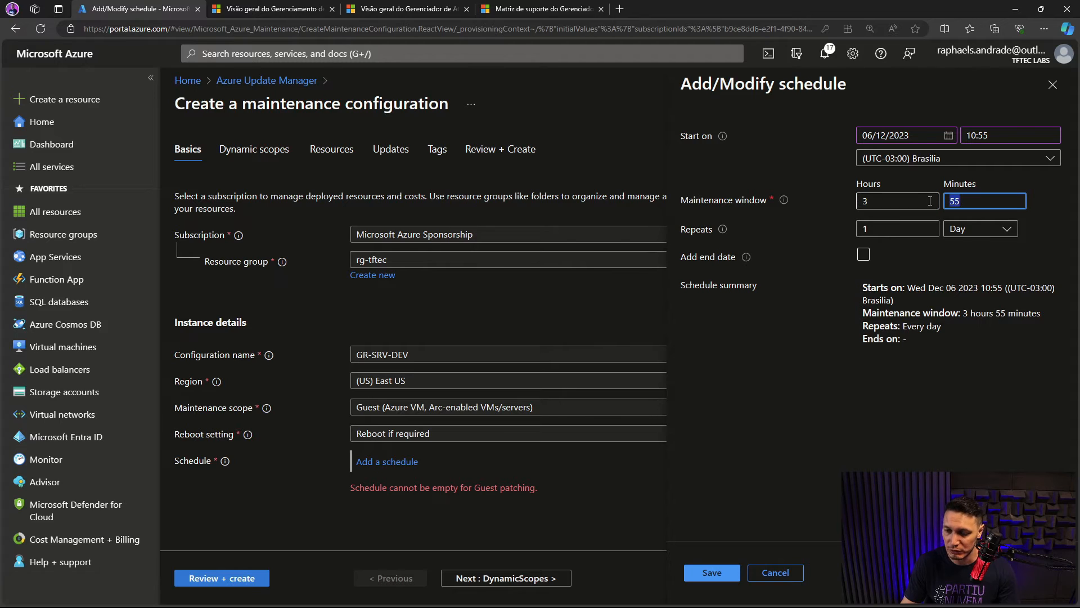
type("0")
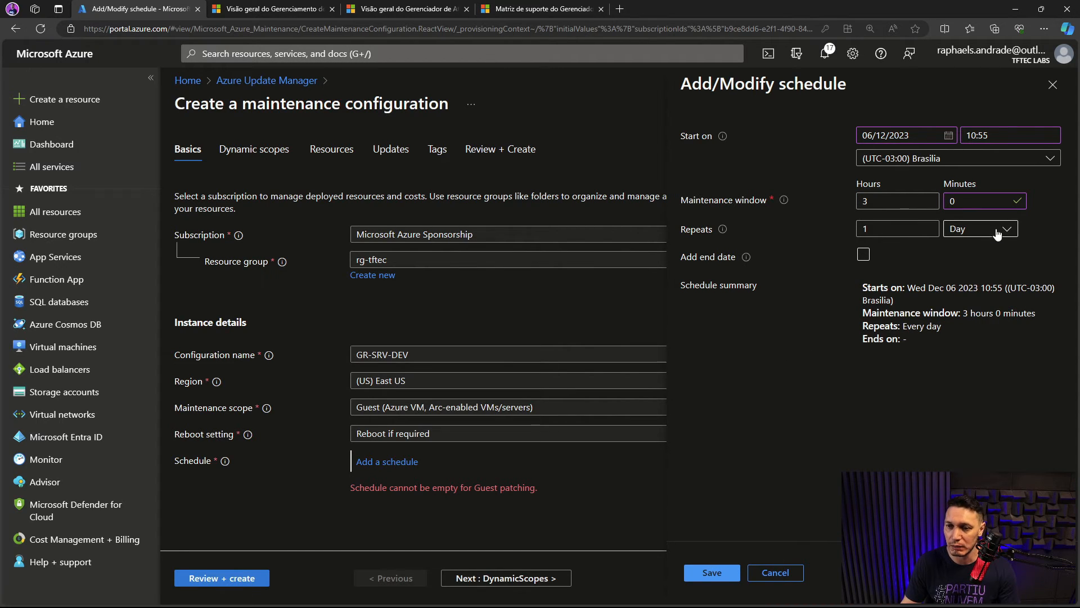
Keep the recurrence at every 1 day, save the schedule and continue to the dynamic scopes
left_click(1006, 232)
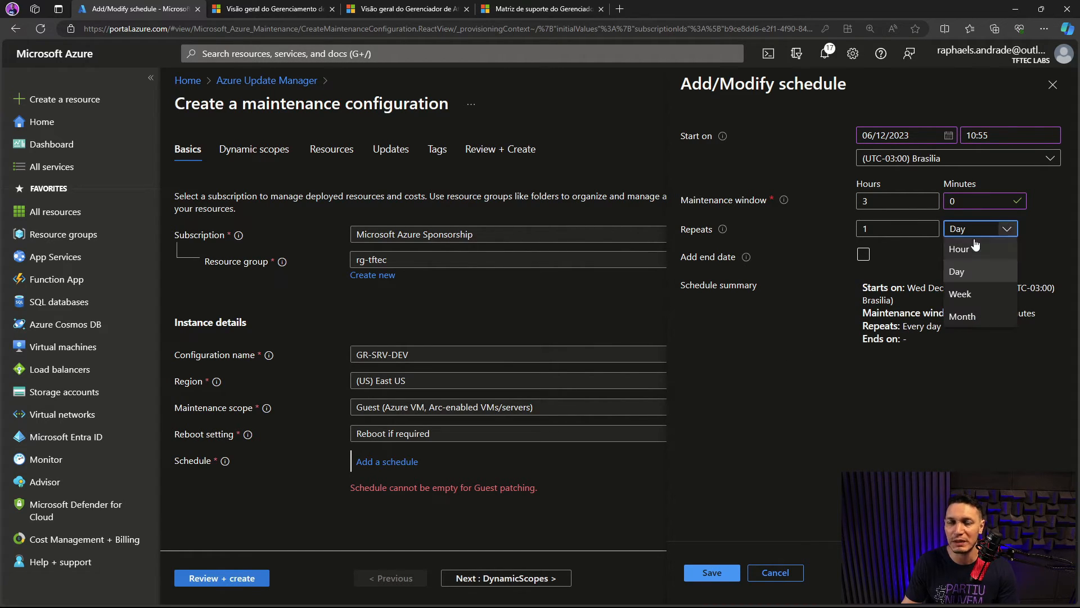
left_click(818, 323)
left_click(881, 226)
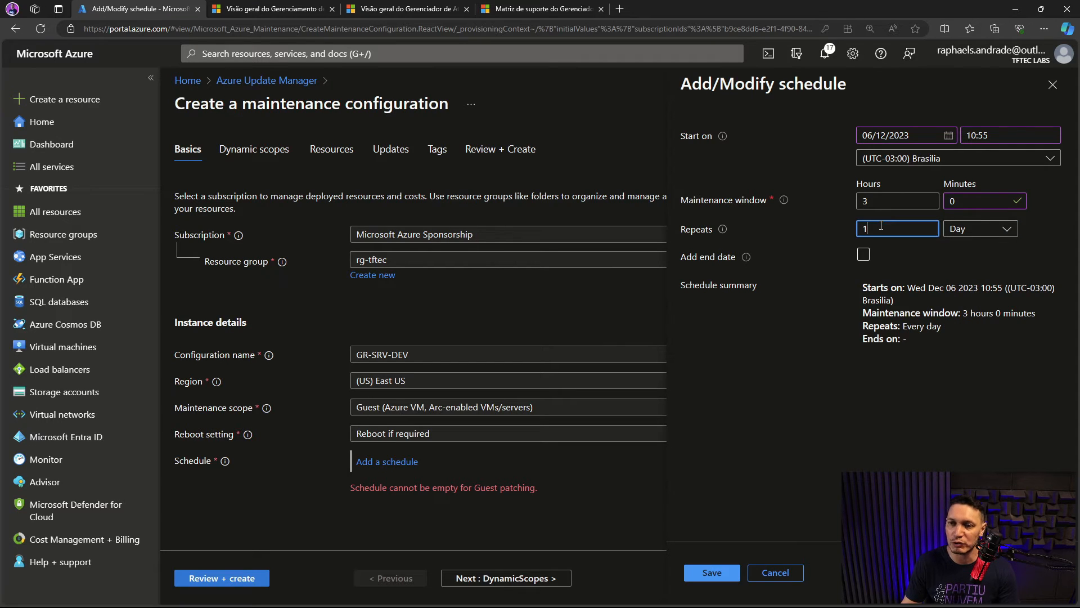
left_click(973, 229)
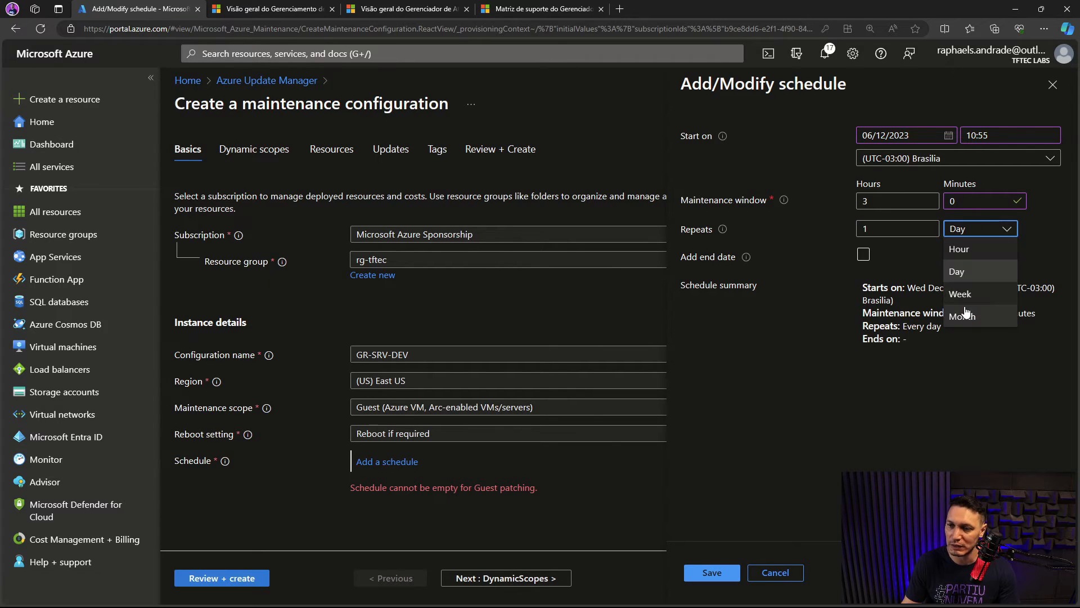
left_click(819, 333)
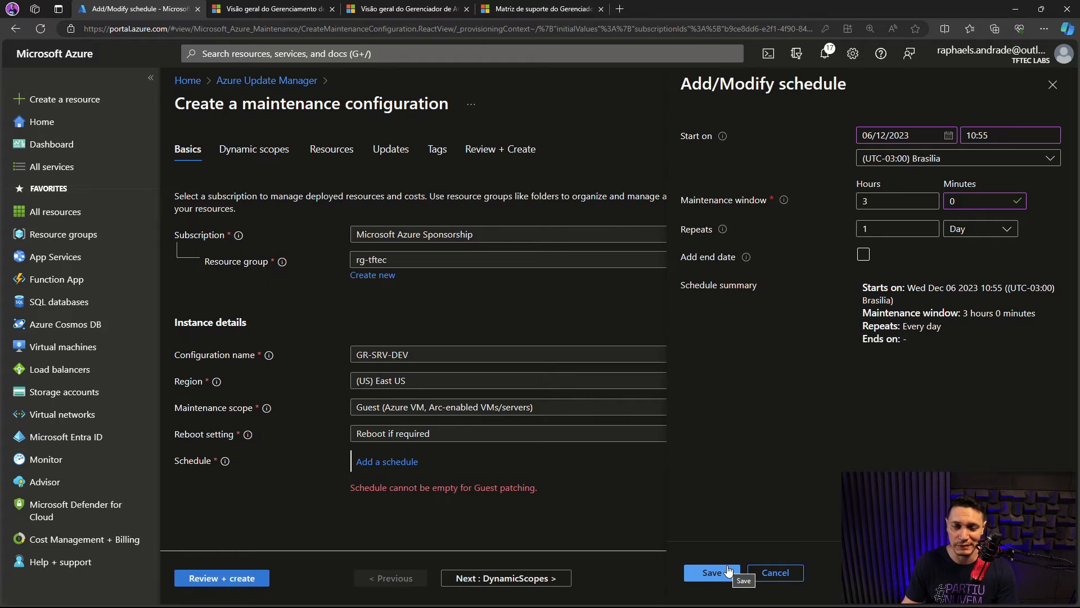
left_click(708, 577)
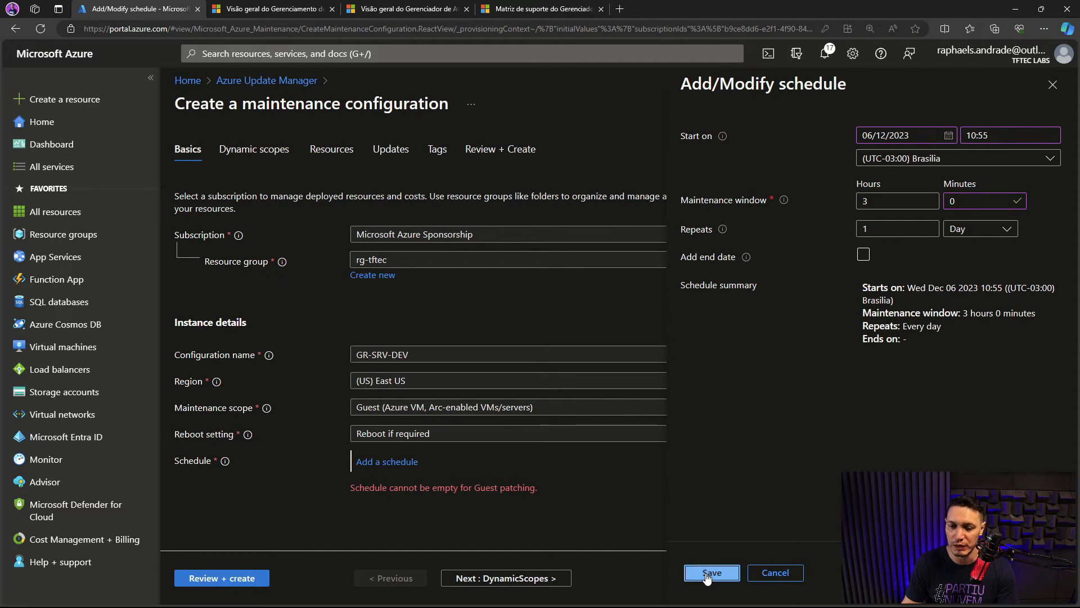
scroll(452, 455, "down", 1)
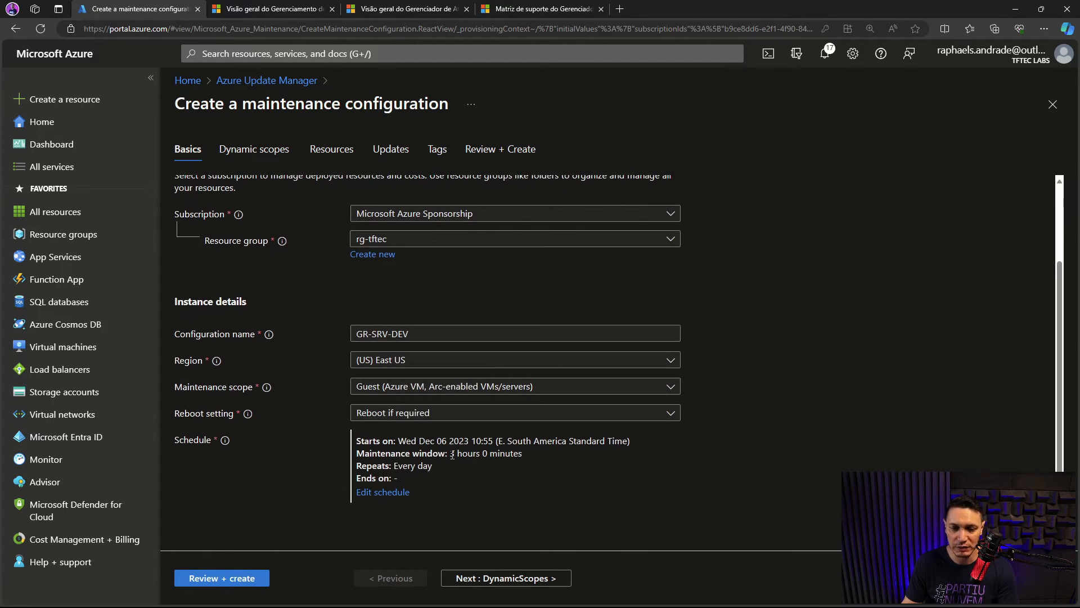
left_click(527, 578)
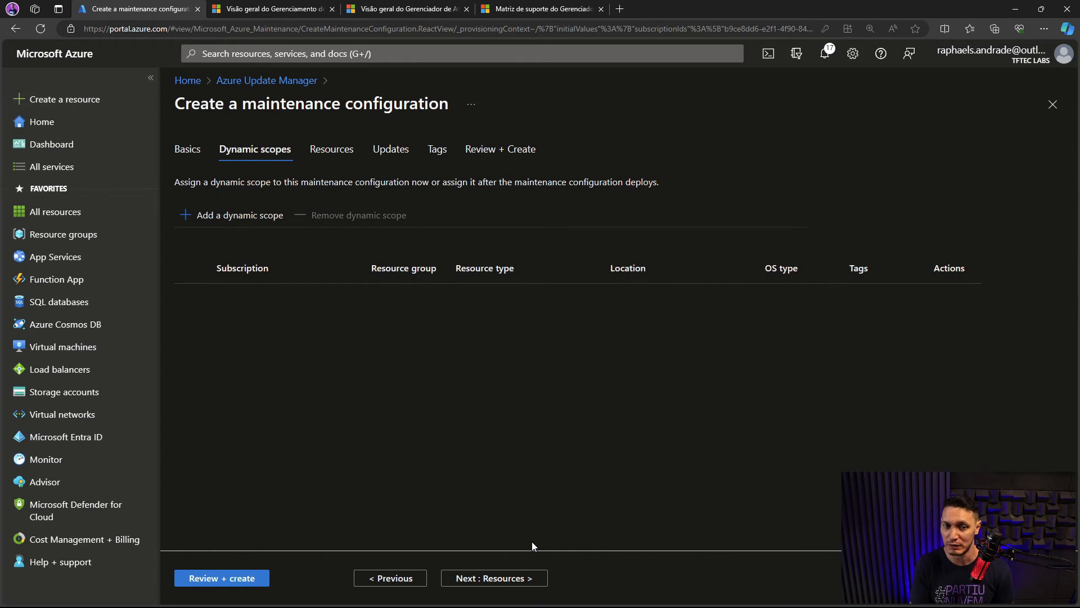
Open the virtual machines list in a separate browser tab and examine the tags of vm-win2022 and vm-win2022-02
right_click(71, 347)
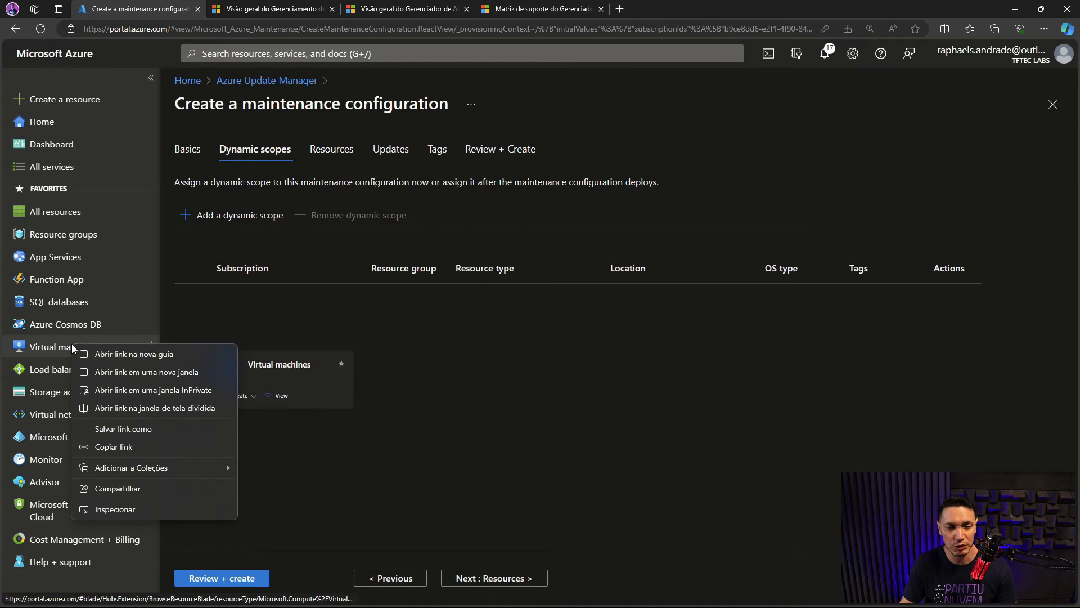
left_click(112, 352)
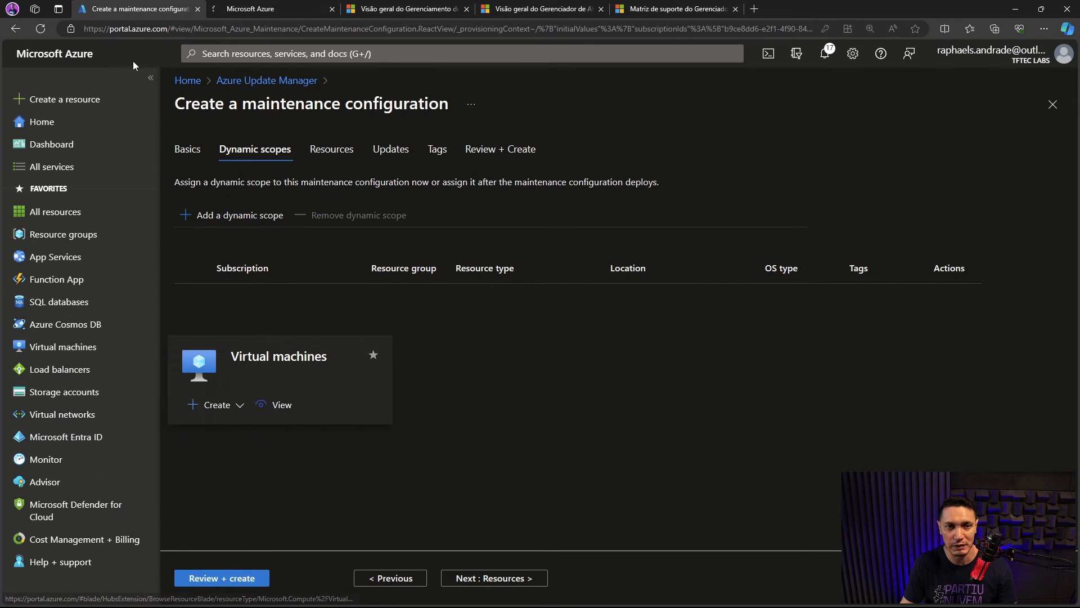
left_click(267, 7)
left_click(534, 278)
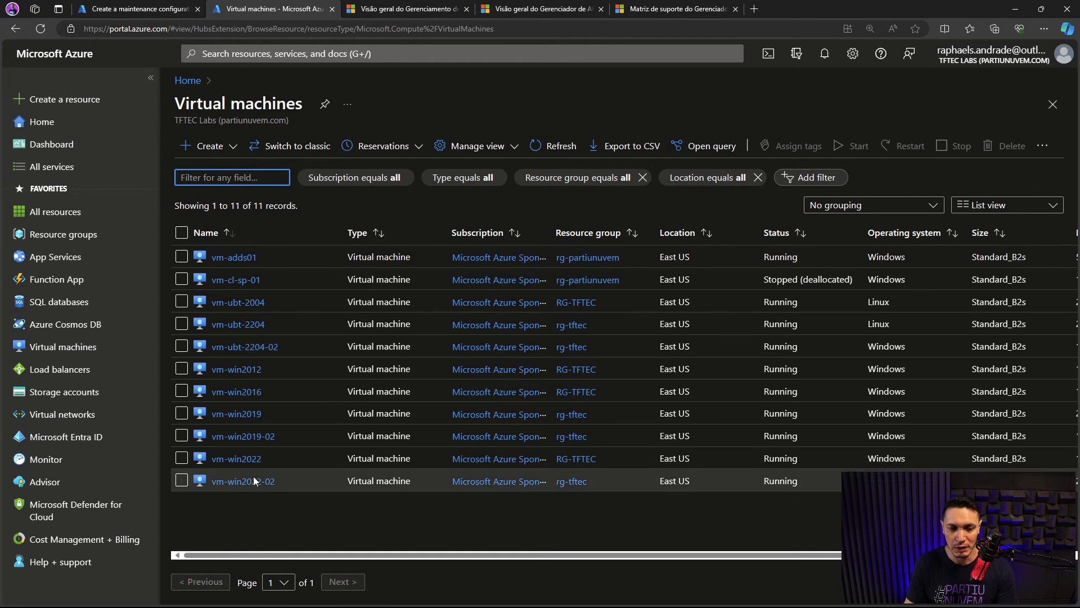
left_click(243, 459)
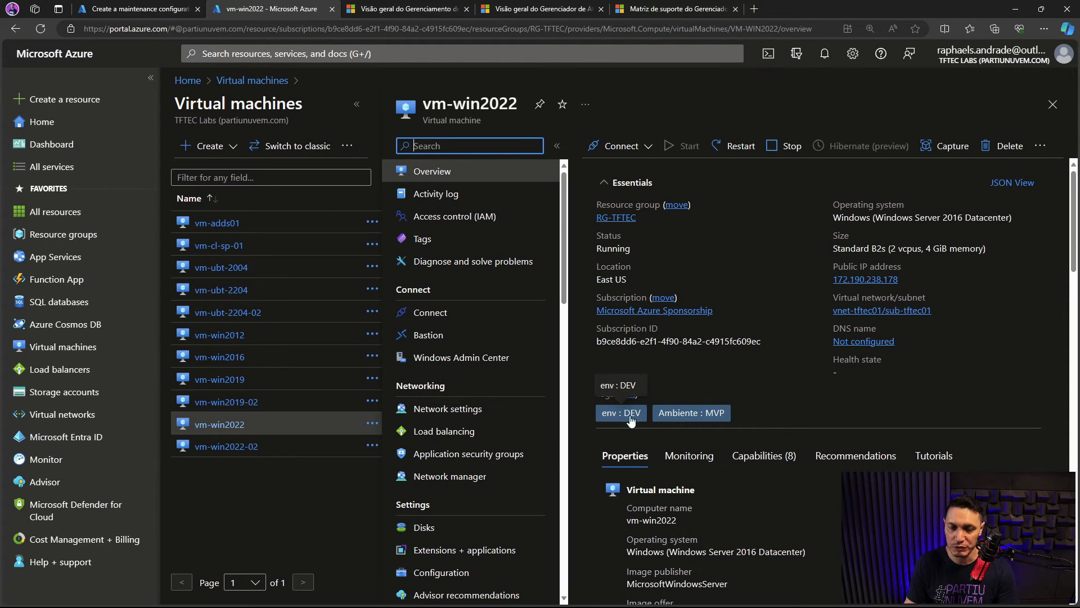
left_click(231, 450)
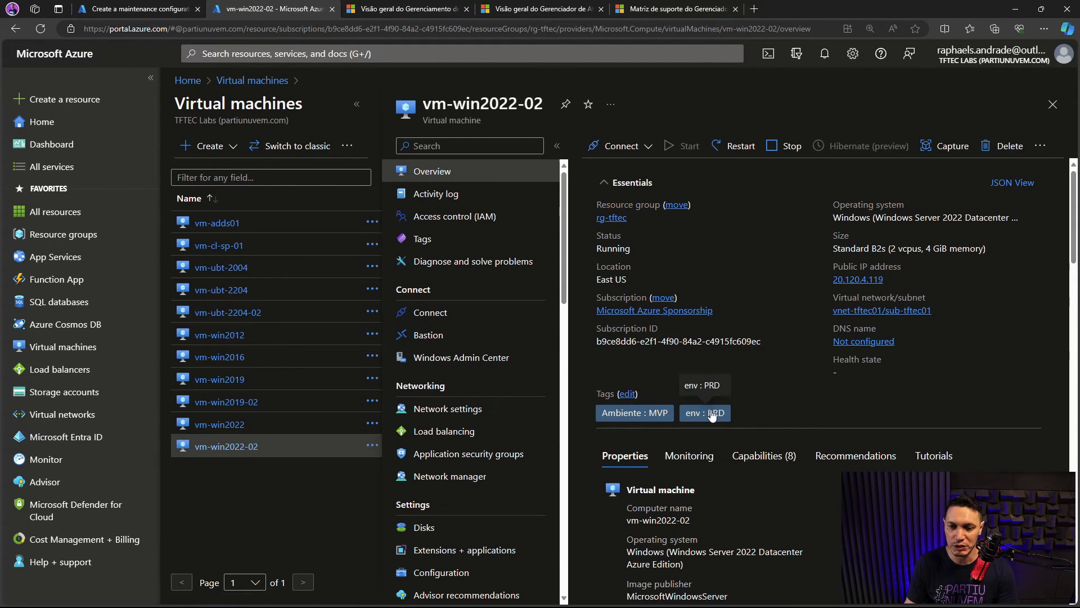
Return to the maintenance configuration, start a dynamic scope for the Microsoft Azure Sponsorship subscription and review its machine preview
left_click(120, 10)
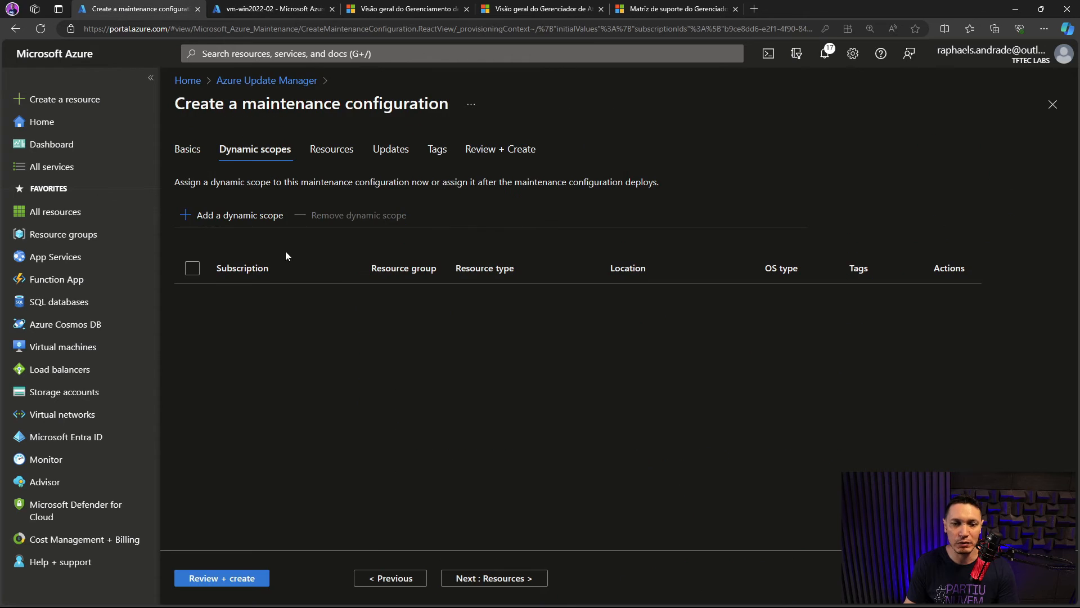
left_click(250, 216)
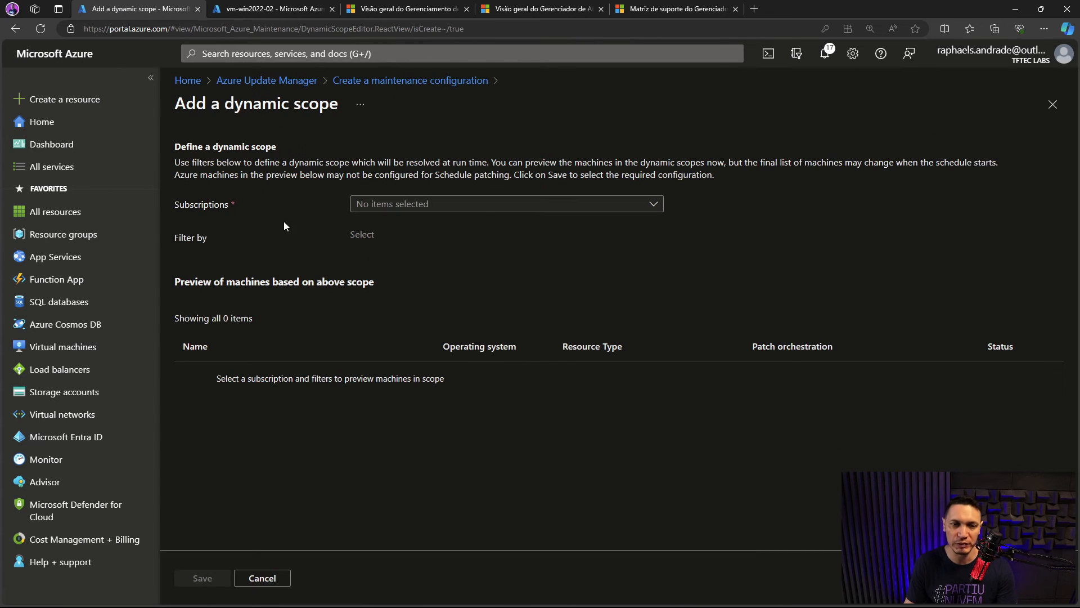
left_click(441, 204)
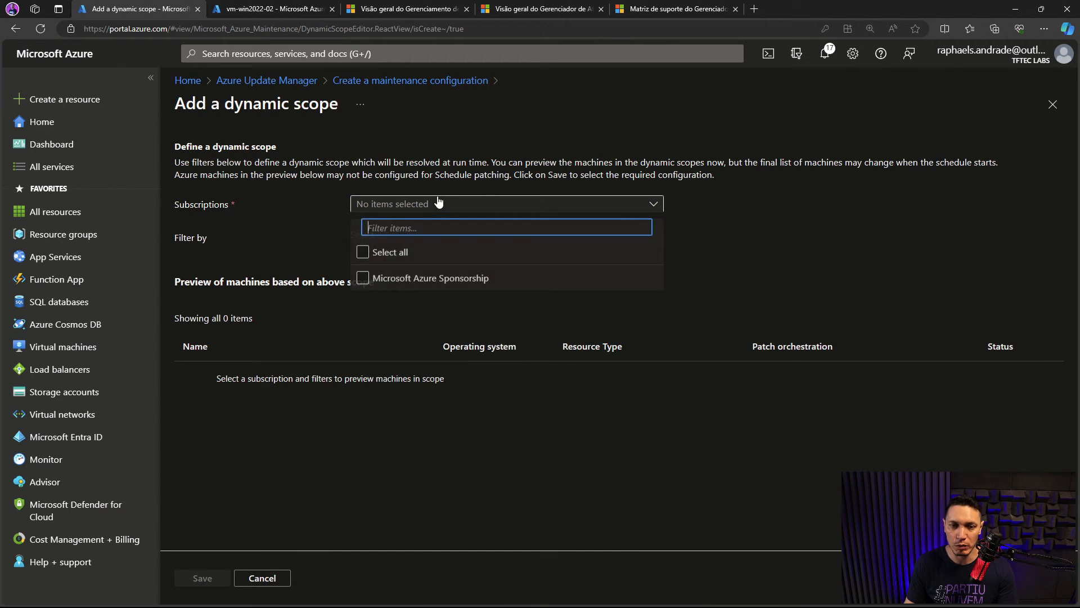
left_click(363, 279)
left_click(774, 257)
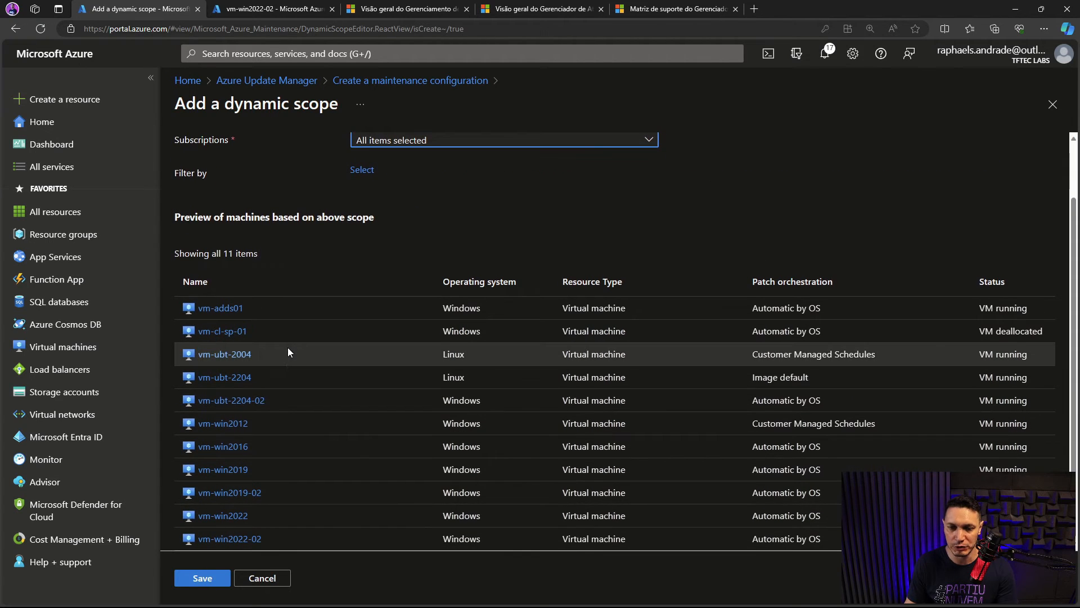
scroll(276, 338, "down", 1)
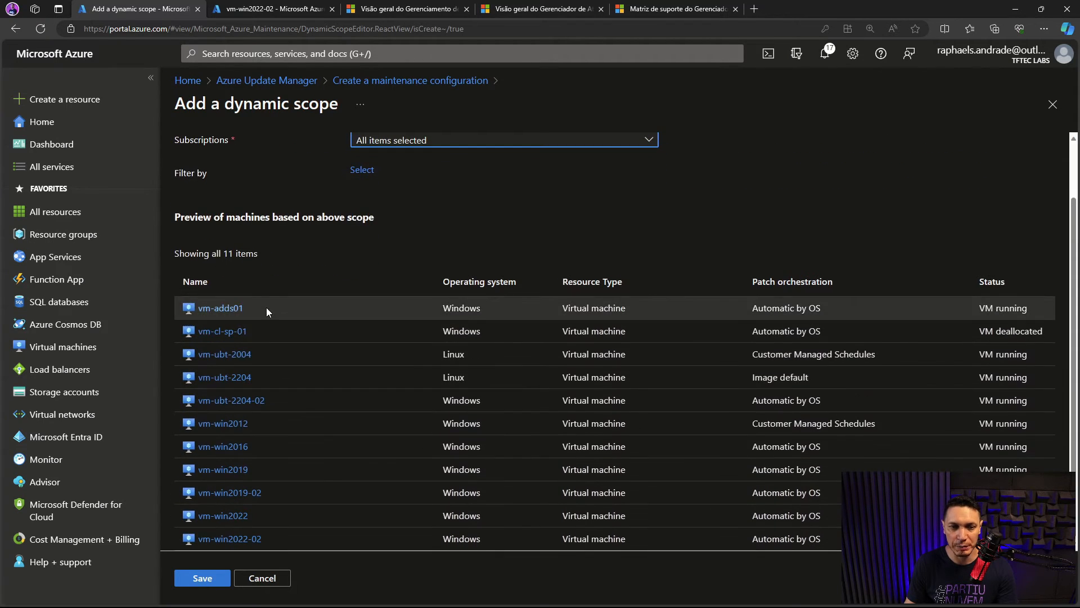
scroll(277, 308, "up", 1)
scroll(326, 495, "down", 1)
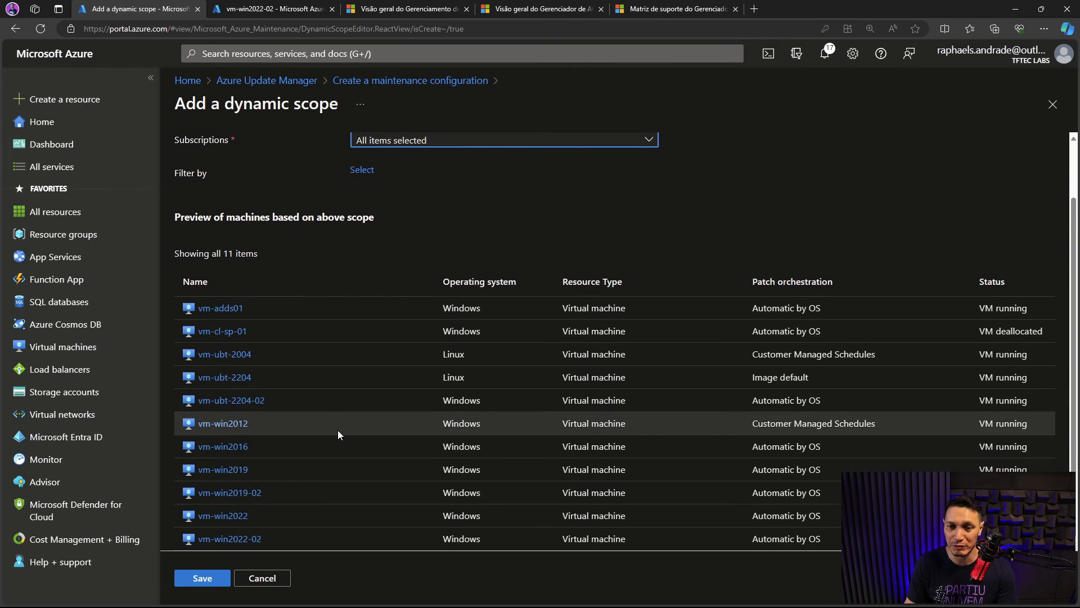
scroll(338, 430, "up", 1)
Open the dynamic scope's filters and review the available resource types, locations and OS types
left_click(363, 233)
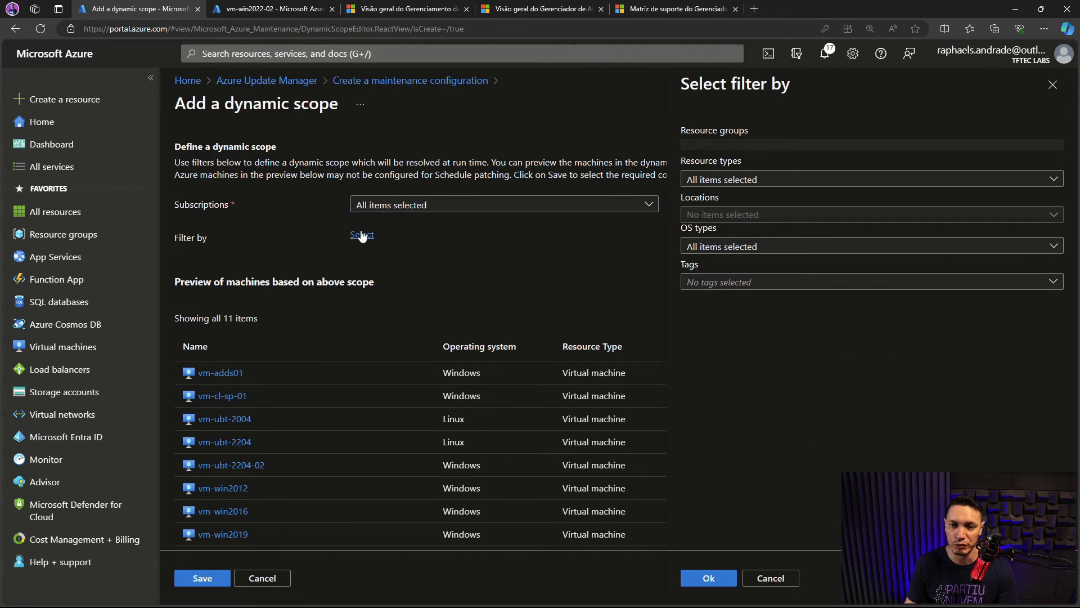
left_click(883, 186)
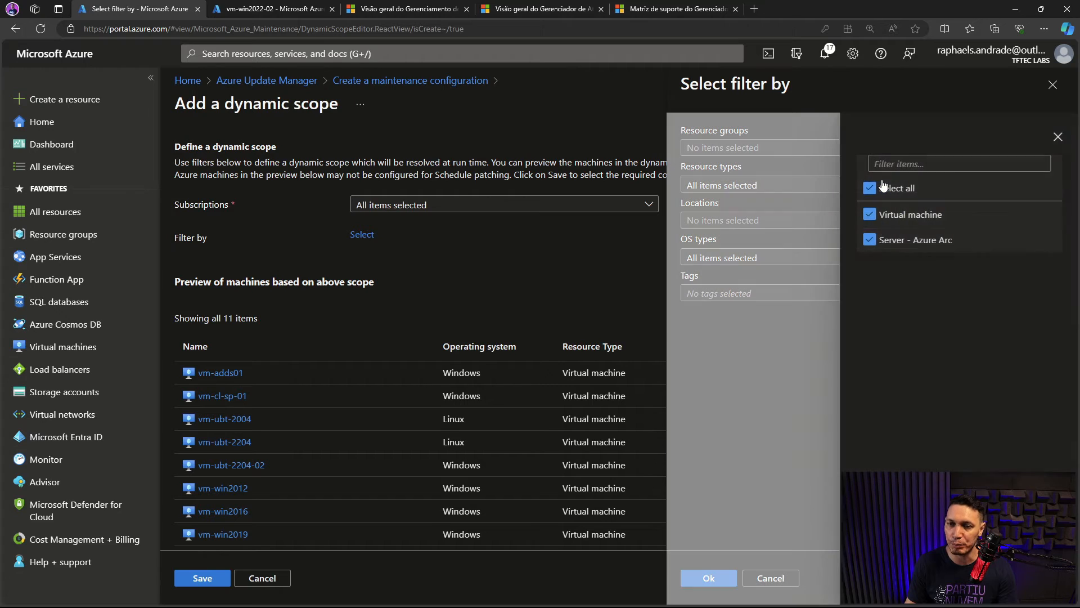
left_click(1057, 138)
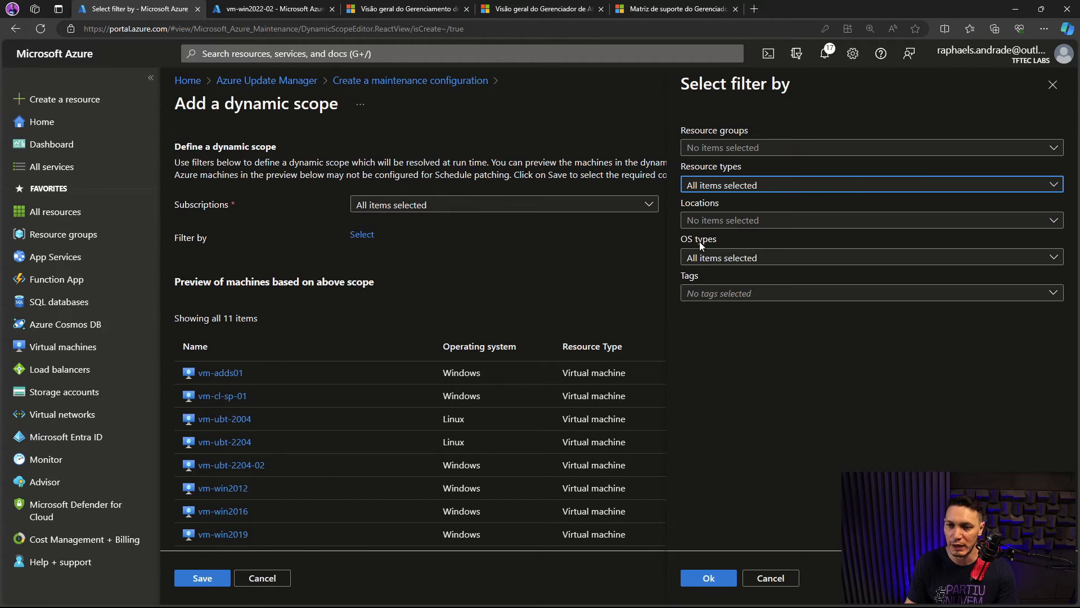
left_click(782, 187)
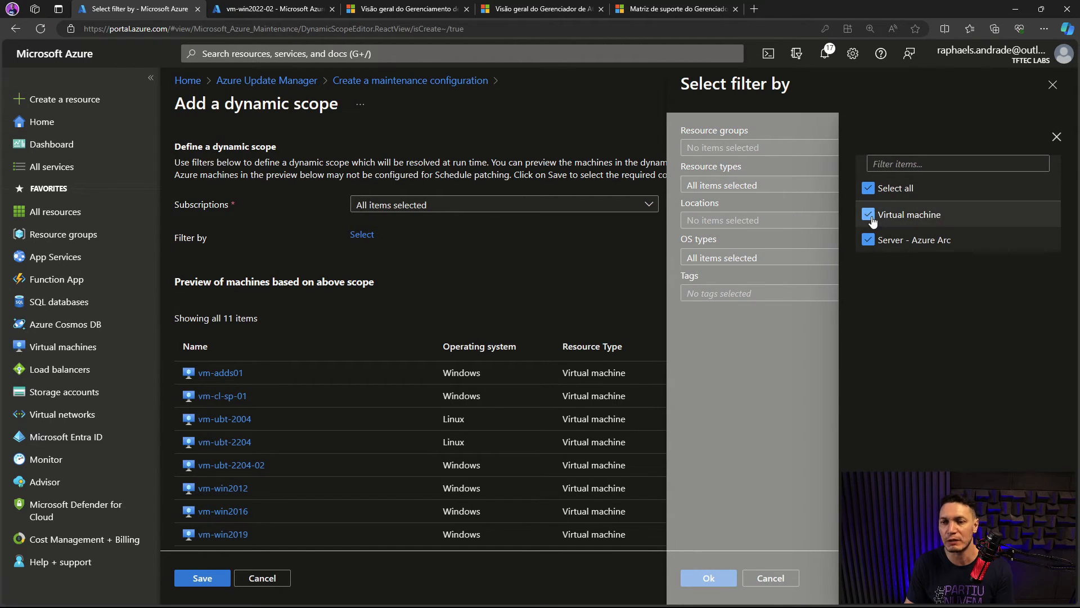
left_click(1057, 137)
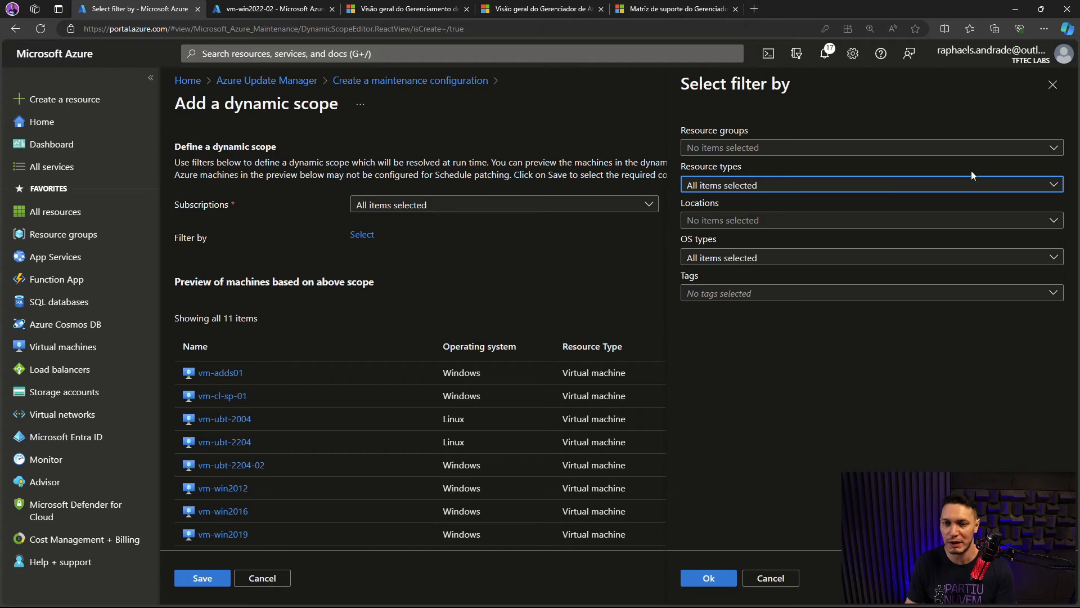
left_click(752, 221)
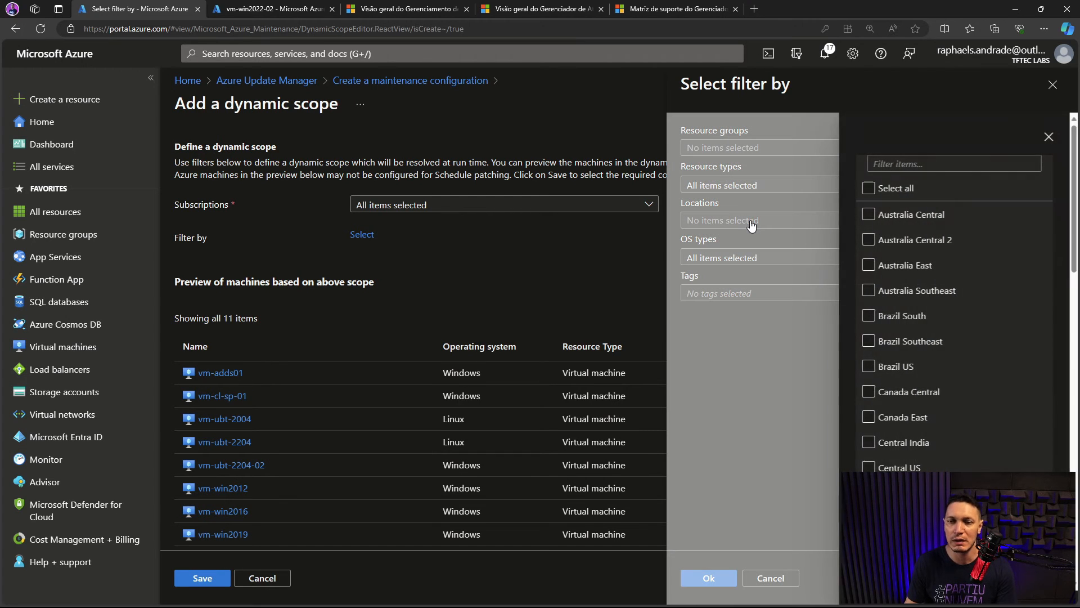
left_click(1048, 137)
left_click(754, 258)
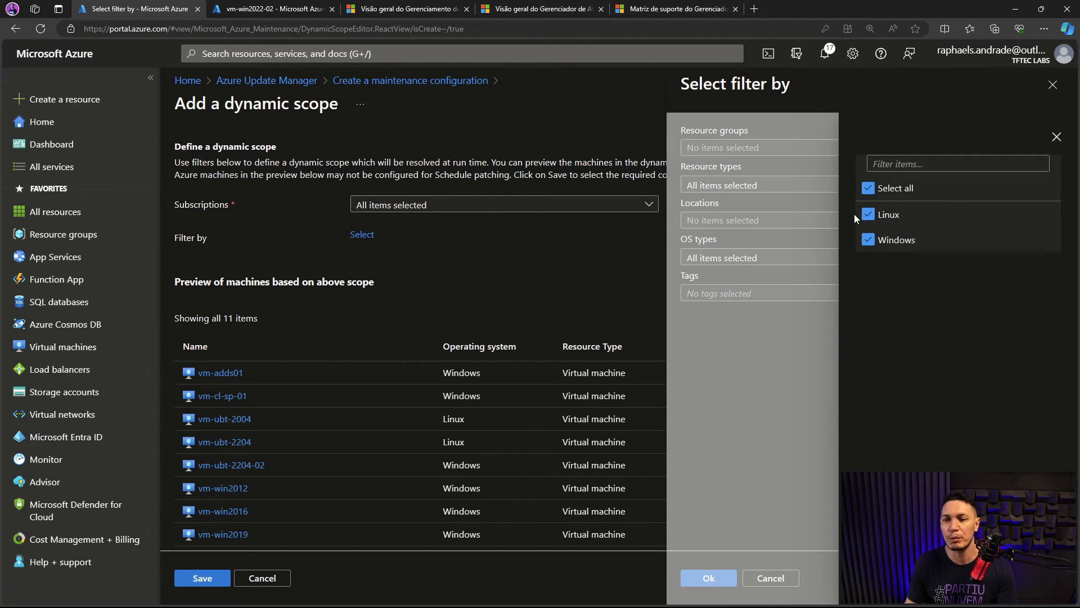
left_click(1056, 137)
Filter the dynamic scope to machines matching the tag env with value DEV and apply the filters
left_click(1050, 295)
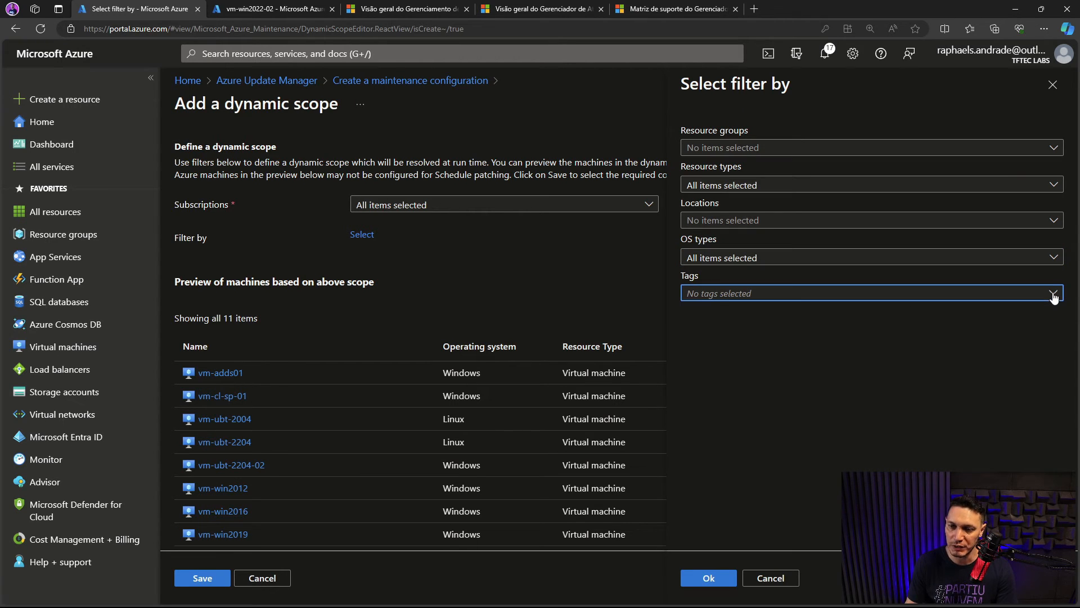
left_click(826, 393)
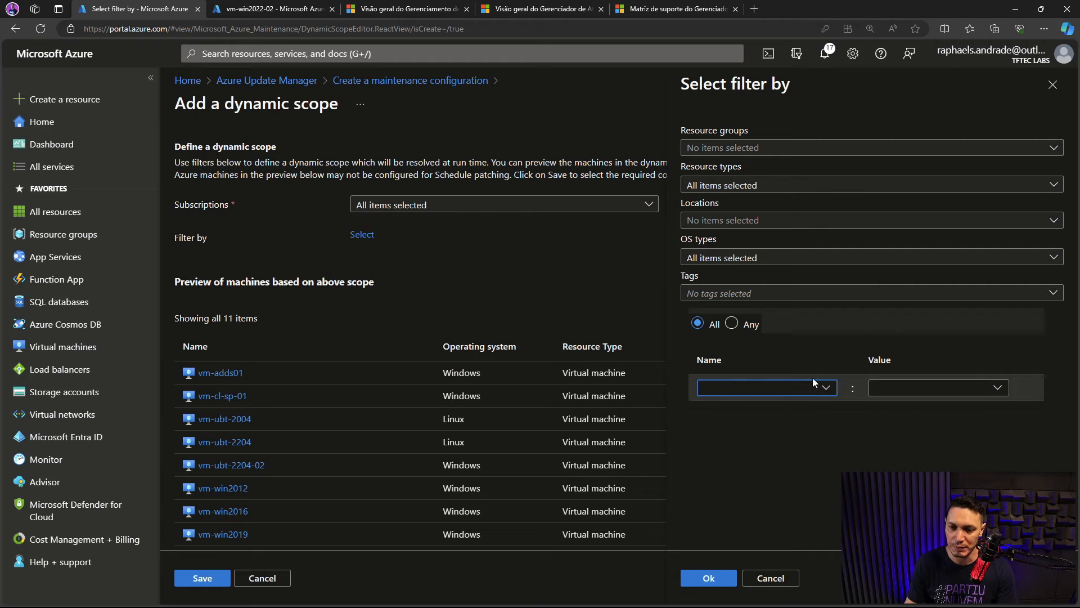
left_click(778, 402)
left_click(826, 387)
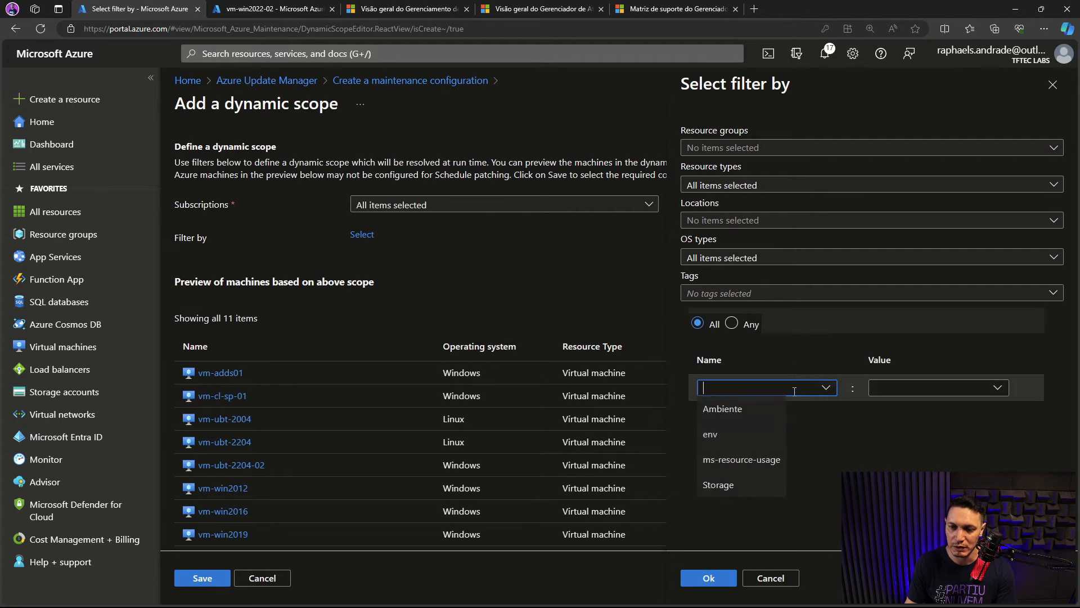
left_click(731, 434)
left_click(995, 388)
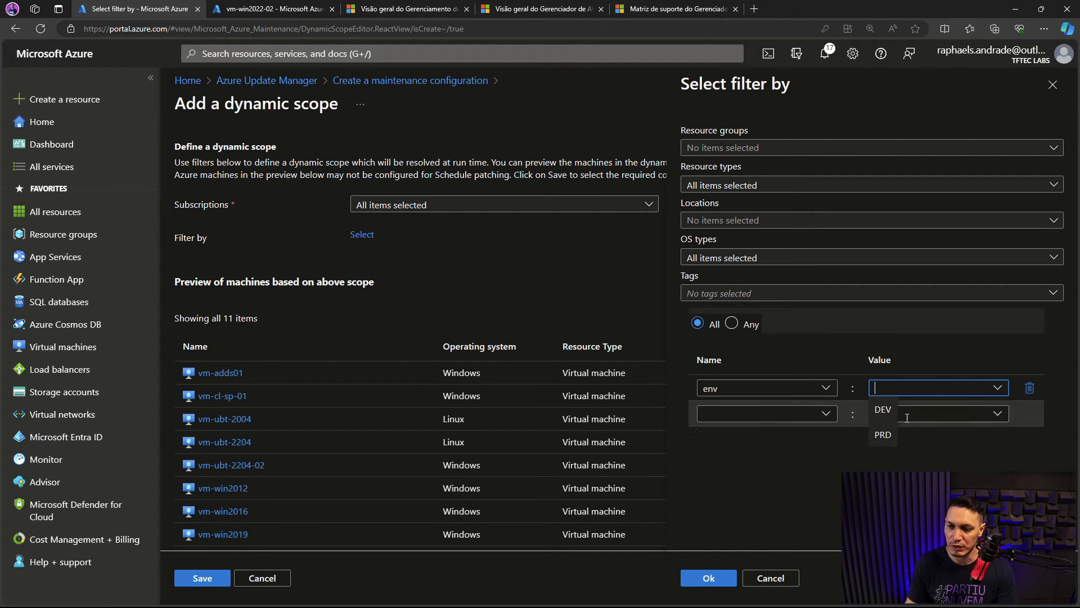
left_click(882, 411)
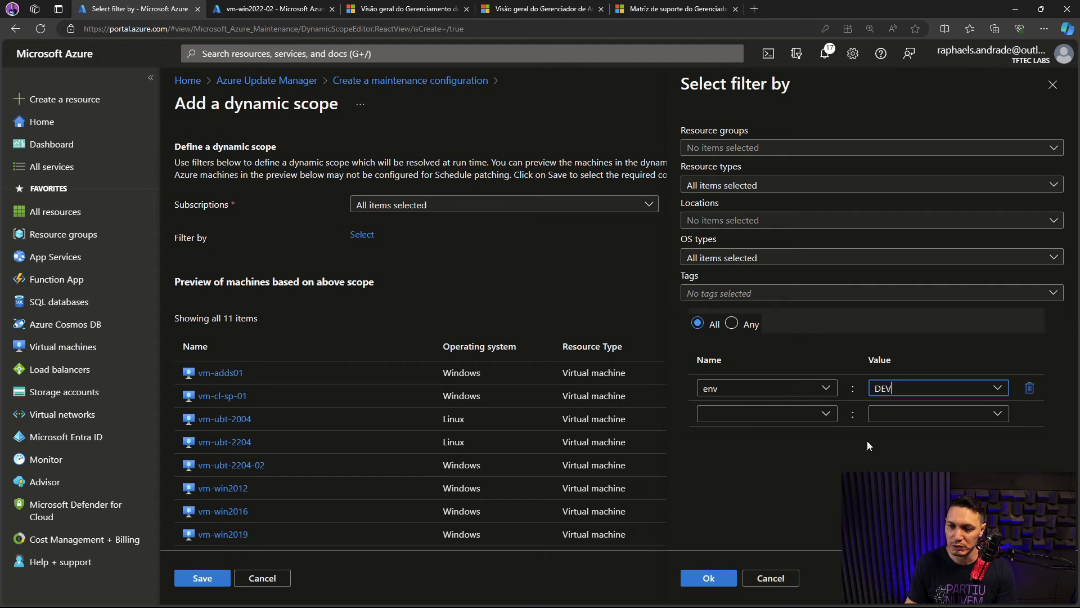
left_click(707, 579)
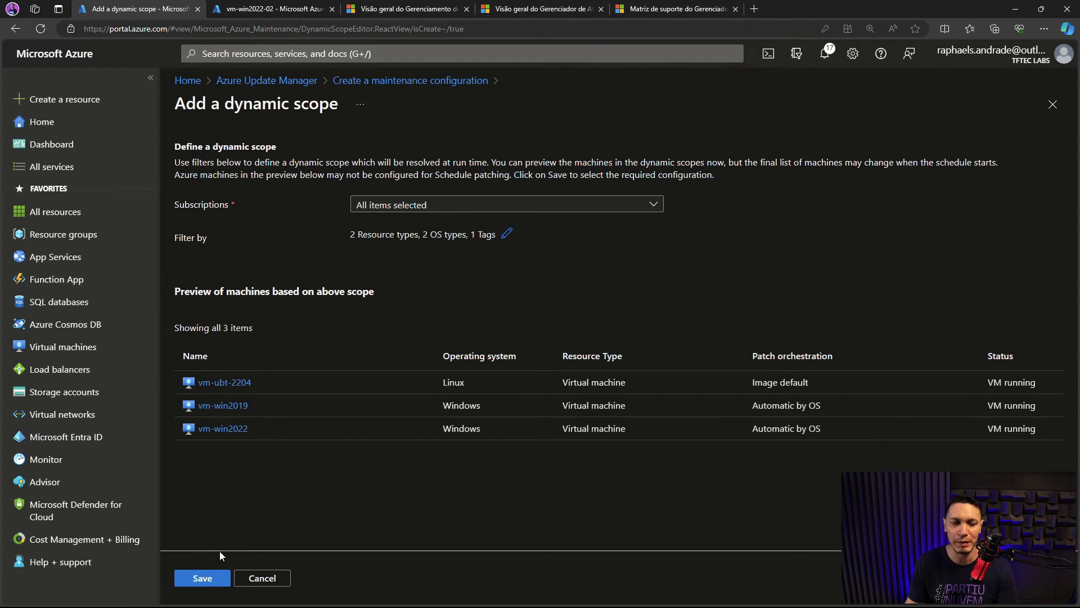
Save the dynamic scope, changing the required options for schedule support on vm-ubt-2204, vm-win2019 and vm-win2022
left_click(202, 579)
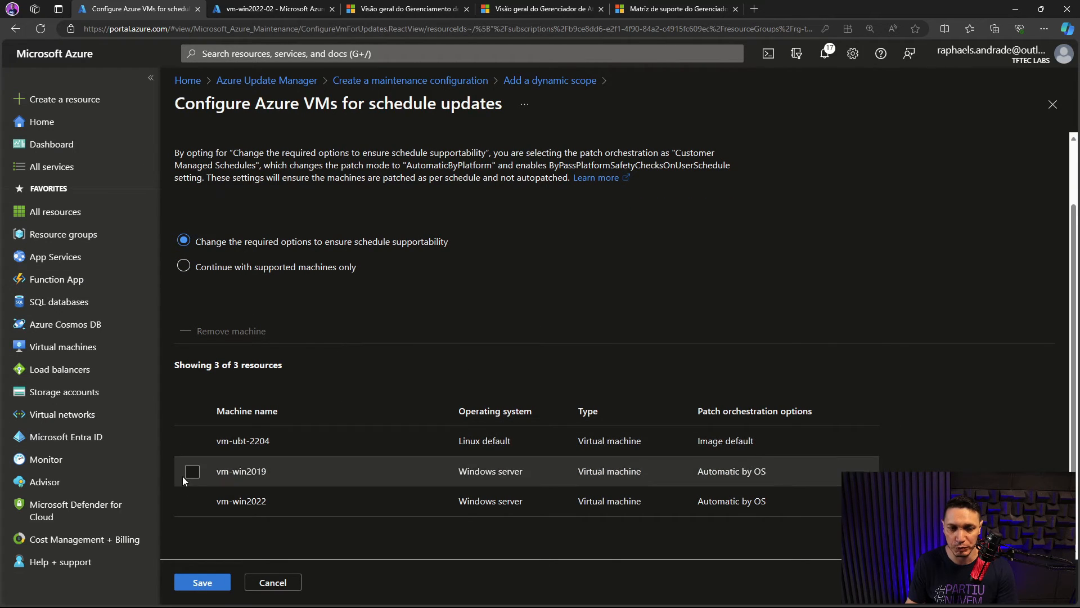
left_click(192, 413)
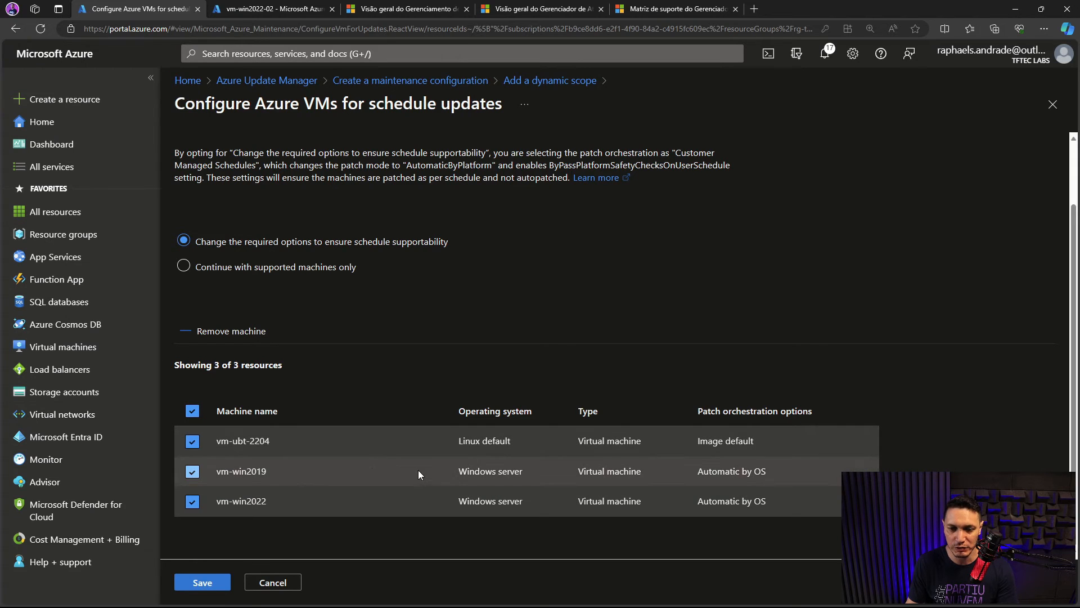
left_click(200, 583)
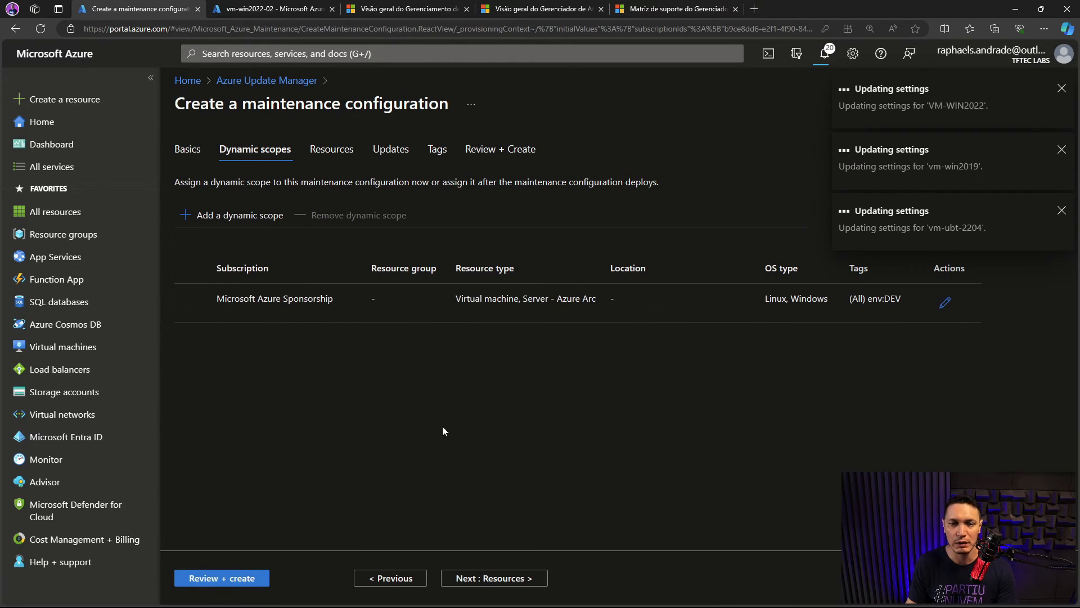
Review the individually assignable resources without adding any, and continue to the update classification settings
left_click(490, 578)
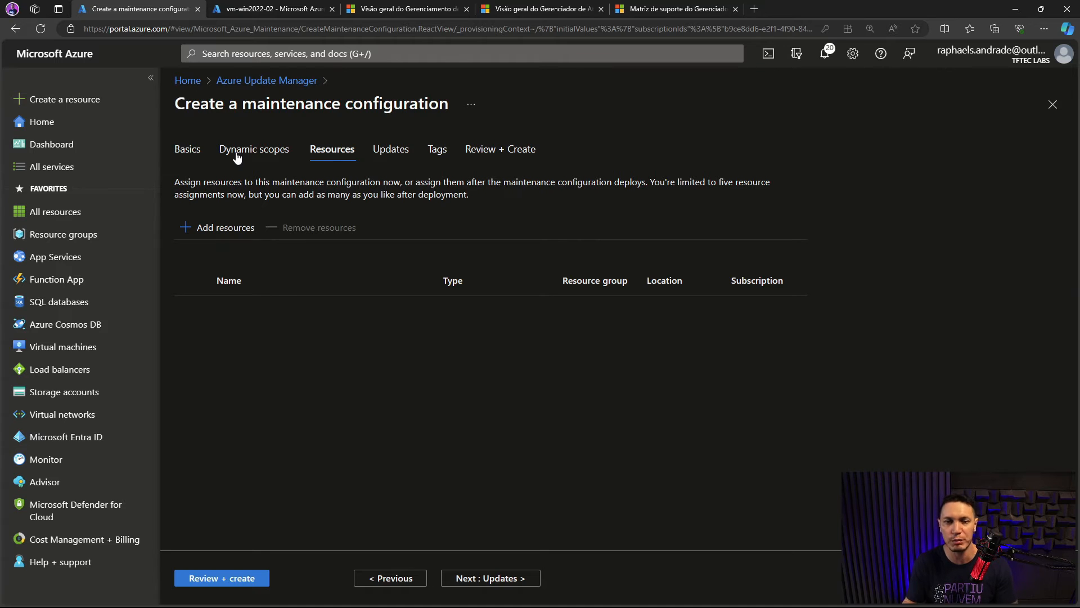
left_click(232, 227)
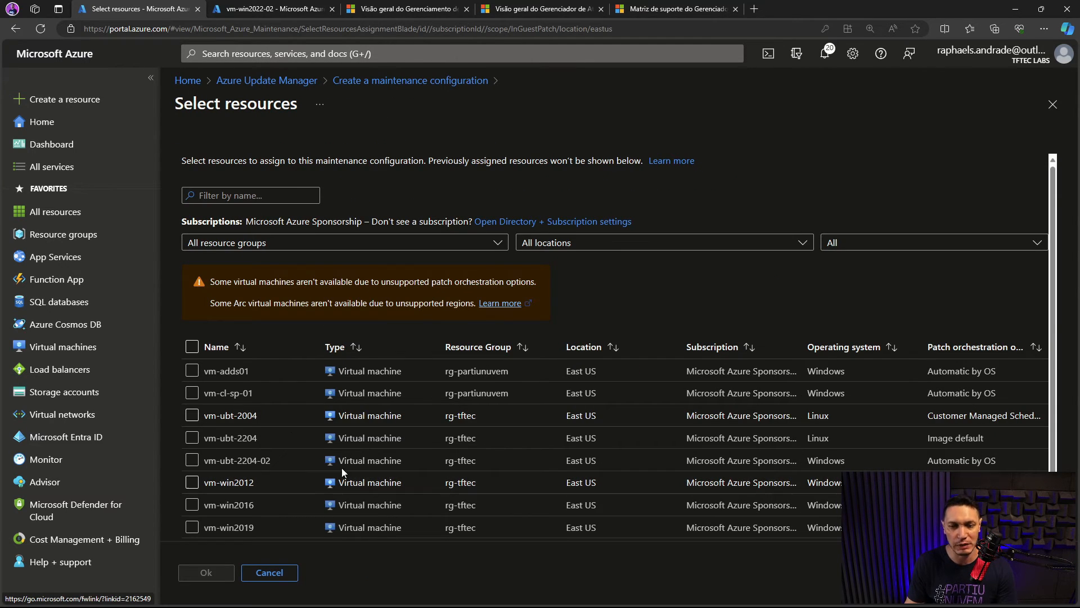
left_click(270, 572)
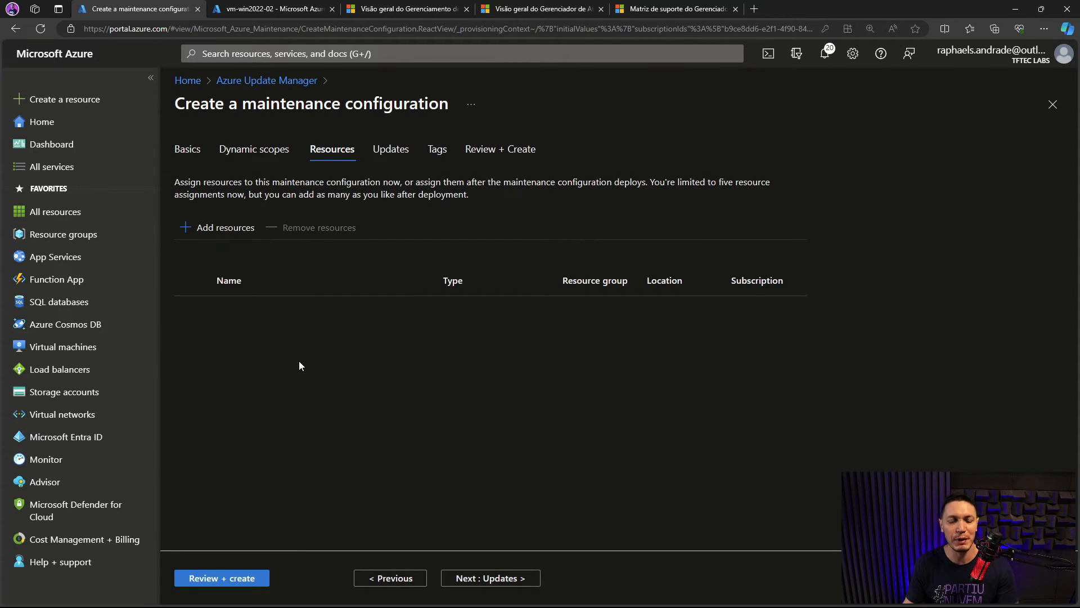
left_click(490, 579)
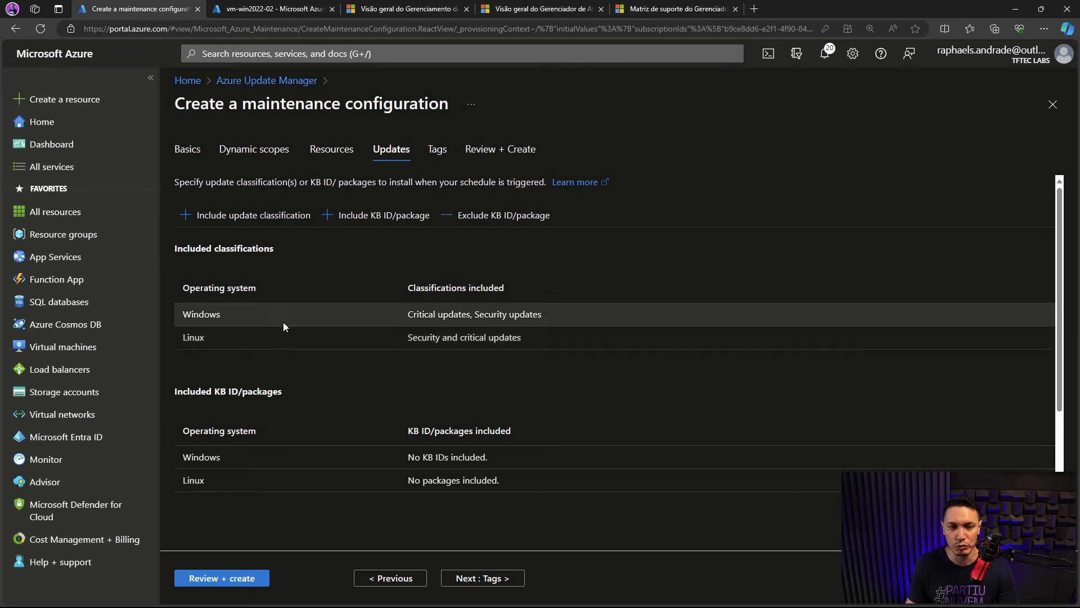
Include all Linux update classifications, and add Update rollups, Feature packs and Service packs to the Windows classifications
left_click(223, 218)
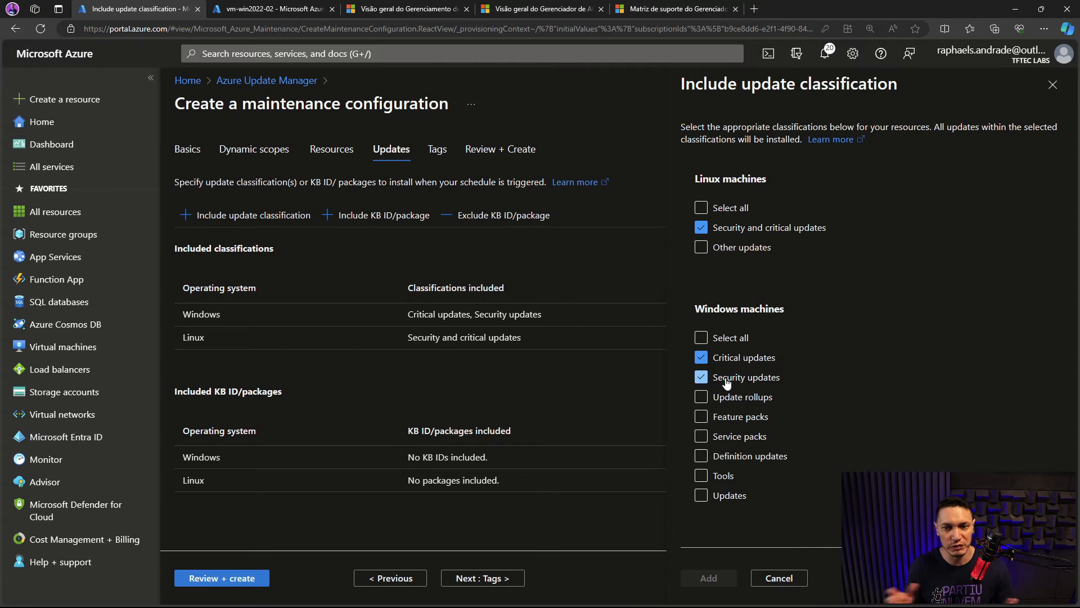
left_click(712, 209)
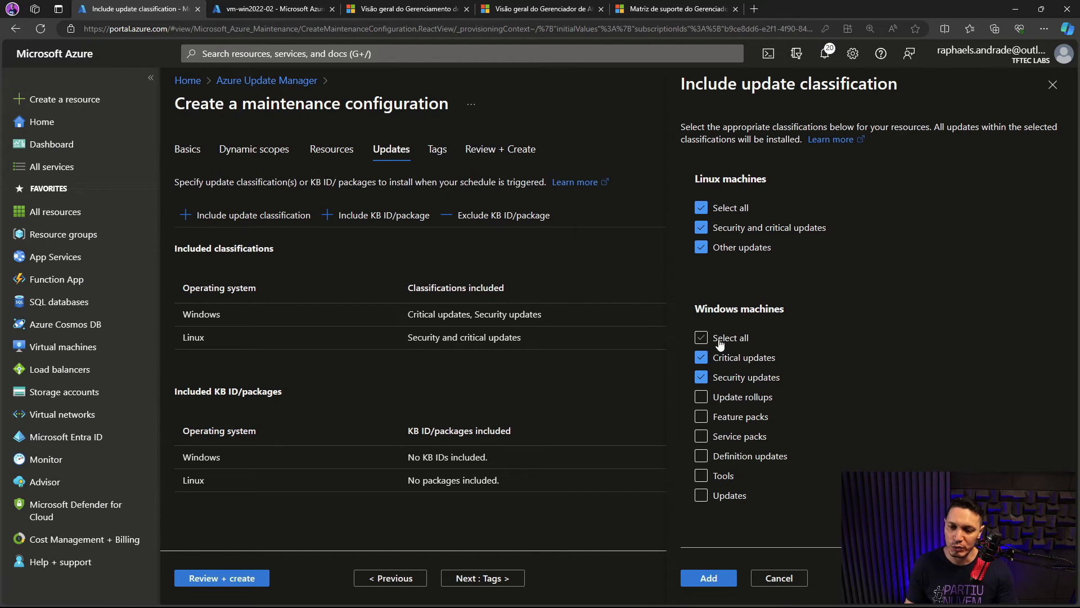
left_click(702, 437)
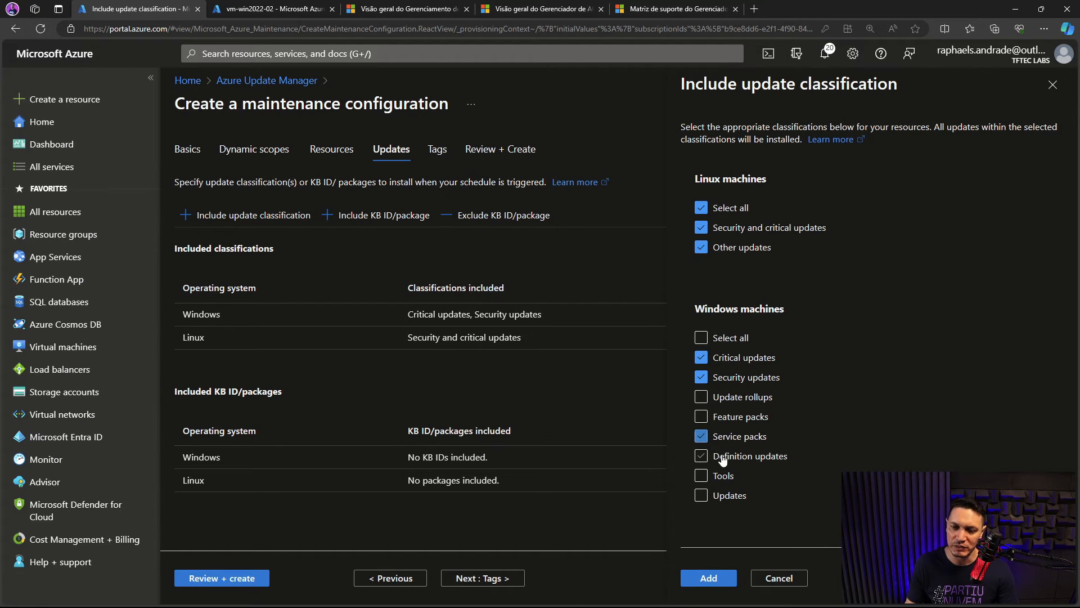
left_click(702, 417)
left_click(701, 396)
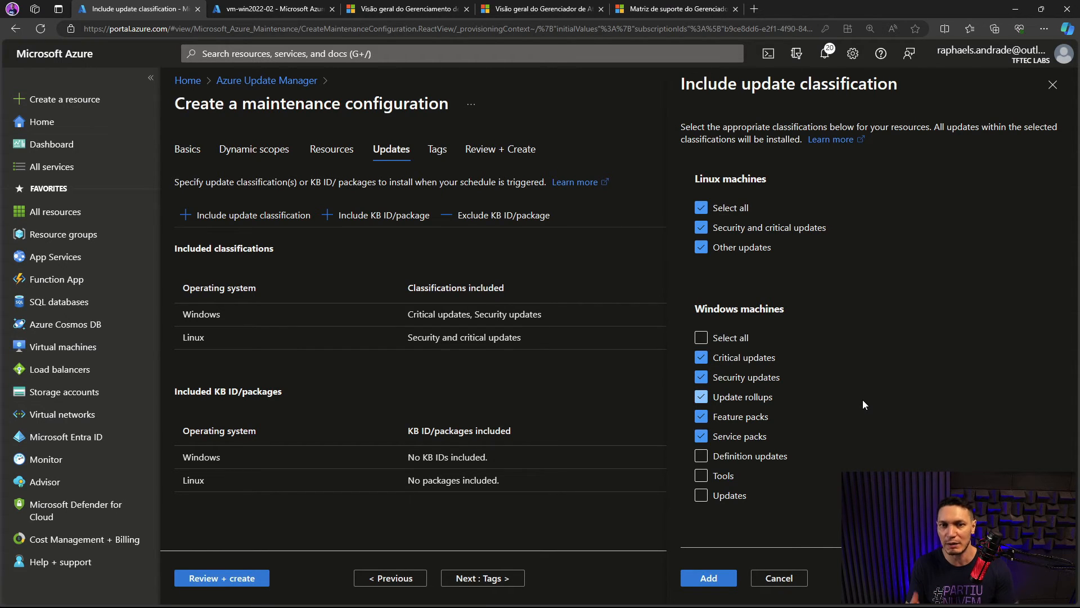
left_click(709, 577)
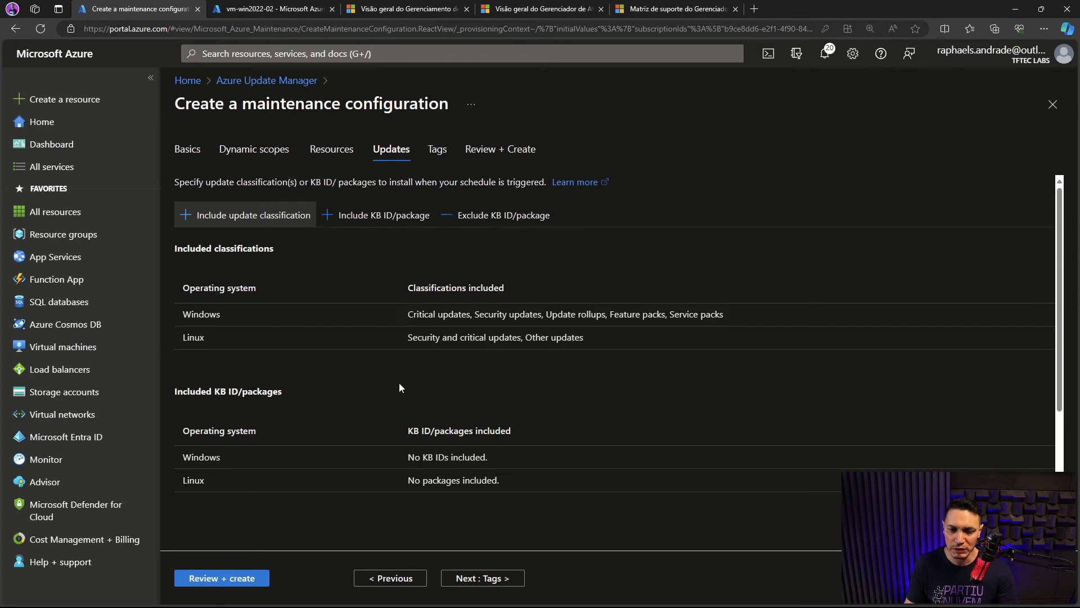
Tag the maintenance configuration with the name env and the value Update-DEV
left_click(480, 578)
left_click(235, 255)
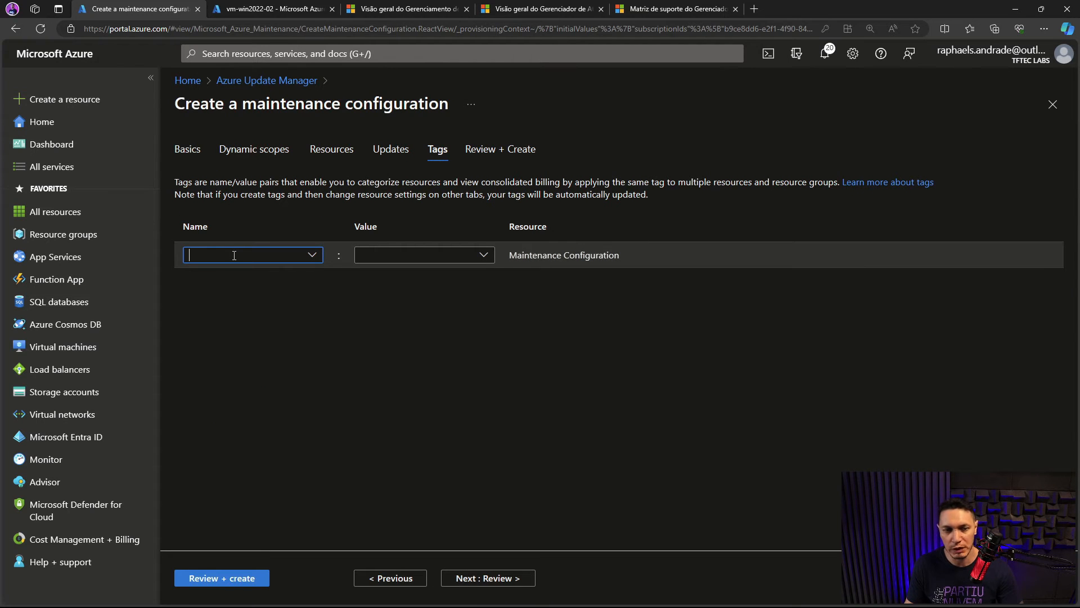
left_click(312, 256)
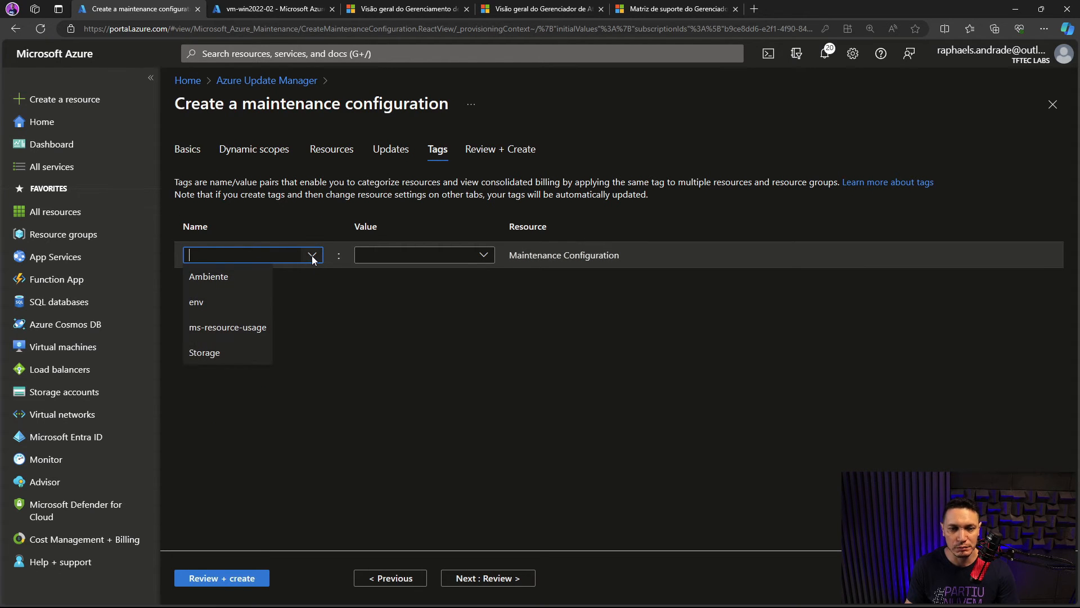
left_click(204, 302)
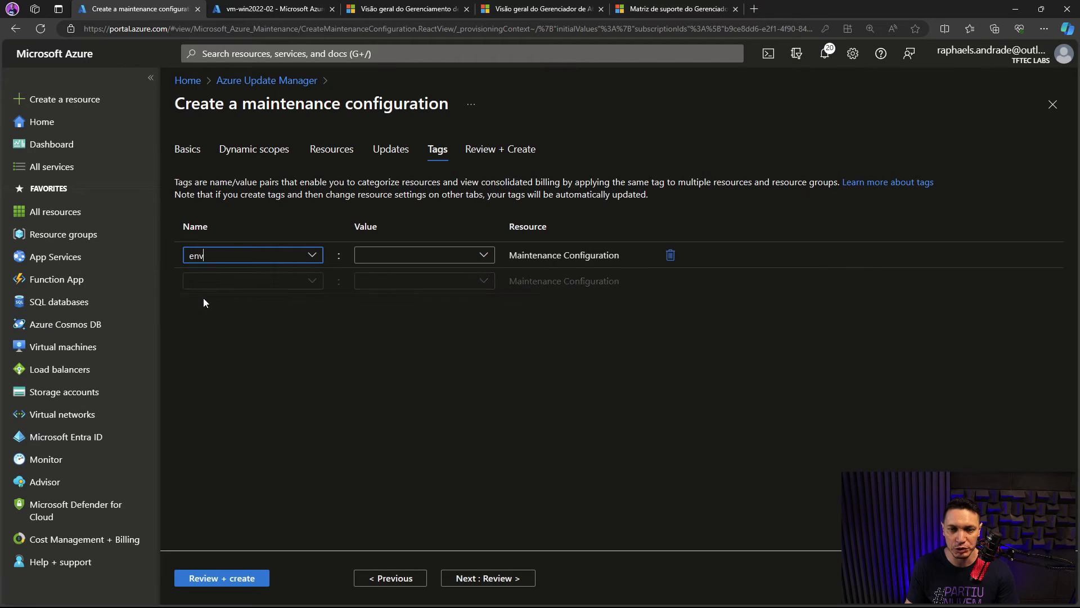
left_click(484, 254)
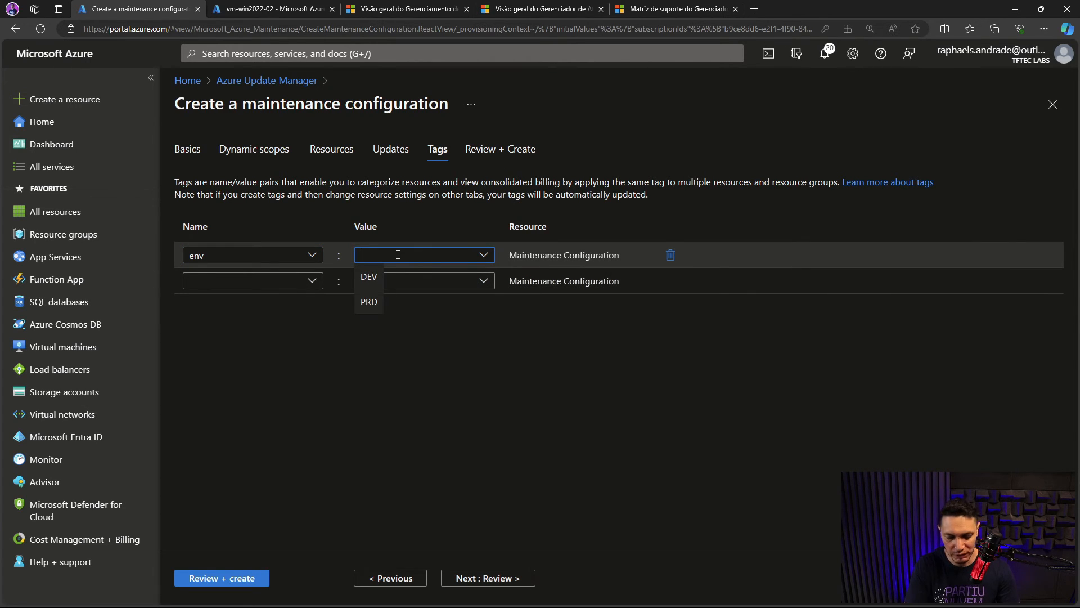
type("UPdate")
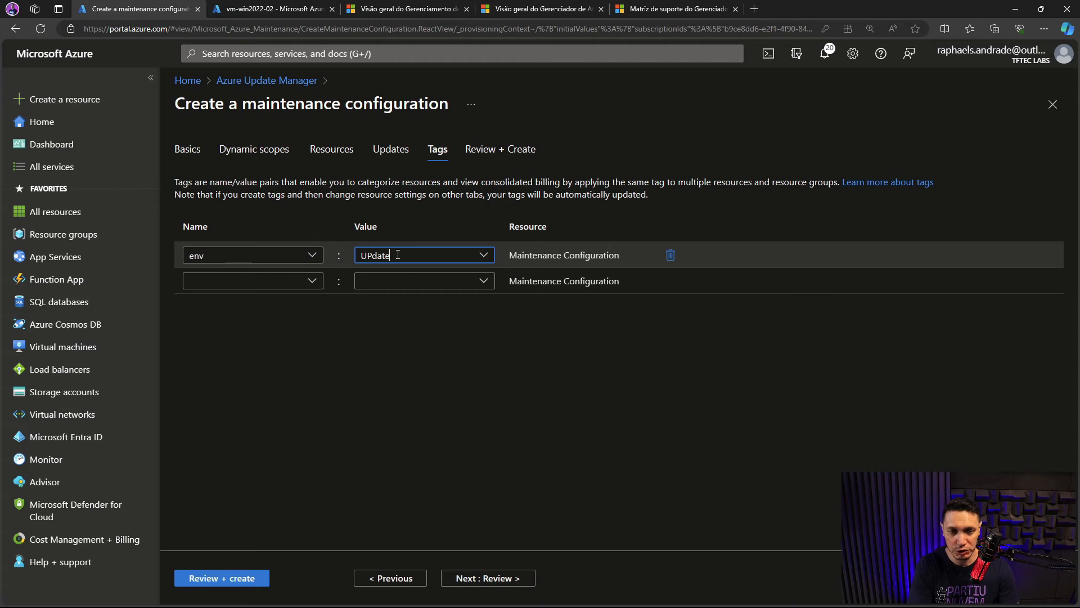
key("BackSpace")
key("BackSpace")
key("BackSpace")
key("BackSpace")
key("BackSpace")
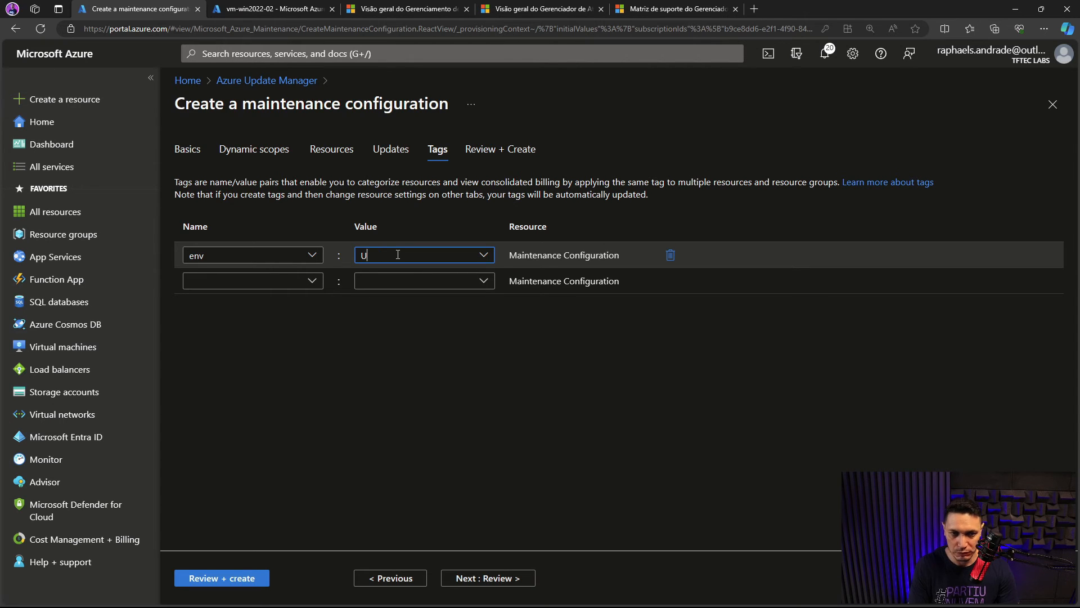
type("p")
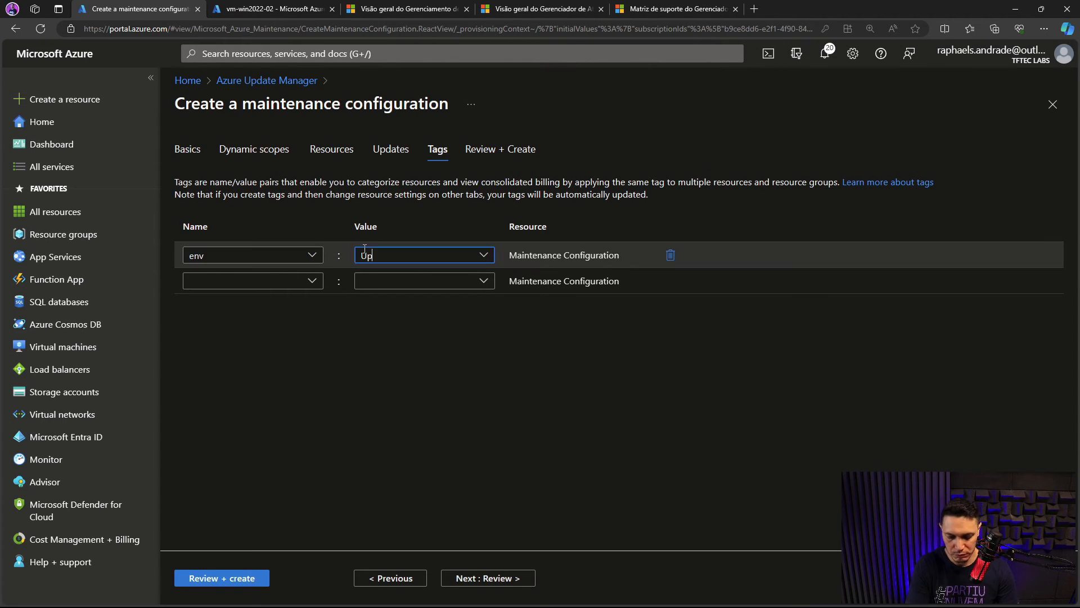
type("date-DEV")
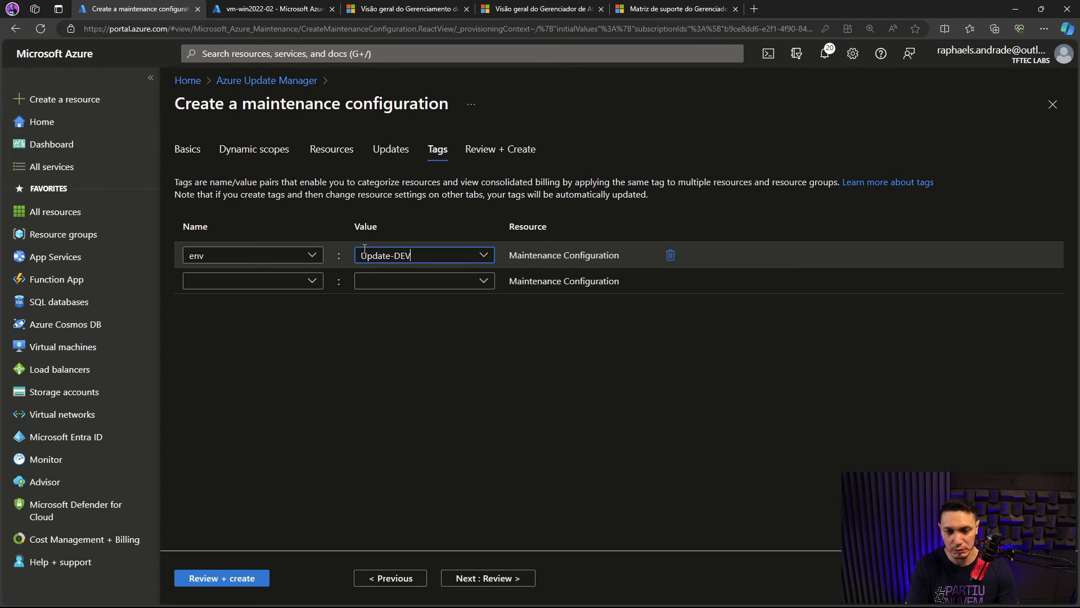
Review the GR-SRV-DEV maintenance configuration and create it
left_click(497, 579)
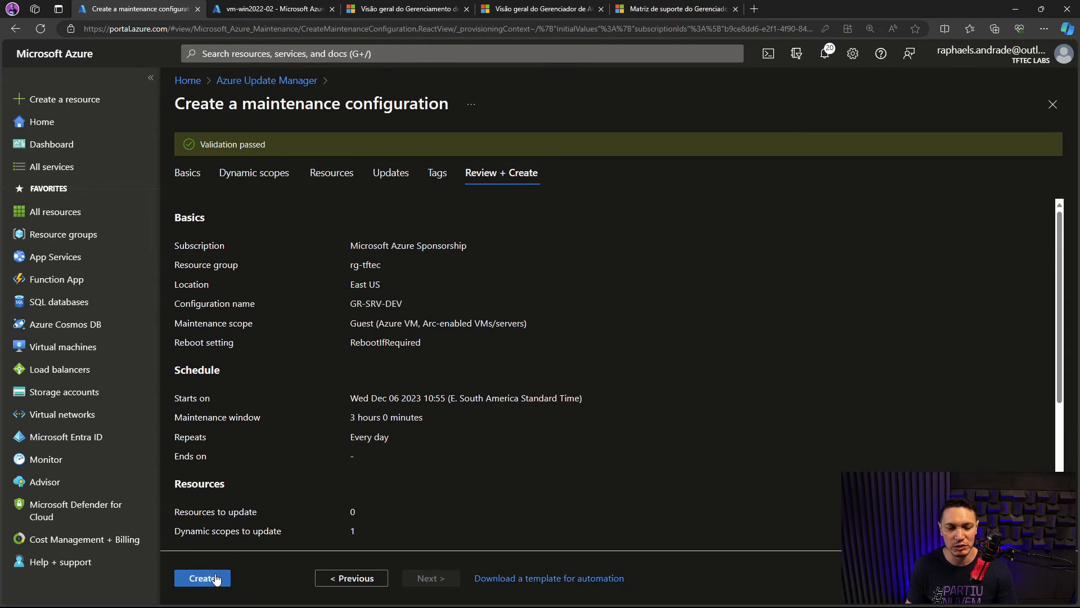
left_click(225, 575)
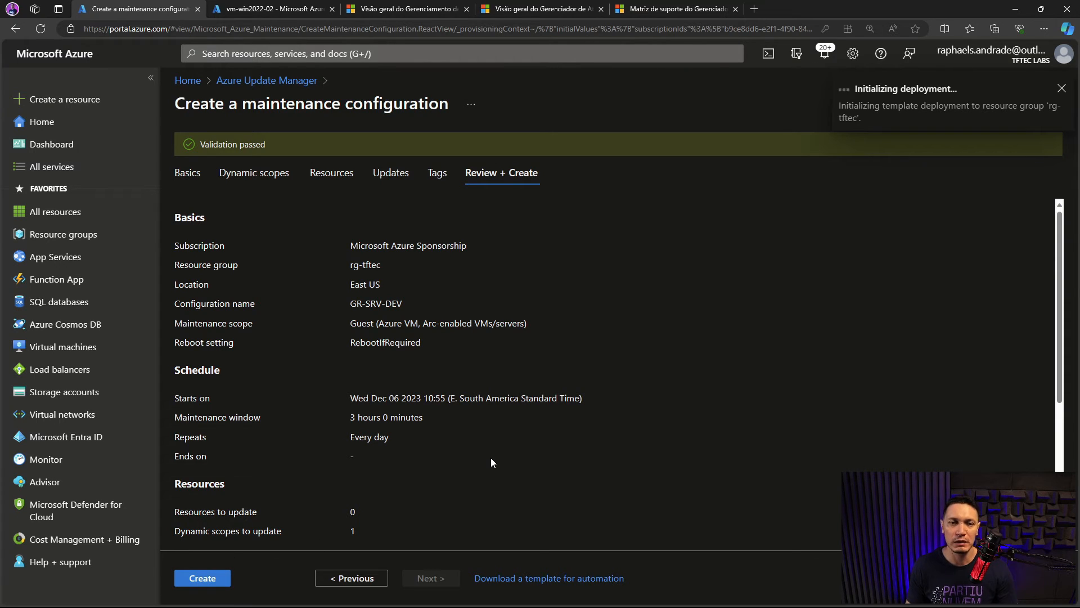
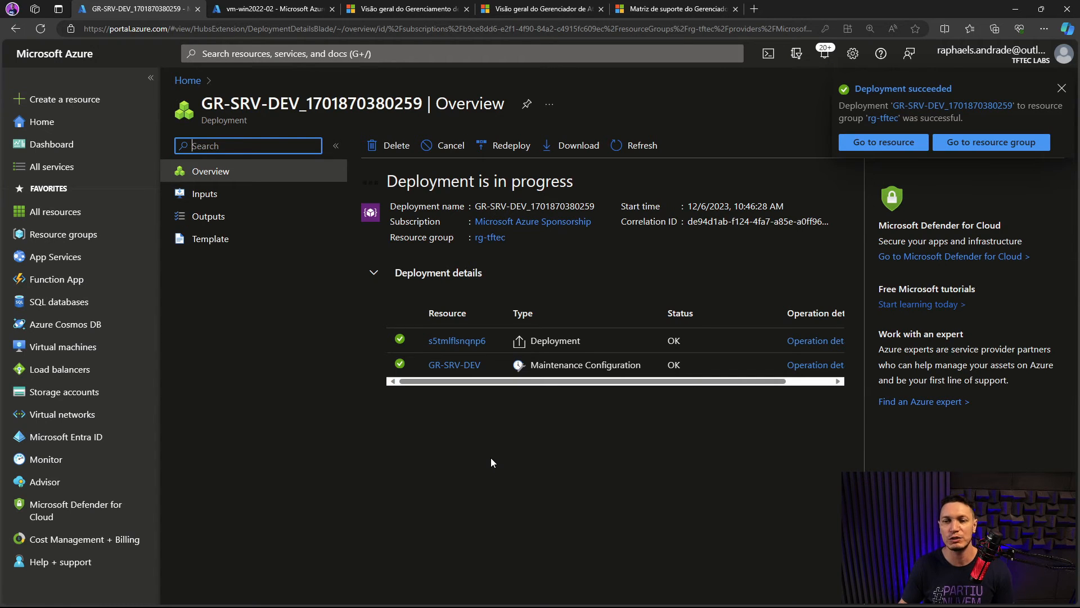
left_click(503, 111)
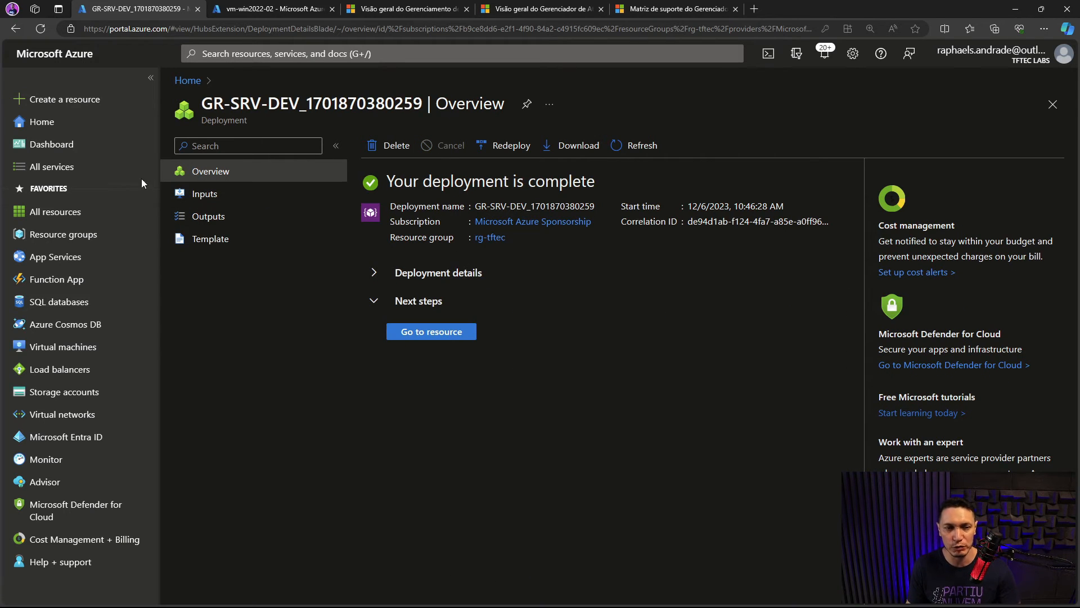
Return to Azure Update Manager and examine the machines' update status and the update history
left_click(300, 52)
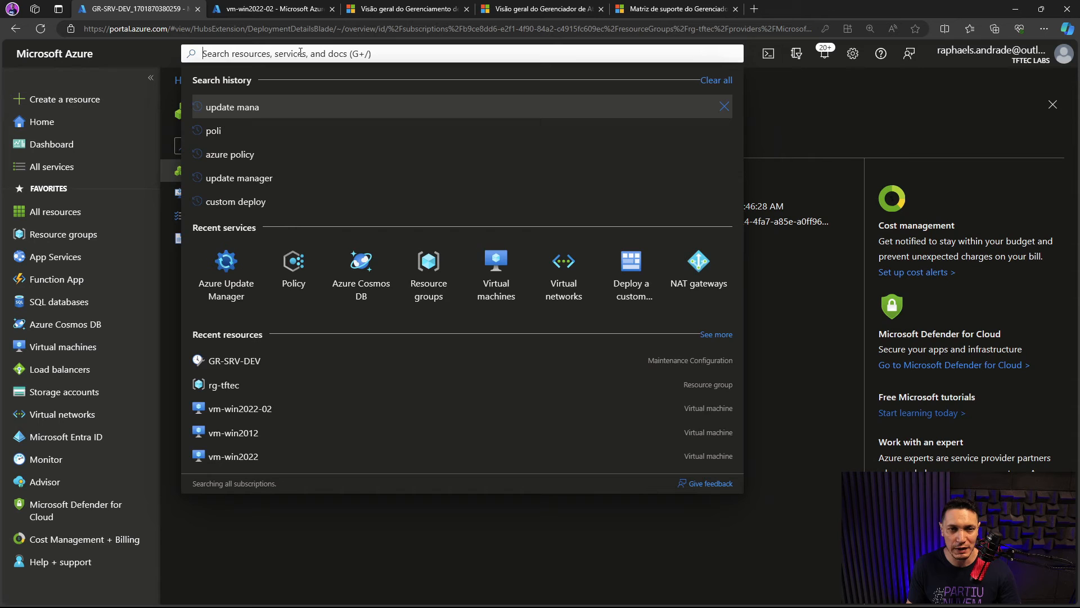
left_click(226, 264)
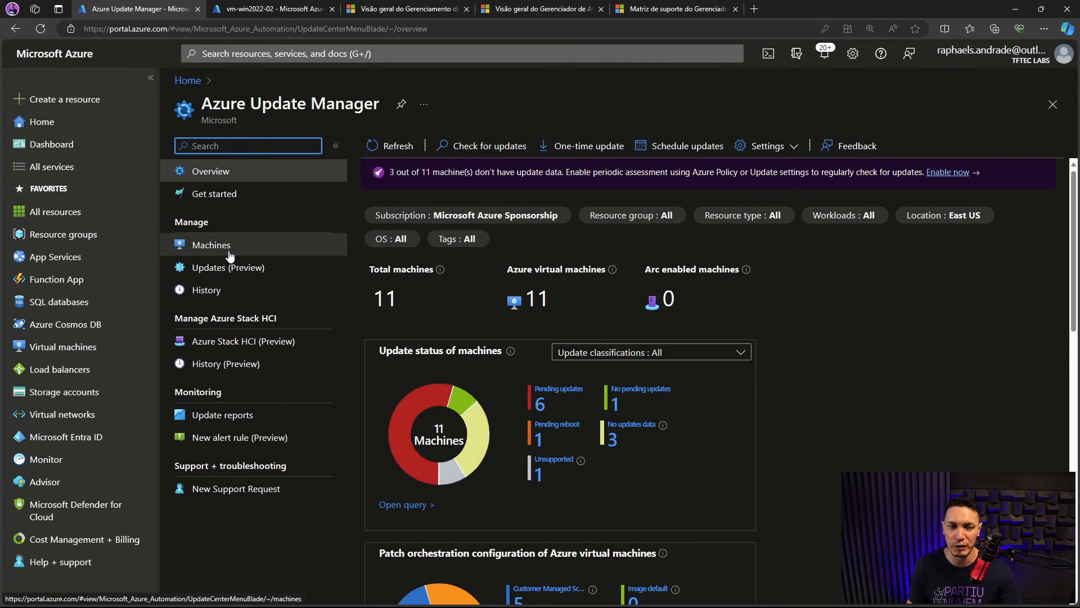
left_click(219, 247)
scroll(568, 450, "down", 4)
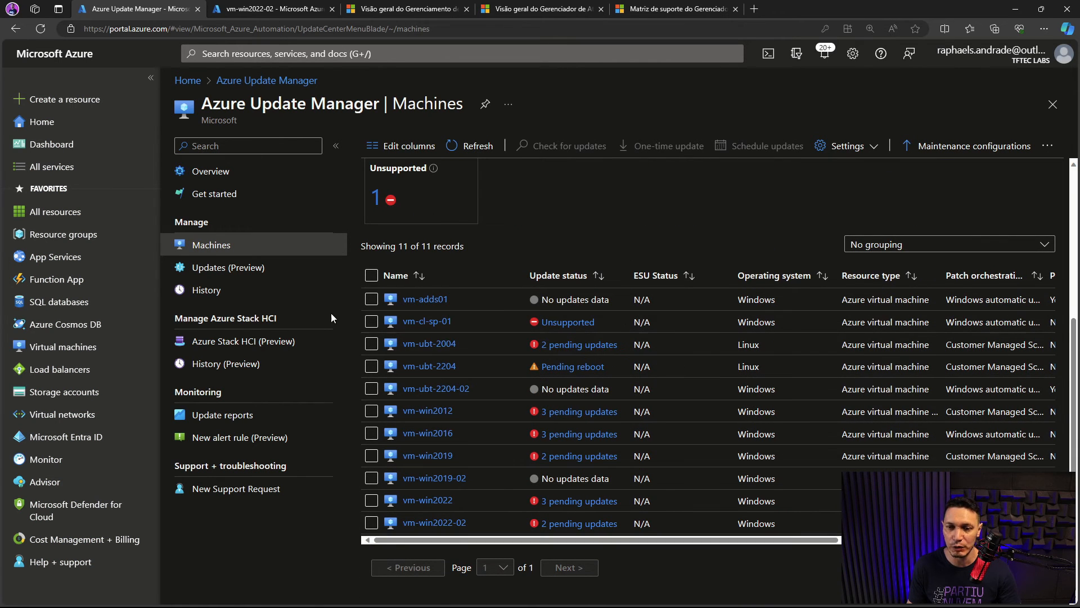
left_click(201, 293)
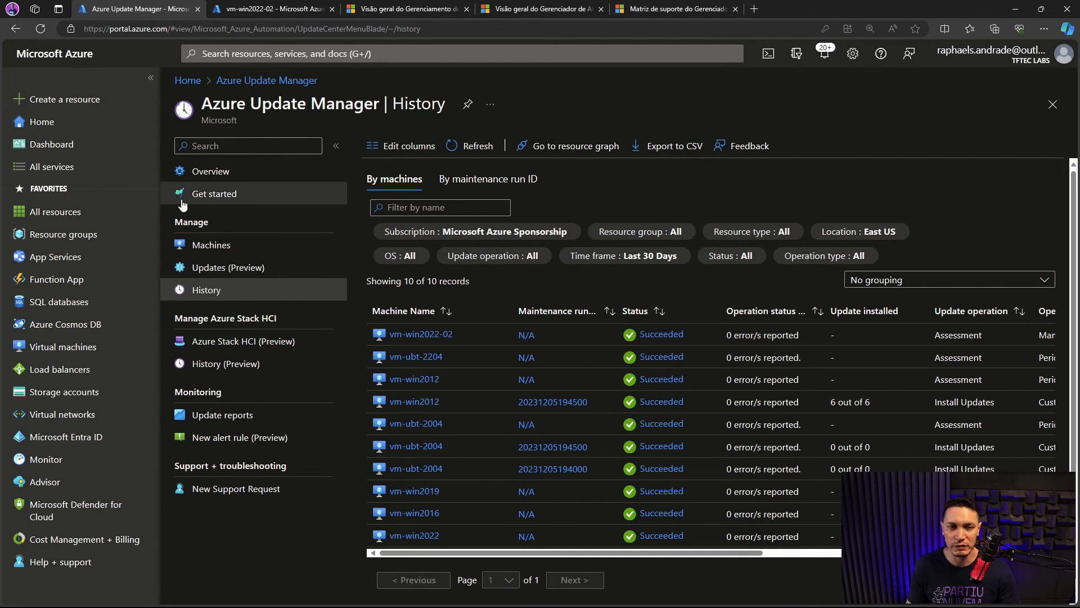
left_click(204, 248)
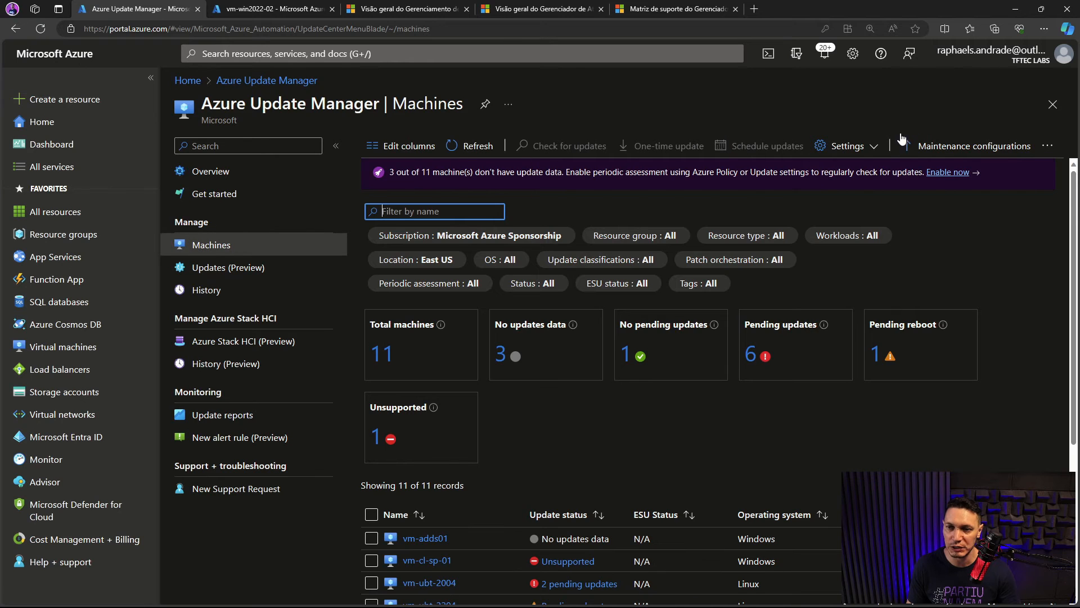
Open the GR-SRV-DEV maintenance configuration and examine its overview, schedule, assigned resources and dynamic scopes
left_click(935, 148)
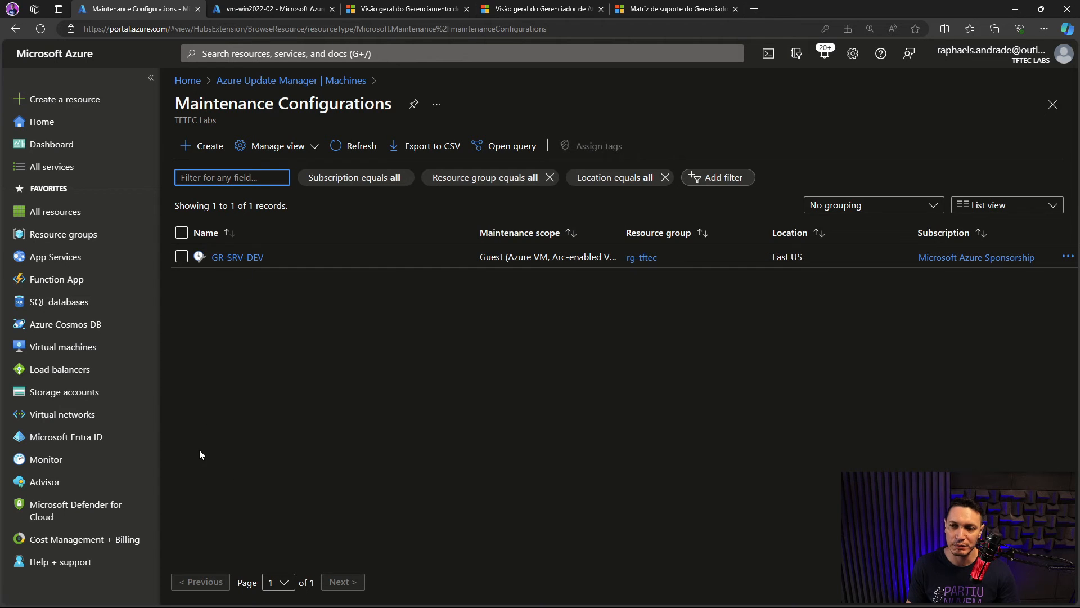
left_click(236, 257)
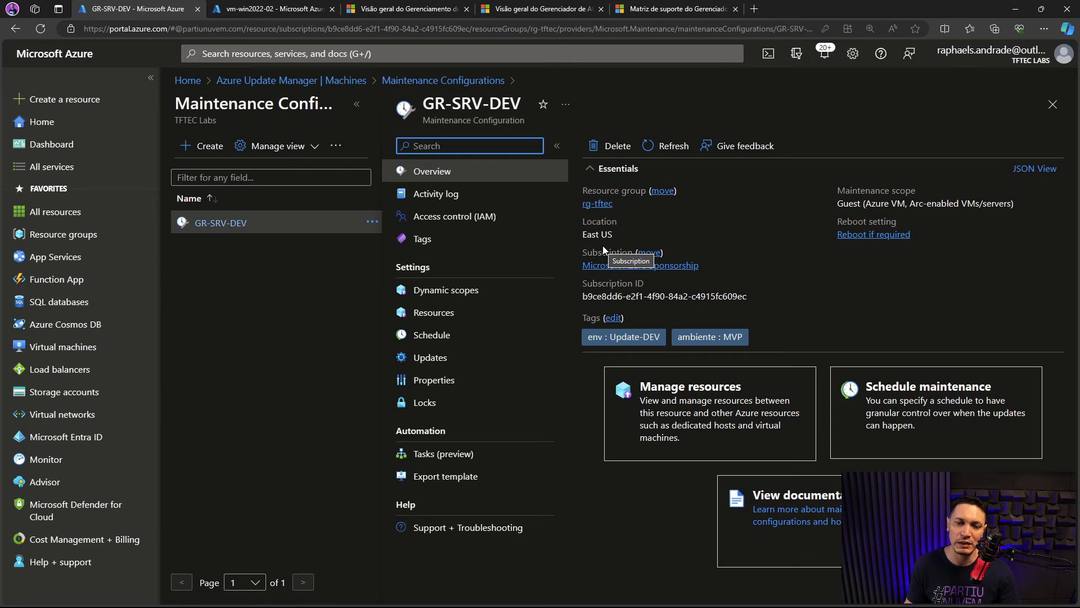
left_click(435, 339)
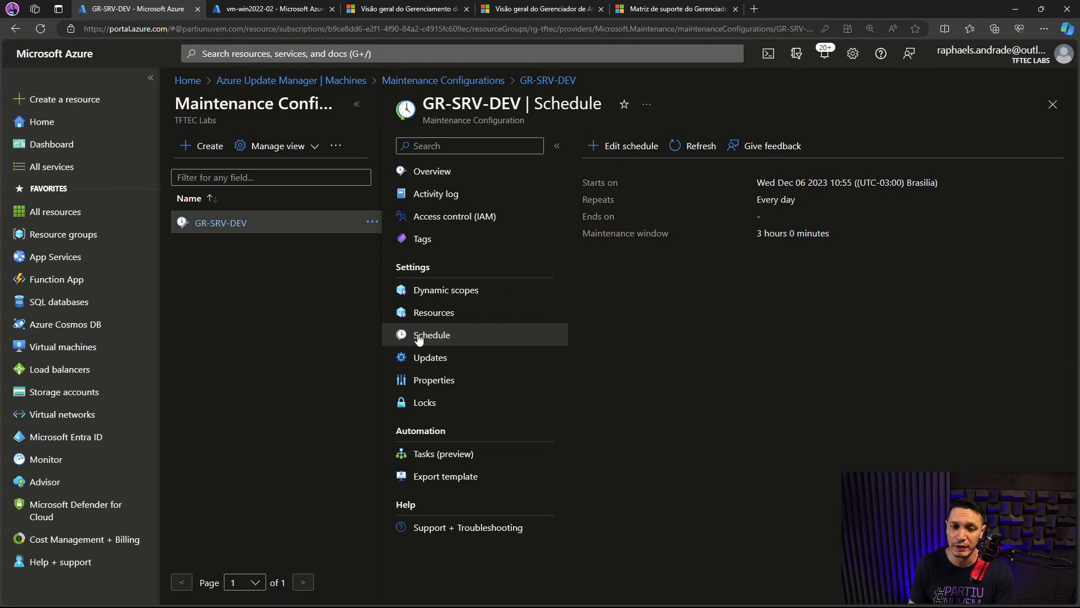
left_click(432, 312)
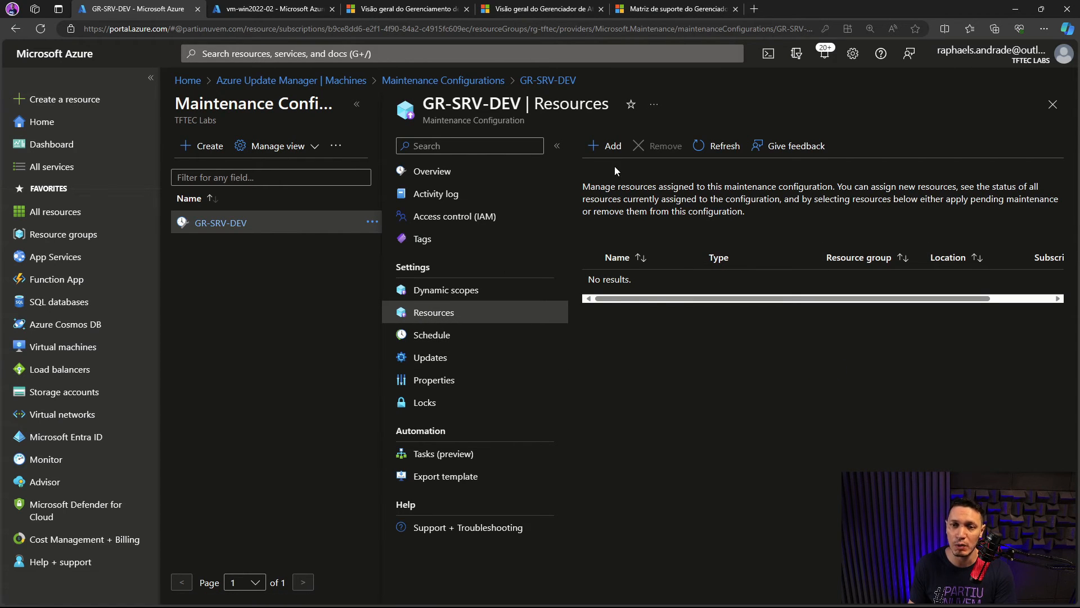
left_click(434, 297)
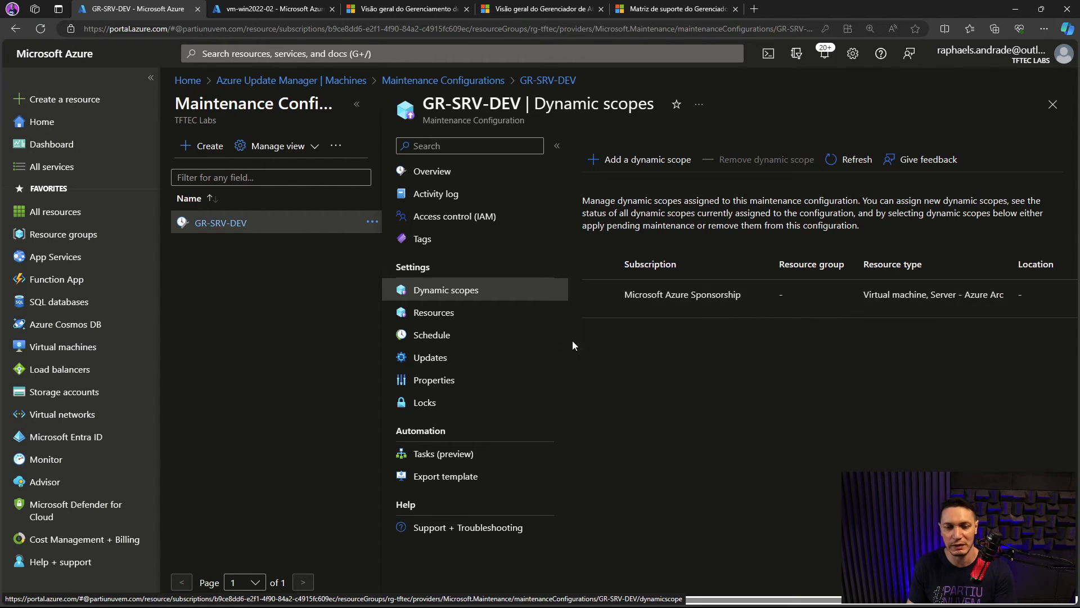
Examine the included classifications and the included and excluded KB IDs/packages of GR-SRV-DEV, and return to its overview
left_click(422, 357)
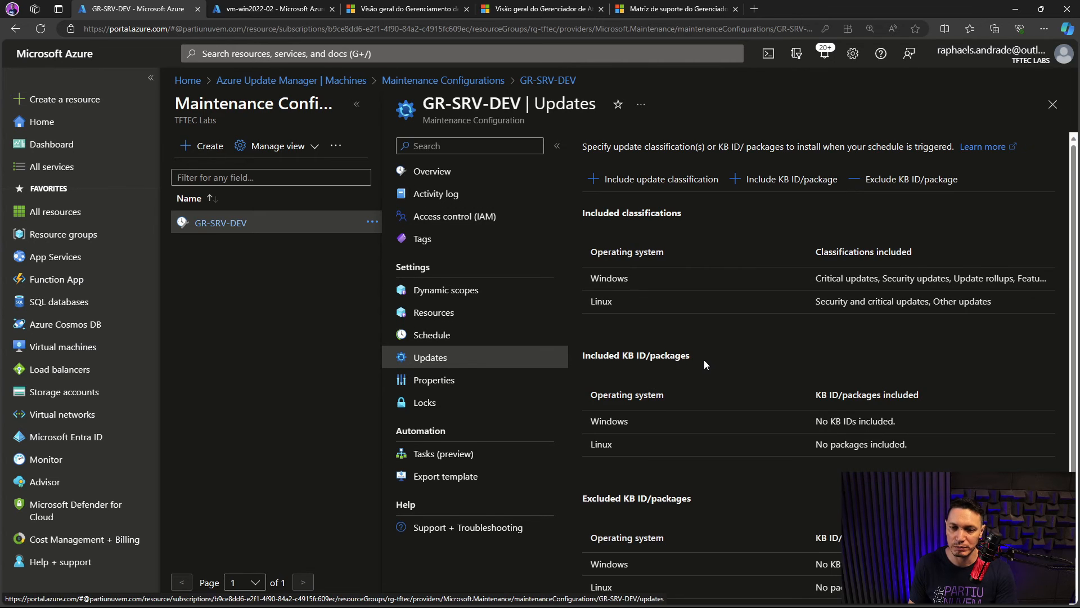
scroll(704, 360, "down", 1)
scroll(704, 360, "up", 1)
scroll(724, 332, "down", 1)
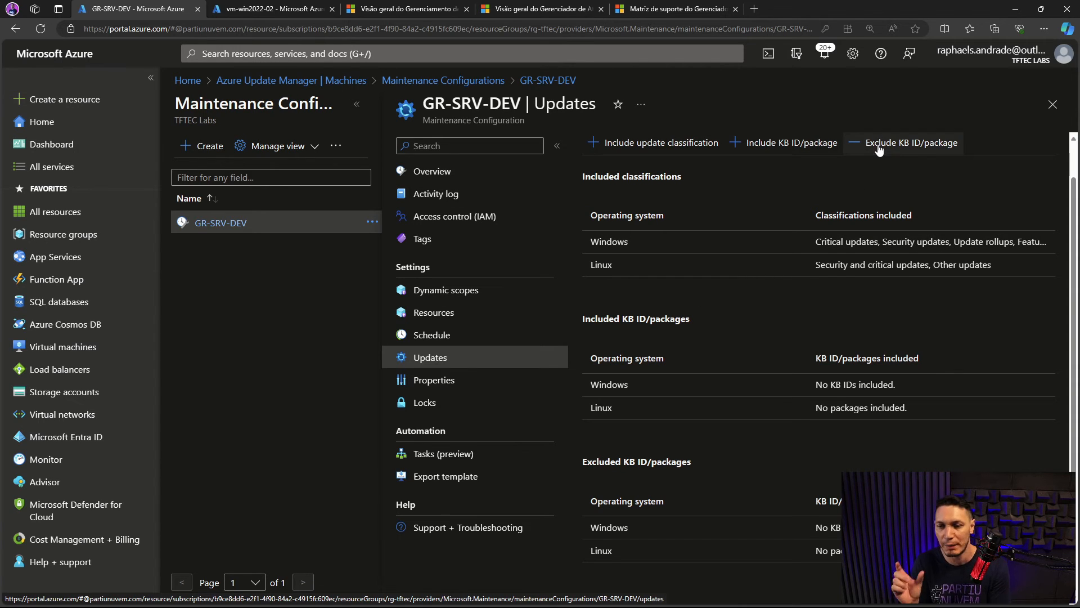
scroll(853, 180, "up", 1)
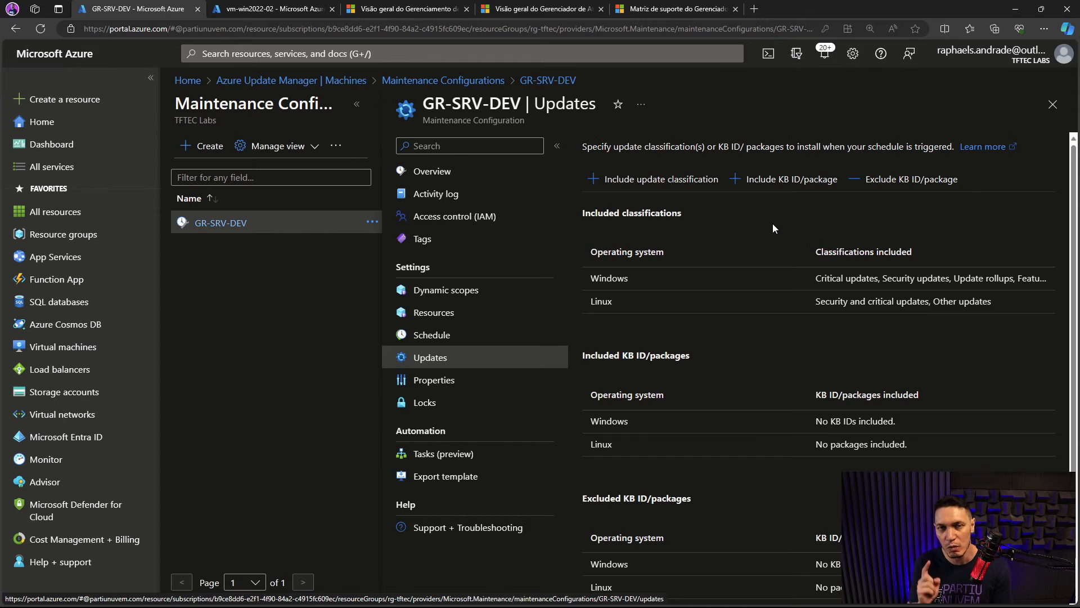
left_click(420, 179)
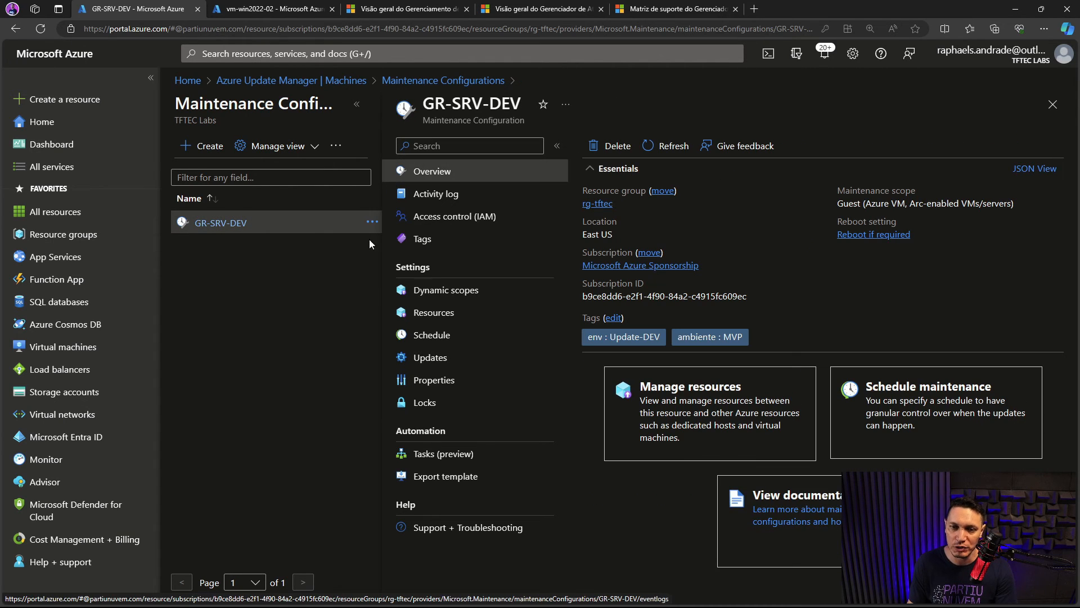
Return to Azure Update Manager and refresh the machines list and the update history by machines
left_click(295, 81)
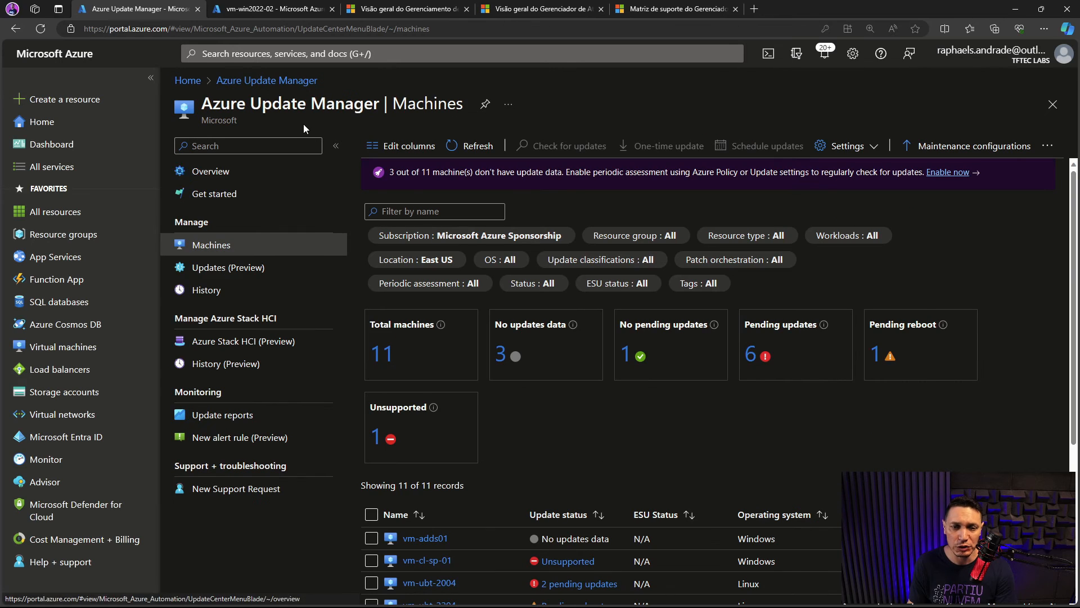
left_click(476, 145)
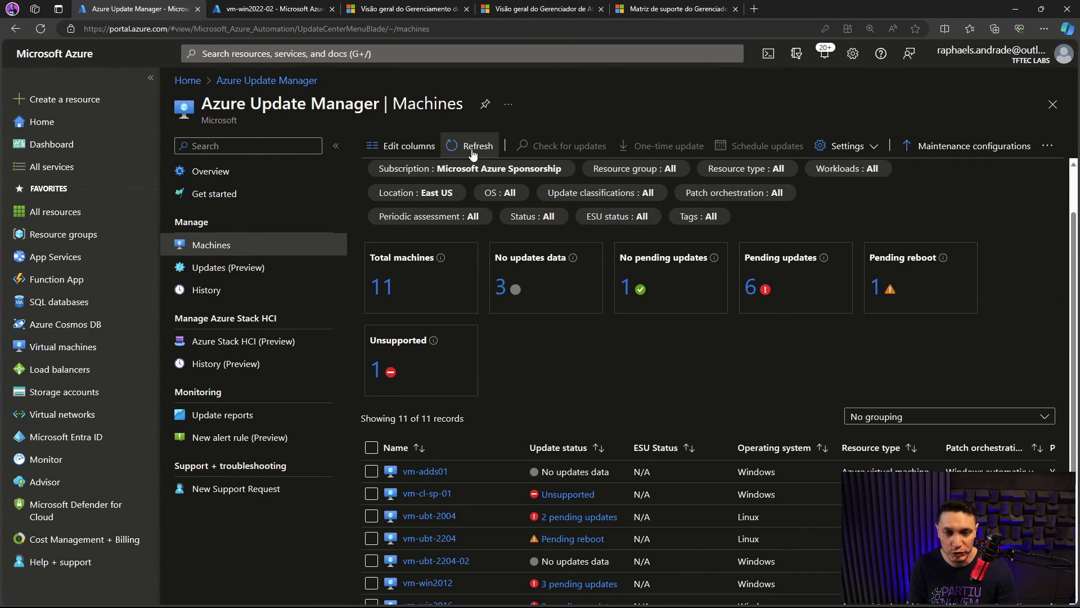
left_click(473, 152)
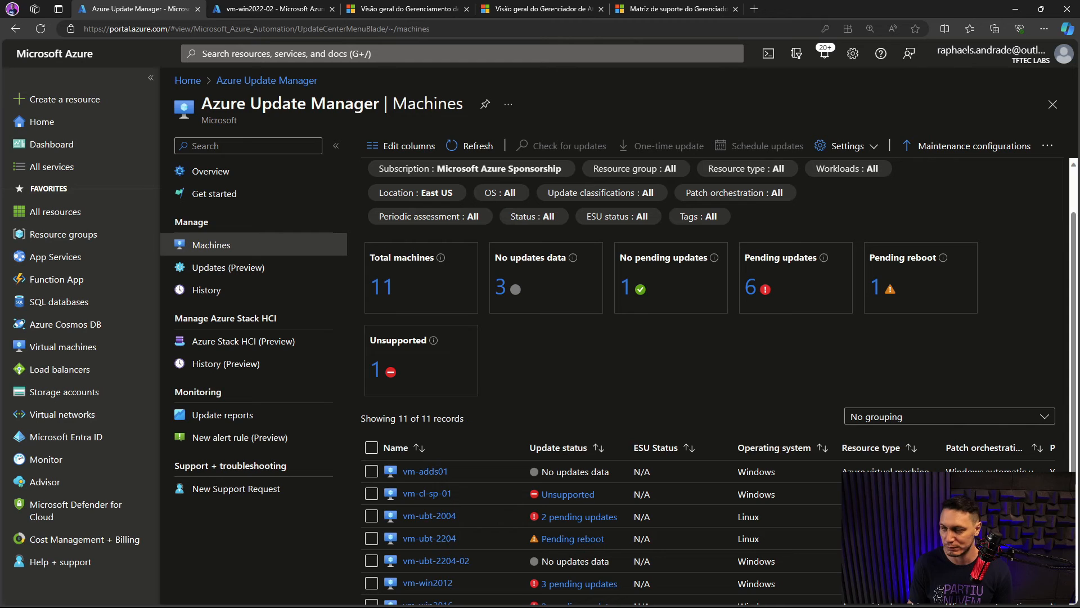
left_click(206, 290)
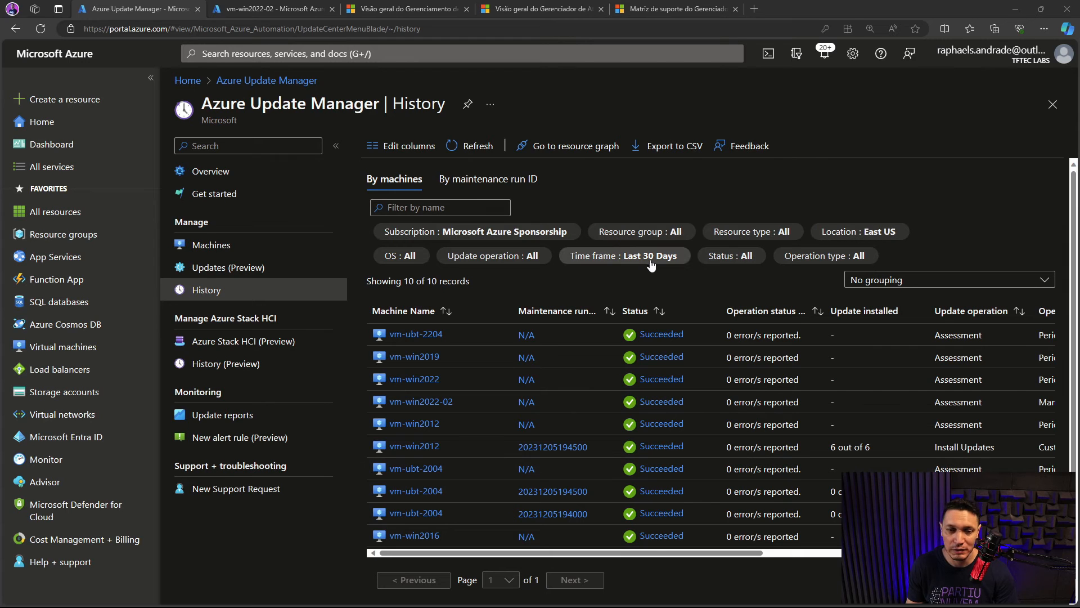
left_click(476, 146)
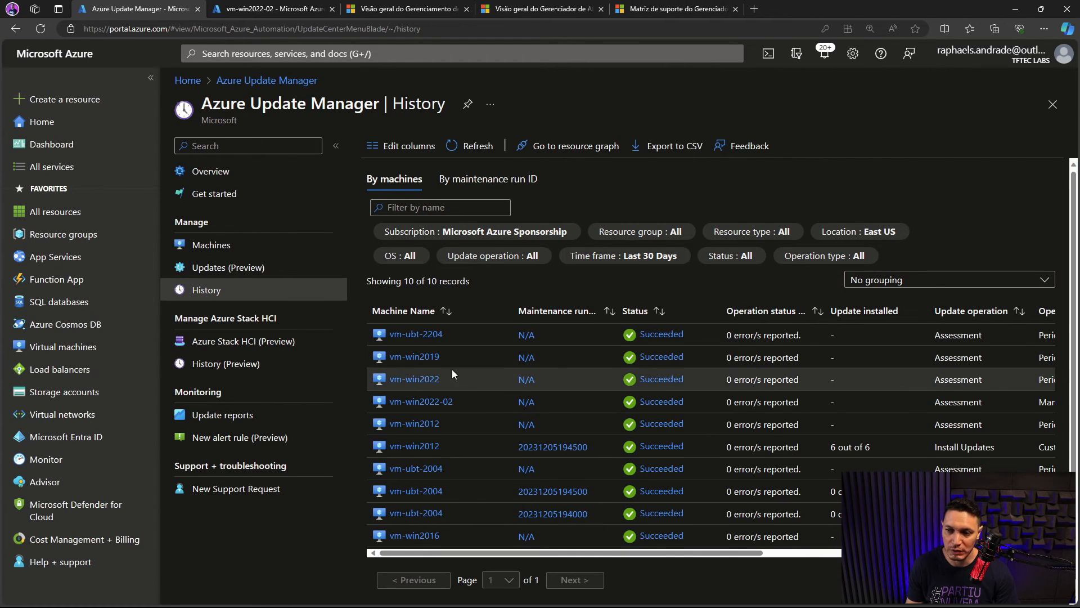
List the history by maintenance run ID, open the GR-SRV-DEV run and check its overall status and machines
left_click(486, 180)
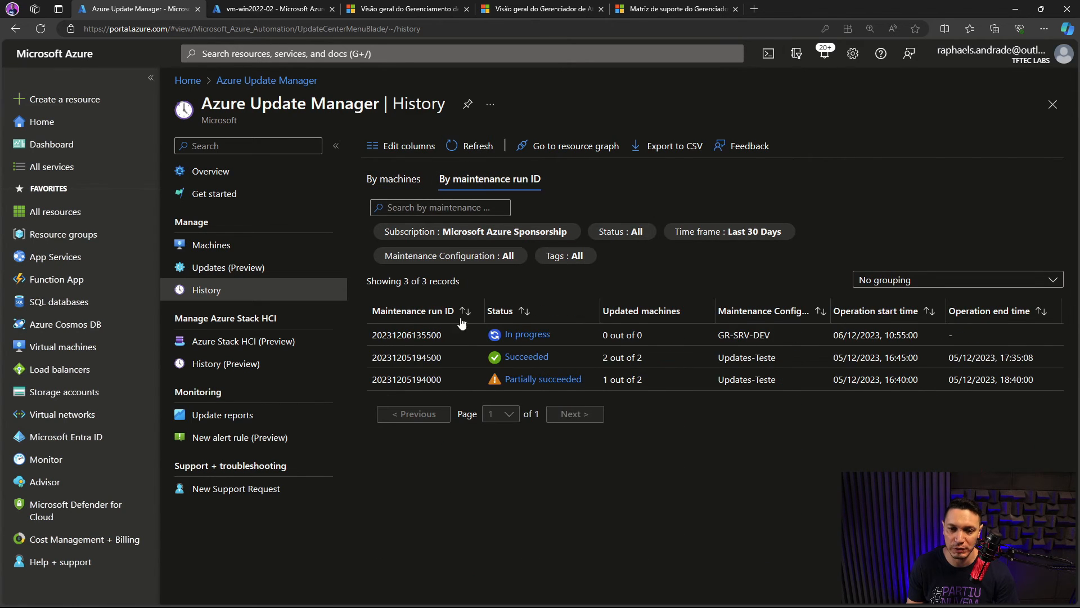
left_click(537, 335)
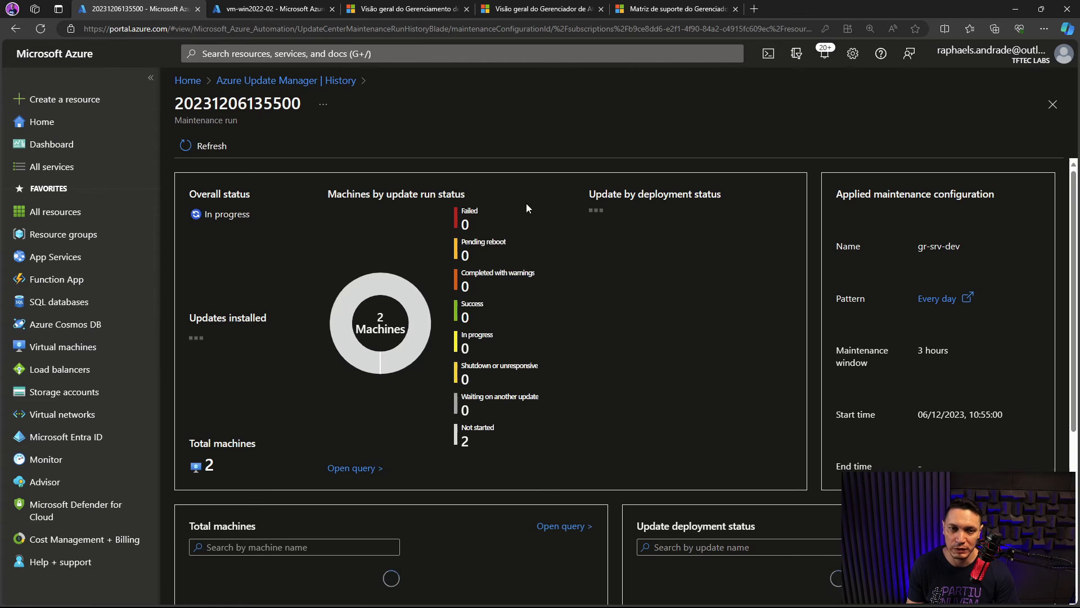
scroll(557, 248, "down", 3)
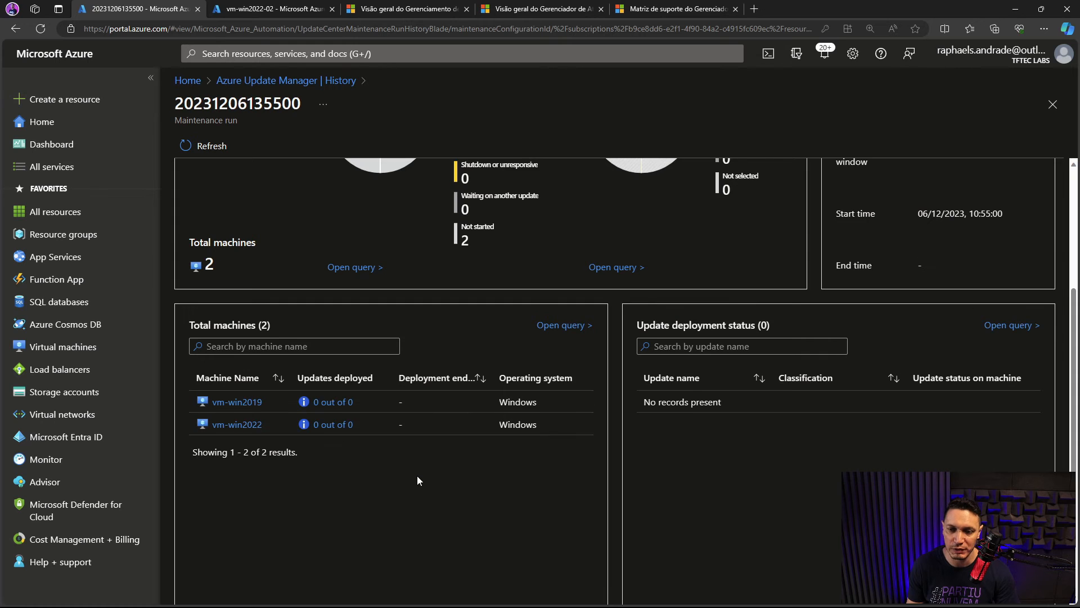
scroll(417, 473, "up", 3)
left_click(208, 146)
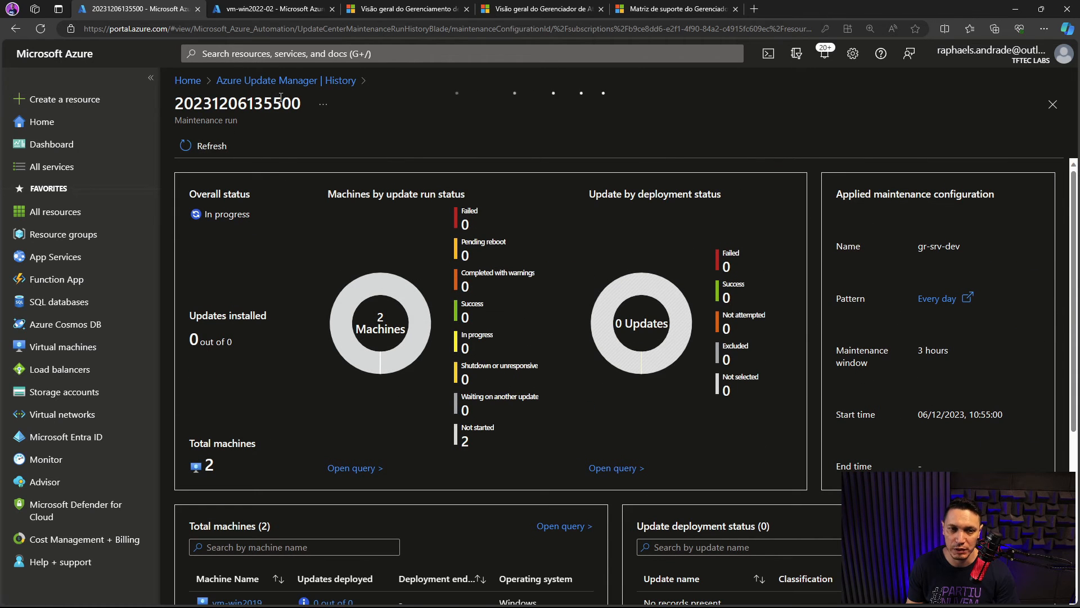
left_click_drag(204, 216, 251, 215)
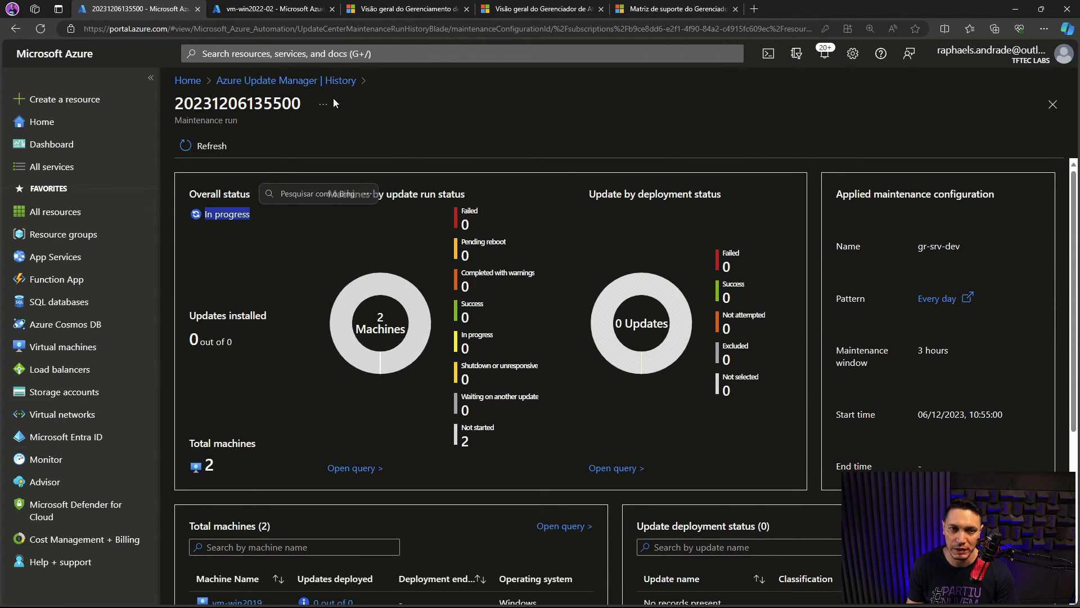
Go back to the update history and refresh both the maintenance run list and the list by machines
left_click(337, 84)
left_click(454, 146)
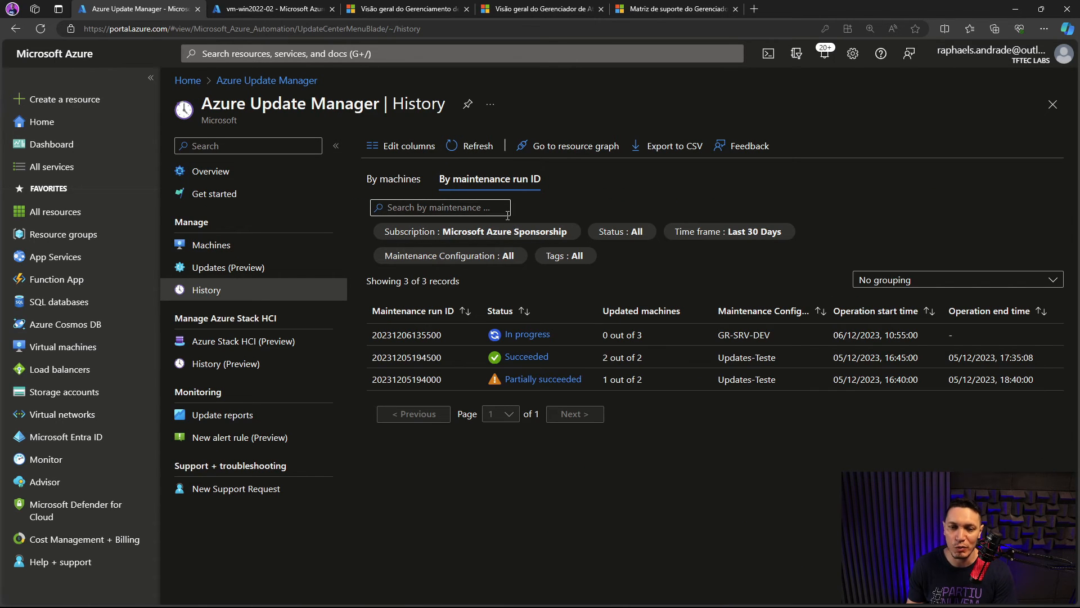
left_click(393, 178)
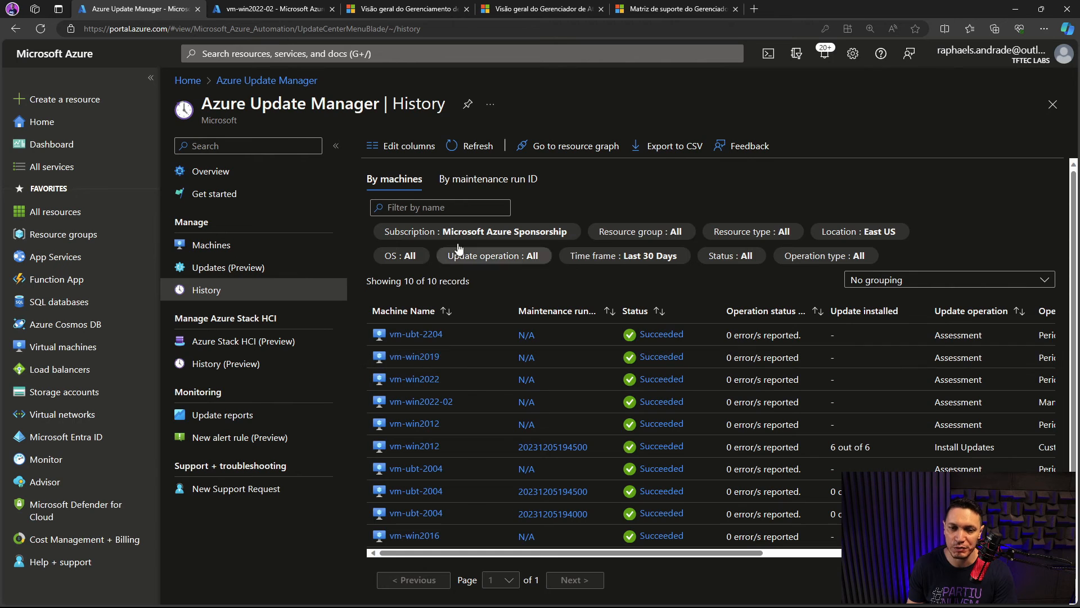
left_click(467, 148)
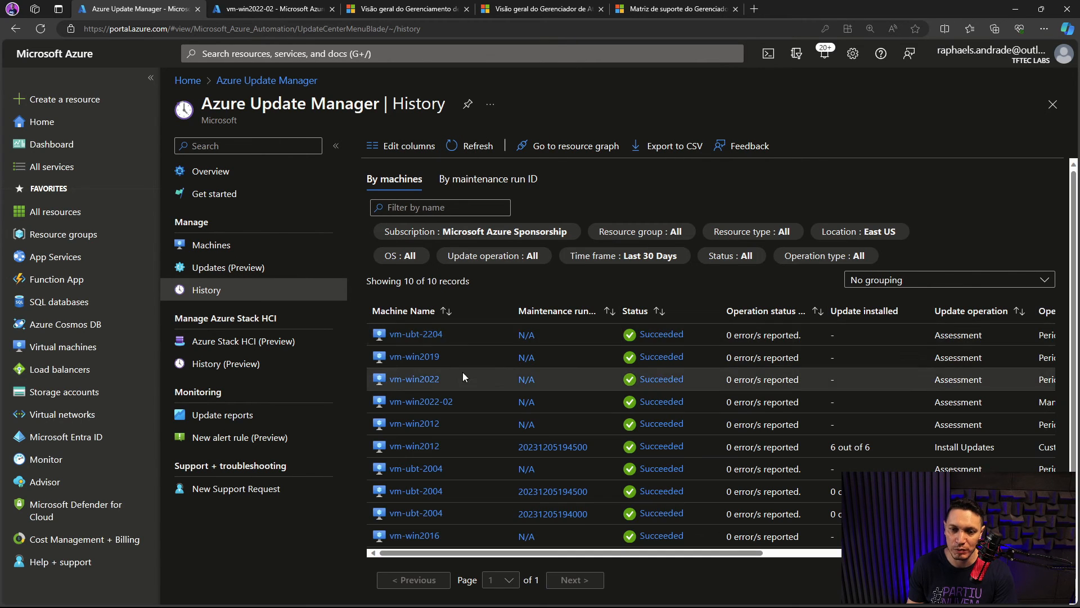
scroll(490, 373, "down", 1)
scroll(489, 377, "up", 1)
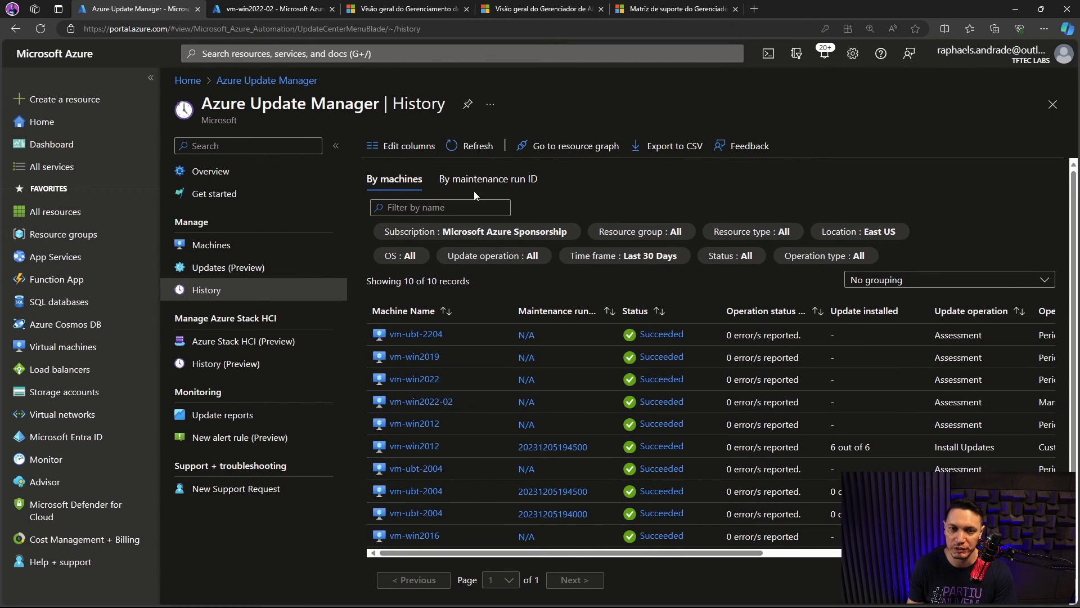
left_click(472, 147)
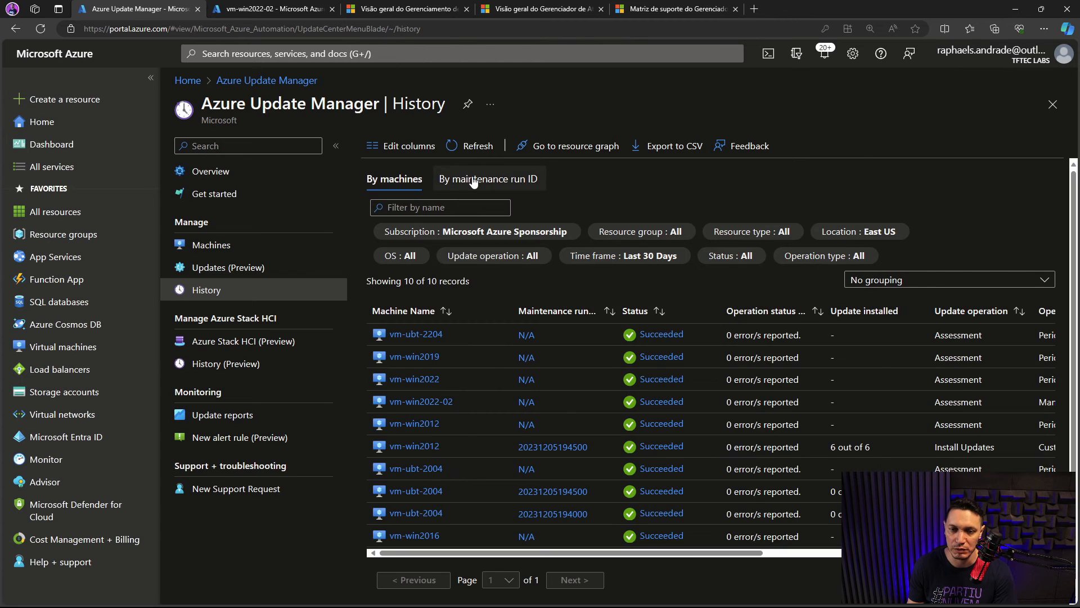
Reopen the GR-SRV-DEV maintenance run from the run ID list and check its machines and update deployment status
left_click(473, 179)
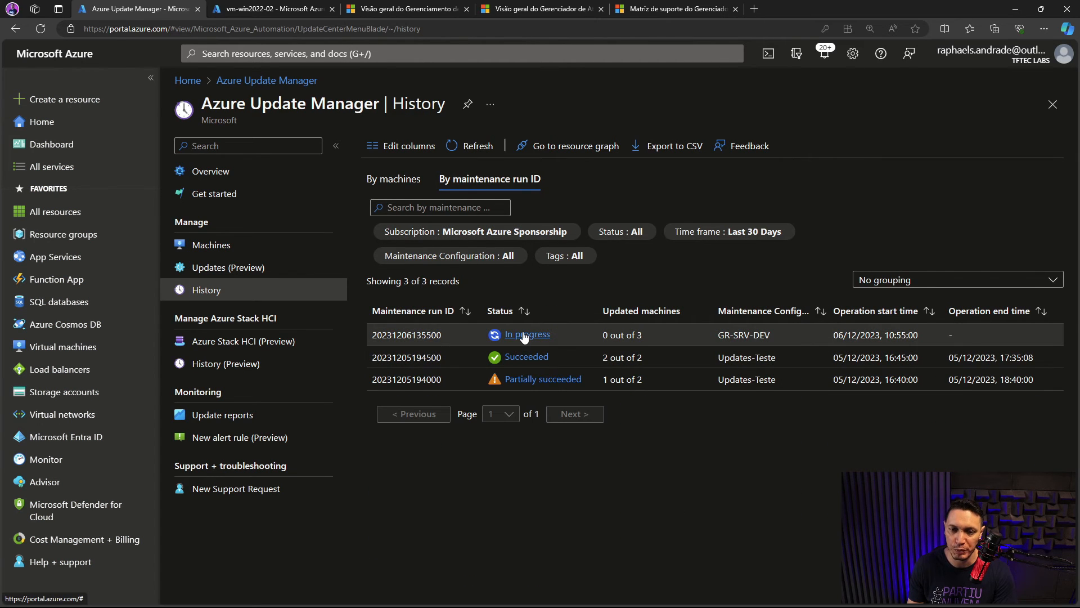
left_click(524, 335)
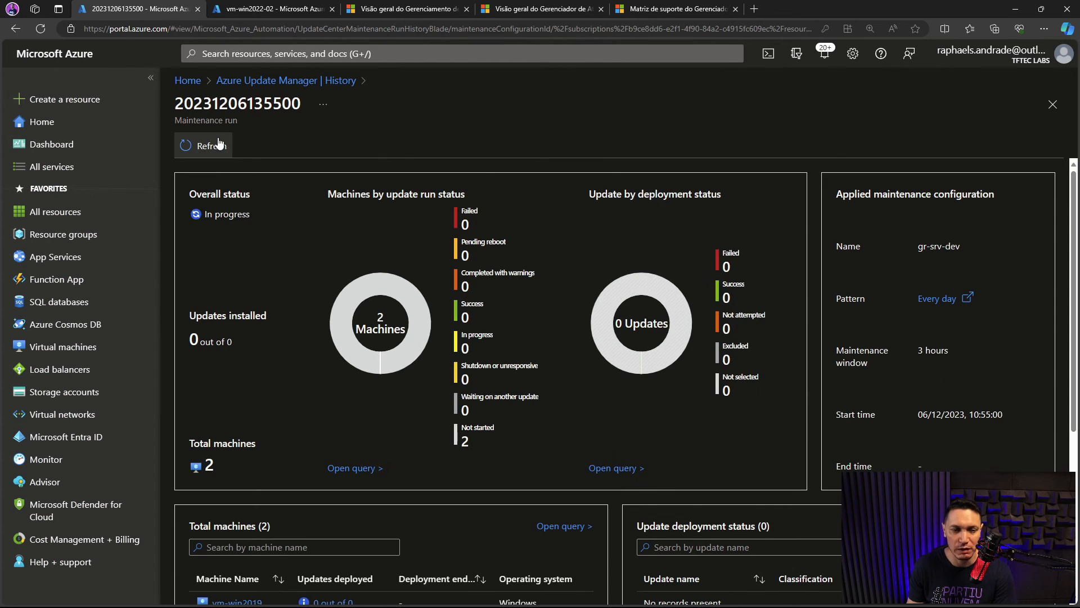
scroll(323, 311, "down", 3)
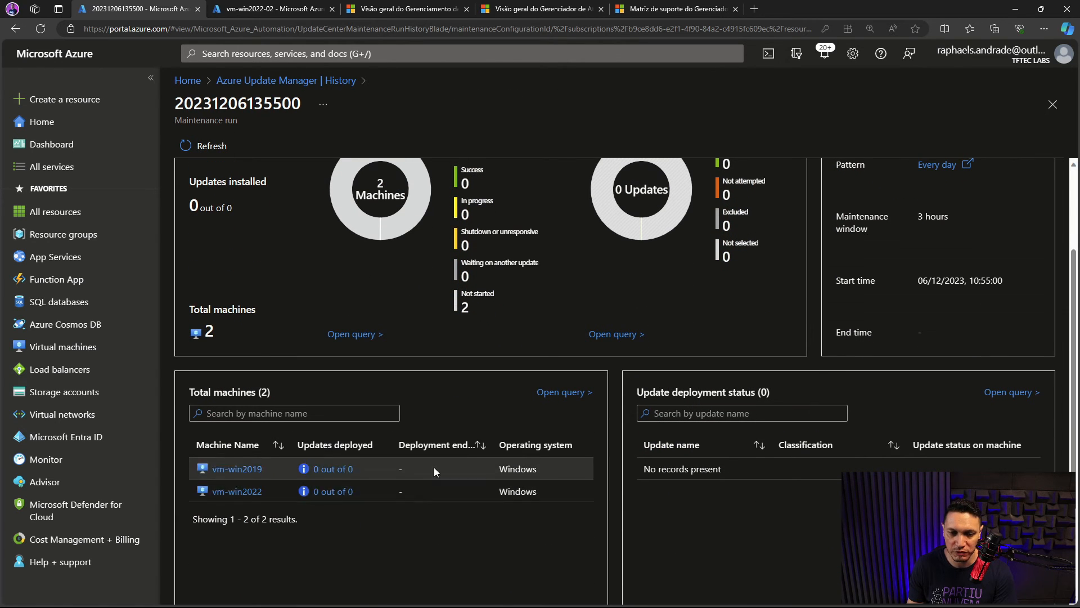
scroll(366, 361, "up", 3)
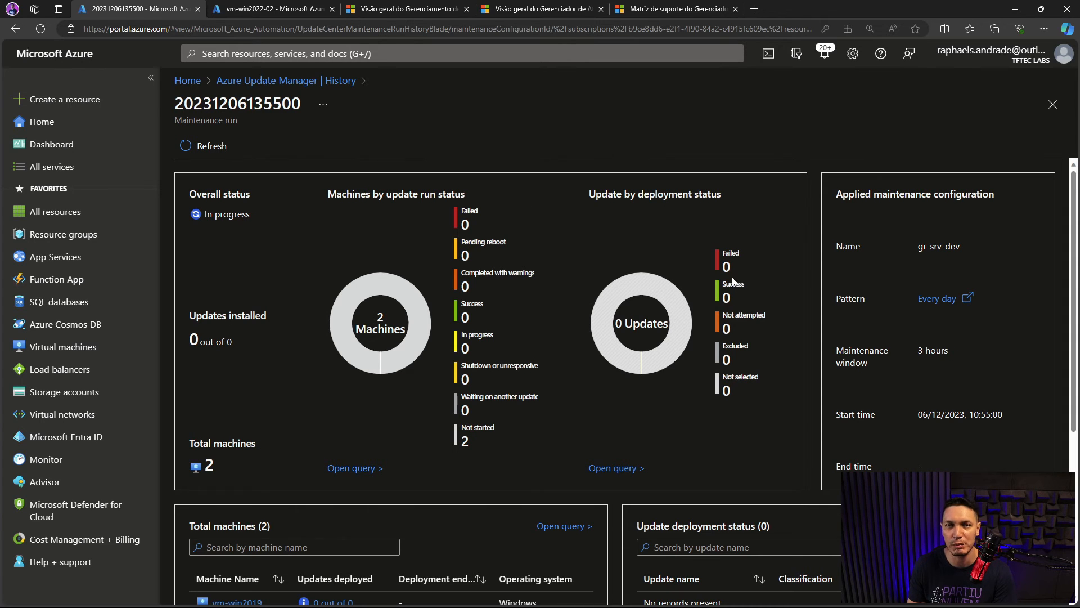
Return to the update history and compare the maintenance run list with the entries by machines
key("alt+Left")
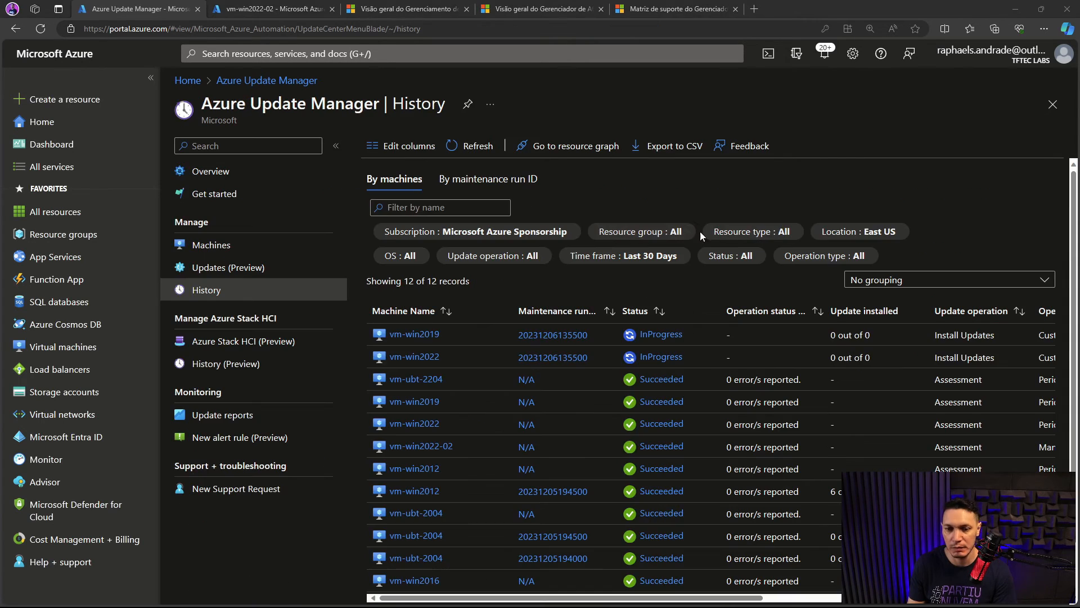
left_click(450, 178)
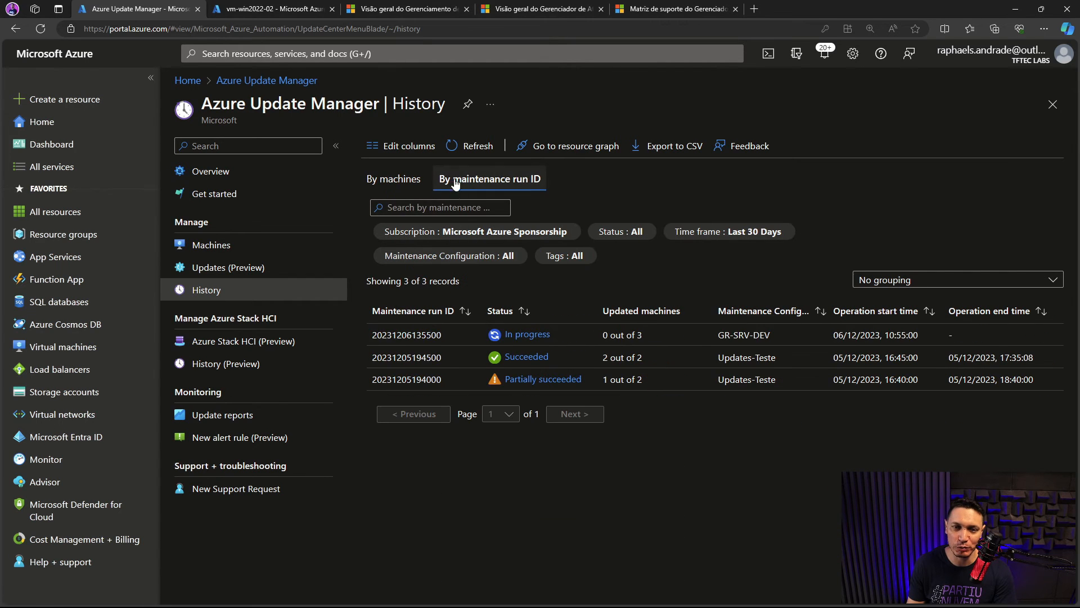
left_click(398, 178)
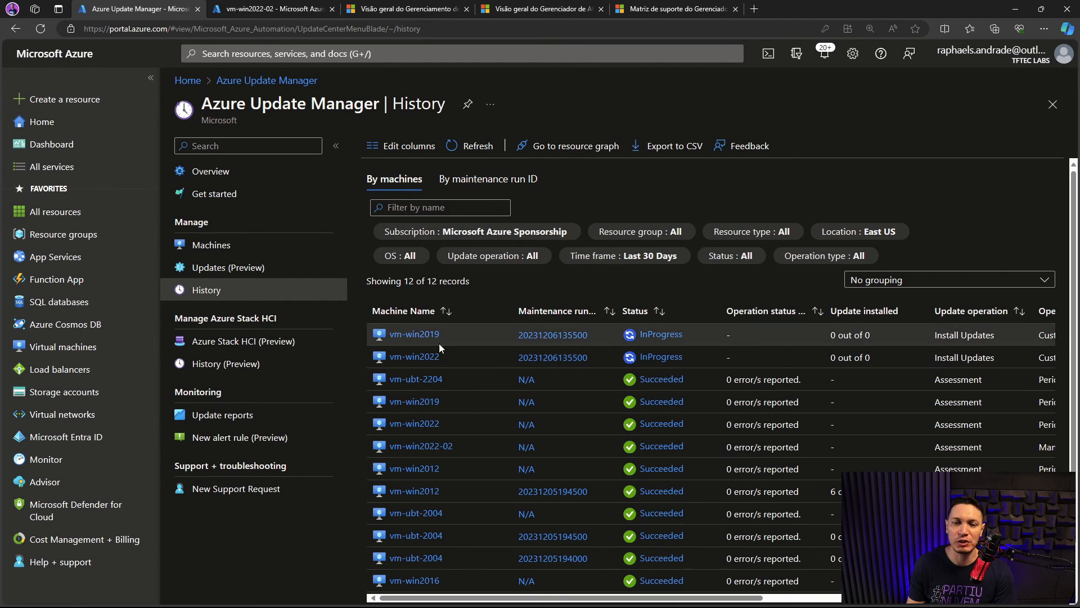
Open the maintenance run from vm-win2019's install entry and examine the machines' run status and the update deployment status
left_click(552, 335)
scroll(363, 291, "down", 2)
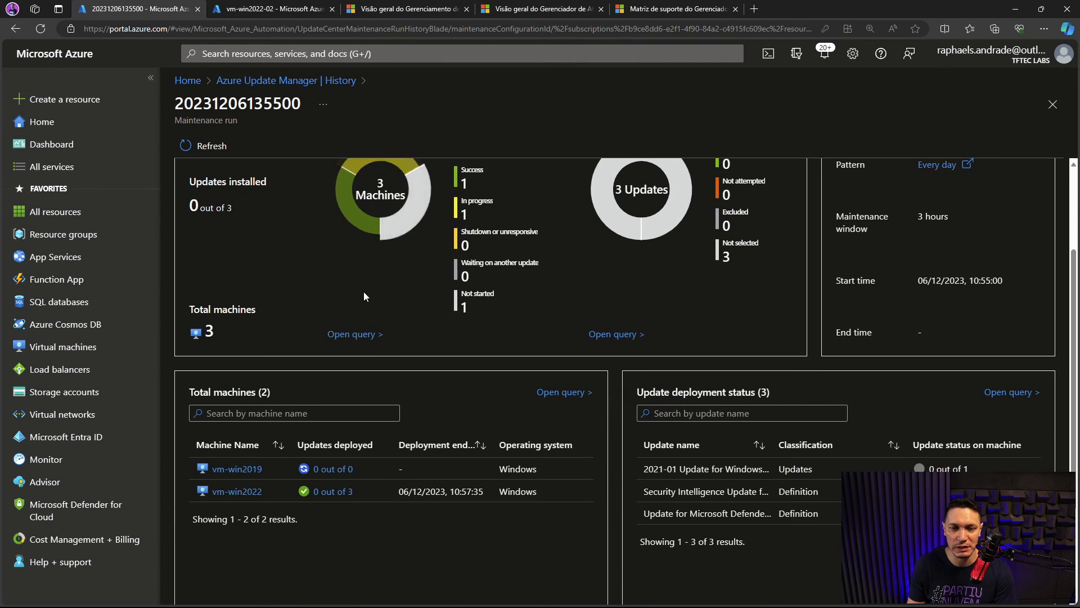
scroll(371, 384, "up", 2)
scroll(371, 384, "up", 1)
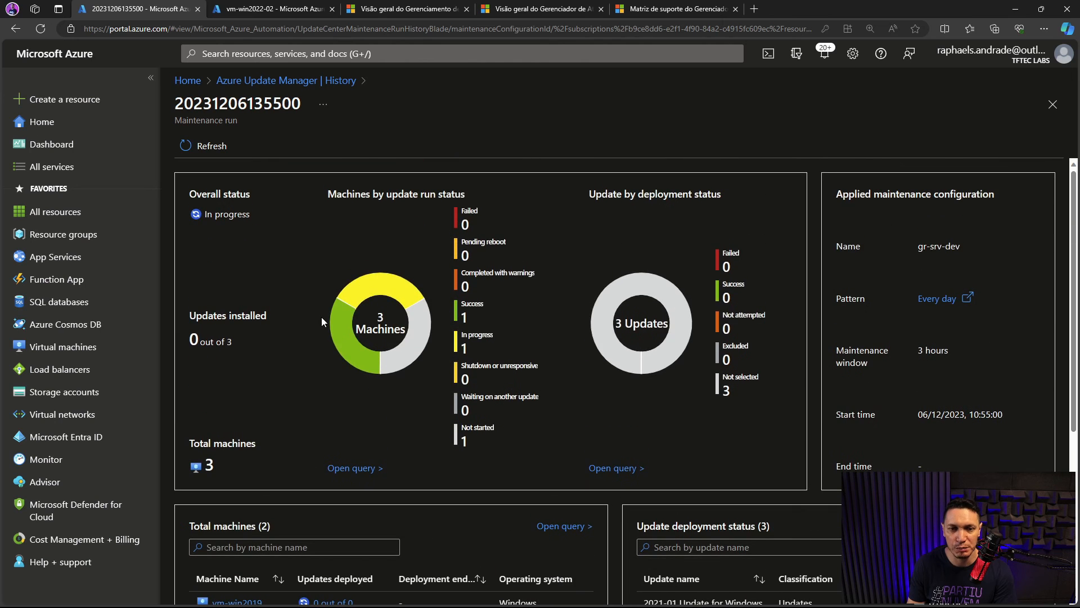
scroll(322, 316, "down", 4)
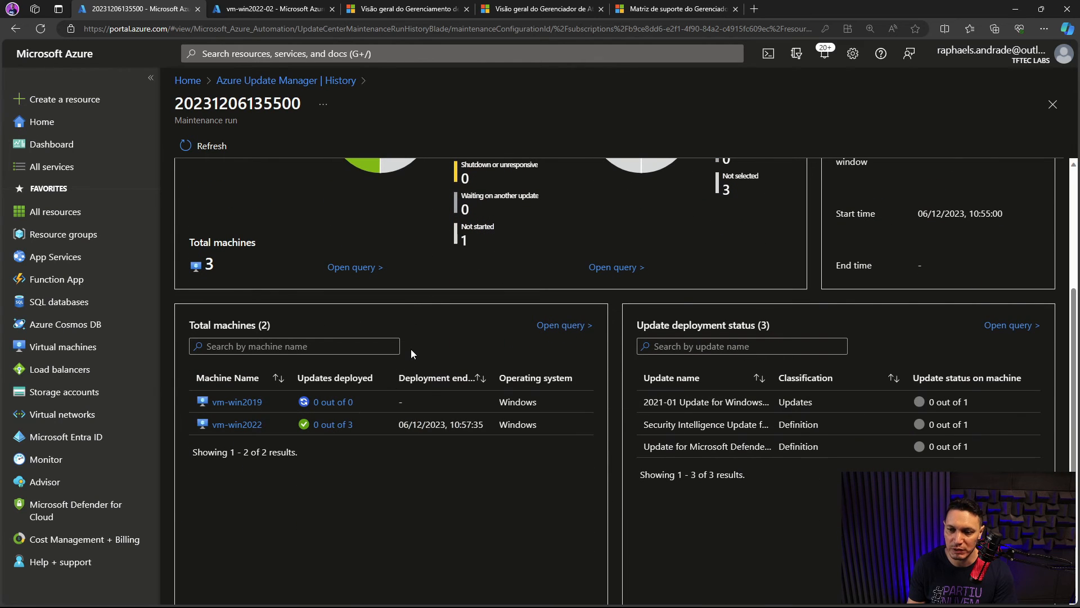
scroll(410, 349, "up", 3)
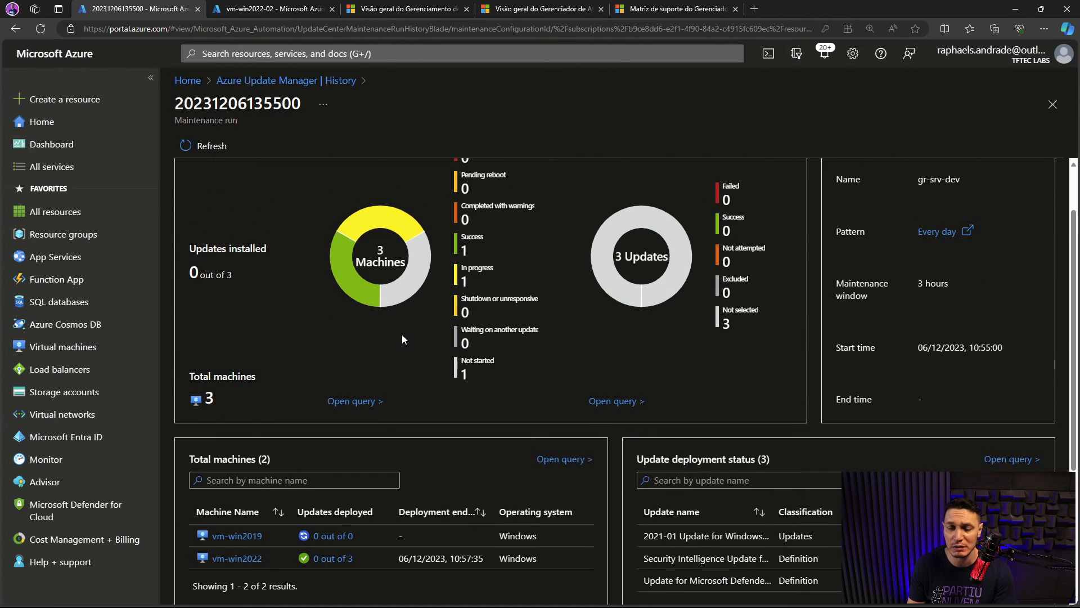
Examine the classifications of the updates in the maintenance run's update deployment status list
scroll(402, 334, "down", 3)
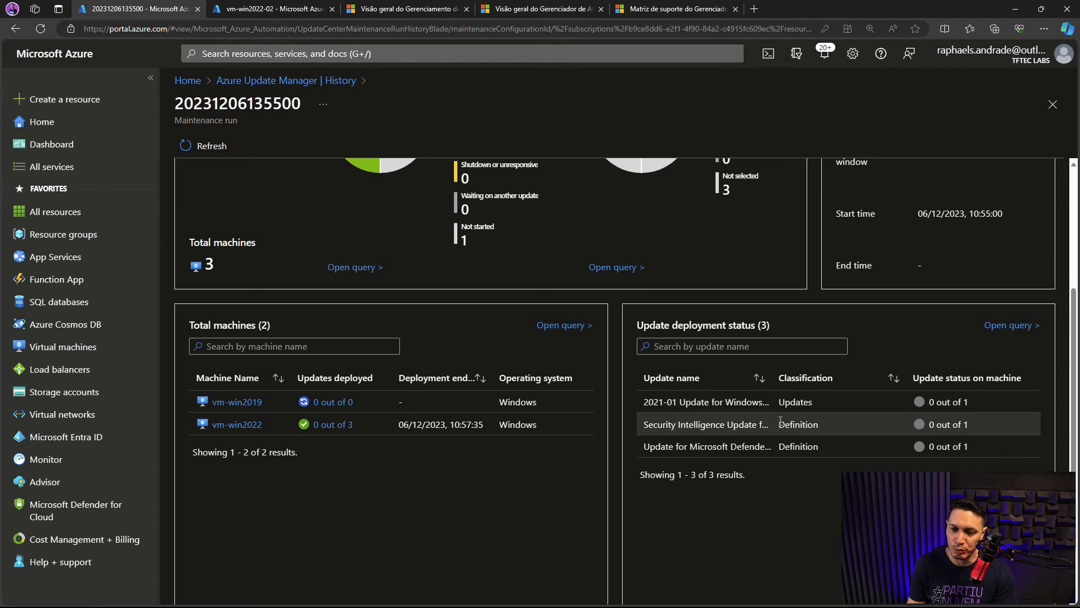
left_click_drag(779, 422, 779, 447)
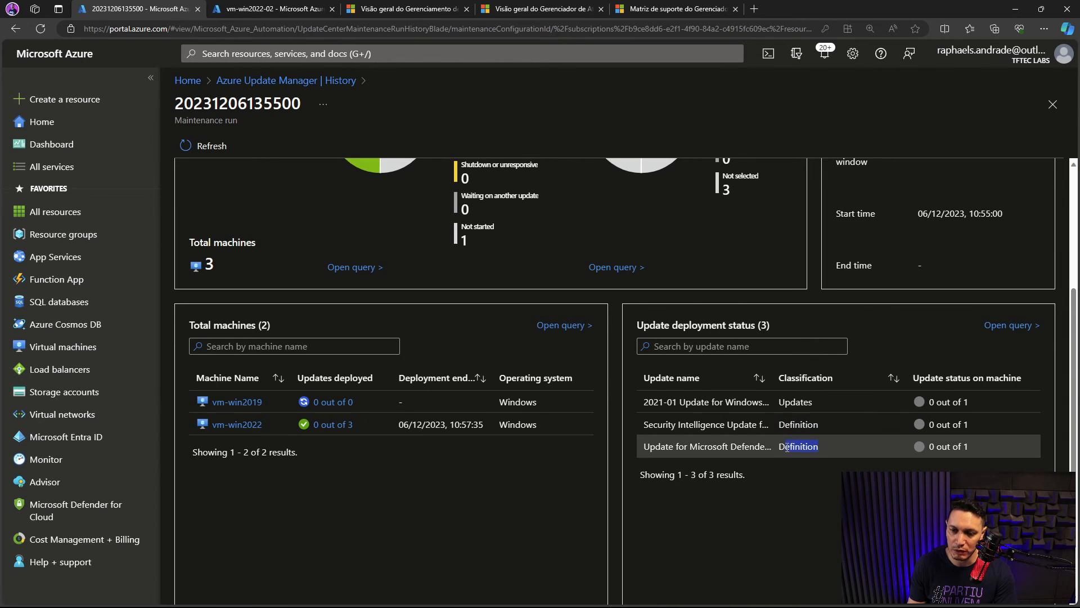
left_click_drag(815, 403, 775, 394)
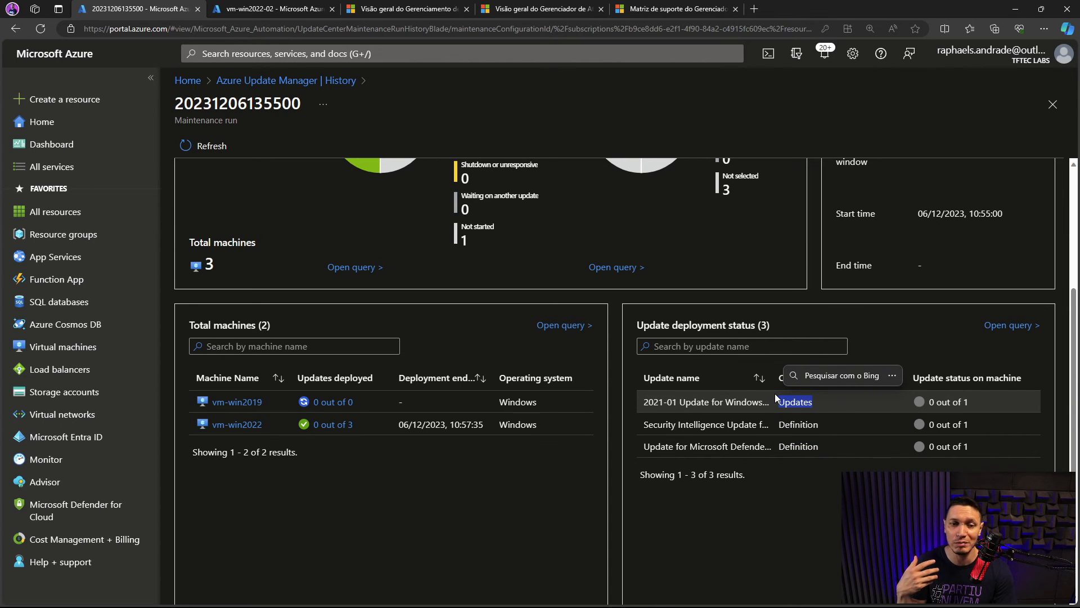
scroll(770, 412, "up", 5)
scroll(629, 394, "down", 3)
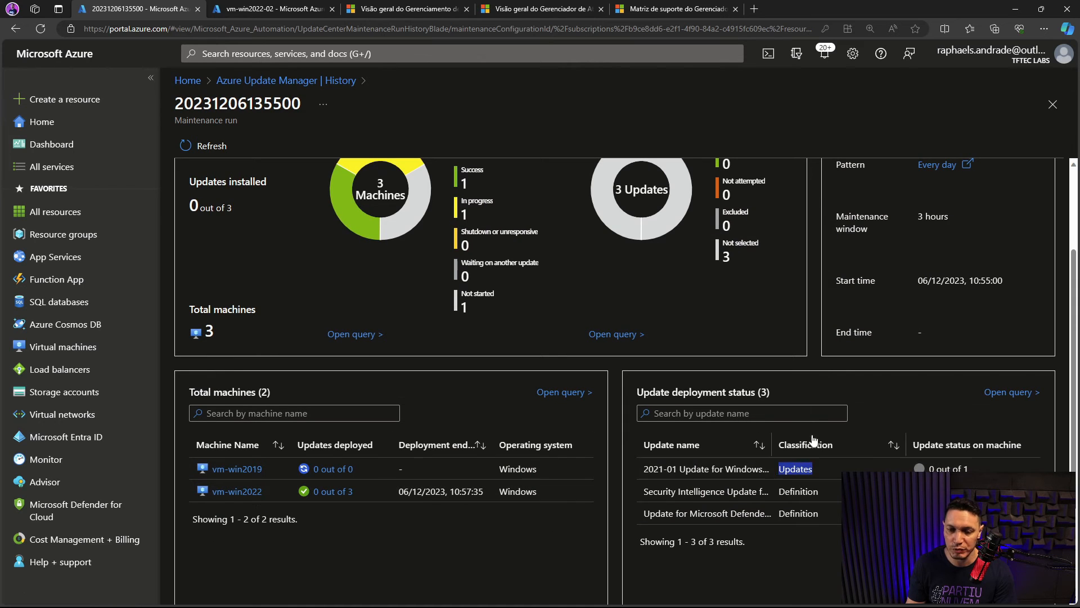
left_click(808, 532)
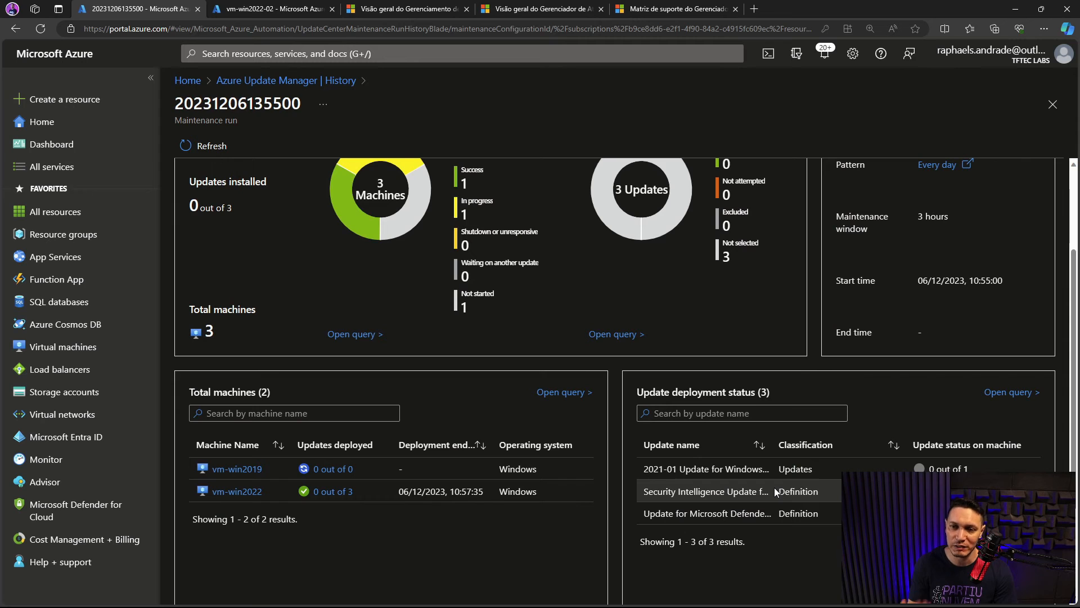
scroll(525, 436, "up", 3)
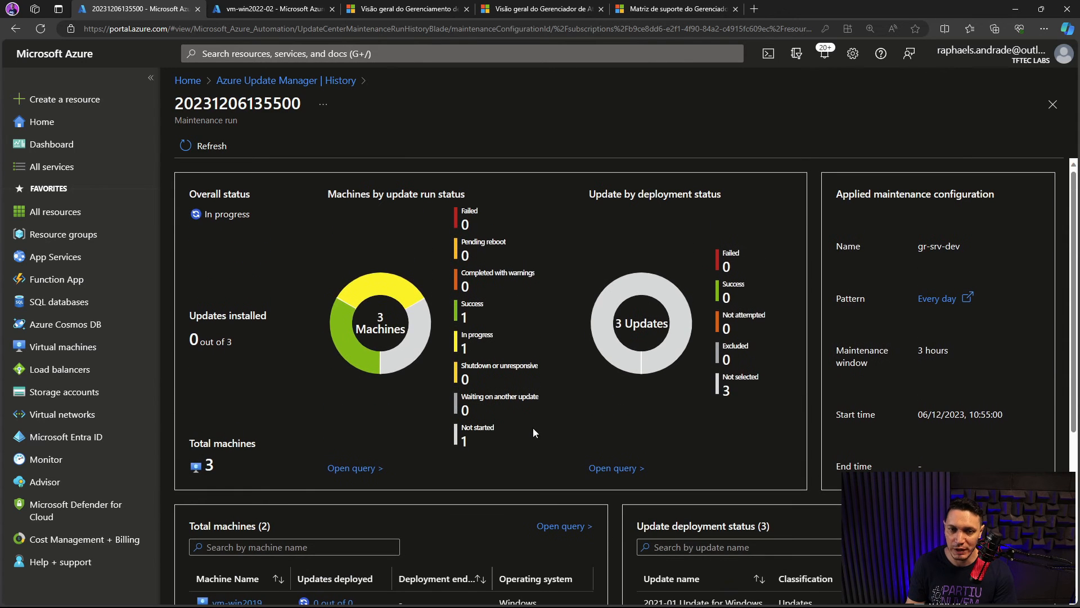
Refresh the maintenance run twice and check the overall status and the updates deployed on each machine
left_click(213, 147)
scroll(211, 236, "down", 3)
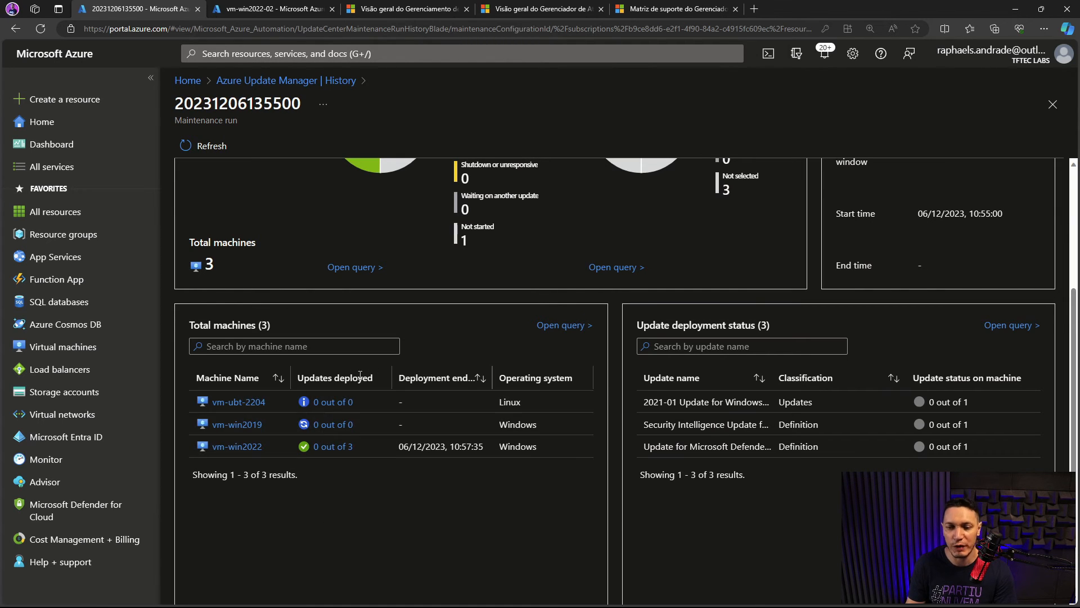
left_click(213, 146)
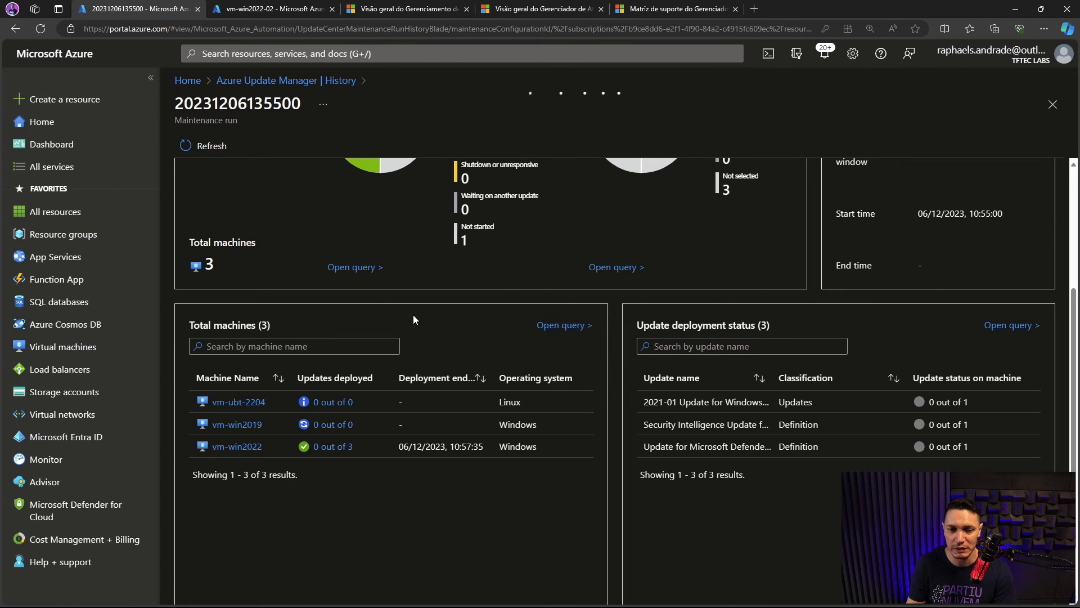
scroll(413, 315, "up", 4)
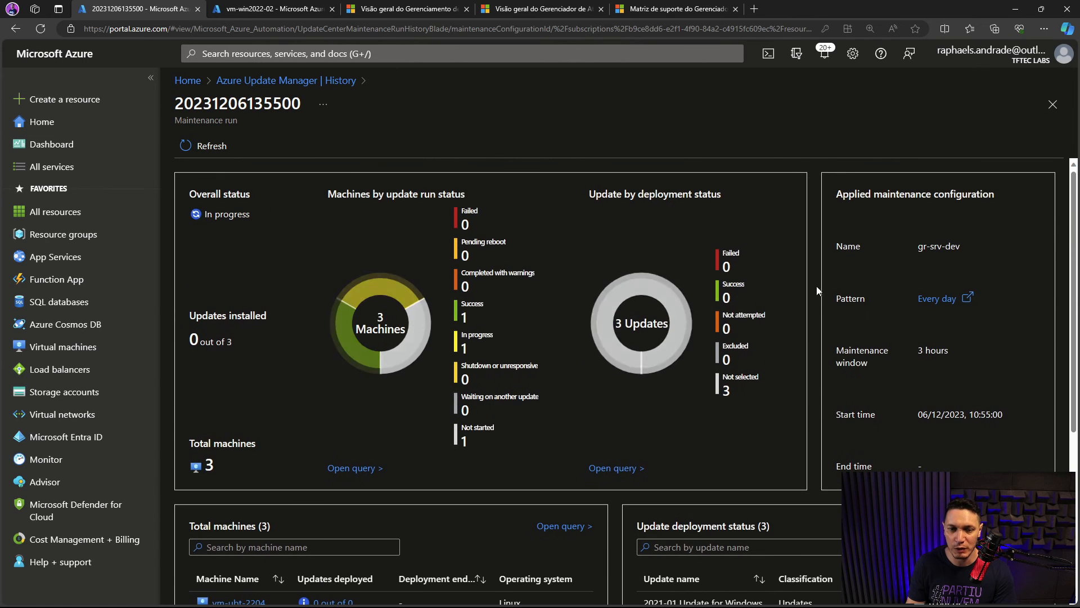
scroll(566, 306, "down", 3)
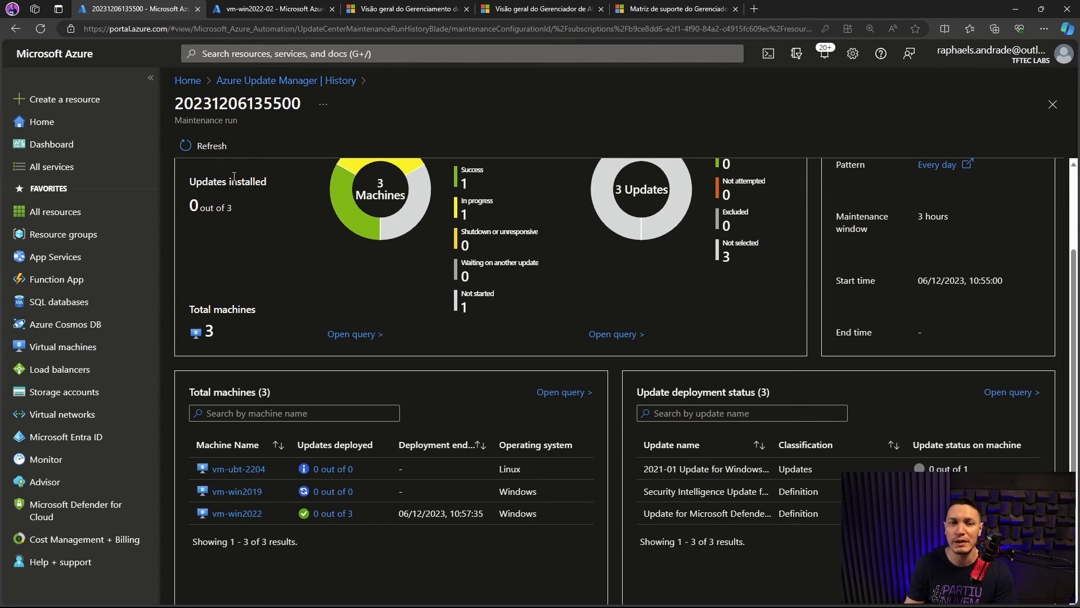
Keep refreshing the maintenance run and review each machine's deployment end time, the update statuses and the overall status
left_click(213, 146)
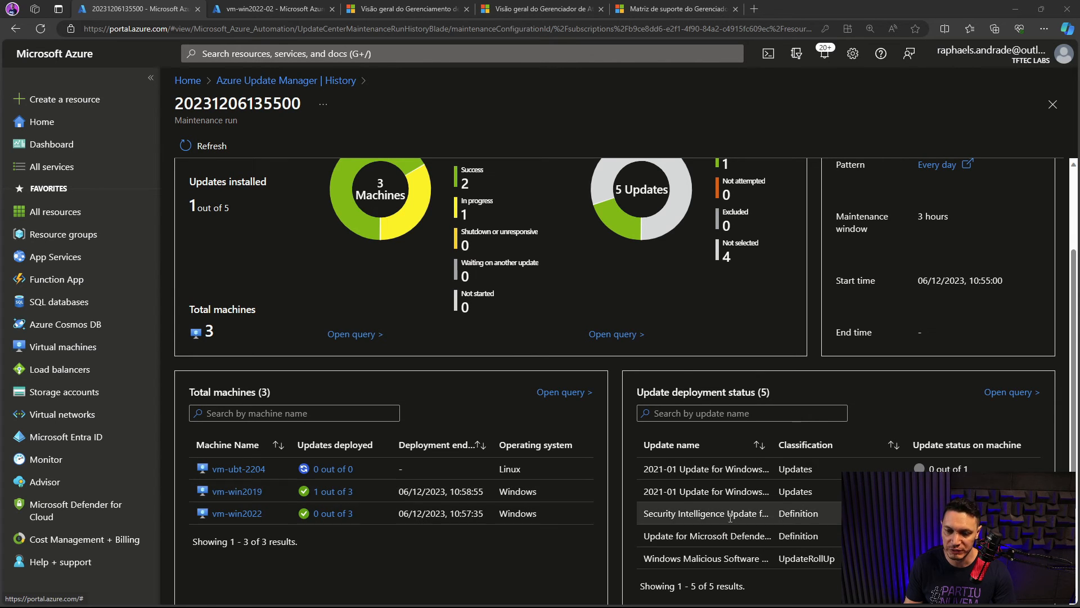
scroll(782, 554, "down", 1)
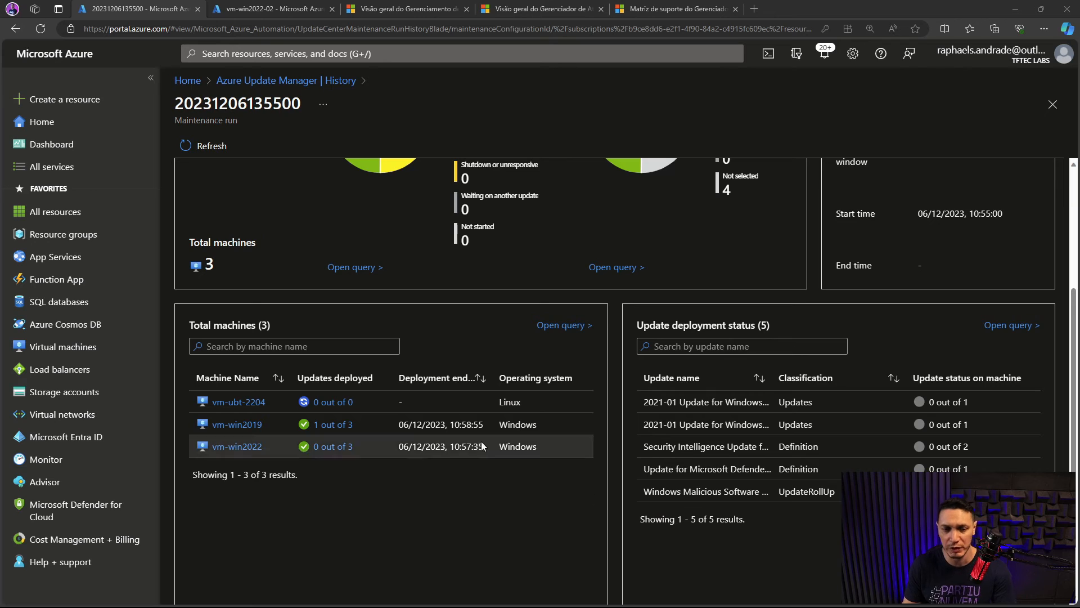
left_click(203, 145)
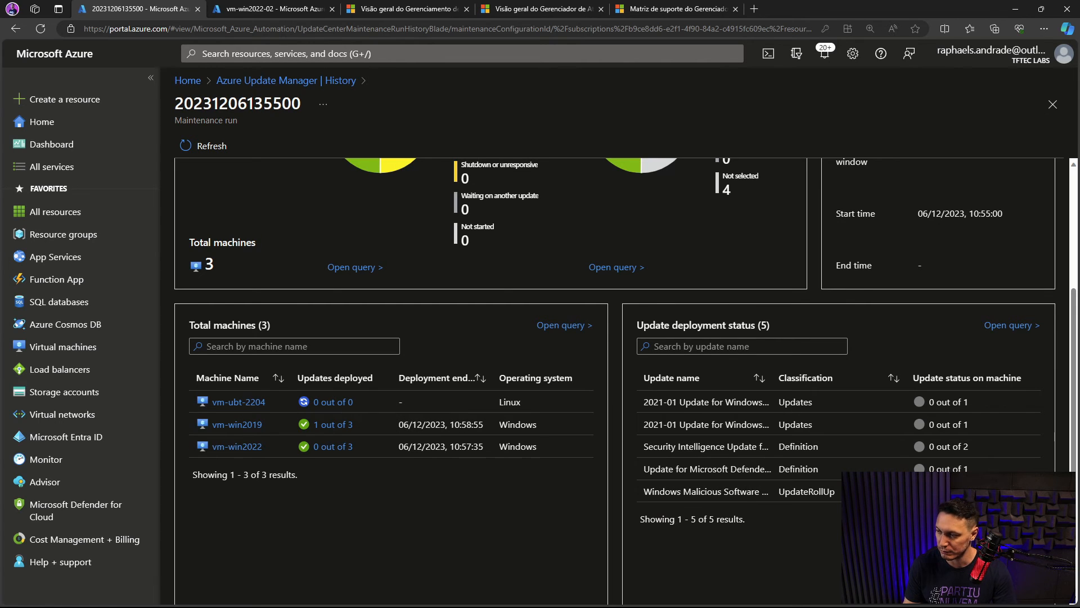
scroll(619, 383, "up", 2)
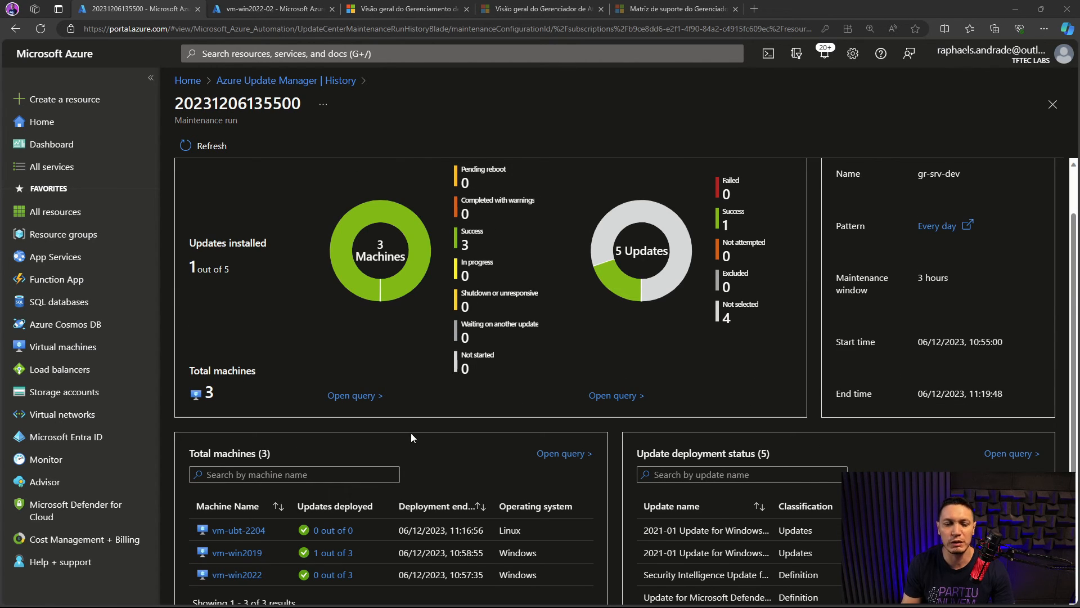
scroll(411, 434, "down", 2)
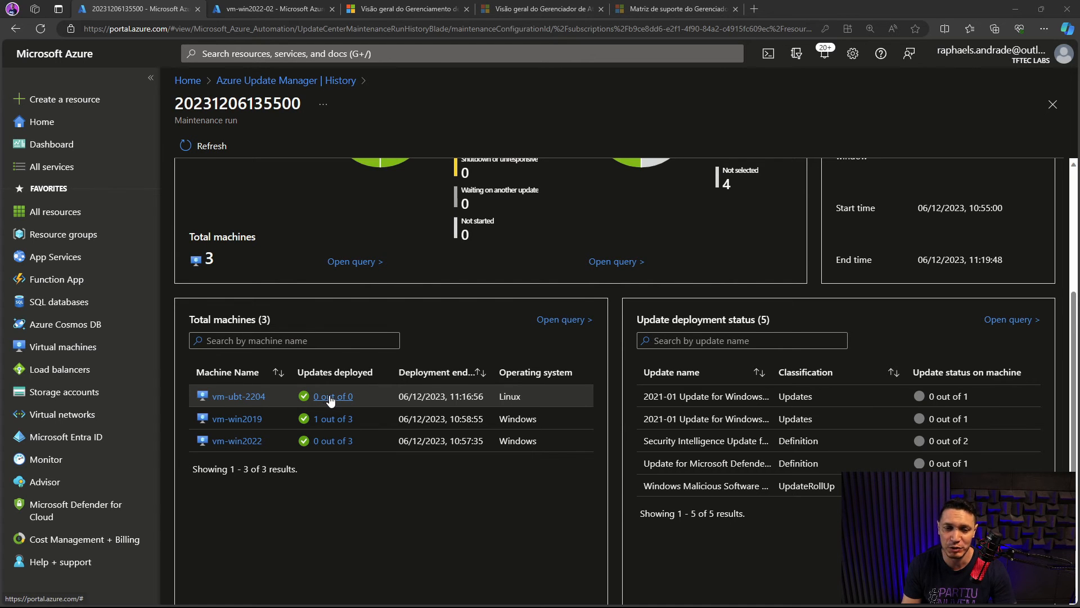
scroll(338, 415, "up", 3)
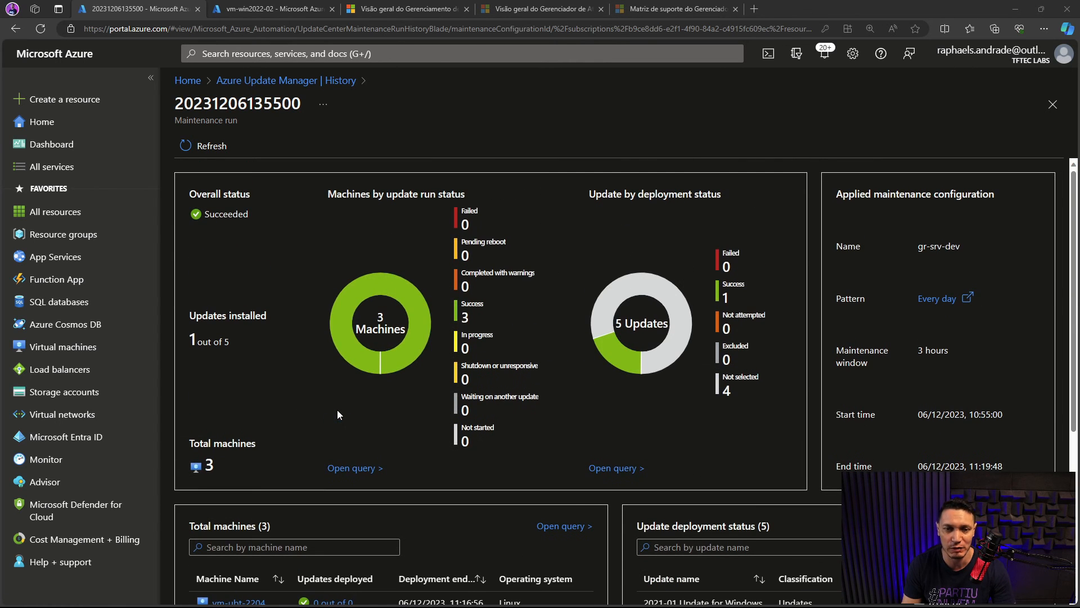
Return to the update history and refresh the list by maintenance run ID
left_click(292, 80)
left_click(486, 151)
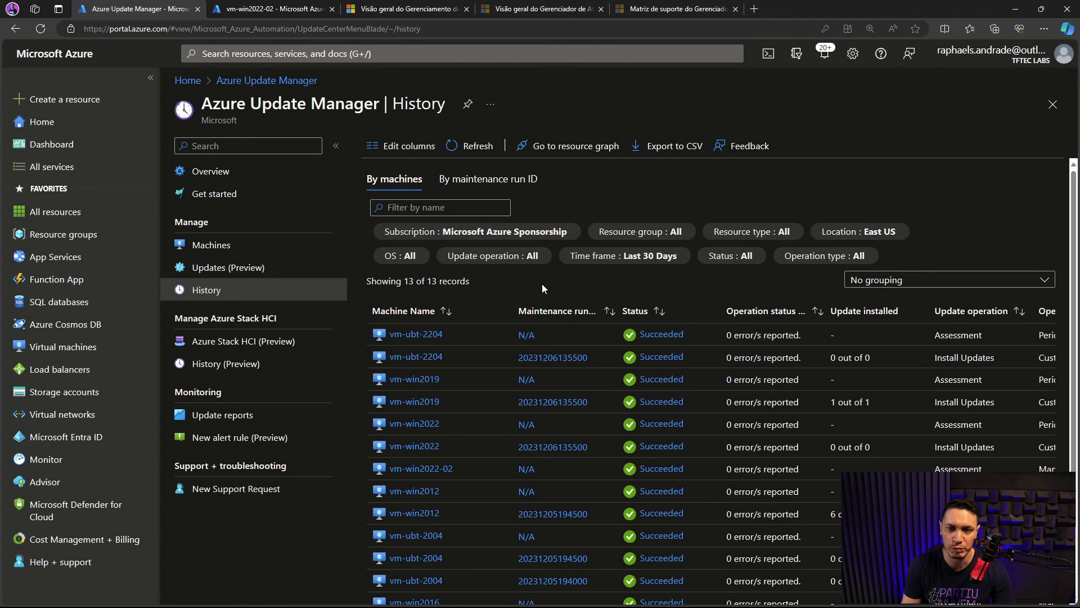
left_click(488, 178)
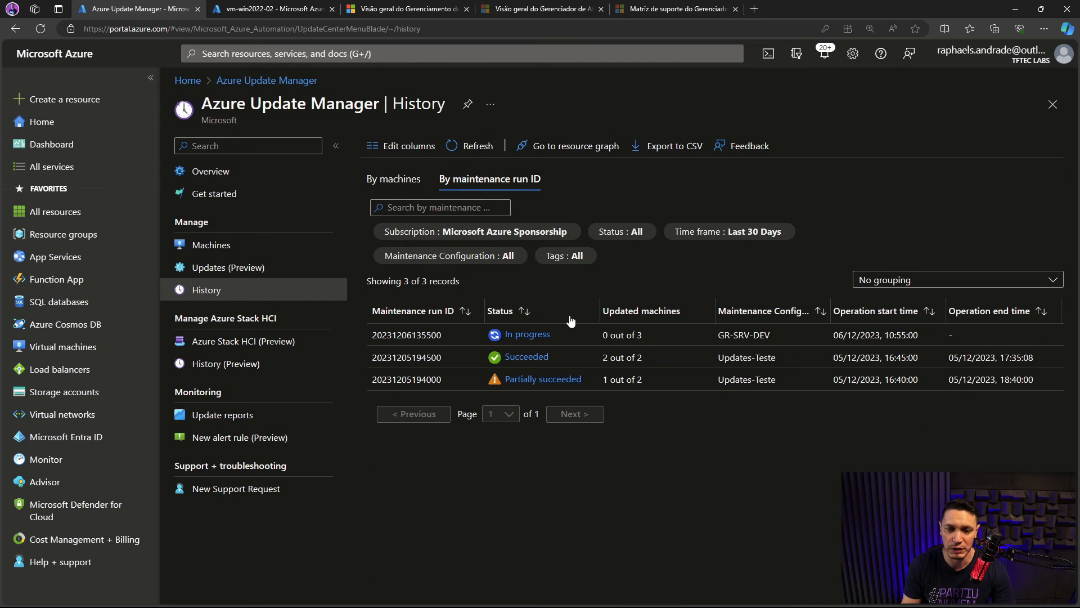
left_click(457, 144)
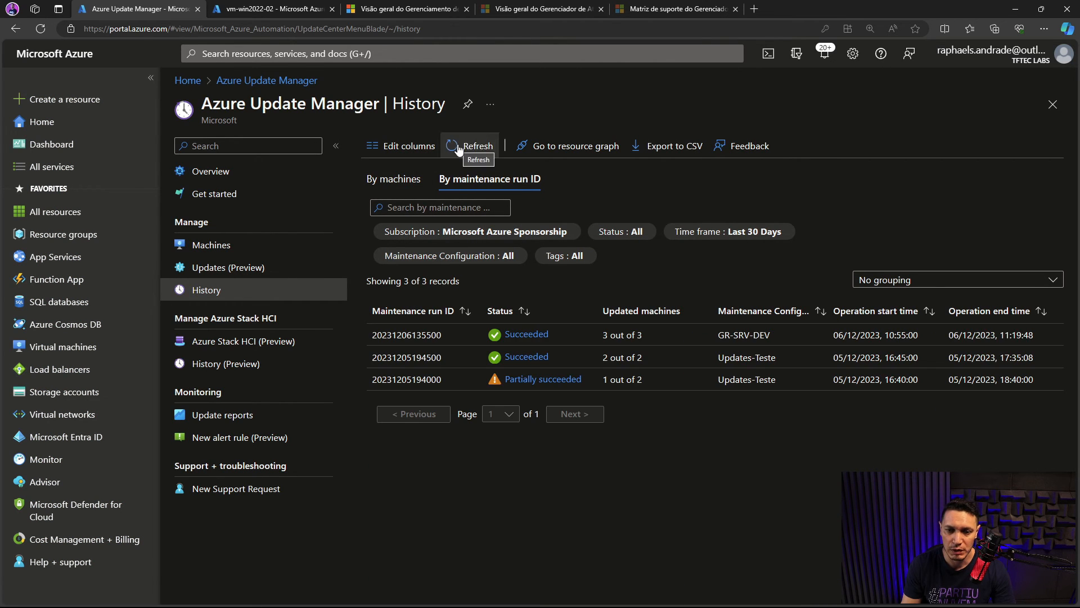
Open the GR-SRV-DEV run from its status, review the machine and update deployment results, and close the run
left_click(527, 335)
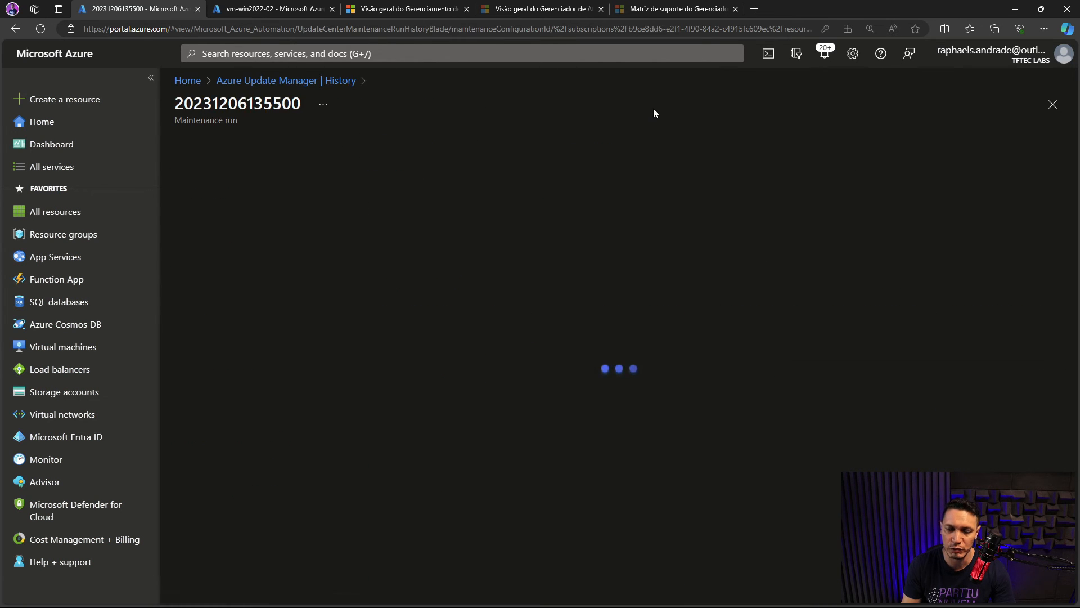
scroll(647, 296, "down", 1)
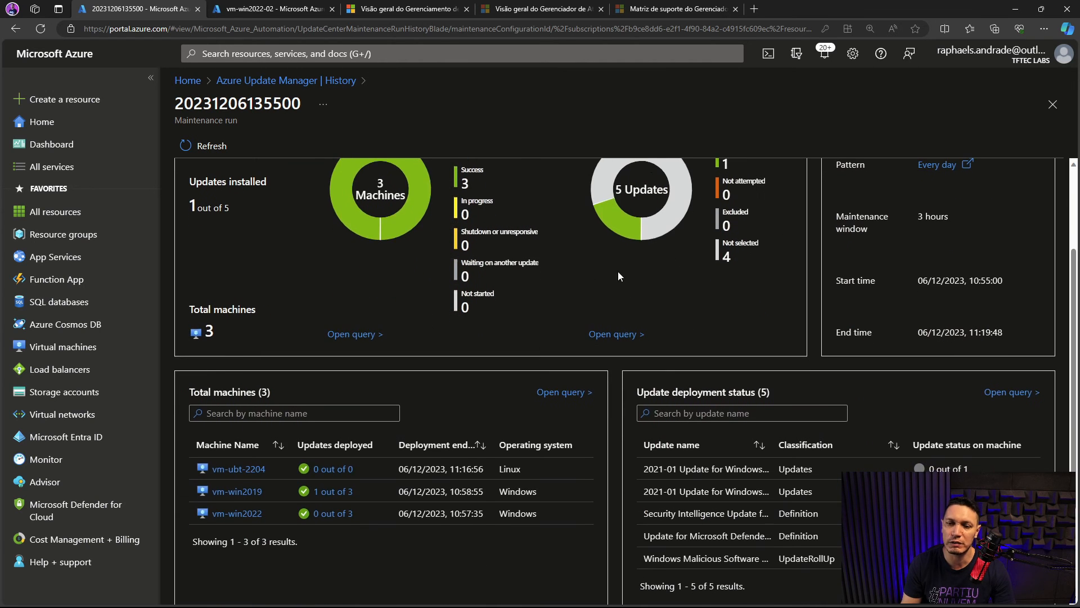
scroll(681, 259, "up", 1)
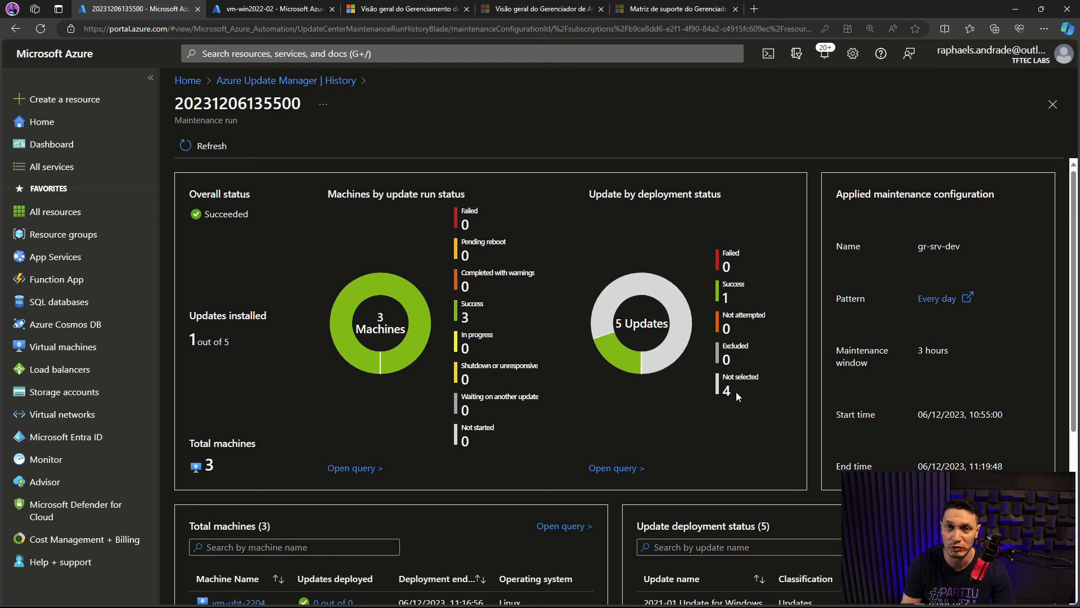
left_click(1051, 106)
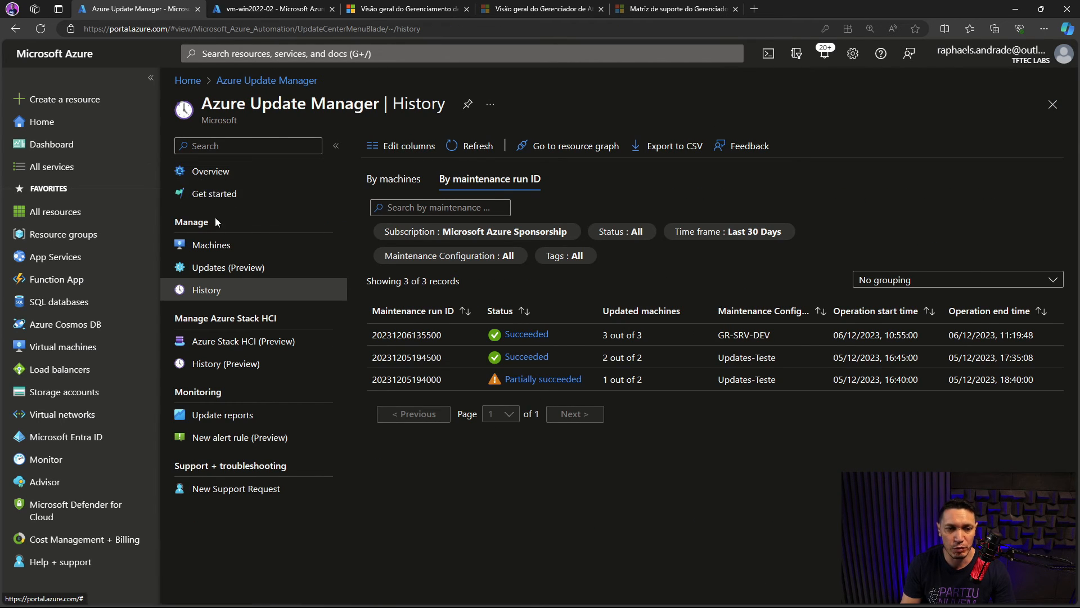
Refresh the Update Manager overview, then review and refresh the update status of all machines in the machines list
left_click(211, 171)
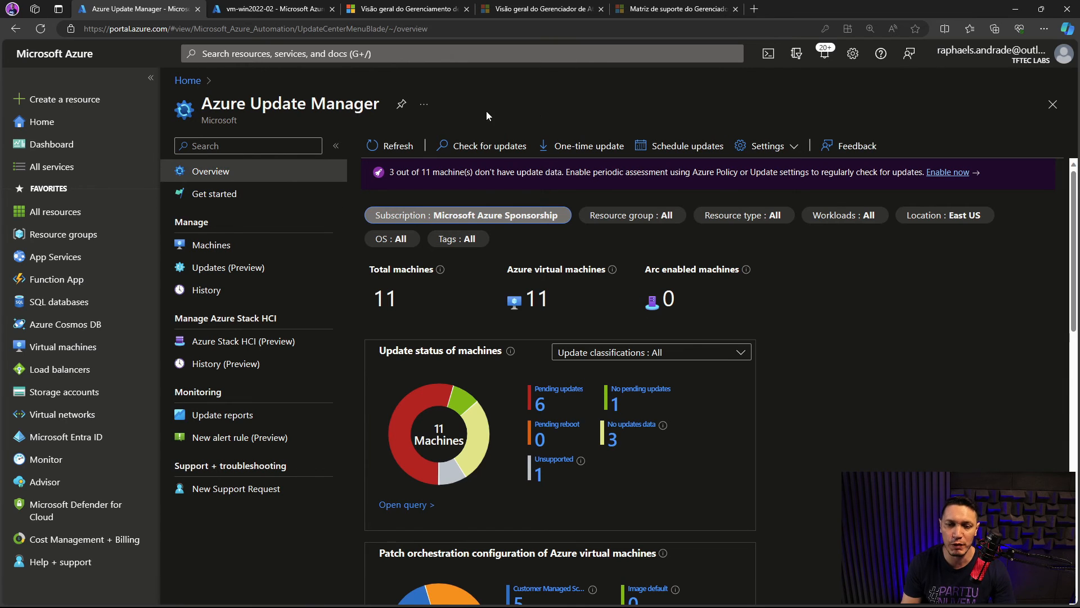
left_click(390, 145)
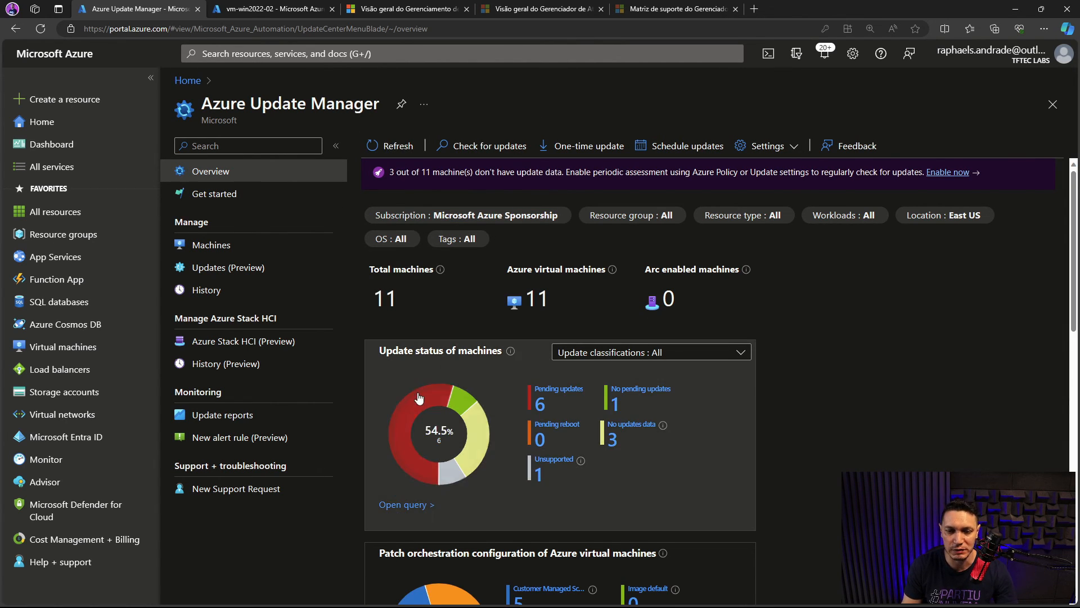
left_click(214, 245)
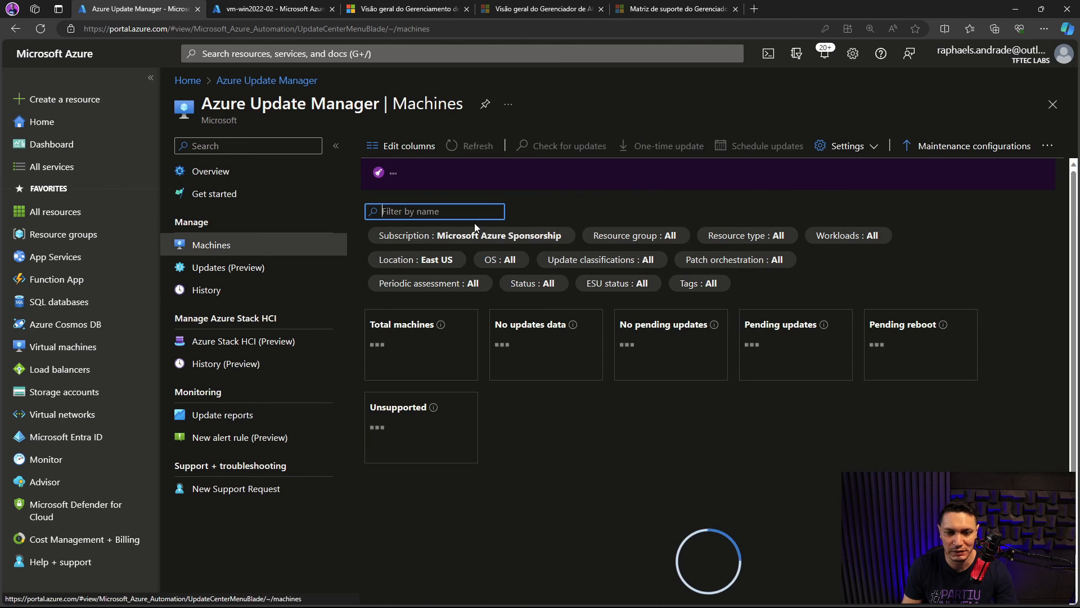
scroll(598, 238, "down", 4)
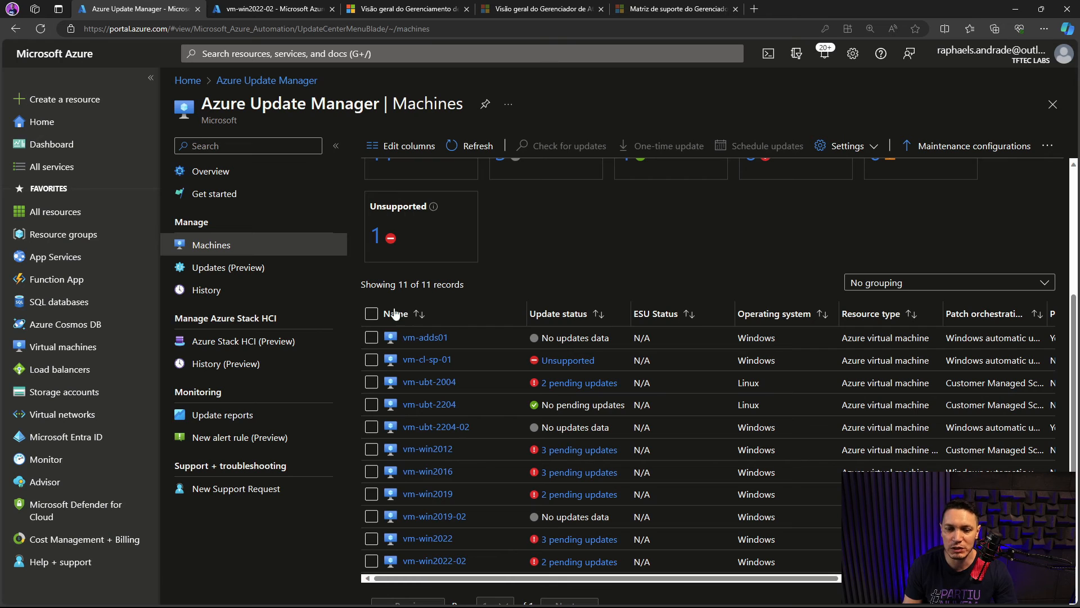
scroll(478, 293, "down", 1)
scroll(599, 265, "up", 2)
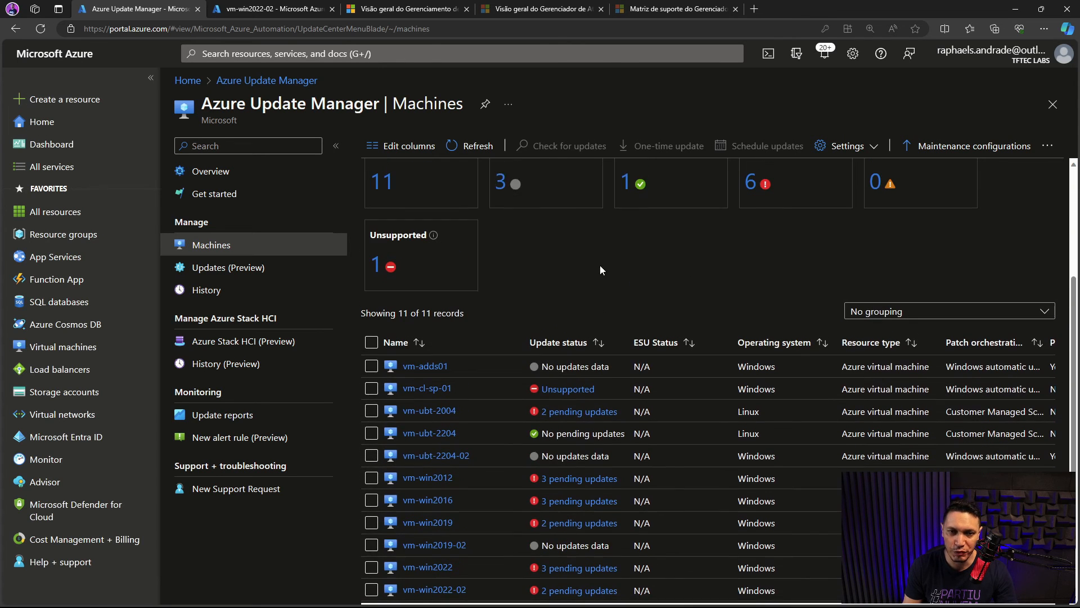
left_click(471, 146)
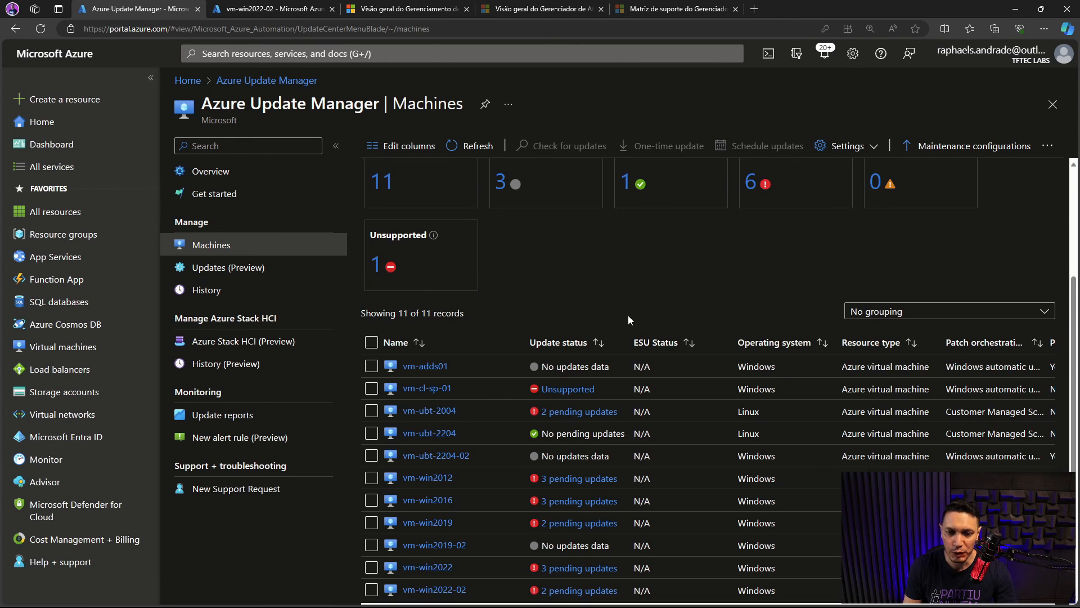
Run a check for updates on the machines without update data: vm-adds01, vm-ubt-2204-02 and vm-win2019-02
left_click(372, 367)
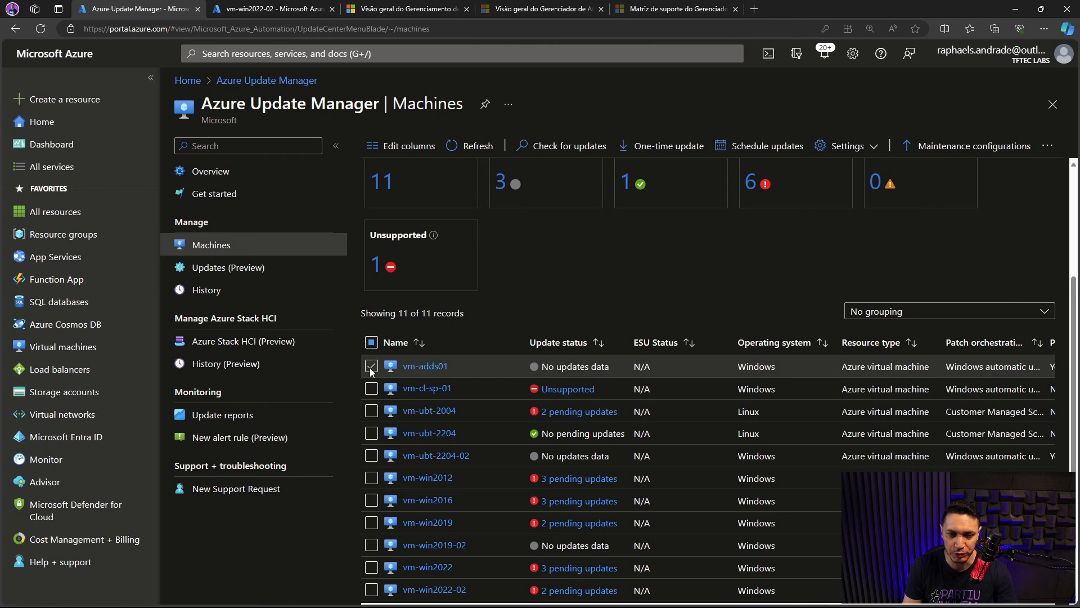
left_click(371, 456)
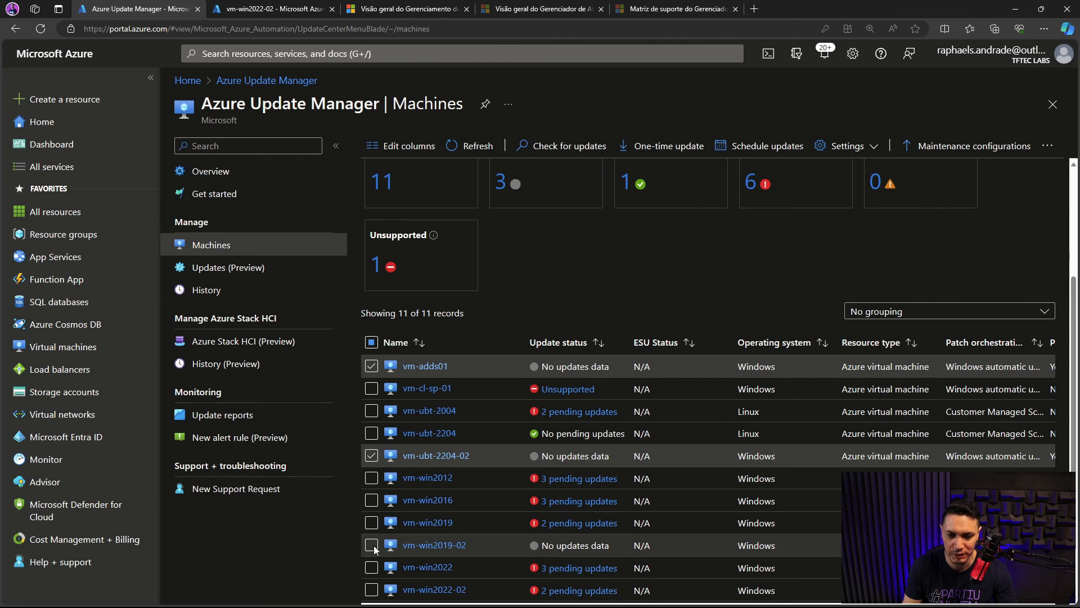
left_click(371, 545)
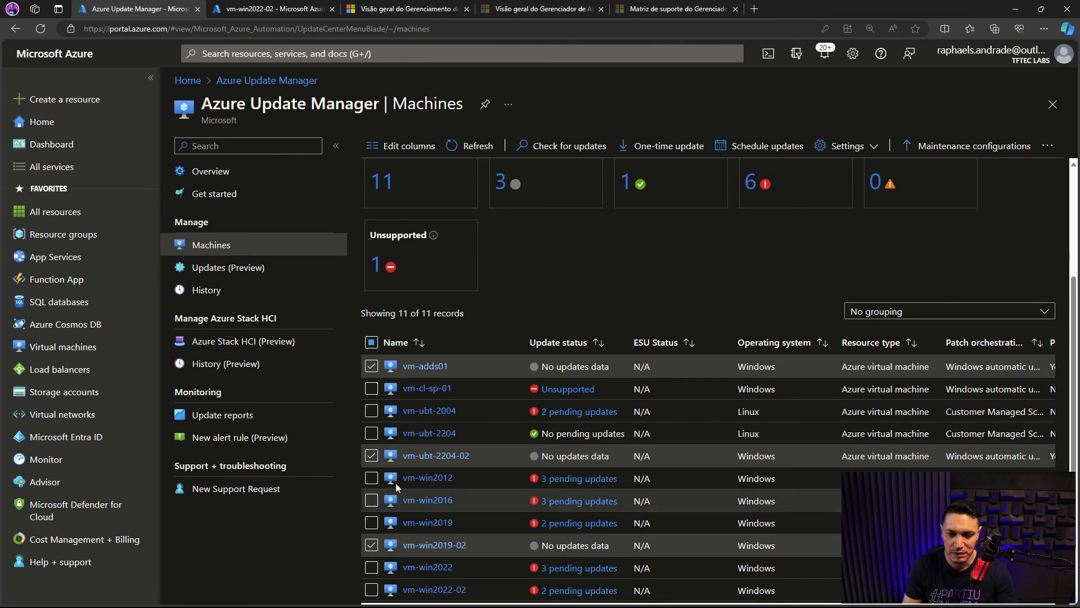
left_click(562, 146)
left_click(386, 234)
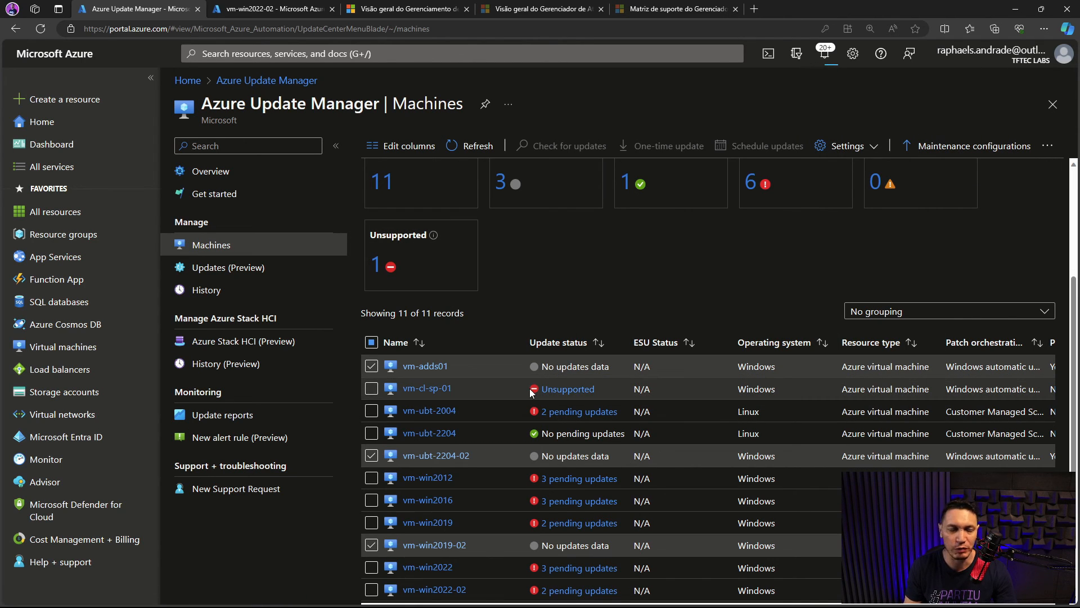
Look over the rest of the machines list and return to the Update Manager overview
scroll(532, 392, "down", 2)
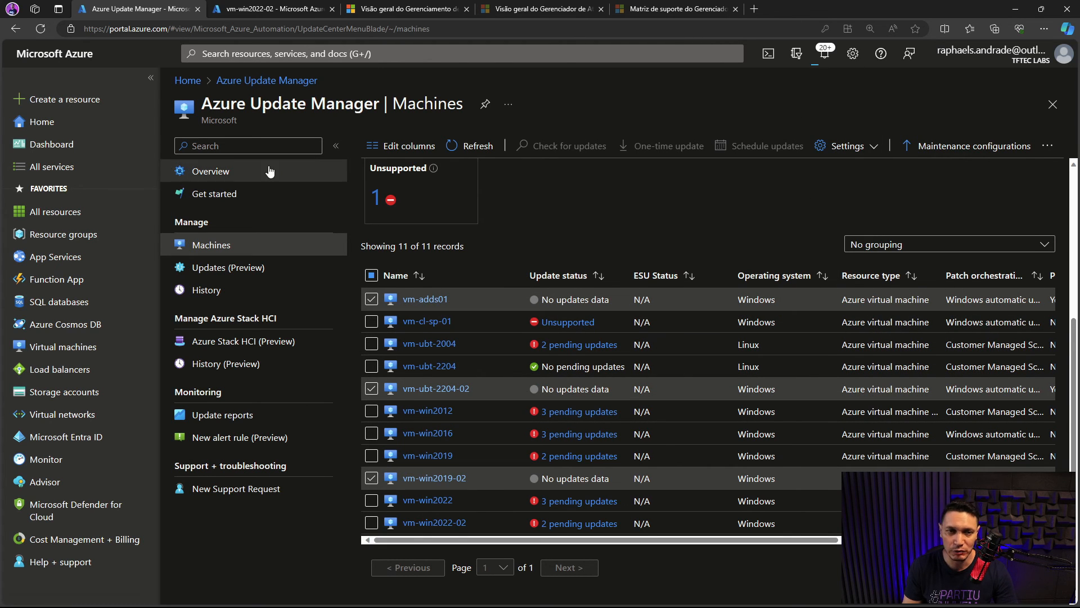
left_click(206, 176)
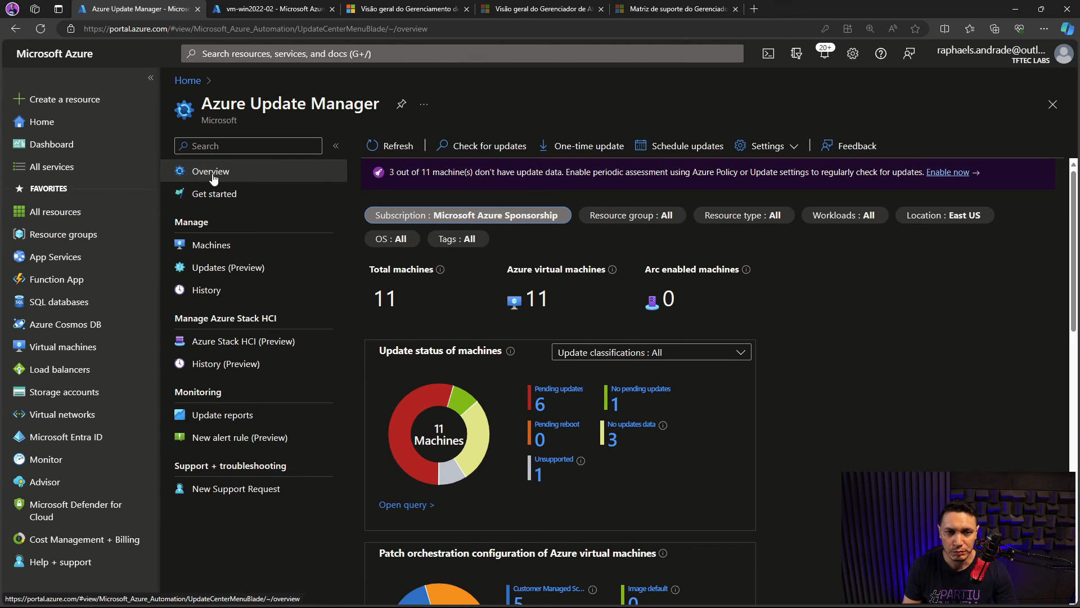
Look over the built-in Azure Update Manager policy definitions through the Get started assign policy link, and return to Get started
left_click(214, 195)
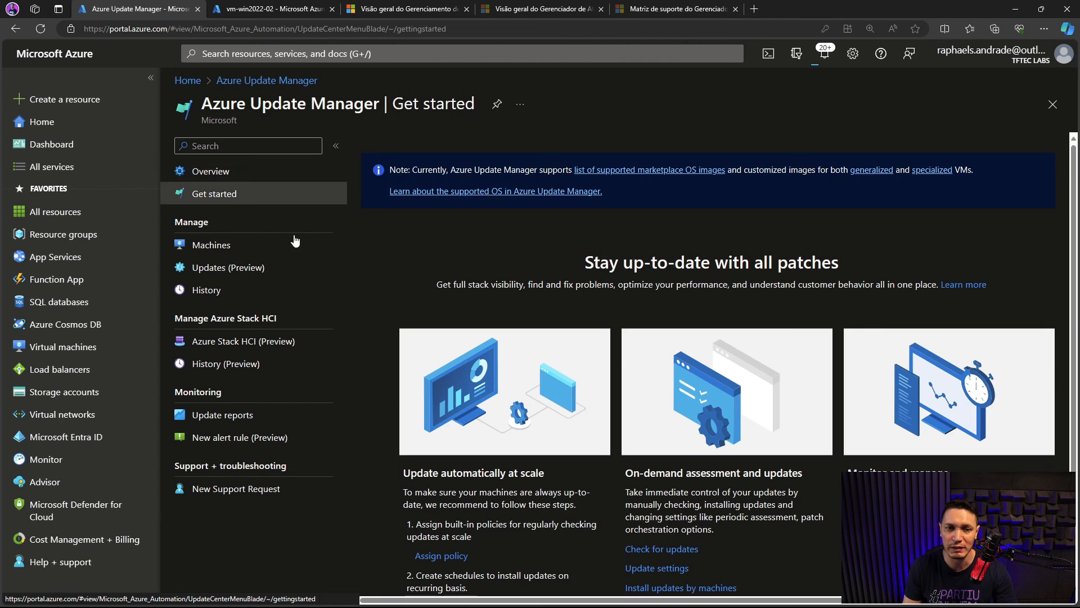
left_click(440, 557)
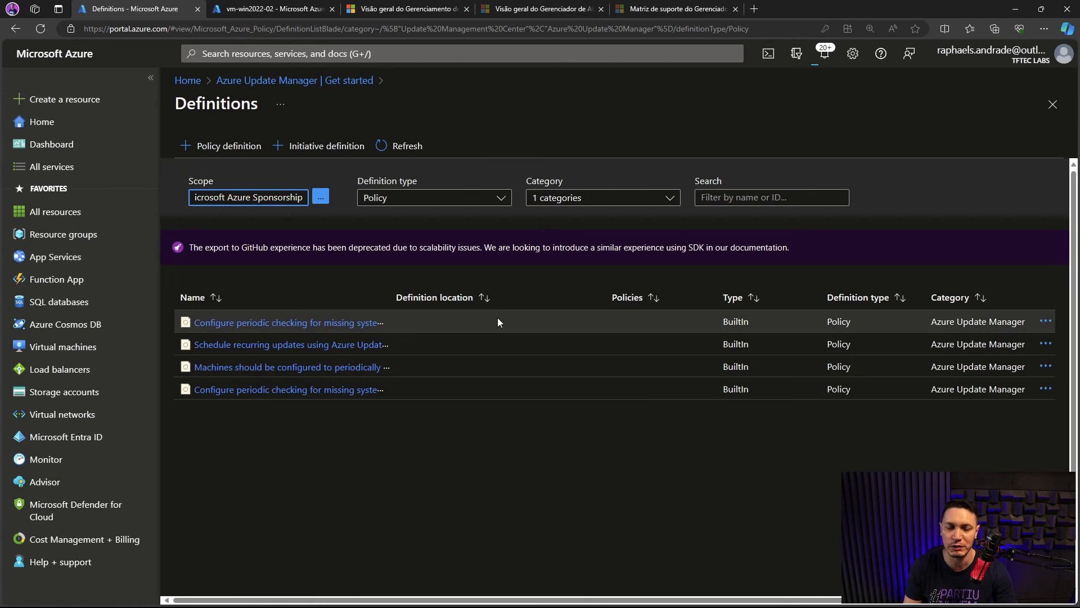
left_click_drag(391, 292, 536, 284)
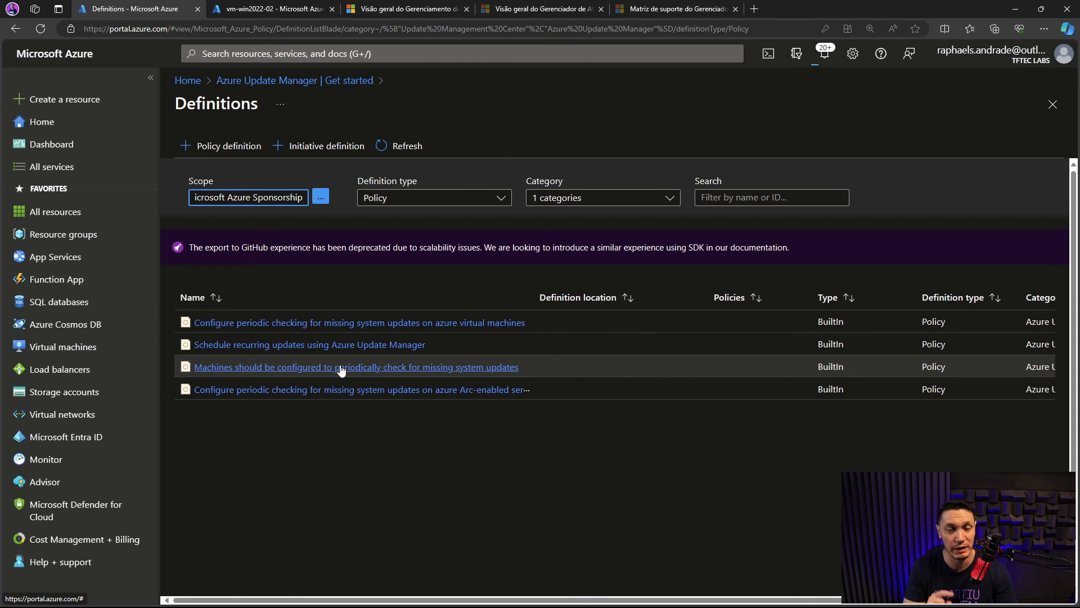
left_click(290, 81)
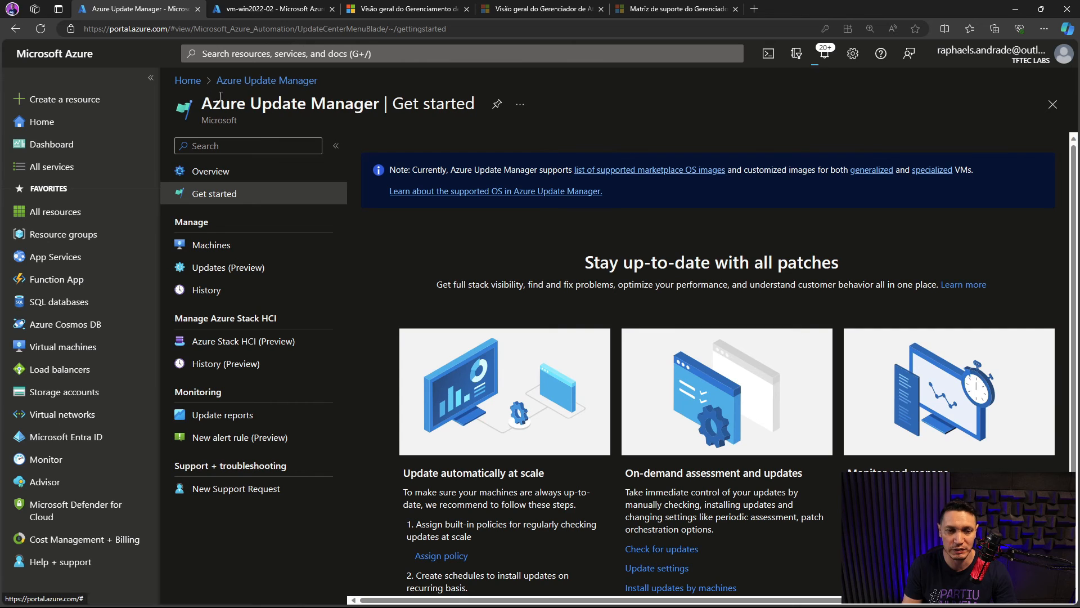
Open the machines list, refresh it and check the update status of every machine
left_click(194, 245)
scroll(462, 344, "down", 4)
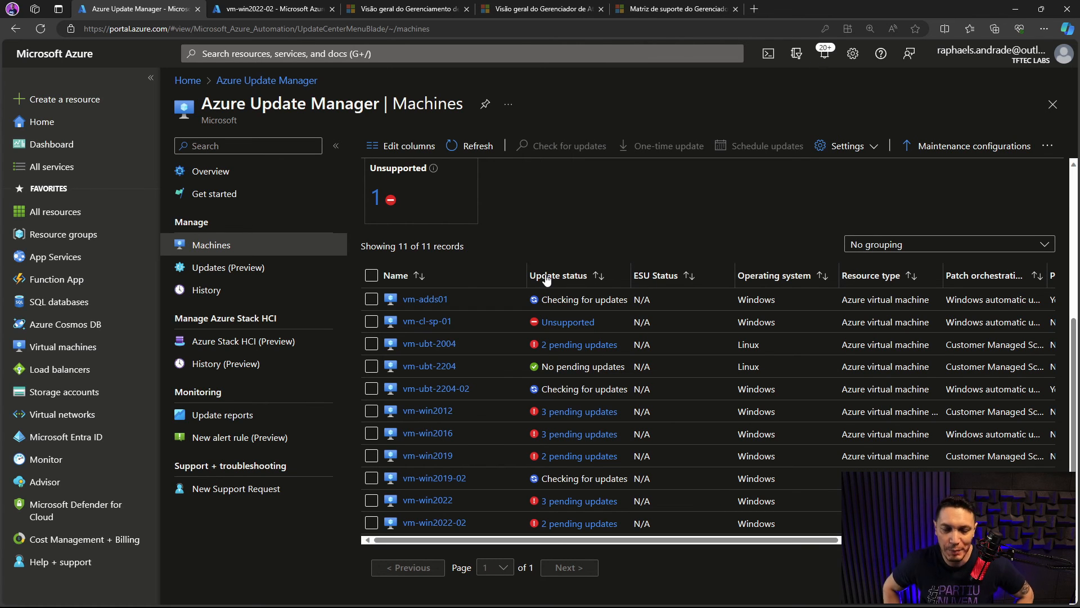
scroll(563, 191, "up", 2)
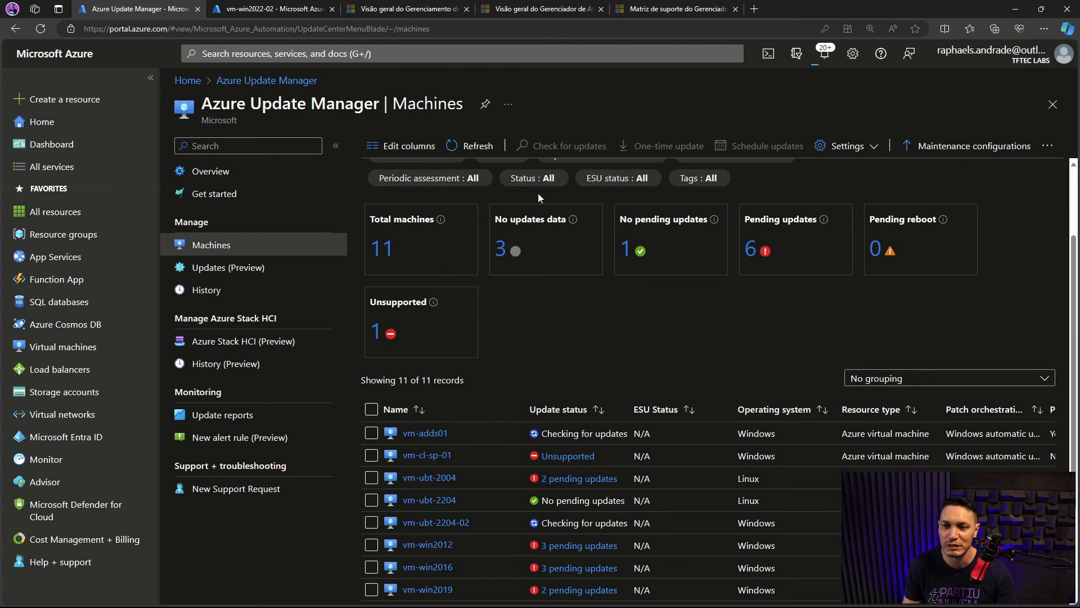
left_click(471, 146)
scroll(648, 330, "down", 3)
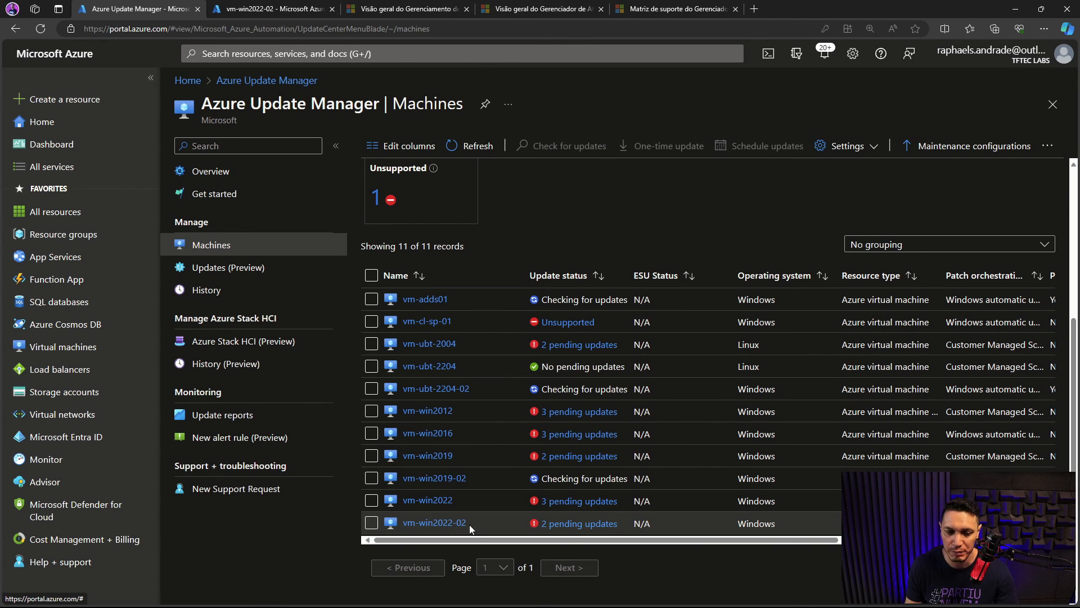
Review the pending updates of vm-win2022-02 and return to the machines list
left_click(574, 524)
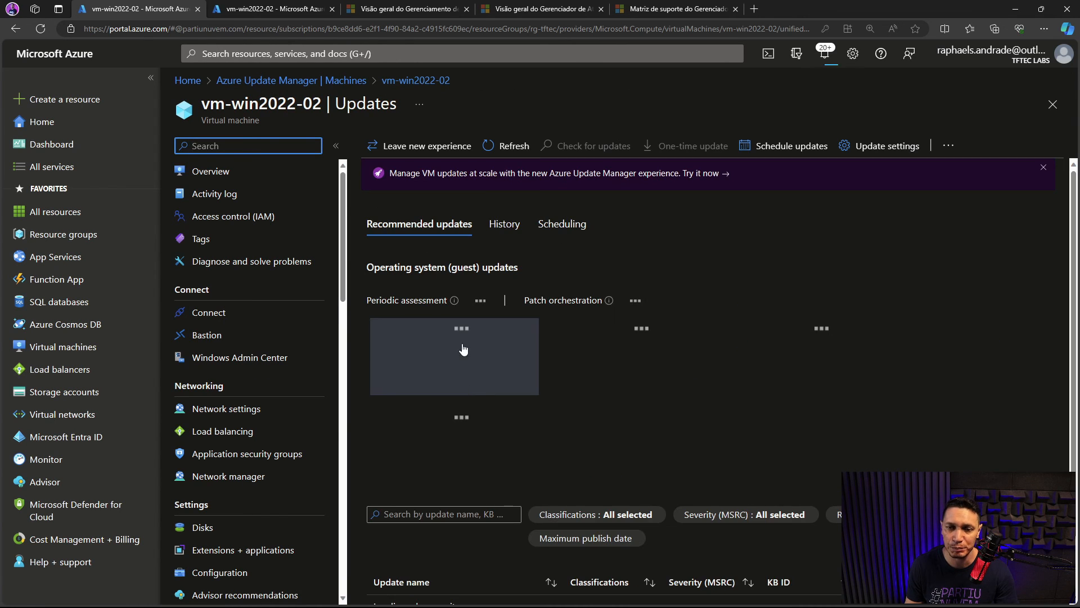
scroll(484, 418, "down", 2)
scroll(465, 504, "down", 1)
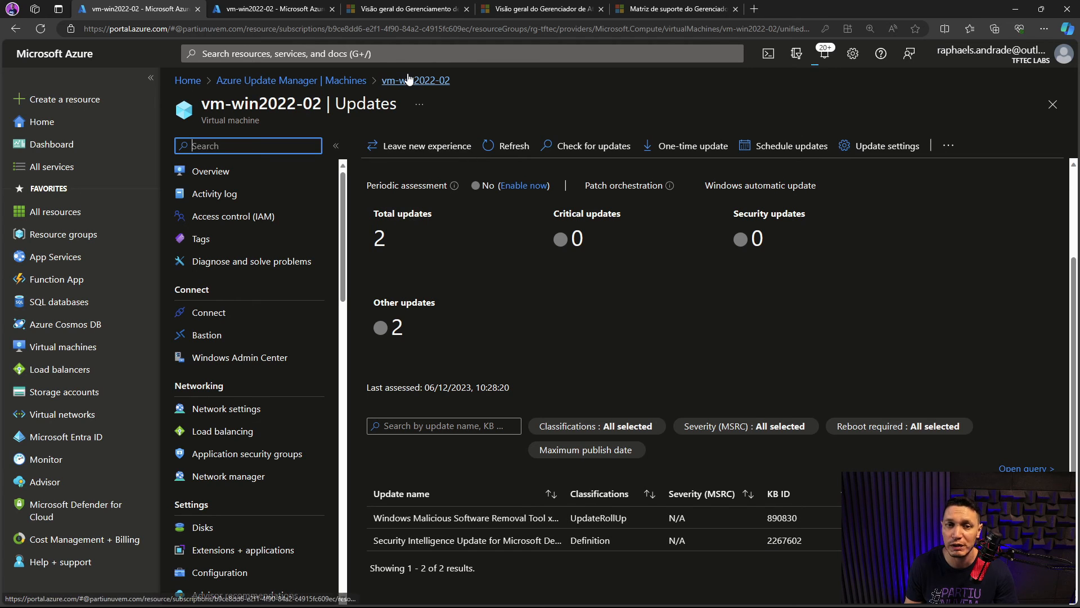
left_click(337, 82)
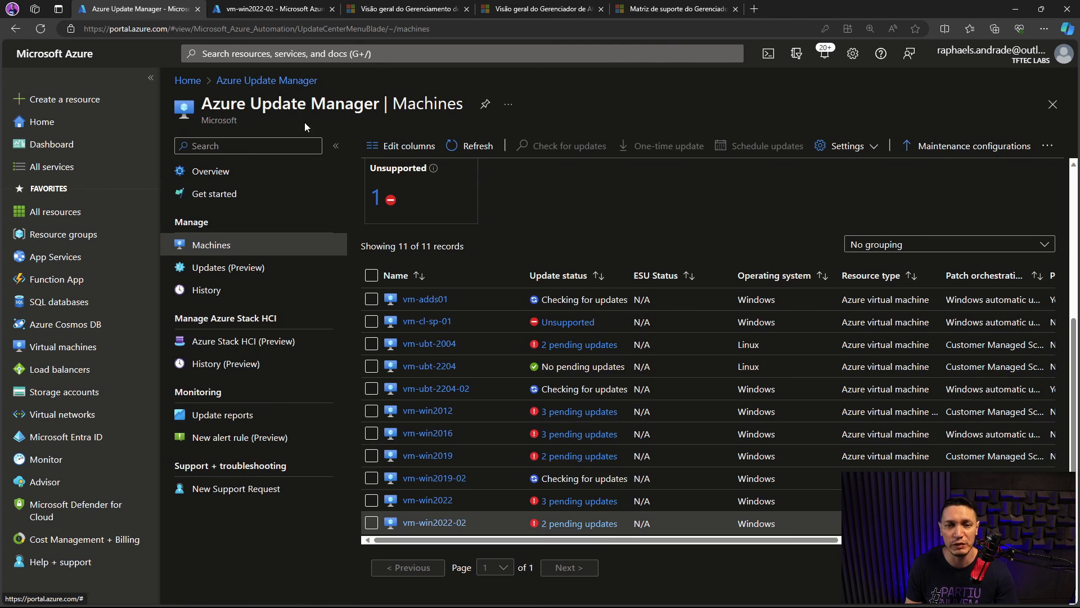
Refresh the machines list again and check whether the update assessments have finished
scroll(585, 382, "up", 4)
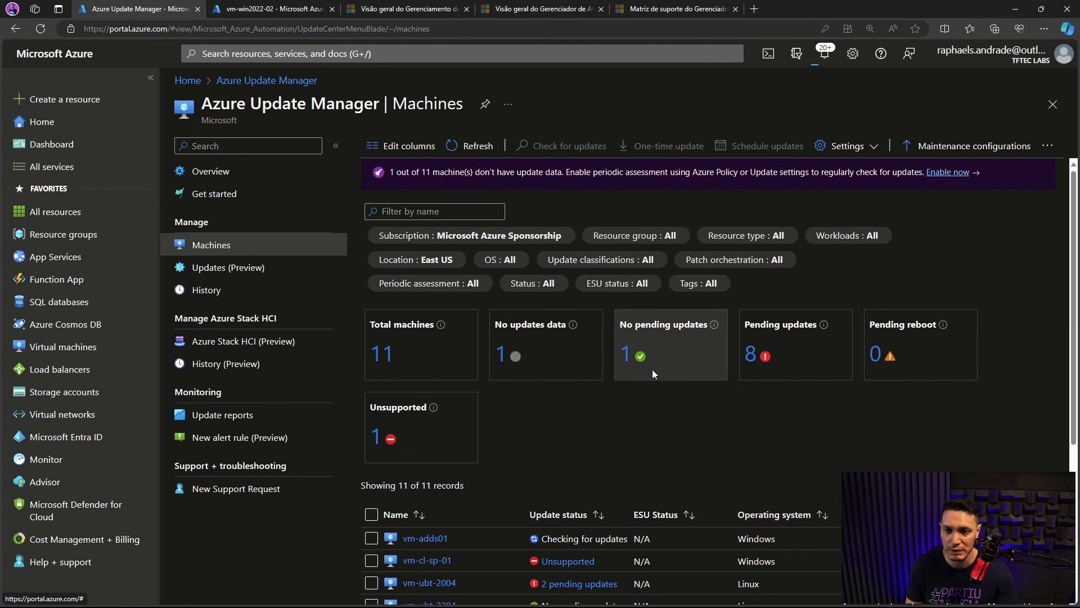
scroll(653, 369, "down", 2)
left_click(473, 145)
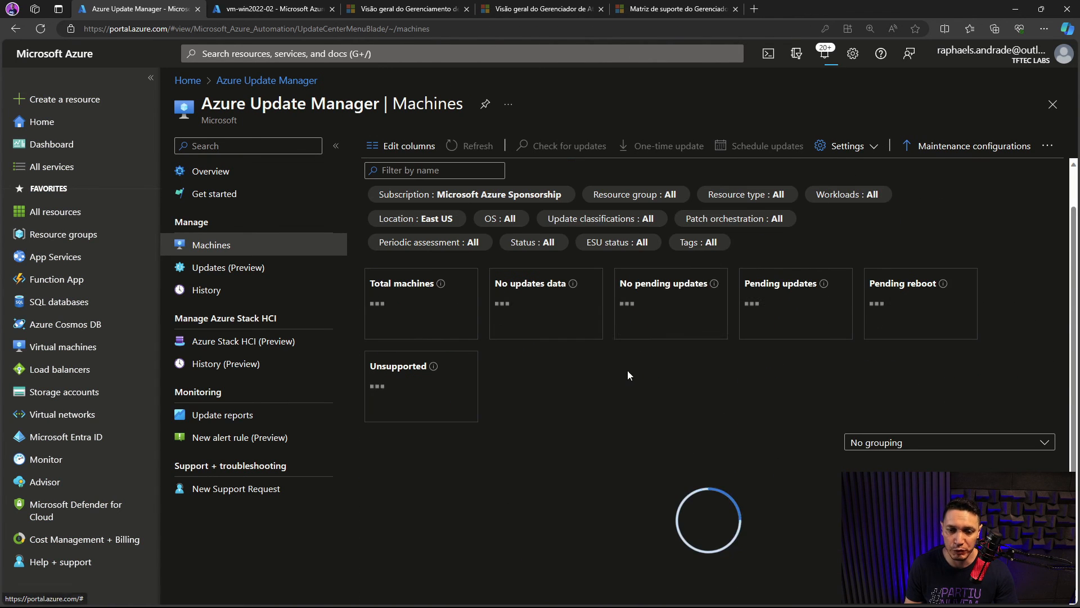
scroll(642, 363, "down", 2)
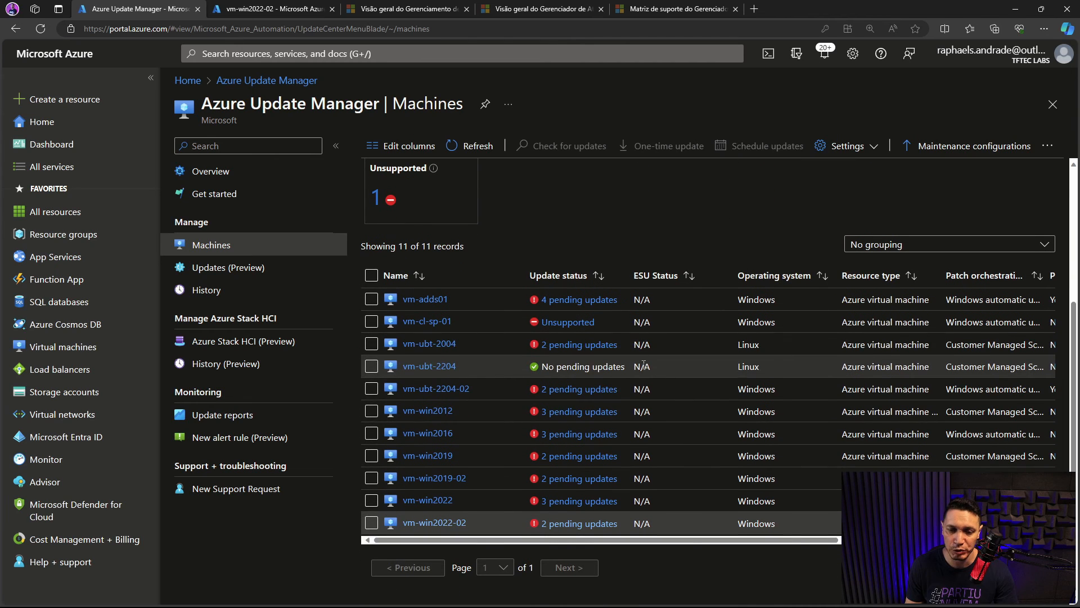
Start a one-time update installation for all machines except vm-cl-sp-01, and continue to the updates selection
left_click(372, 275)
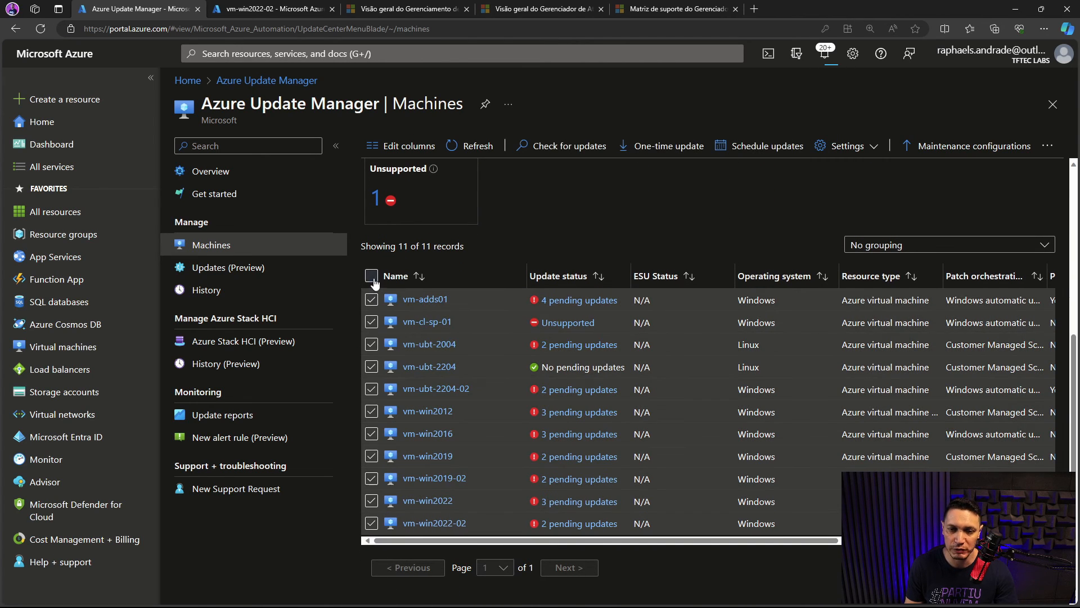
left_click(371, 322)
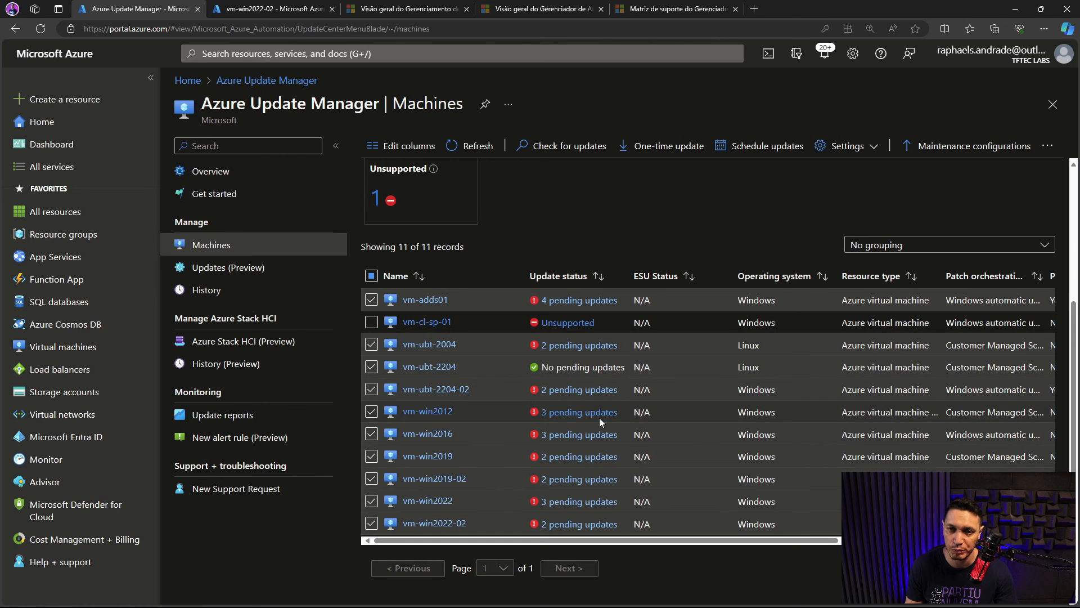
scroll(602, 425, "up", 3)
scroll(602, 424, "down", 3)
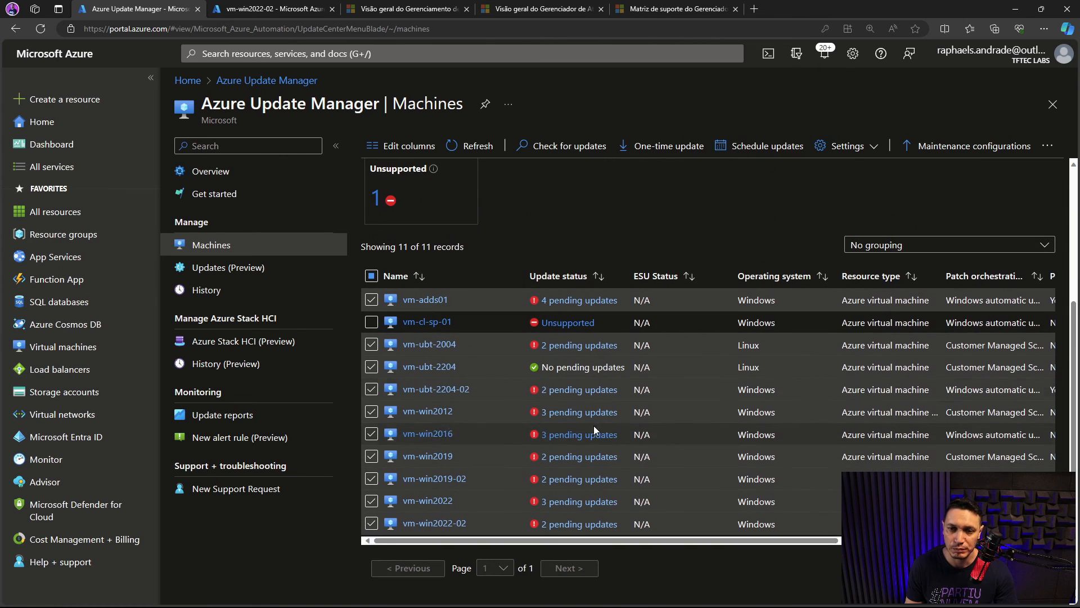
left_click(663, 149)
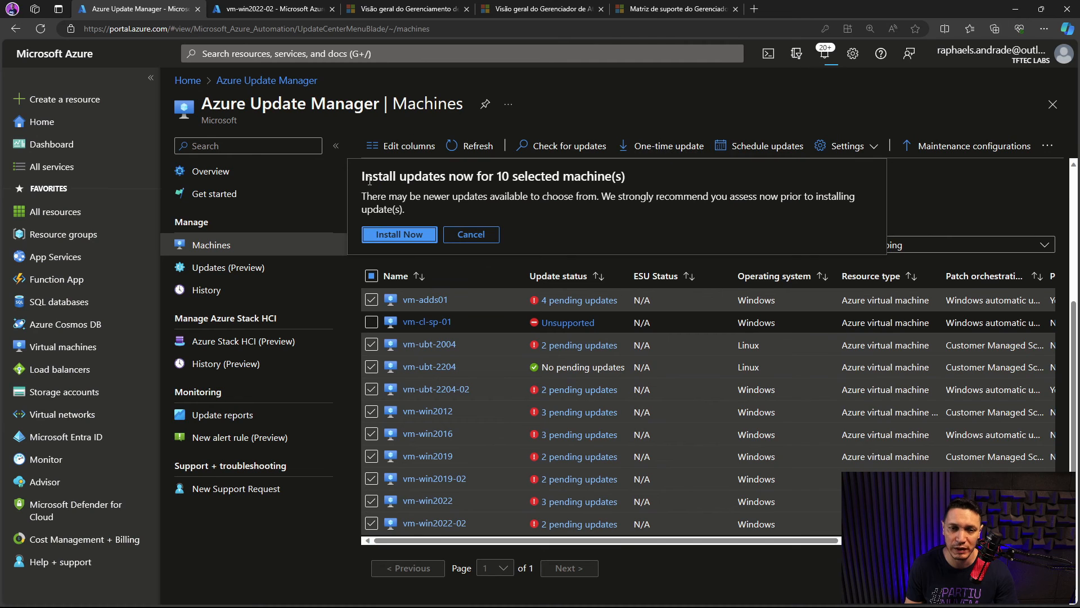
left_click(384, 235)
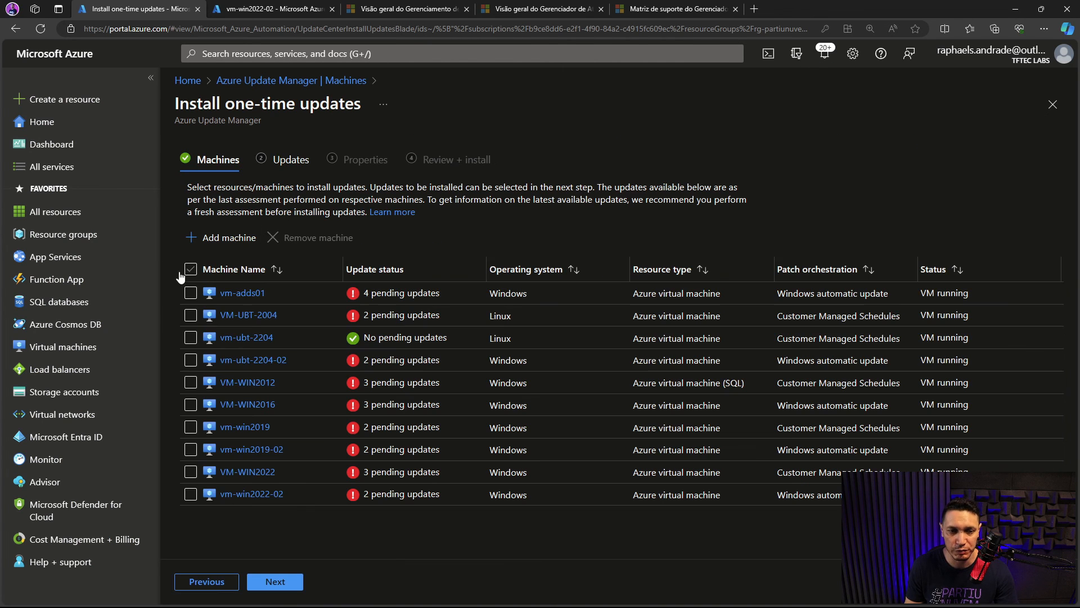
left_click(190, 268)
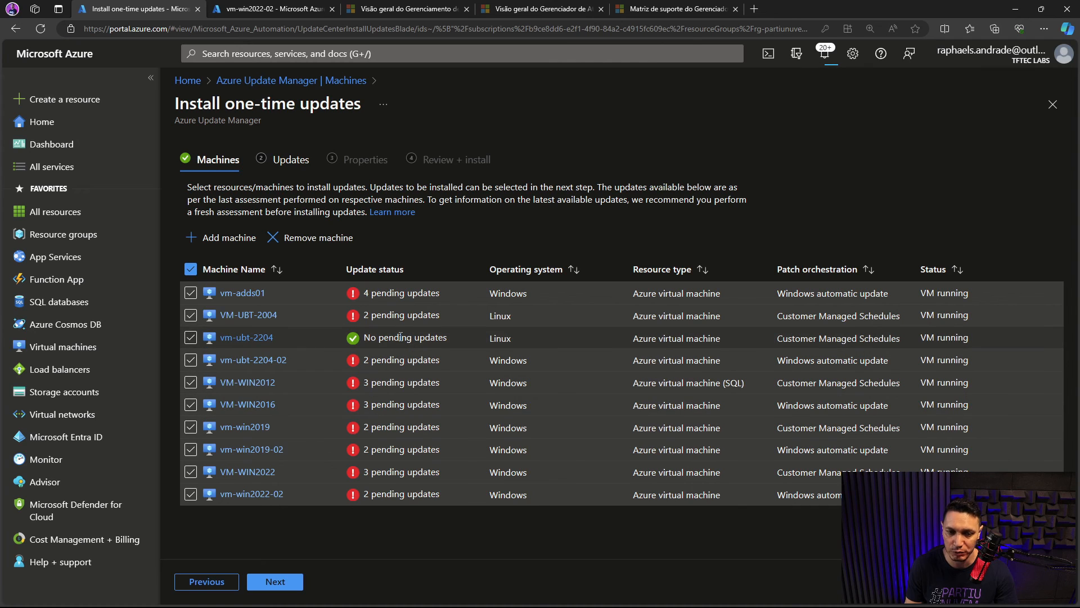
left_click(274, 582)
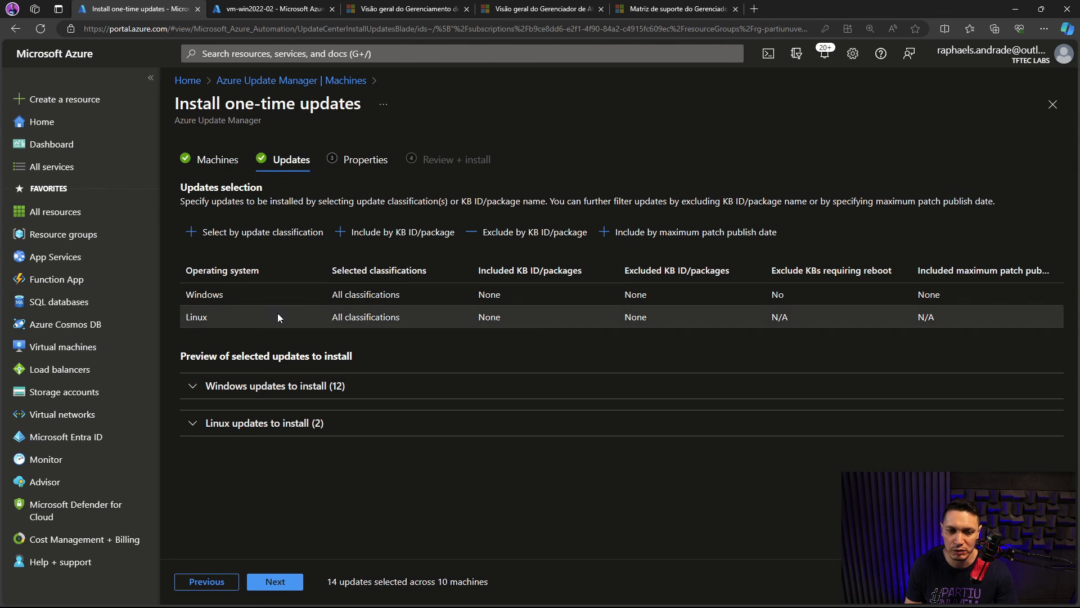
Preview the Windows updates to install and inspect the included update classifications without changing them
left_click(195, 387)
left_click(194, 387)
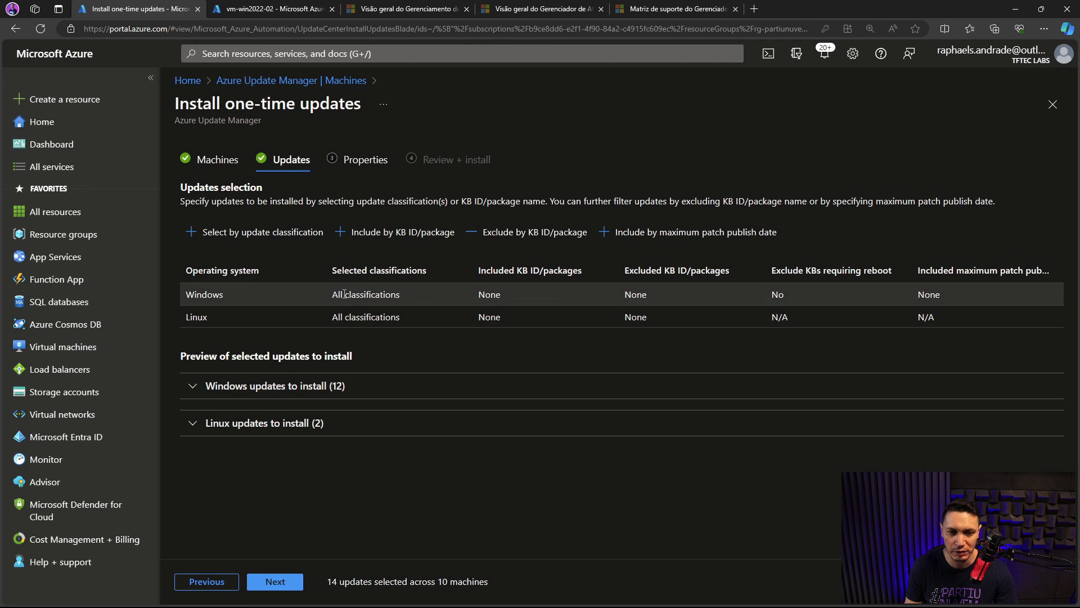
left_click(246, 233)
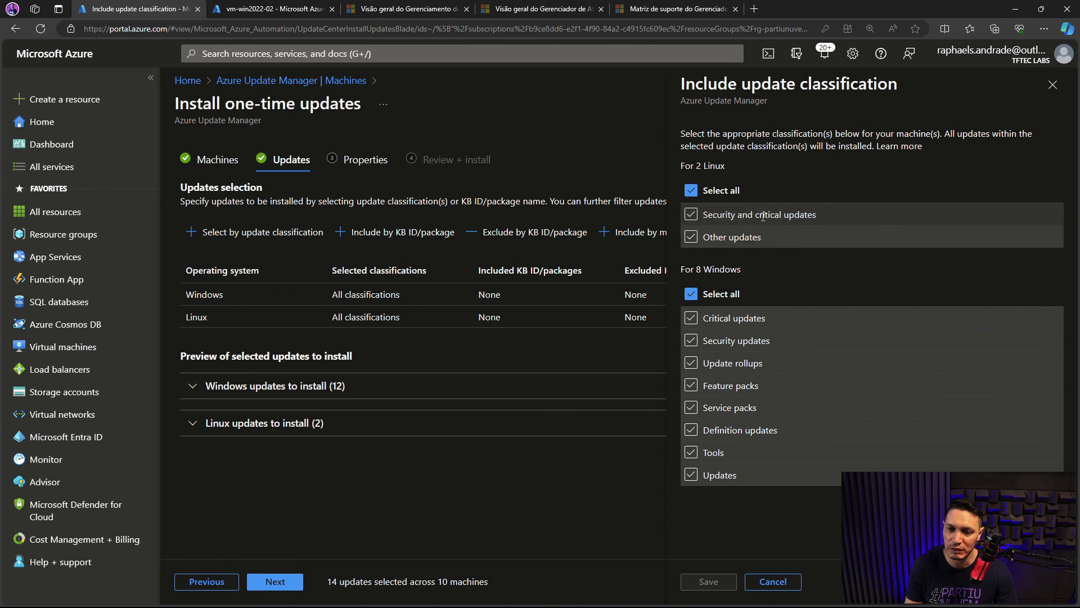
left_click(1052, 86)
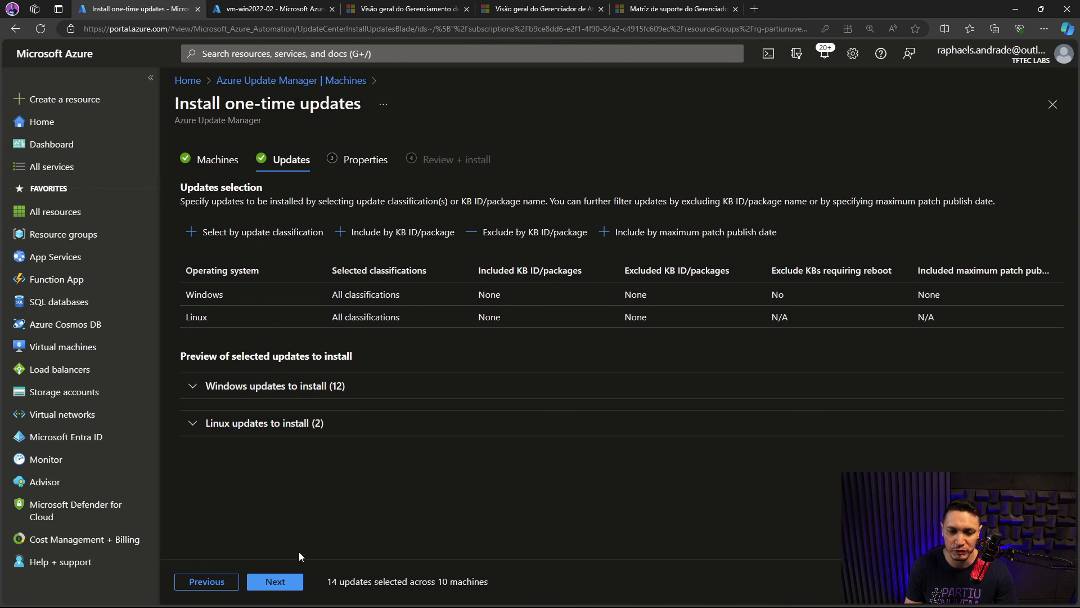
Set the reboot option to Reboot if required, keep the 235-minute maintenance window, and submit the one-time update installation
left_click(279, 581)
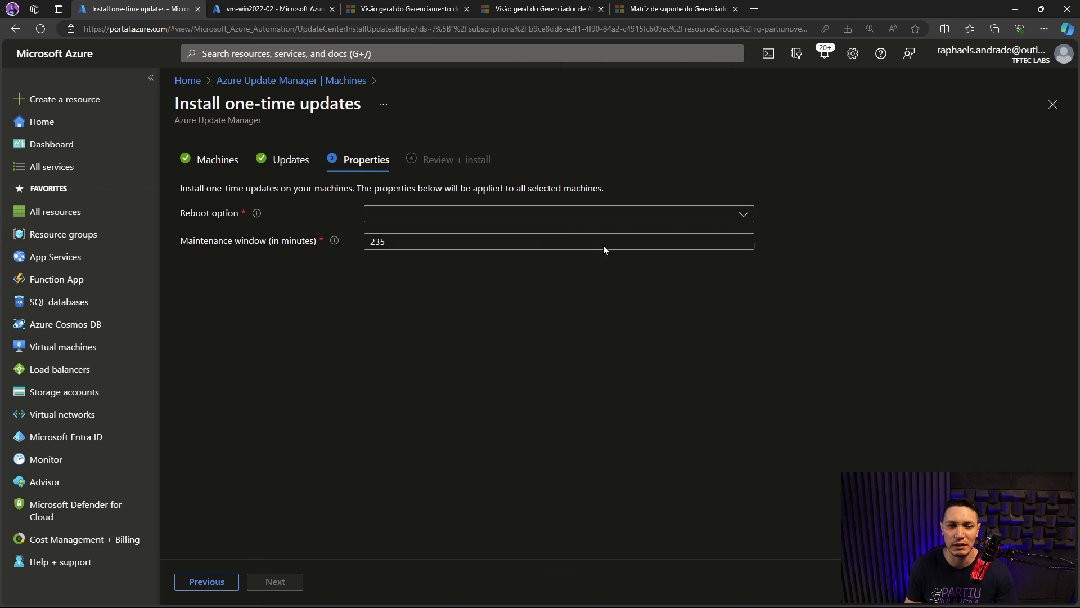
left_click(744, 213)
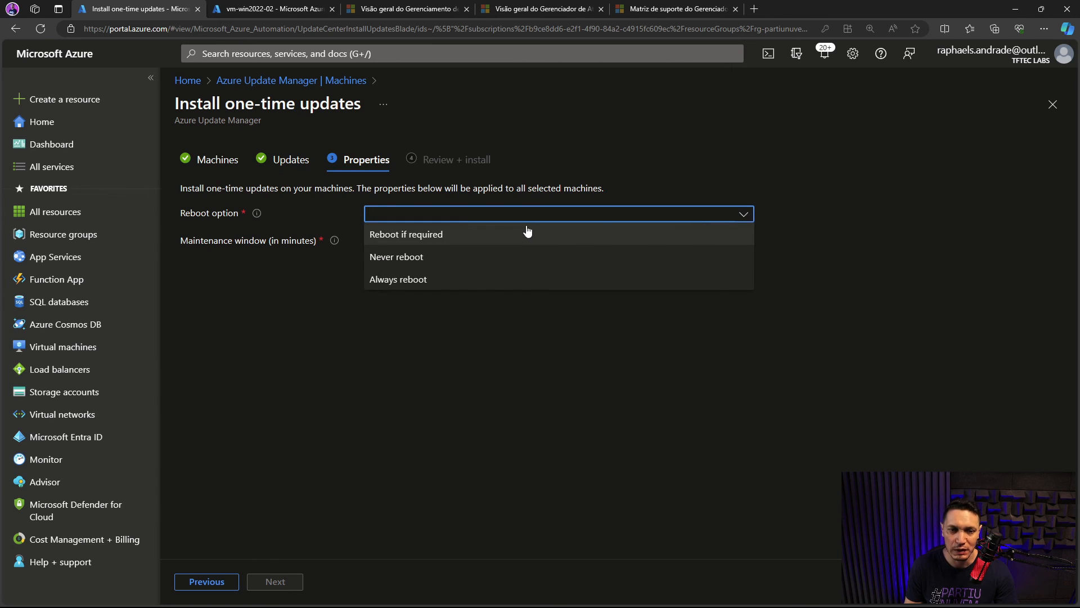
left_click(412, 235)
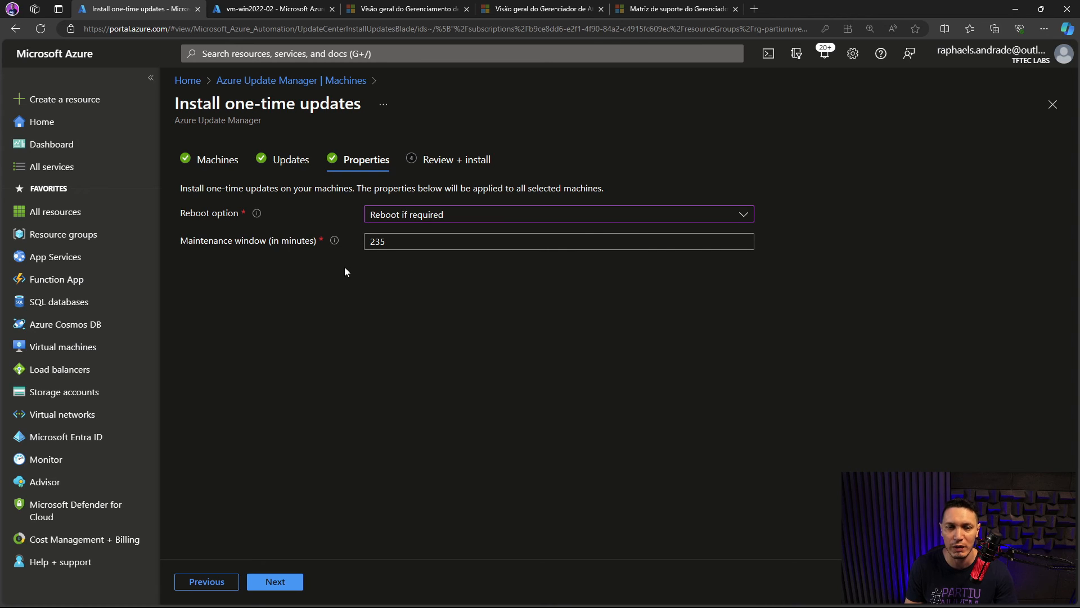
left_click(273, 576)
left_click(274, 581)
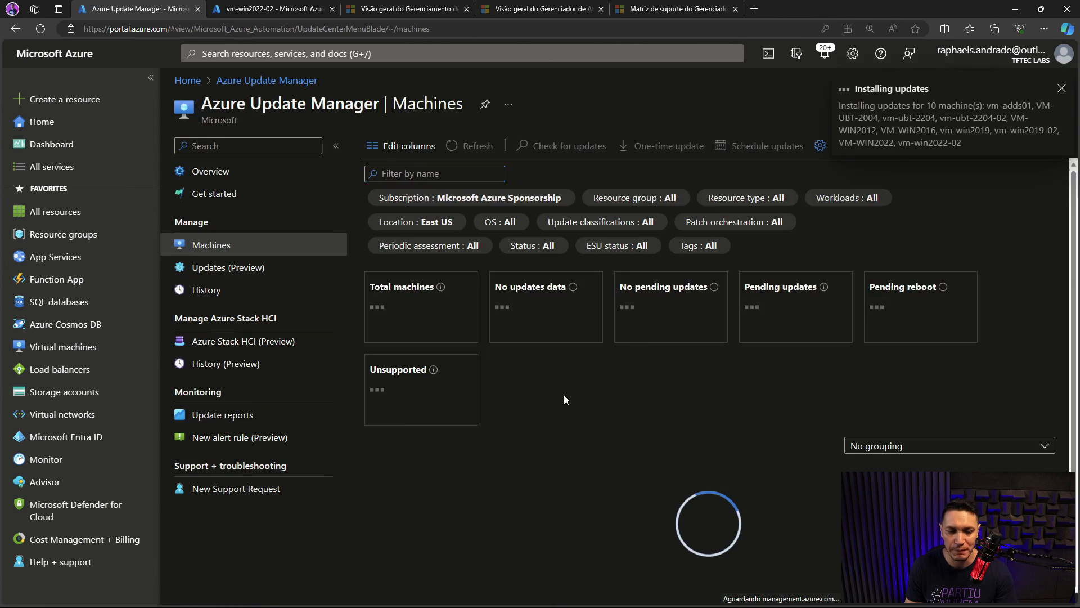
Refresh the machines list and check each machine's update status after submitting the installation
scroll(571, 401, "down", 2)
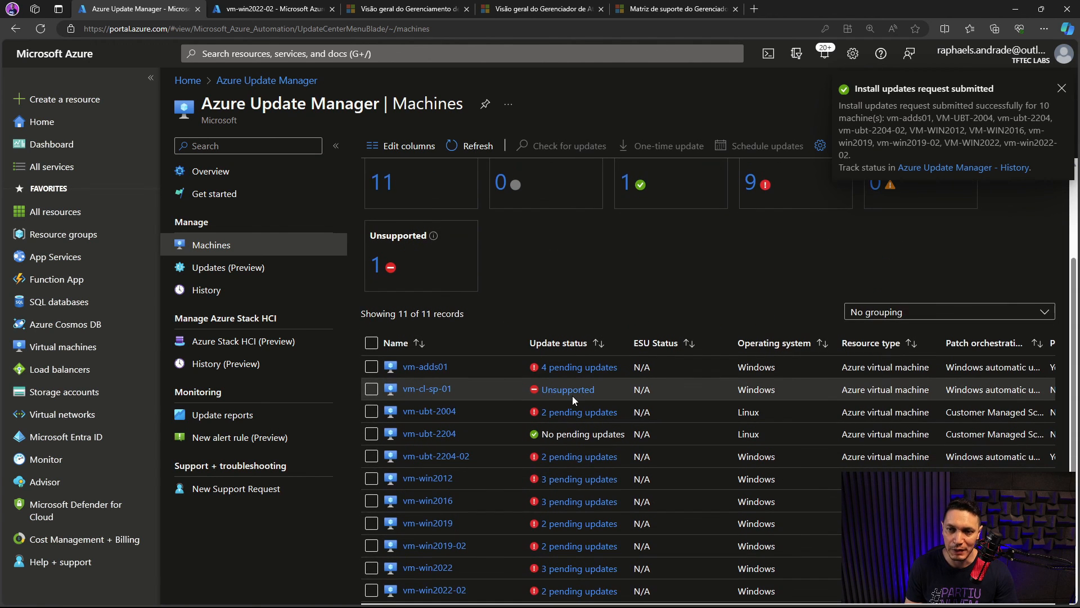
scroll(572, 396, "down", 1)
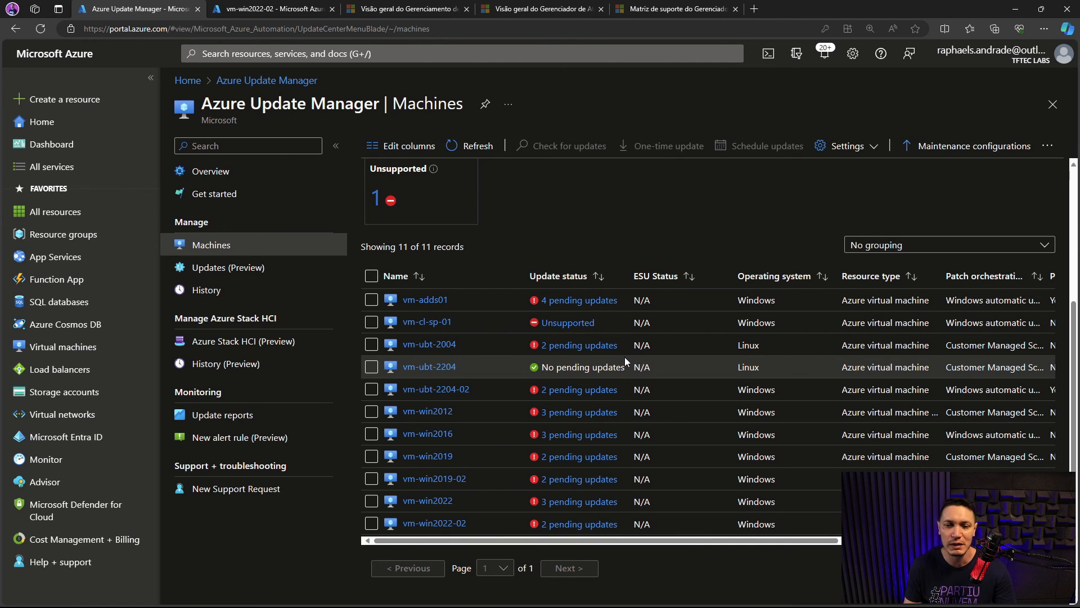
scroll(625, 356, "up", 4)
left_click(473, 146)
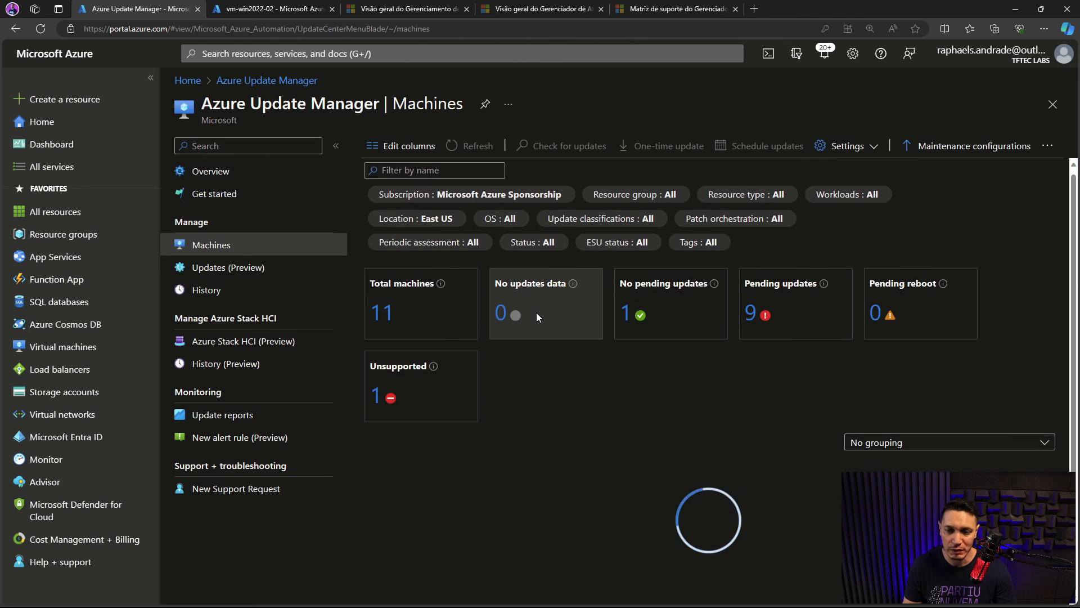
scroll(541, 321, "down", 4)
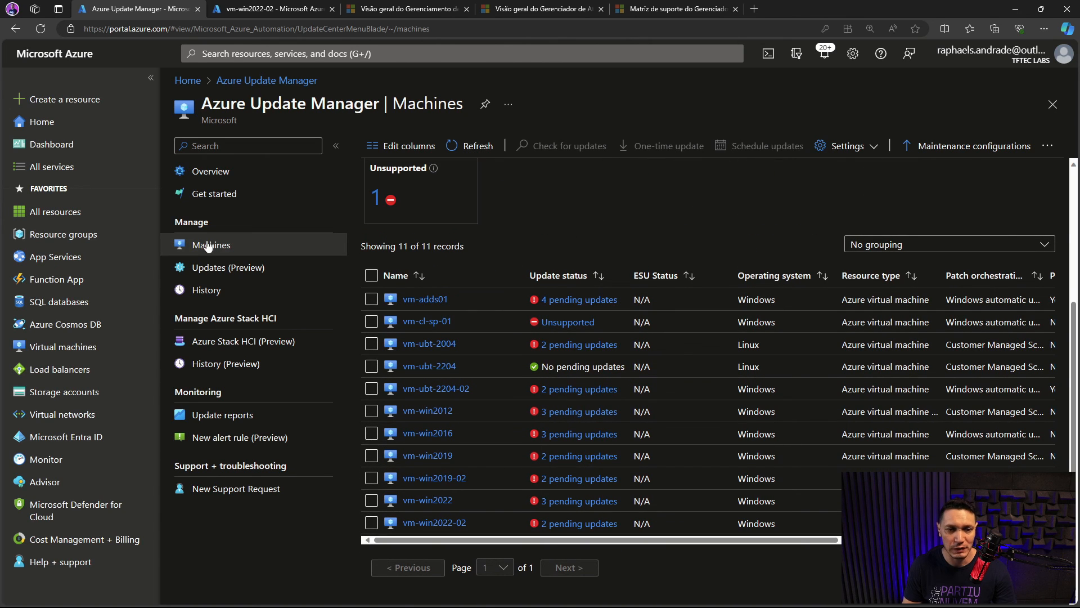
Open the update history by machines and review the status and installed updates of the assessment and installation operations
left_click(206, 290)
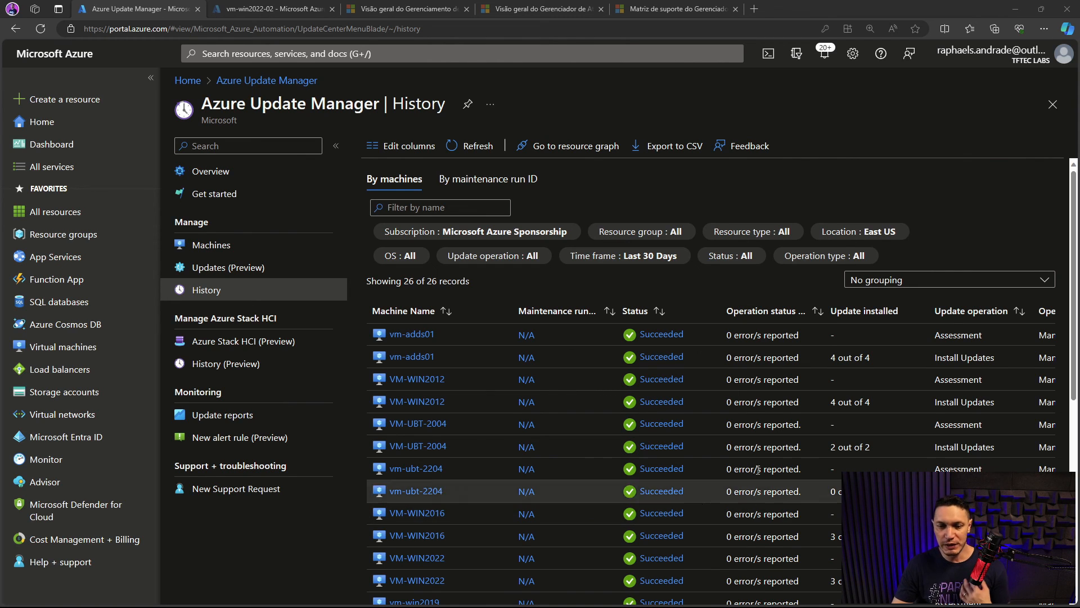
scroll(679, 358, "down", 3)
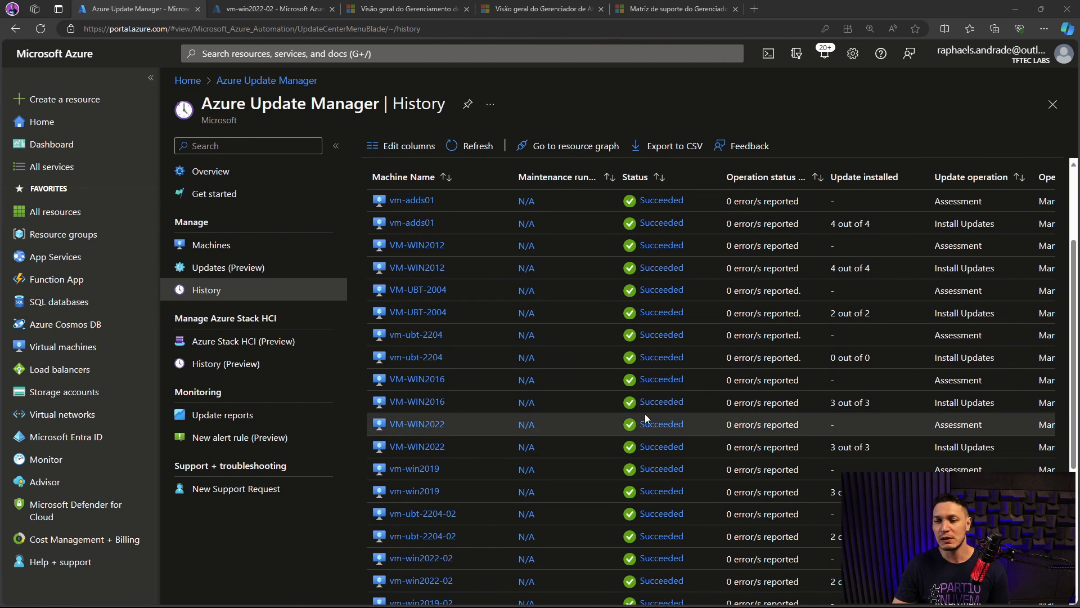
scroll(816, 402, "down", 4)
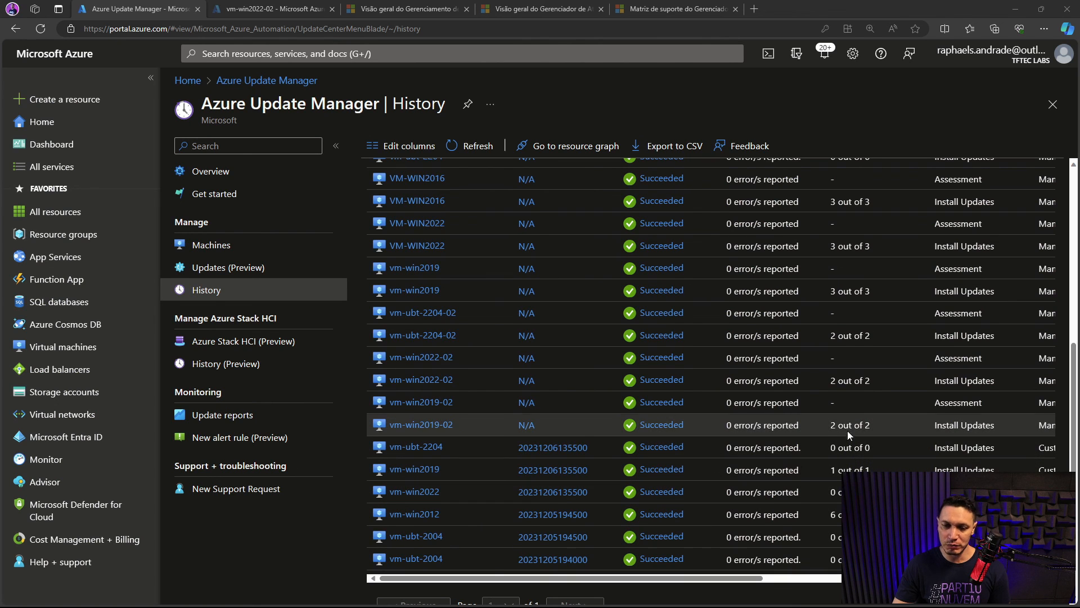
scroll(619, 360, "up", 1)
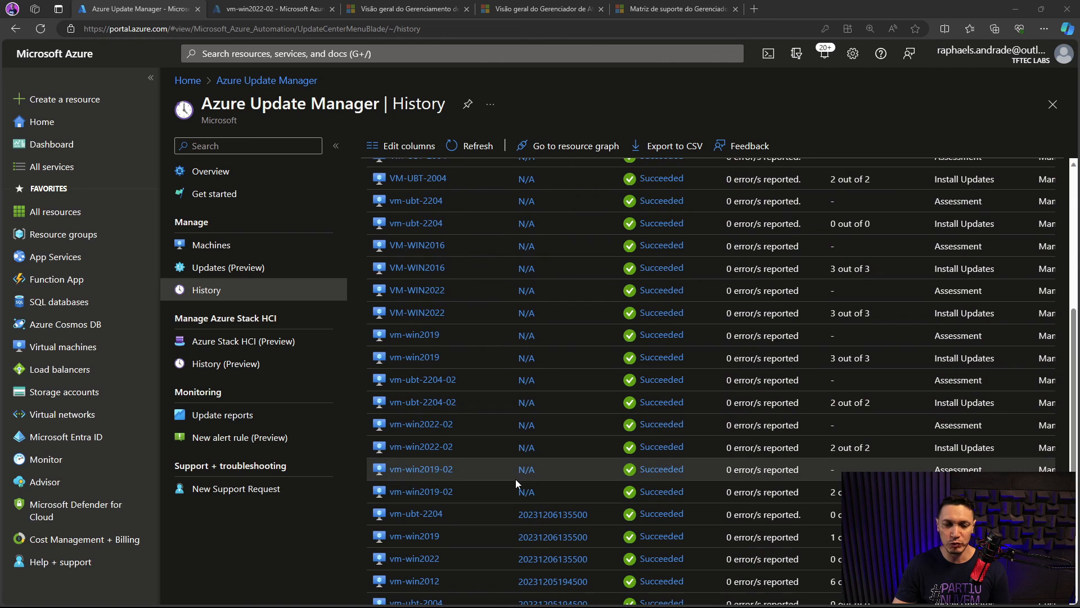
Review the assessment and installation records by machine in the update history, checking status, errors and installed update counts
scroll(527, 483, "up", 5)
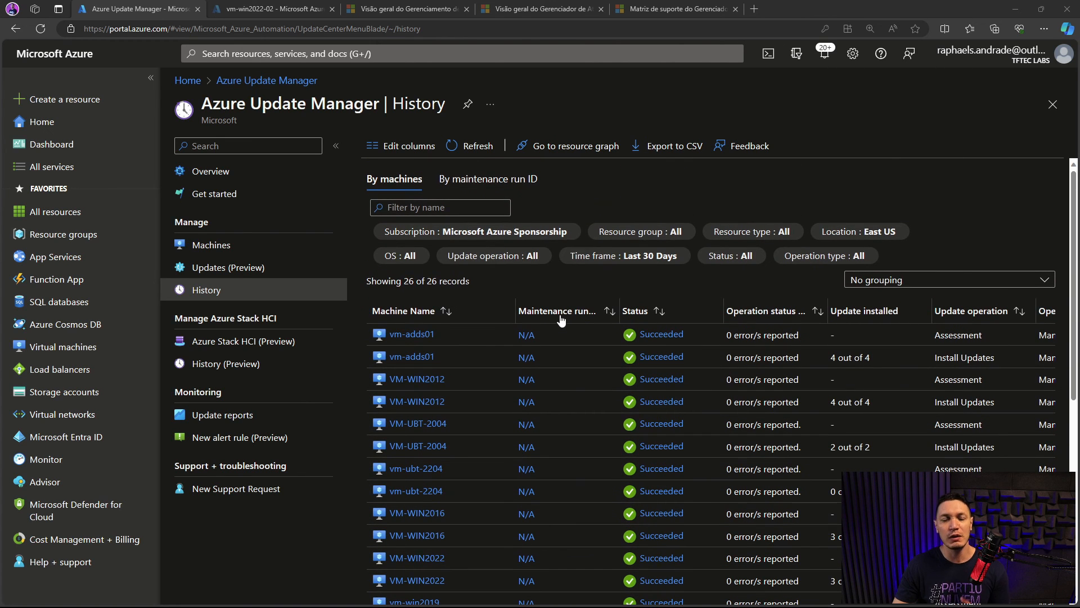
scroll(565, 332, "down", 3)
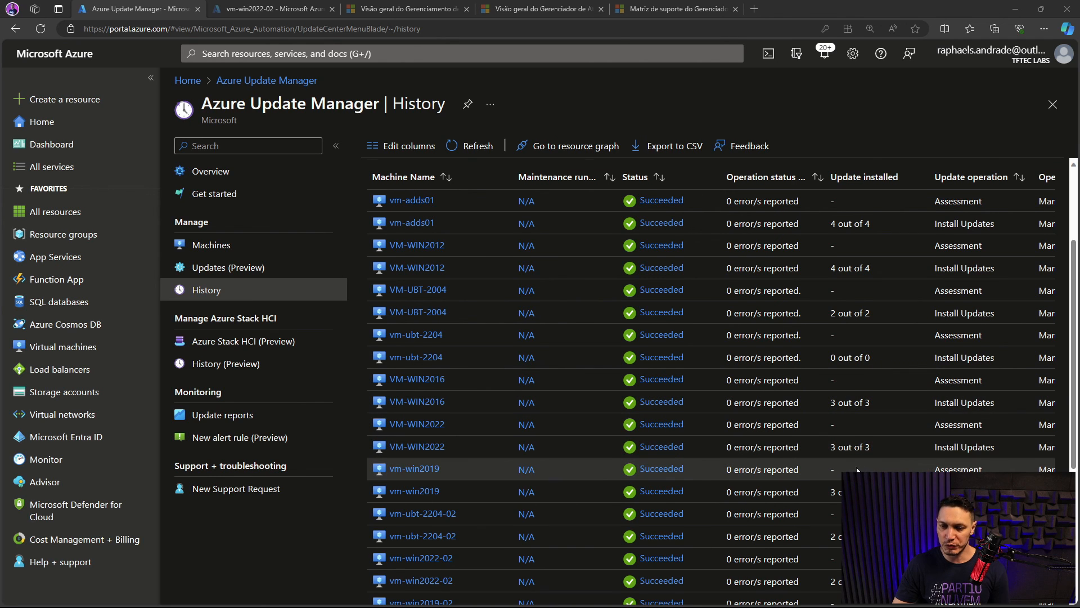
scroll(844, 445, "down", 1)
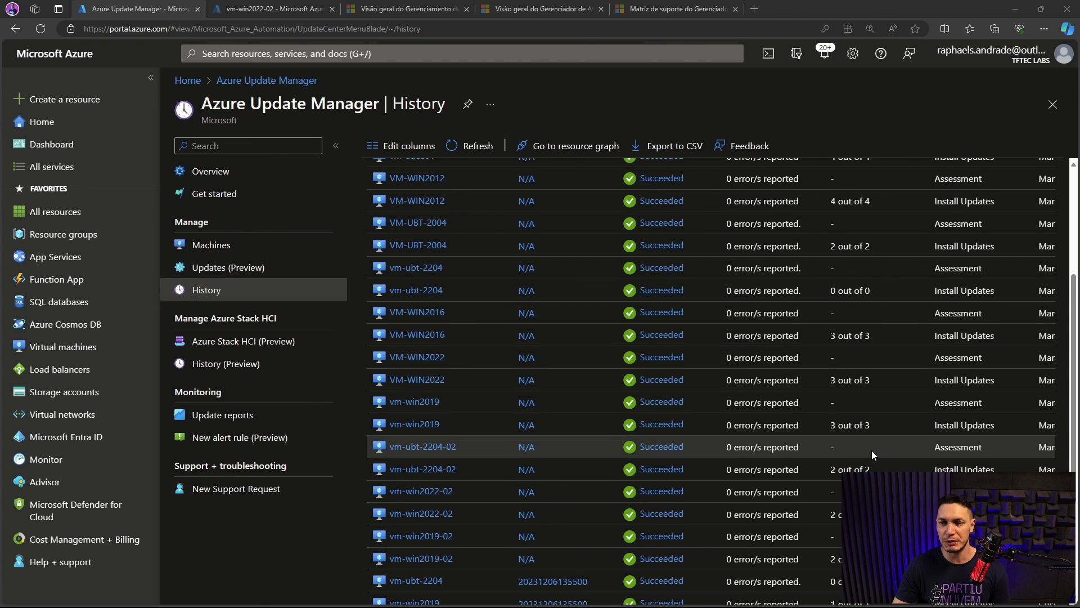
scroll(872, 450, "up", 4)
Check the update status summary and each machine's current status in the machines list, including the unsupported machine
left_click(214, 246)
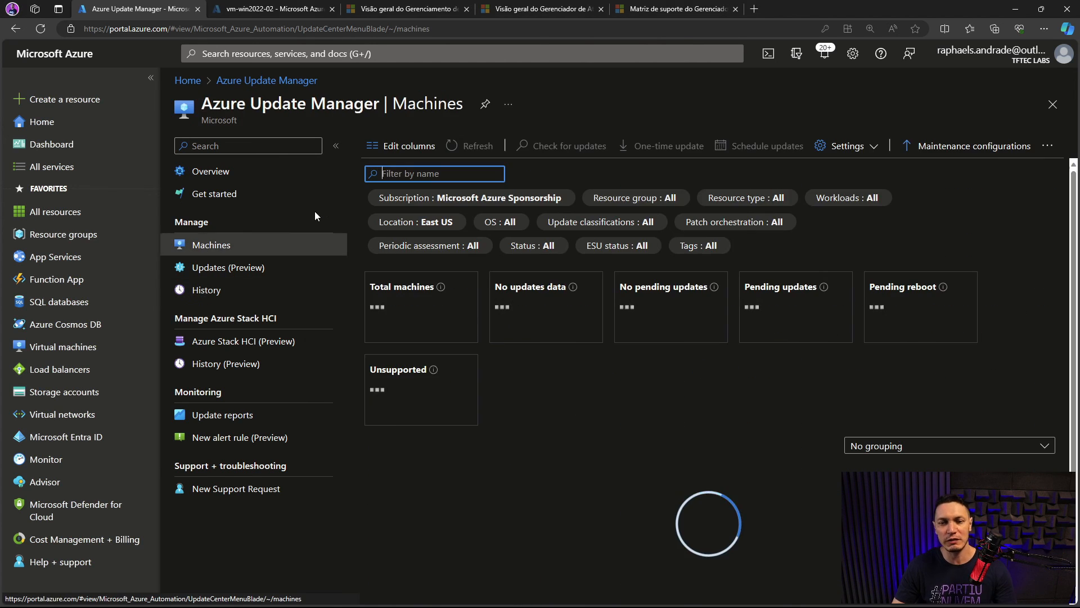
scroll(652, 206, "down", 3)
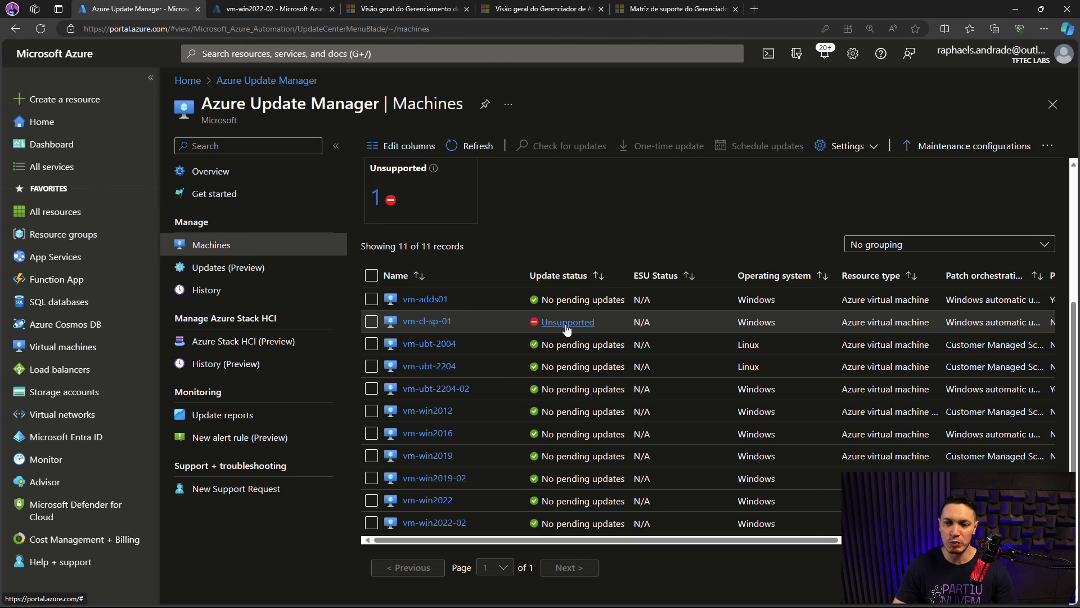
scroll(620, 323, "up", 3)
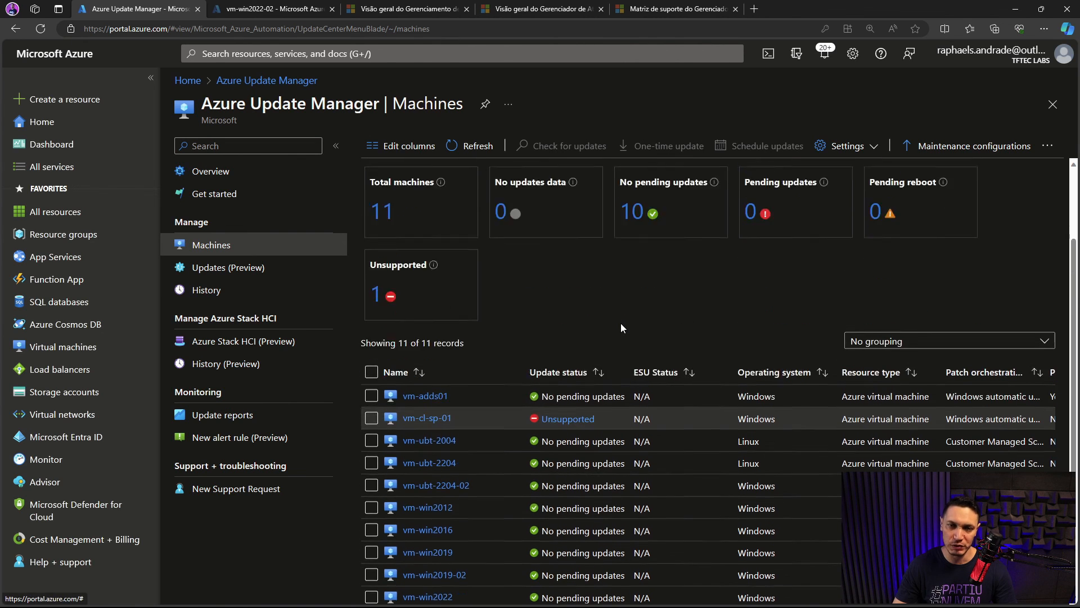
scroll(620, 323, "up", 2)
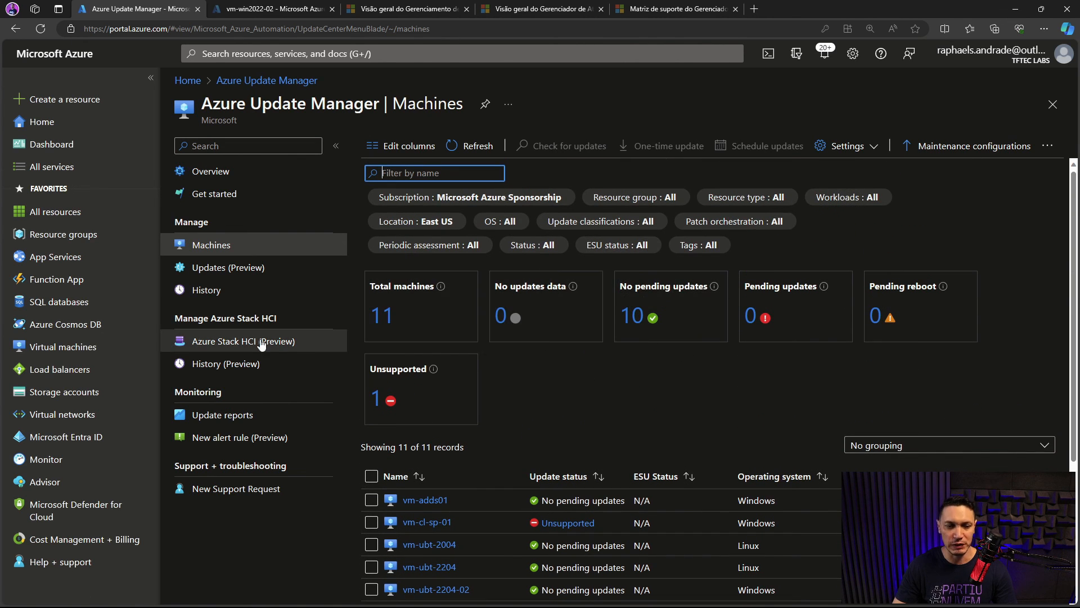
Open the Overview update report and set its subscription filter to Microsoft Azure Sponsorship
left_click(213, 416)
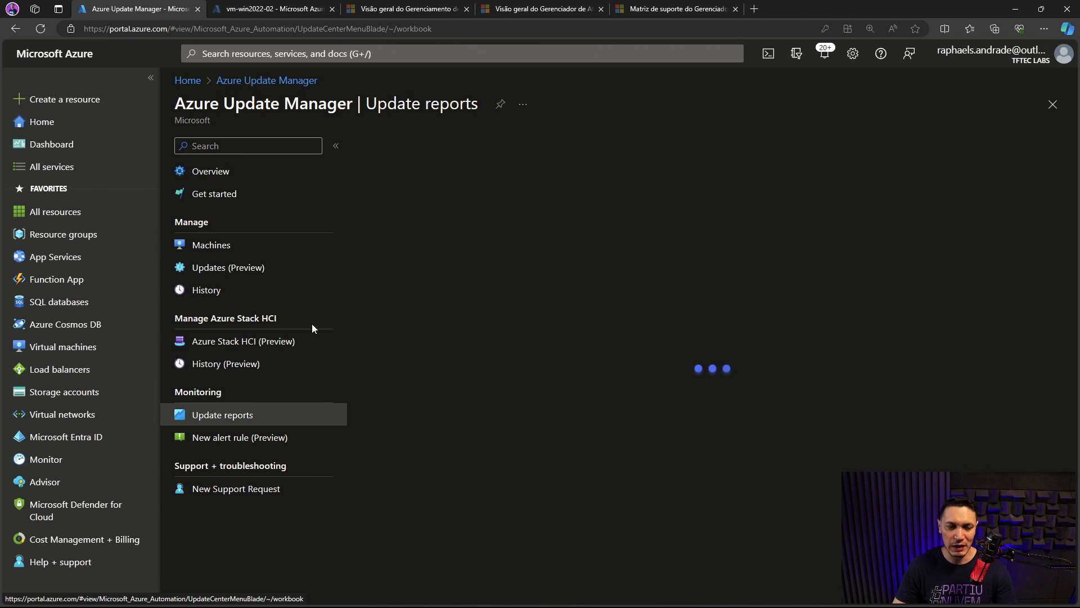
left_click(418, 381)
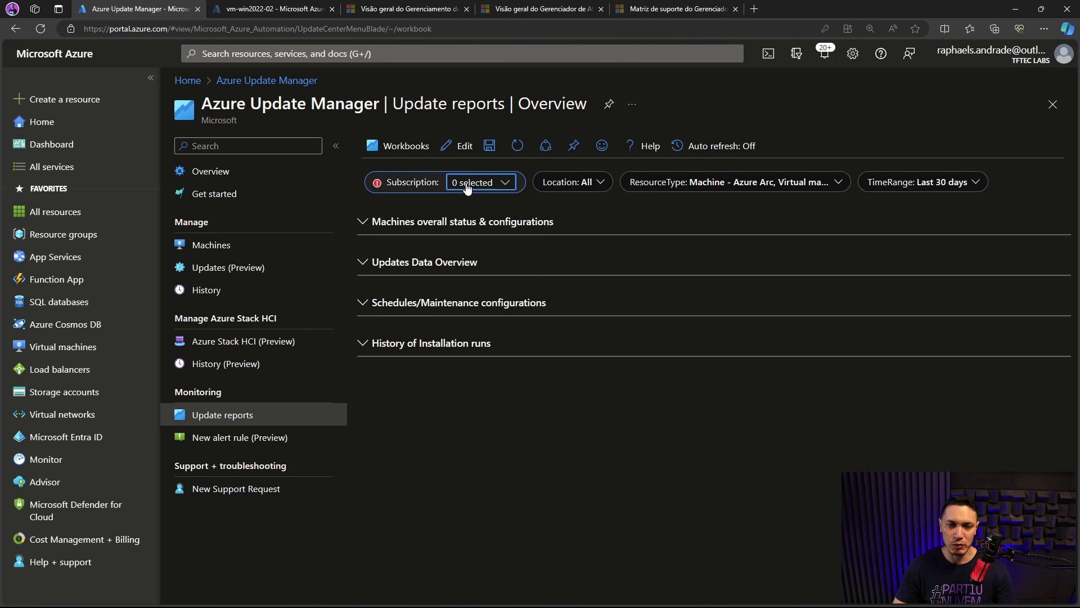
left_click(469, 182)
left_click(475, 203)
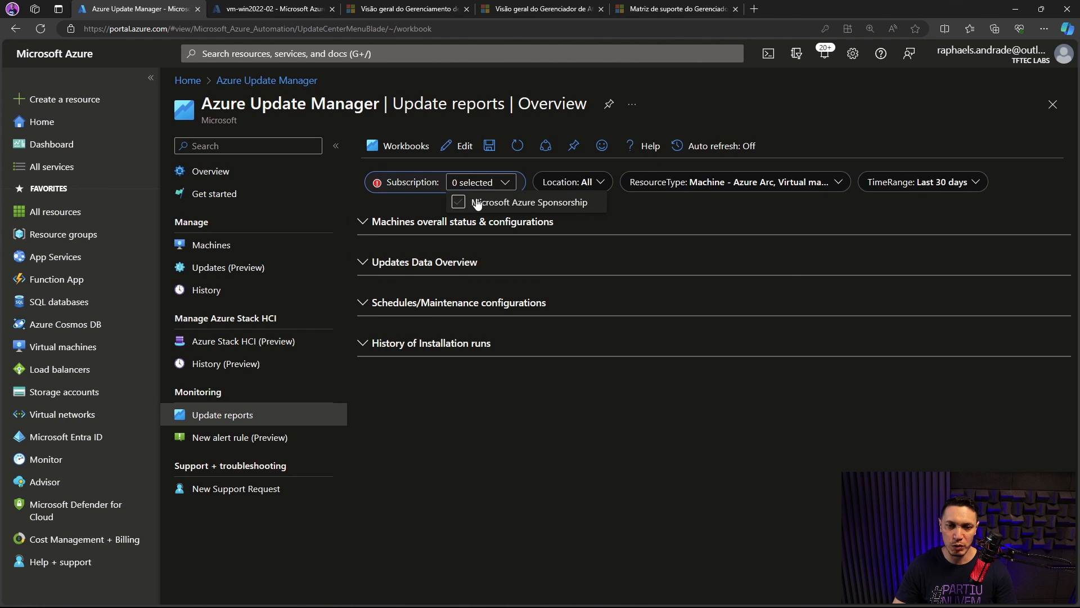
Expand the report's Machines overall status & configurations section and review its charts
left_click(365, 222)
left_click(366, 222)
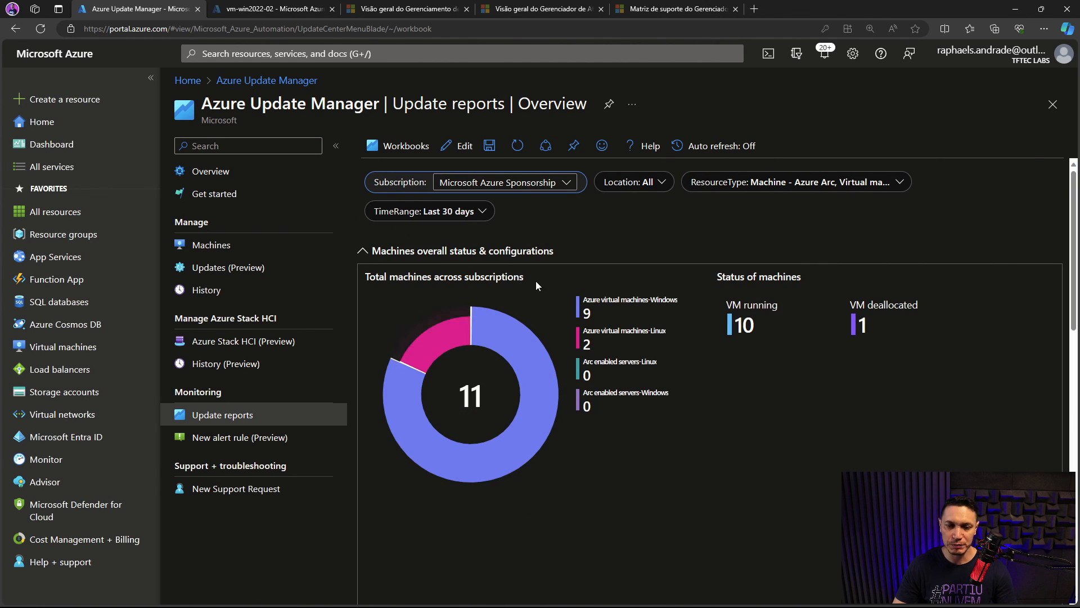
scroll(798, 392, "down", 10)
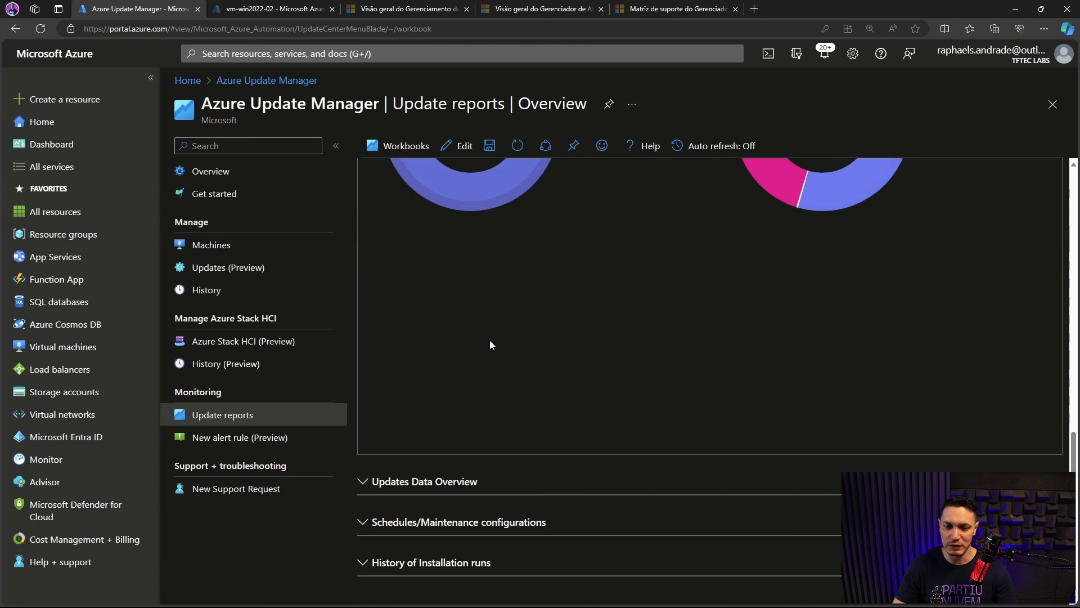
Expand the report's Updates Data Overview section and examine machine update status, pending updates by classification and the top pending updates
left_click(363, 481)
scroll(568, 407, "down", 5)
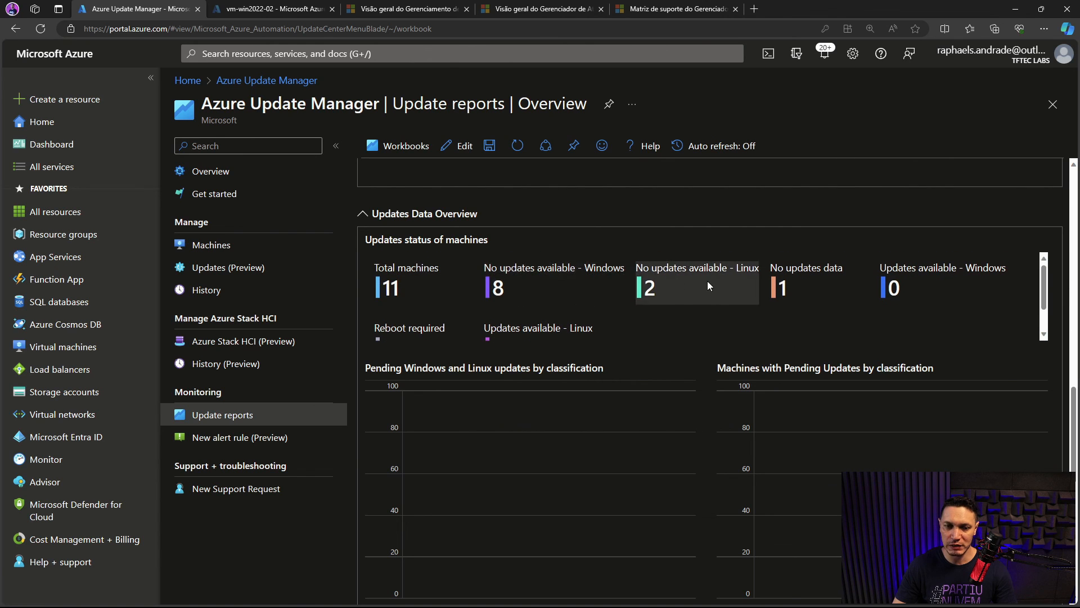
scroll(730, 330, "down", 1)
scroll(728, 326, "down", 4)
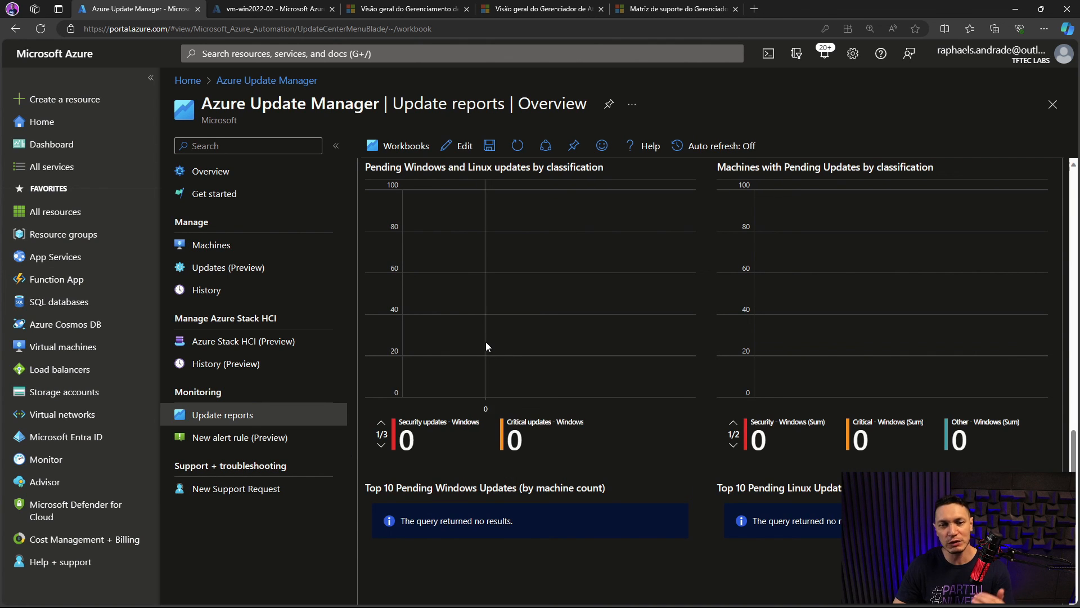
scroll(485, 341, "up", 1)
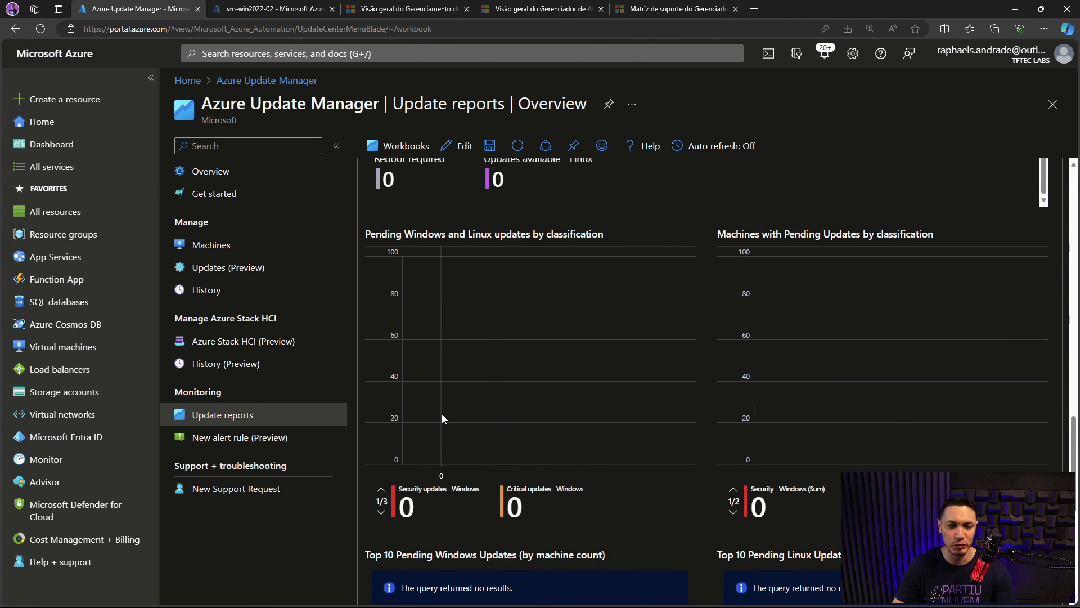
scroll(447, 413, "down", 4)
scroll(449, 413, "down", 2)
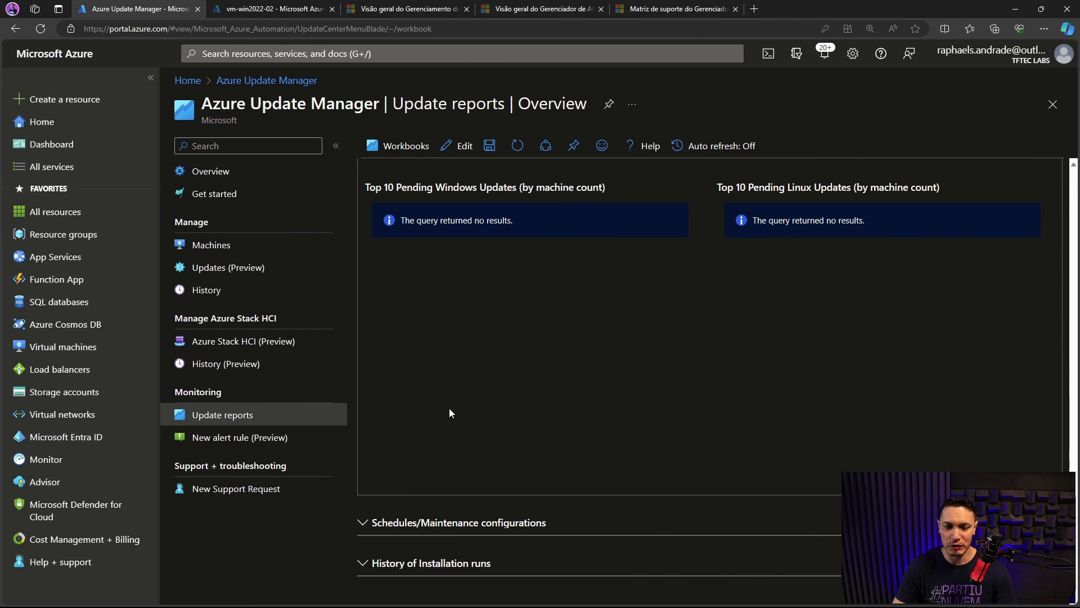
Expand the report's Schedules/Maintenance configurations section and review the listed schedules and the attached machines area
left_click(363, 521)
scroll(528, 437, "down", 5)
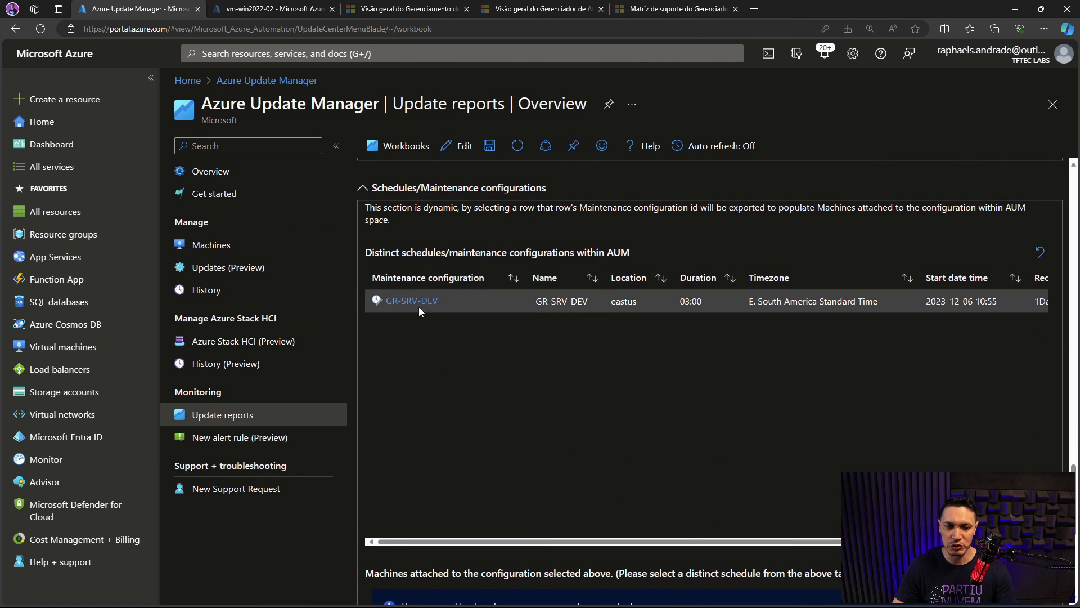
scroll(424, 320, "down", 5)
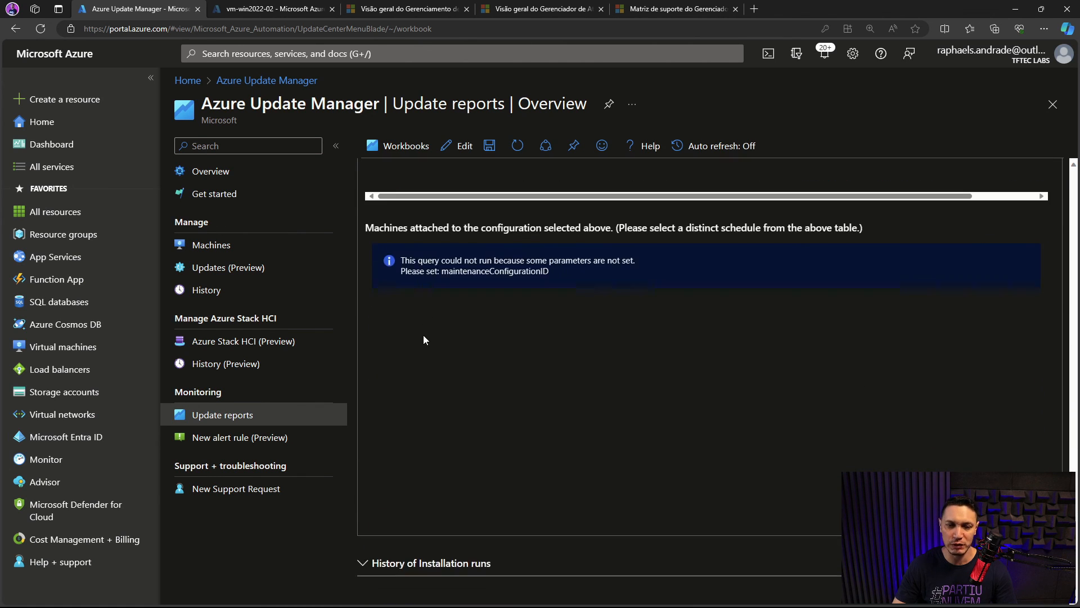
Expand the report's History of Installation runs section and review the installation status by machine and the history by maintenance runs
left_click(364, 564)
scroll(614, 371, "down", 5)
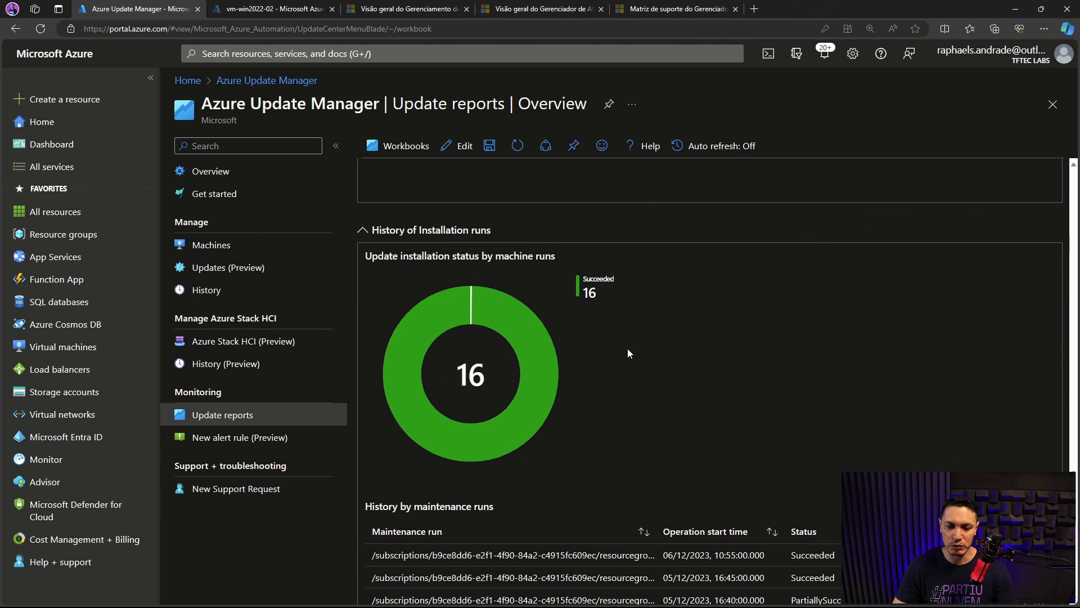
scroll(637, 353, "down", 2)
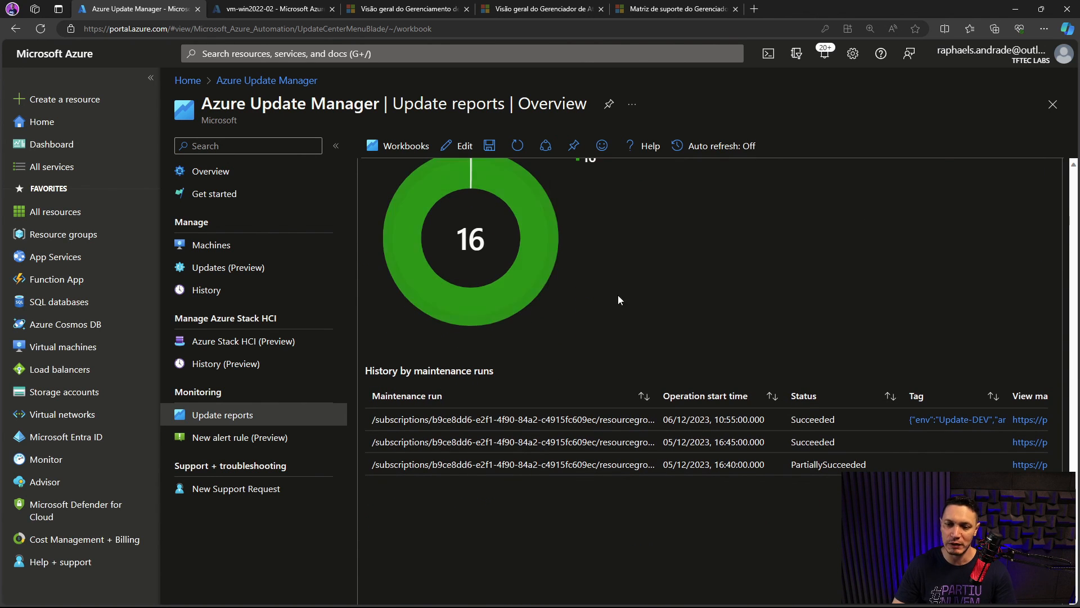
scroll(549, 259, "up", 1)
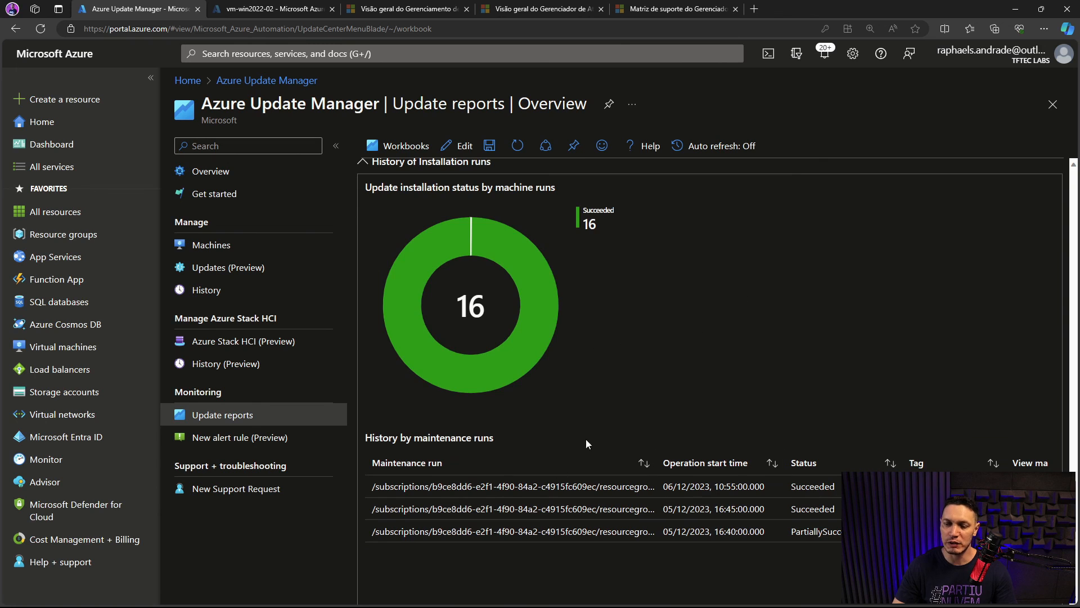
scroll(630, 409, "up", 3)
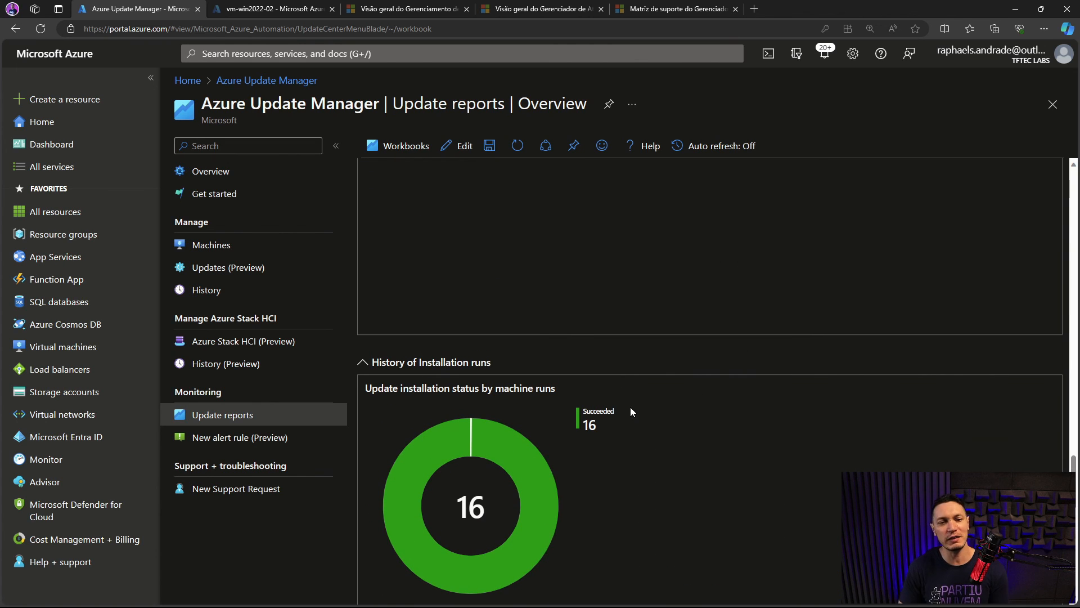
Check the pending Windows and Linux updates in the Updates (Preview) view and return to the machines list
left_click(213, 253)
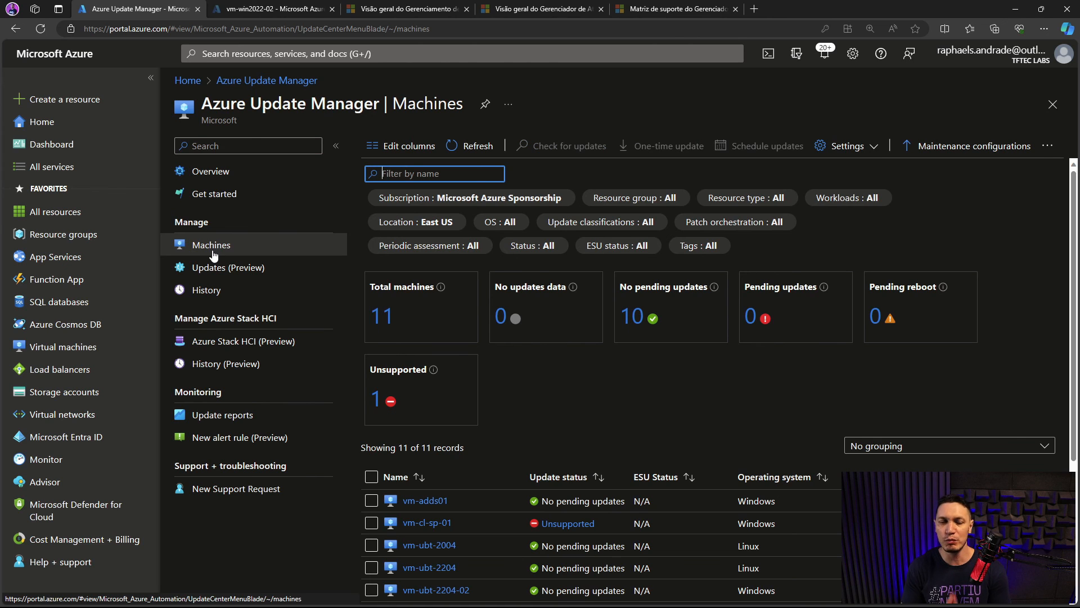
left_click(214, 268)
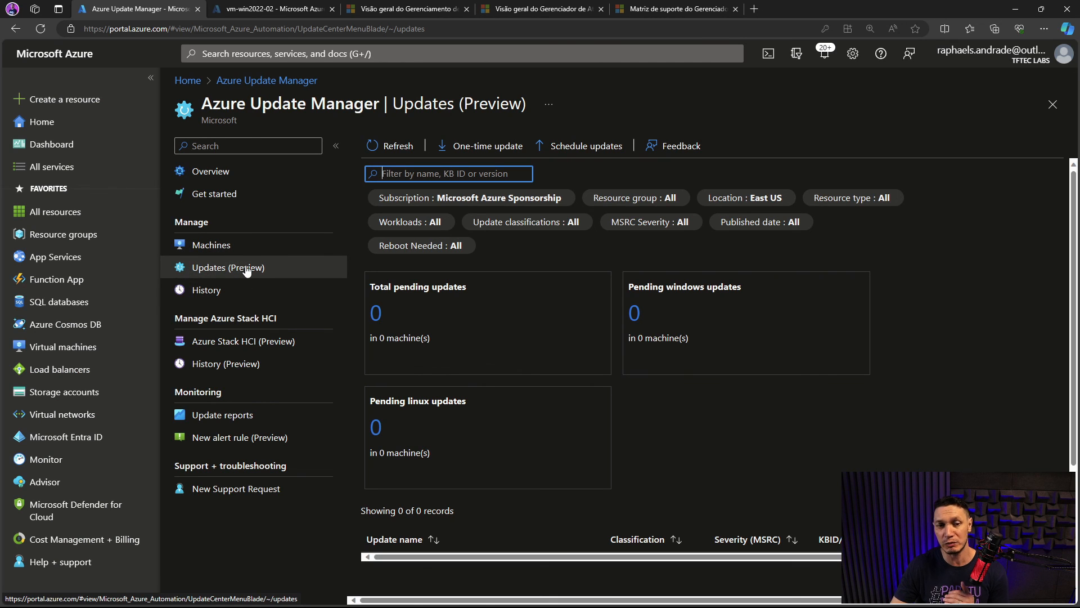
scroll(605, 399, "down", 2)
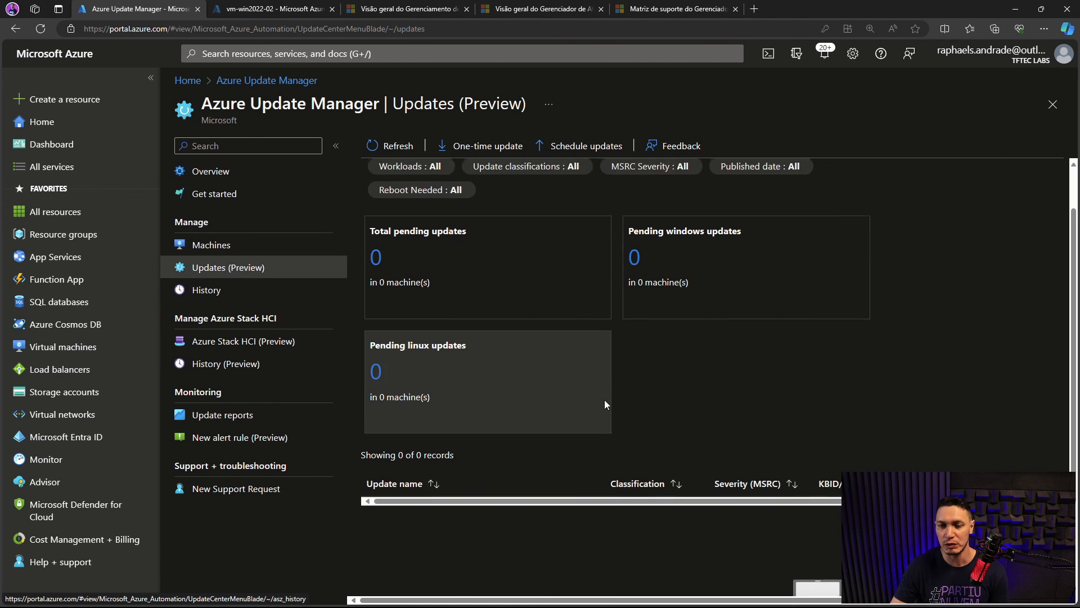
left_click(203, 246)
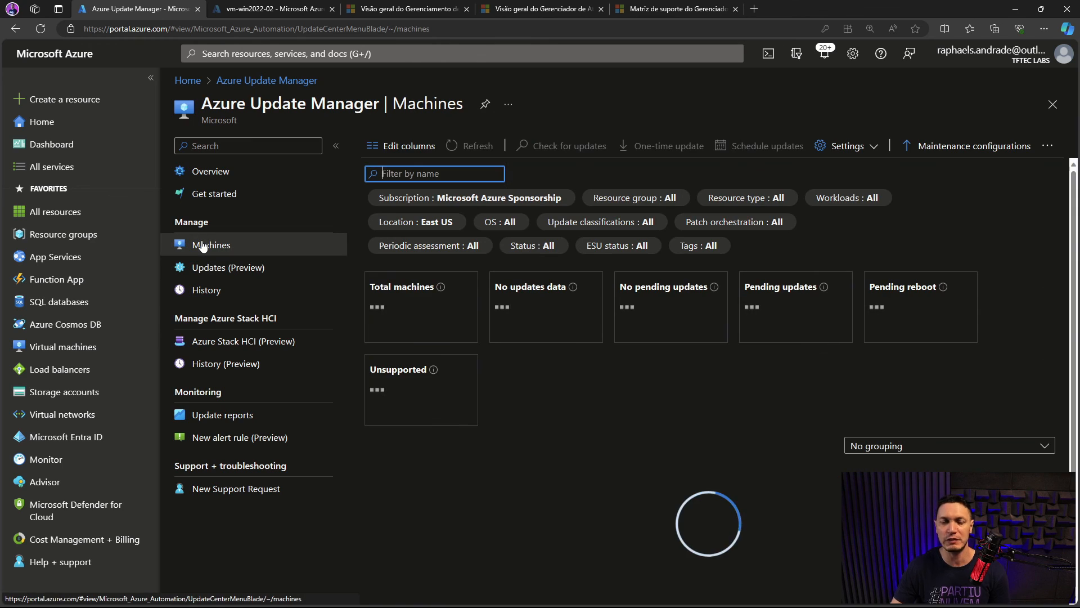